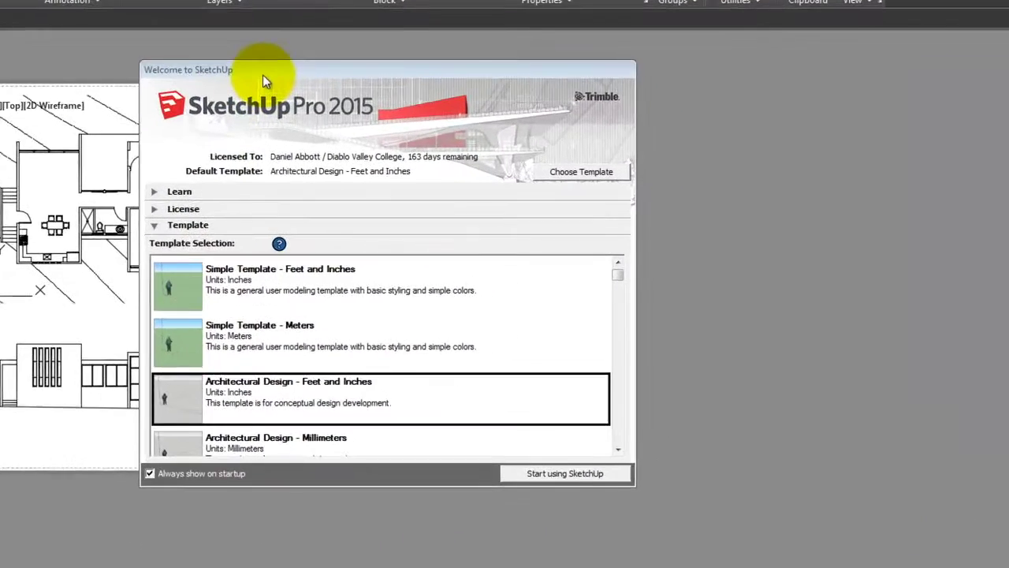
- Switch to model space in the AutoCAD house drawing and examine the floor plan, elevations and topography contour lines
drag(263, 76, 513, 126)
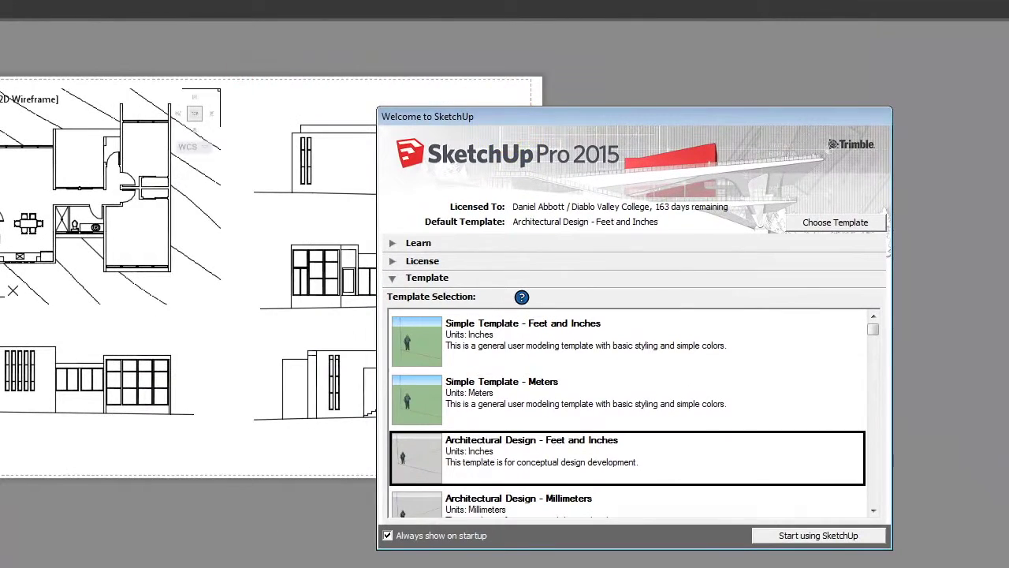
click(490, 3)
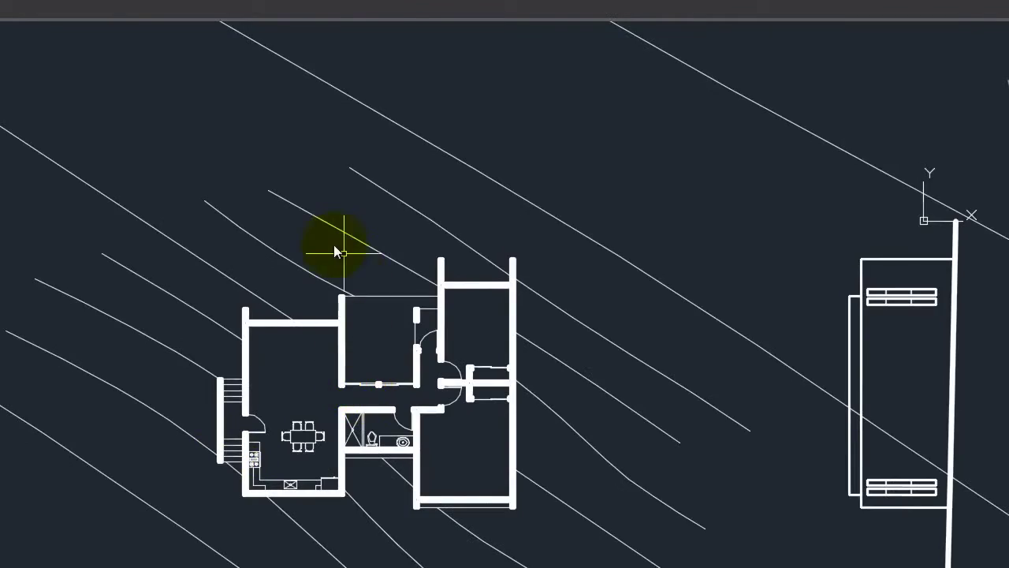
scroll(333, 247, down, 8)
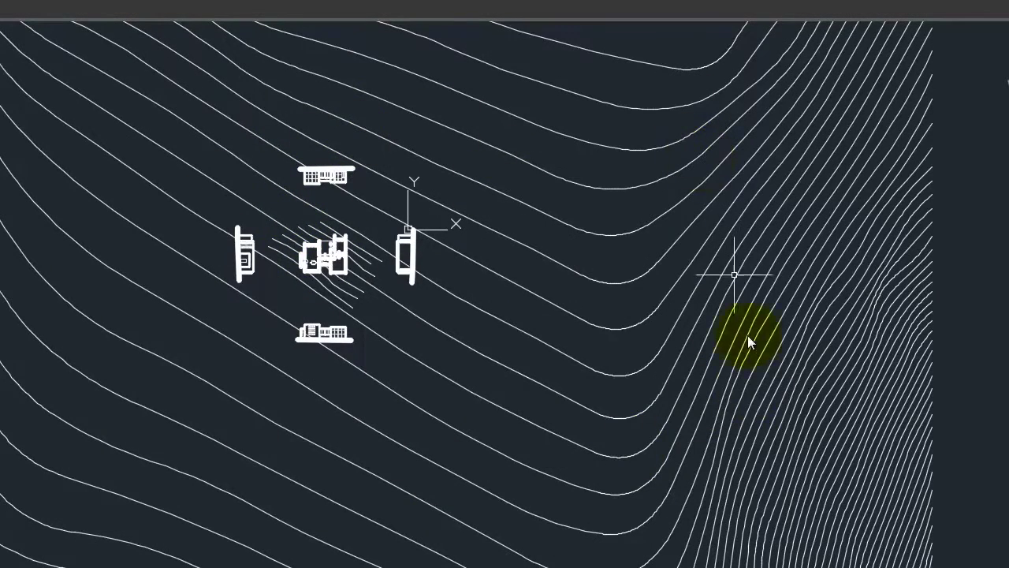
scroll(302, 209, up, 6)
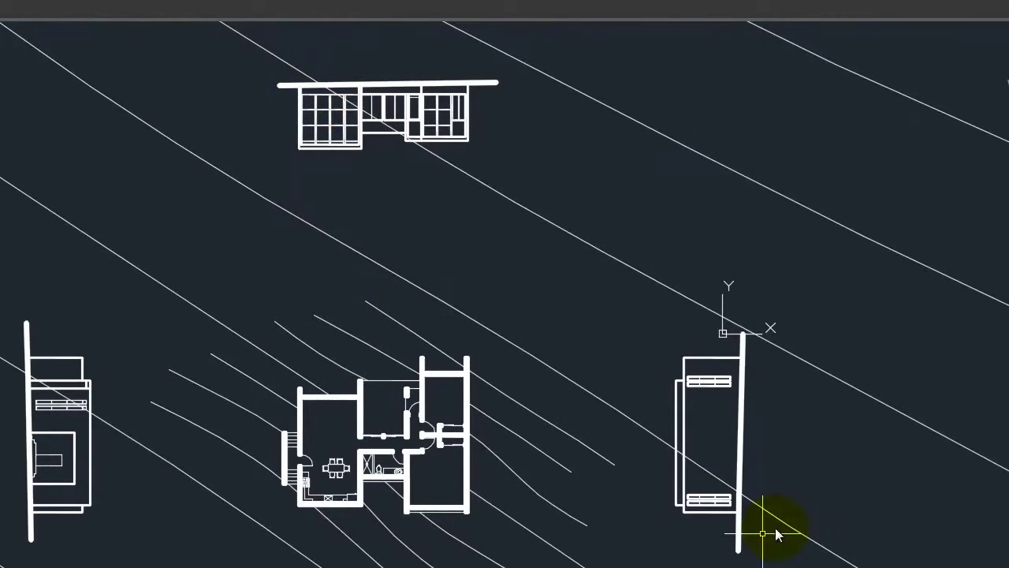
scroll(475, 284, down, 4)
scroll(435, 405, up, 10)
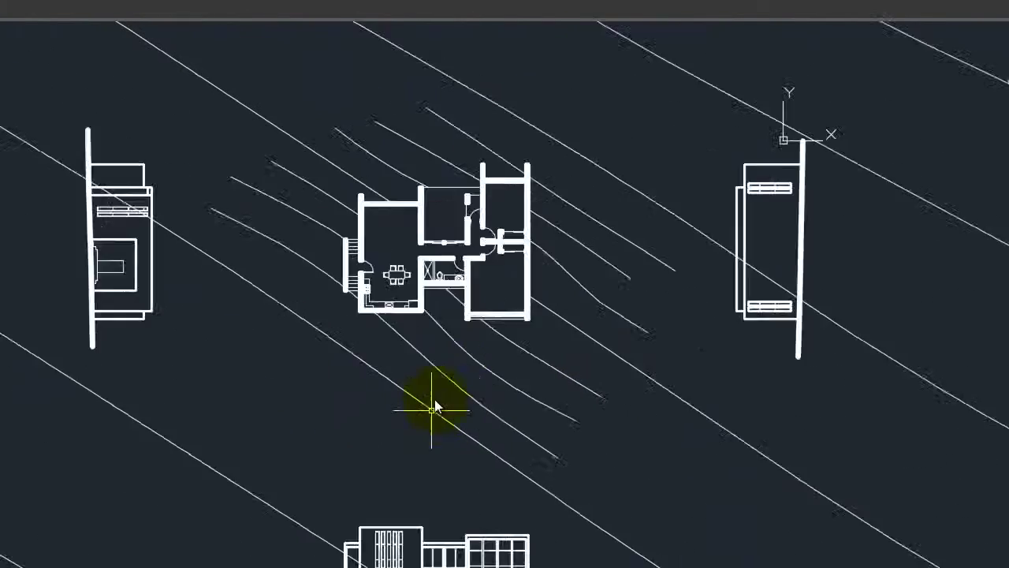
scroll(353, 431, down, 4)
scroll(332, 460, down, 2)
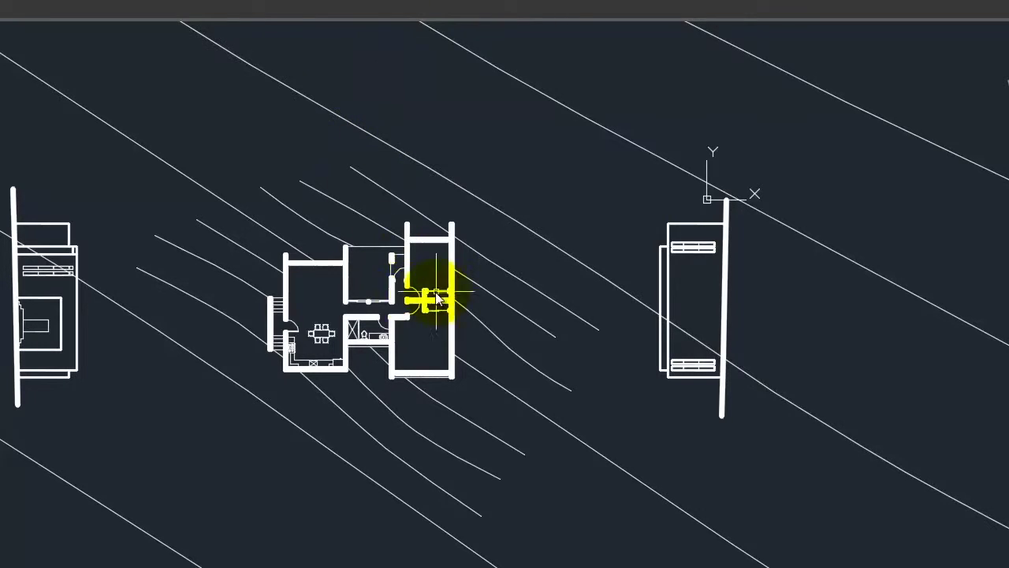
scroll(429, 292, up, 5)
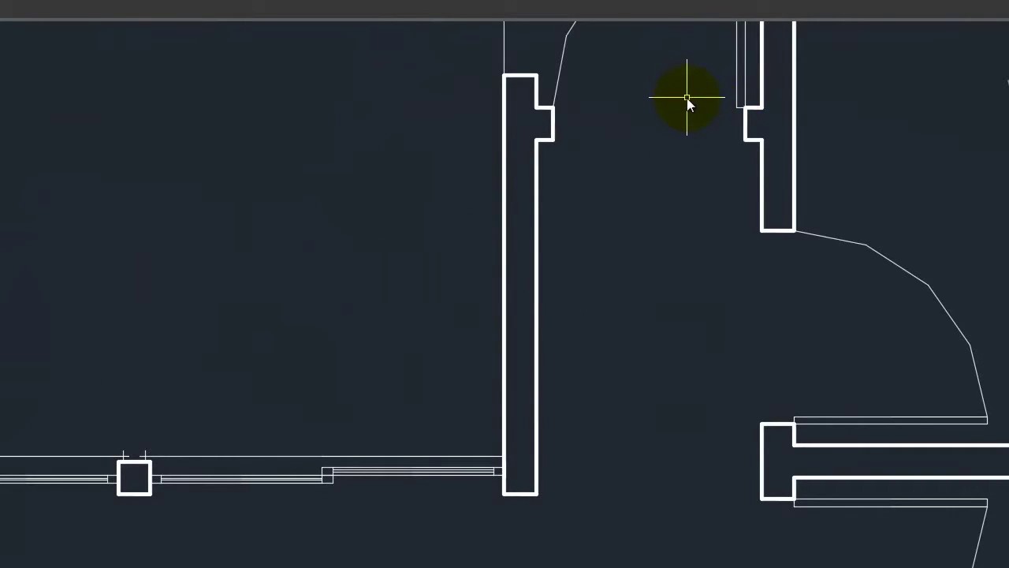
scroll(639, 169, down, 4)
scroll(628, 181, up, 5)
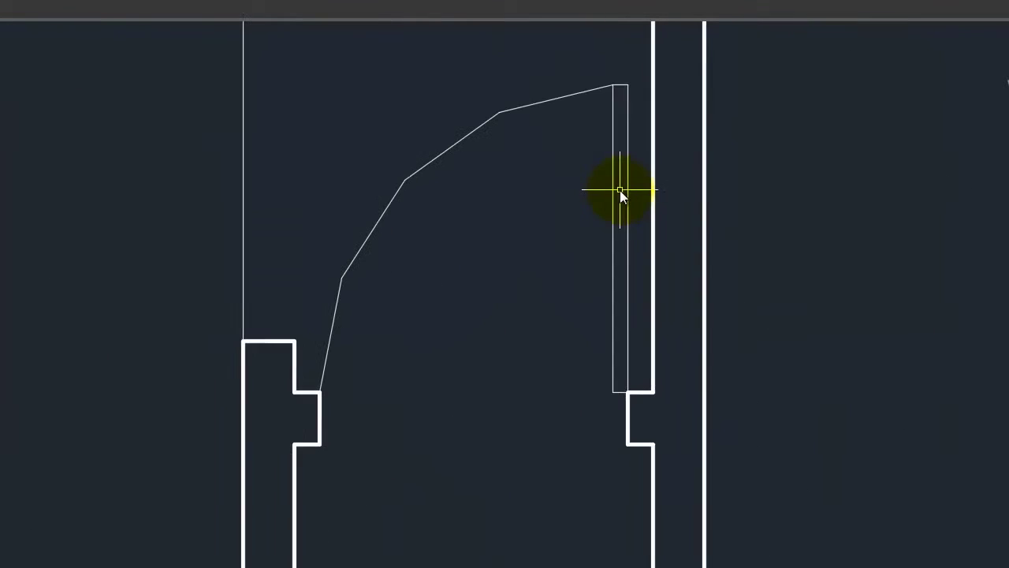
click(636, 75)
click(394, 264)
scroll(247, 210, down, 2)
scroll(278, 243, down, 2)
scroll(442, 375, up, 5)
click(518, 382)
click(318, 95)
scroll(378, 71, down, 4)
scroll(426, 209, up, 2)
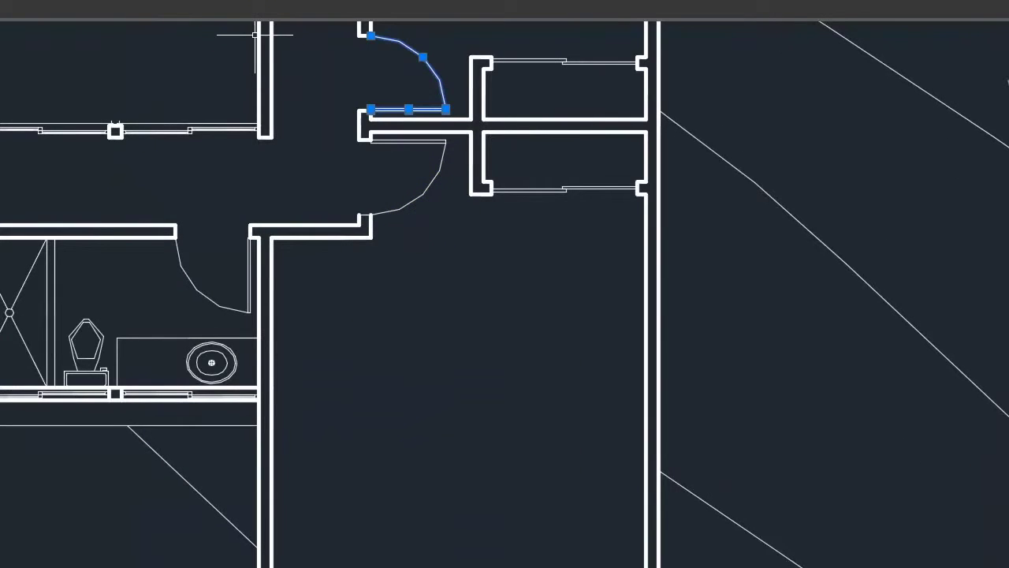
- Create a new layer named Doors in the layer list
click(245, 1)
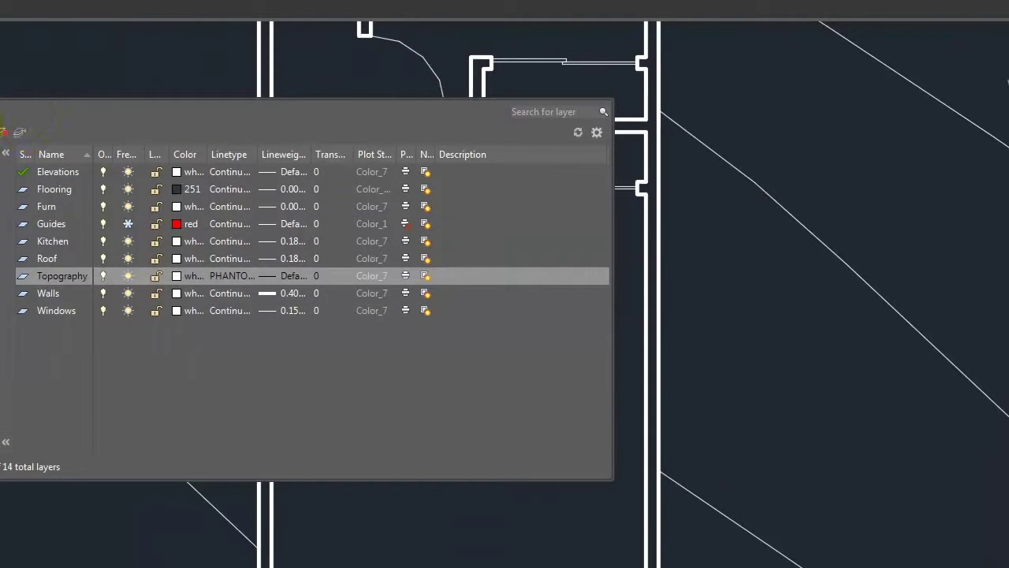
click(4, 131)
text(Dolors)
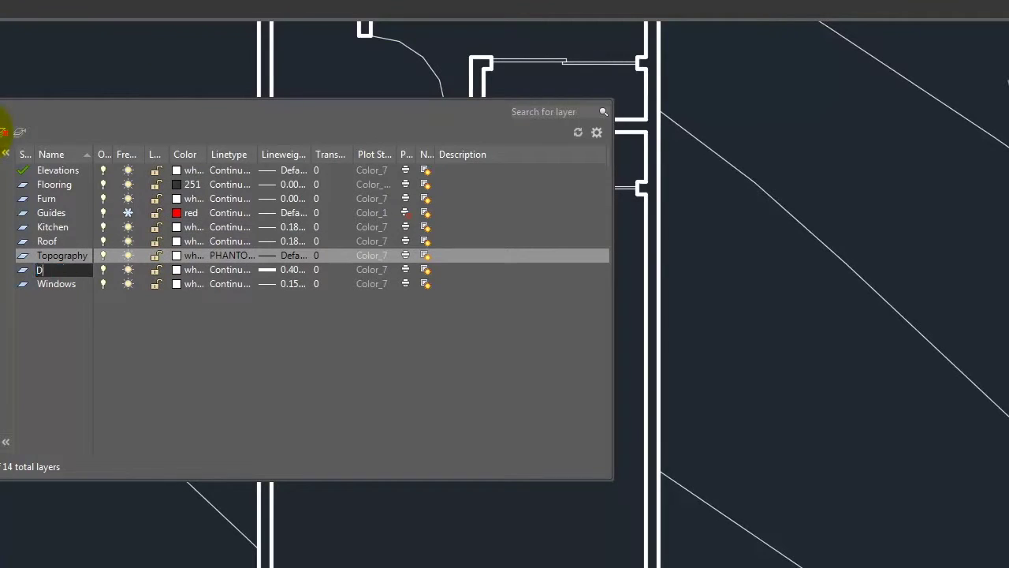
key(BackSpace)
key(BackSpace)
key(BackSpace)
key(BackSpace)
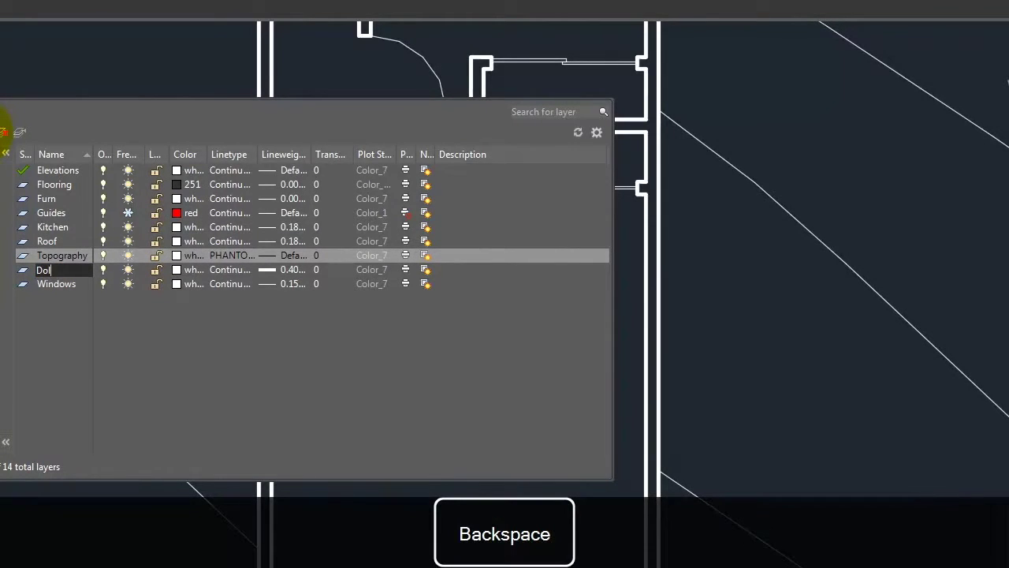
text(ors)
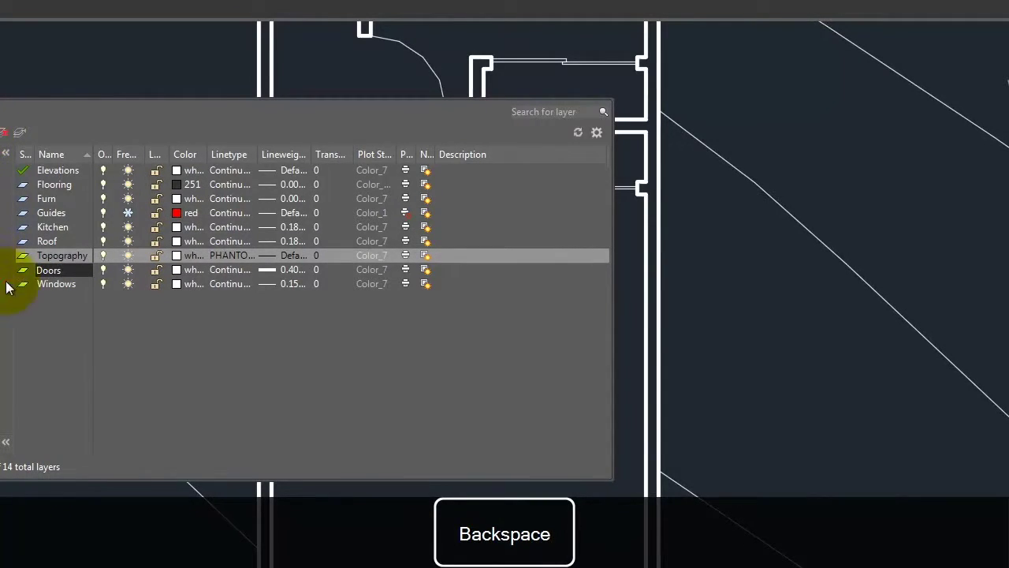
click(69, 341)
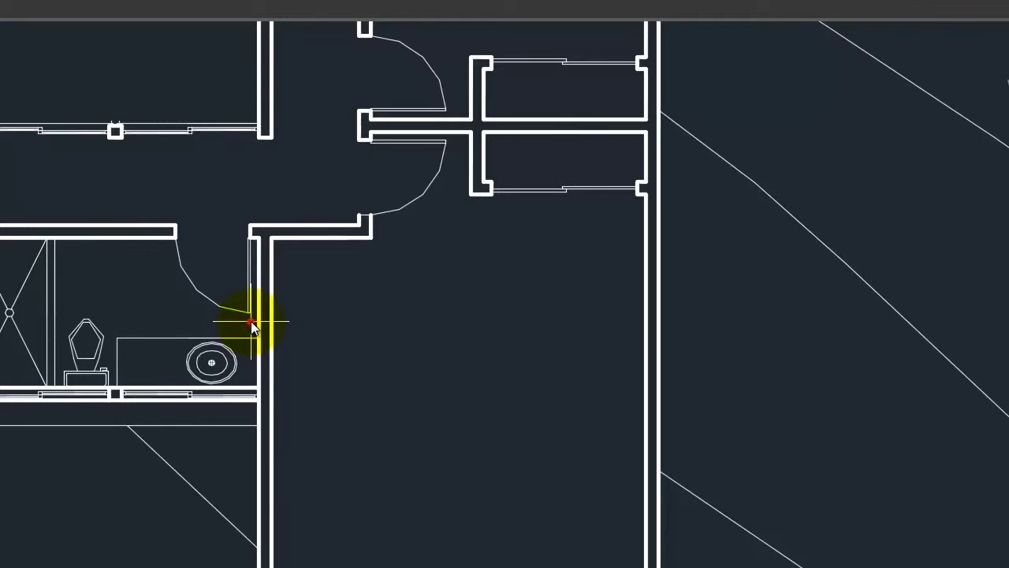
- Assign the bathroom, bedroom, hallway and kitchen-side entry door leaves and swing arcs to the Doors layer
click(222, 304)
click(439, 188)
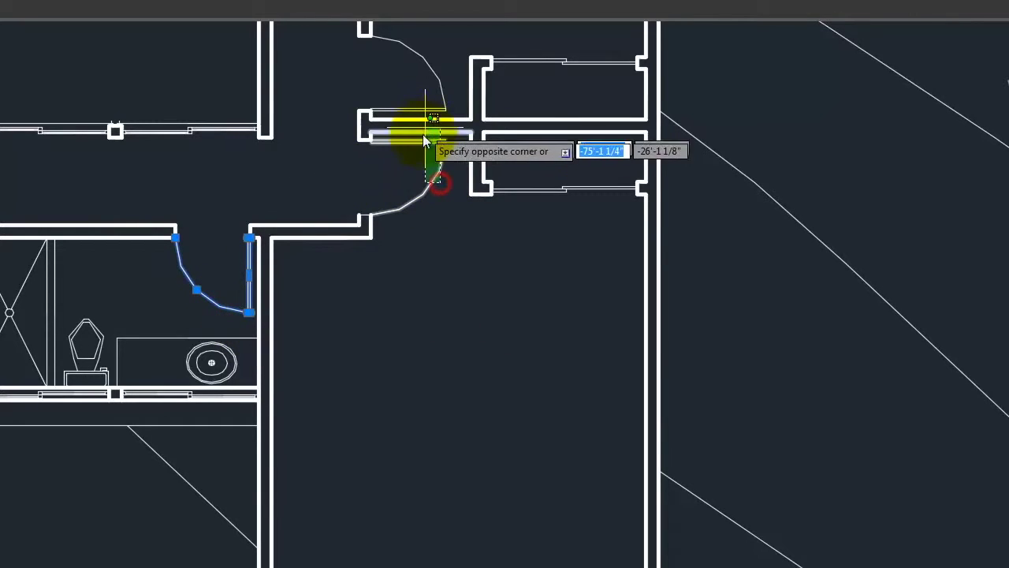
click(423, 142)
scroll(450, 118, up, 4)
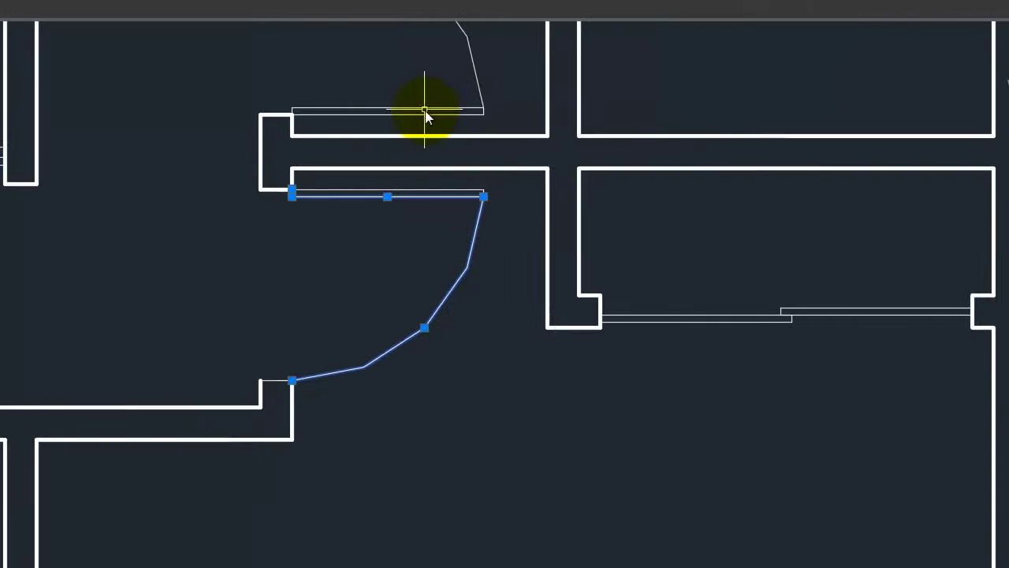
click(491, 124)
scroll(440, 270, down, 5)
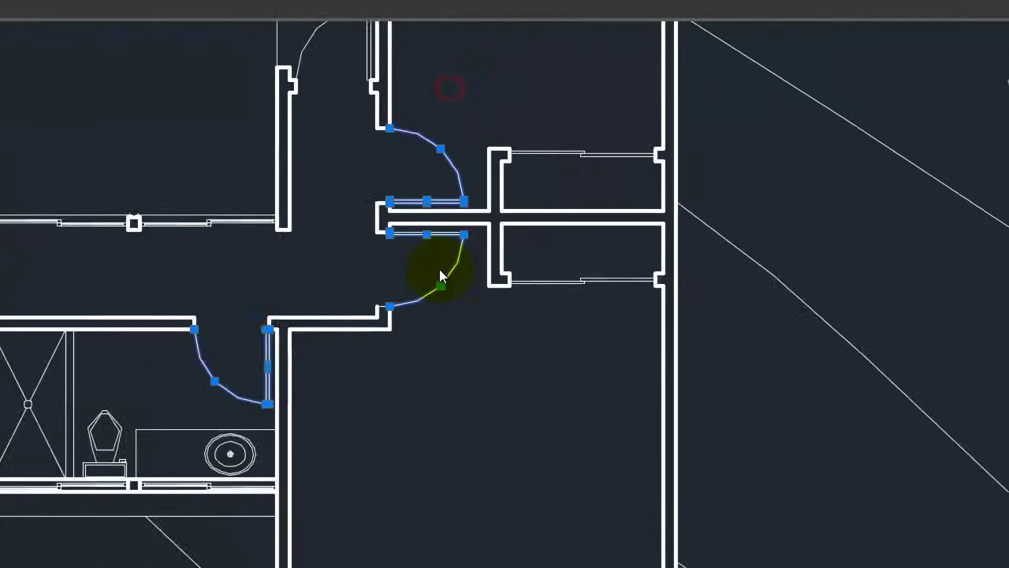
scroll(401, 210, up, 6)
click(375, 234)
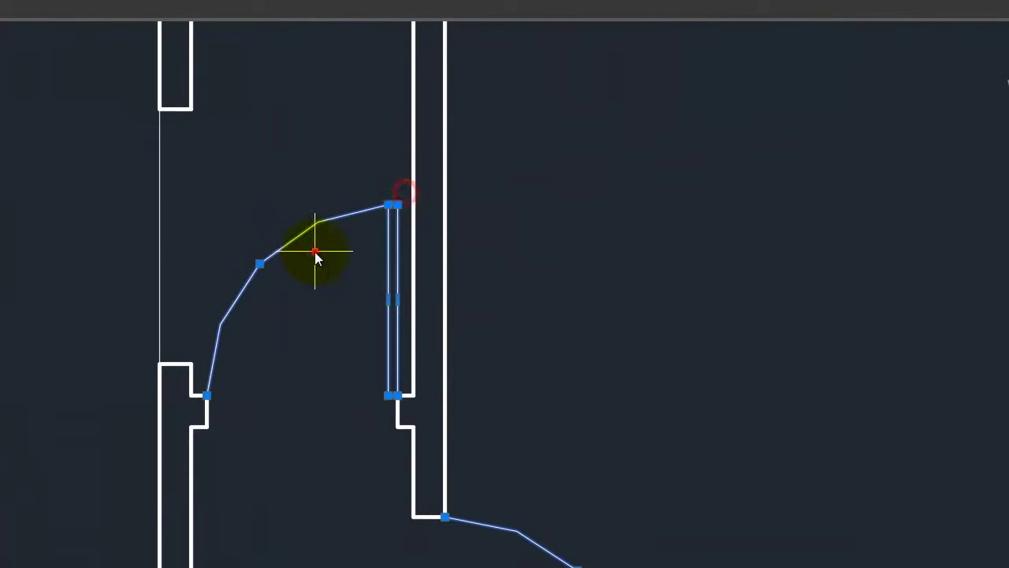
scroll(484, 153, down, 5)
scroll(331, 276, up, 5)
scroll(276, 275, up, 5)
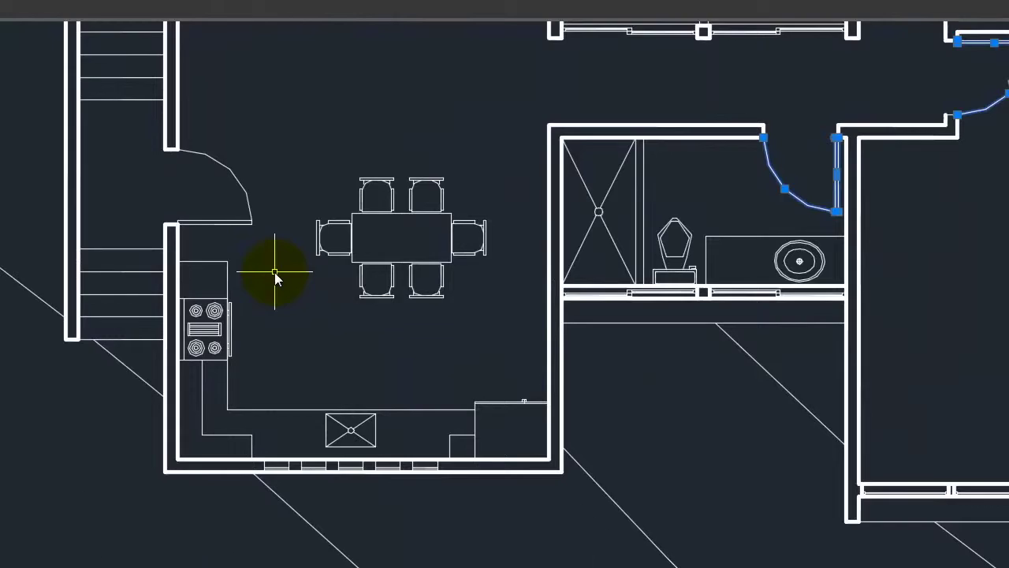
click(254, 192)
click(178, 68)
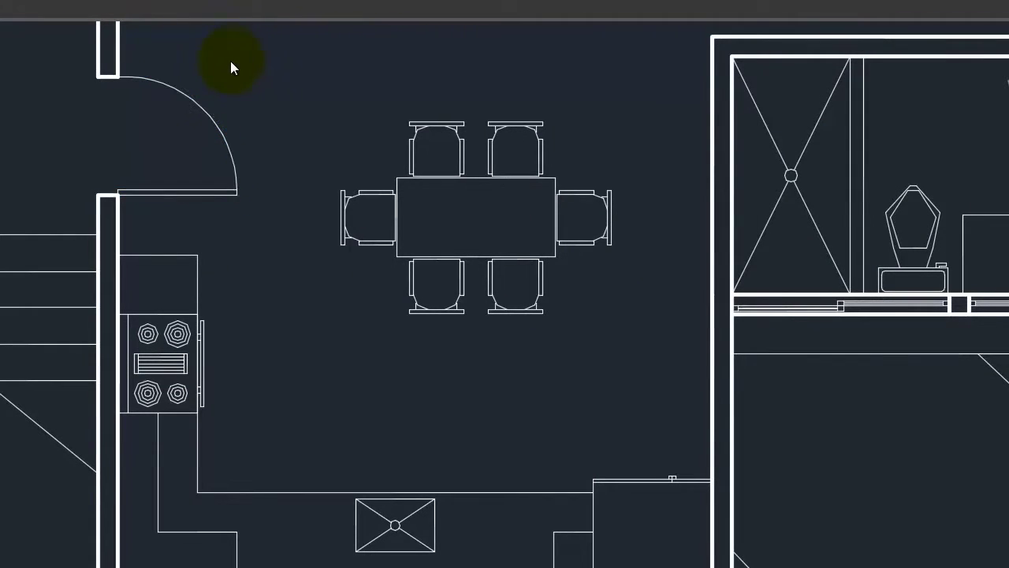
click(236, 3)
scroll(139, 250, down, 6)
key(Escape)
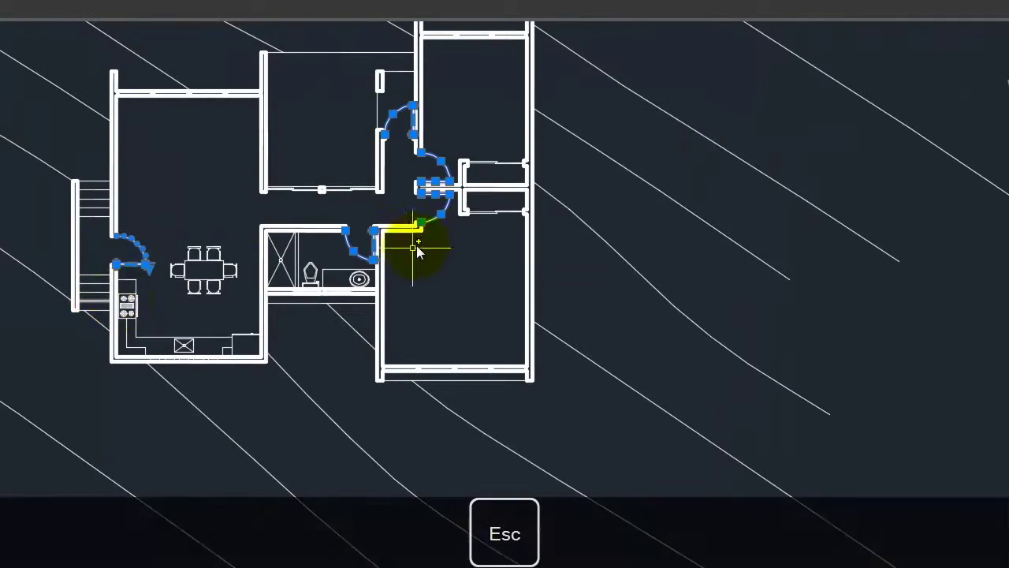
- Assign the sliding doors of the two back-to-back bedroom closets to the Doors layer
scroll(484, 176, up, 7)
click(544, 363)
click(493, 305)
click(530, 171)
click(509, 100)
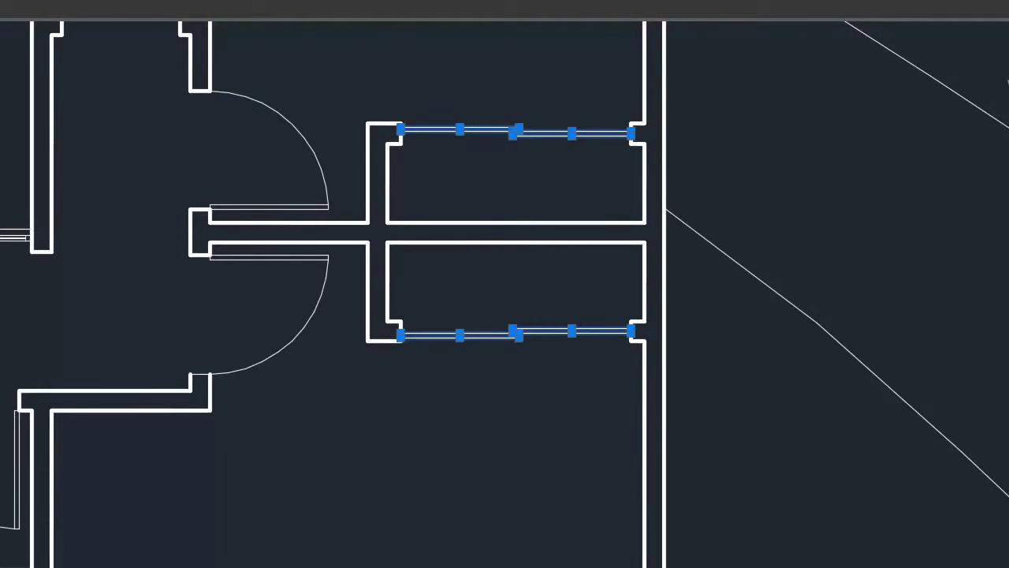
key(Escape)
scroll(488, 370, down, 5)
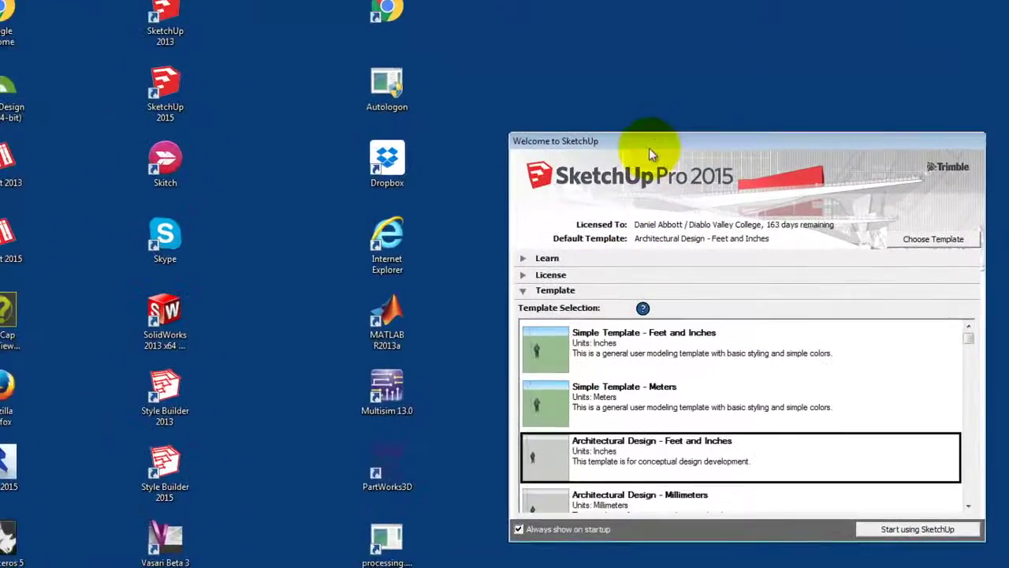
- In SketchUp Pro 2015, start a new model from the Architectural Design - Feet and Inches template
drag(649, 147, 406, 90)
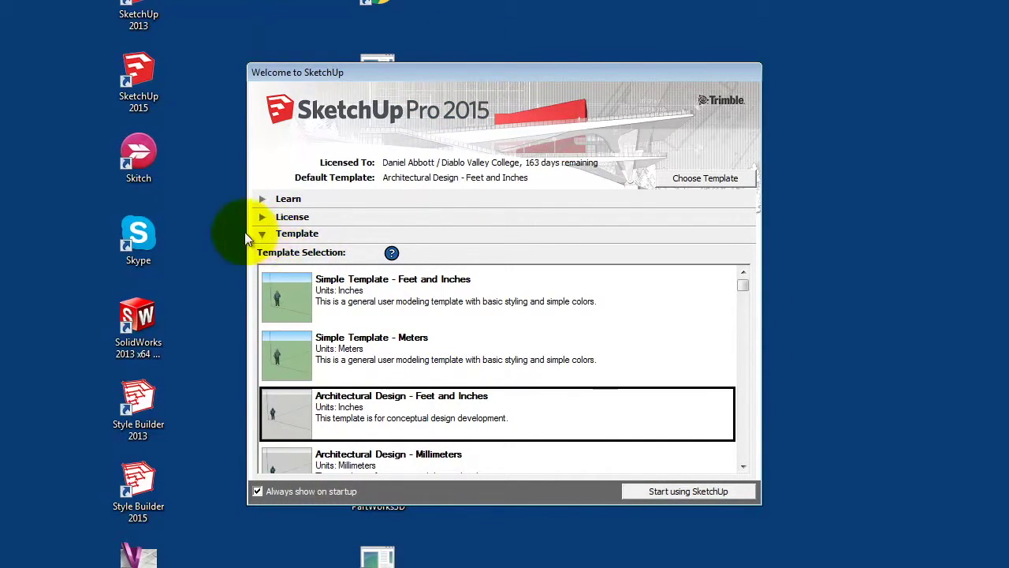
click(396, 404)
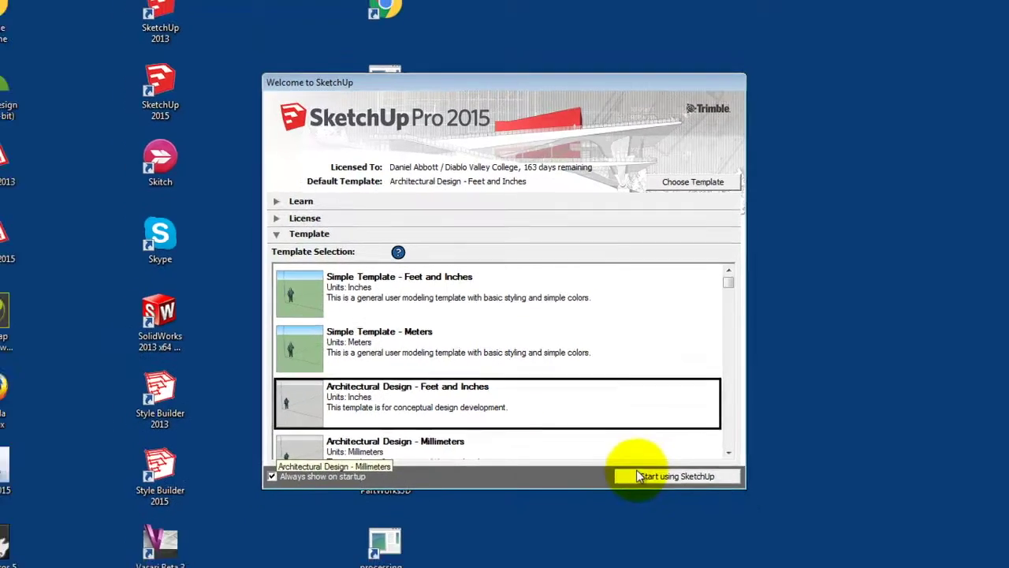
click(655, 490)
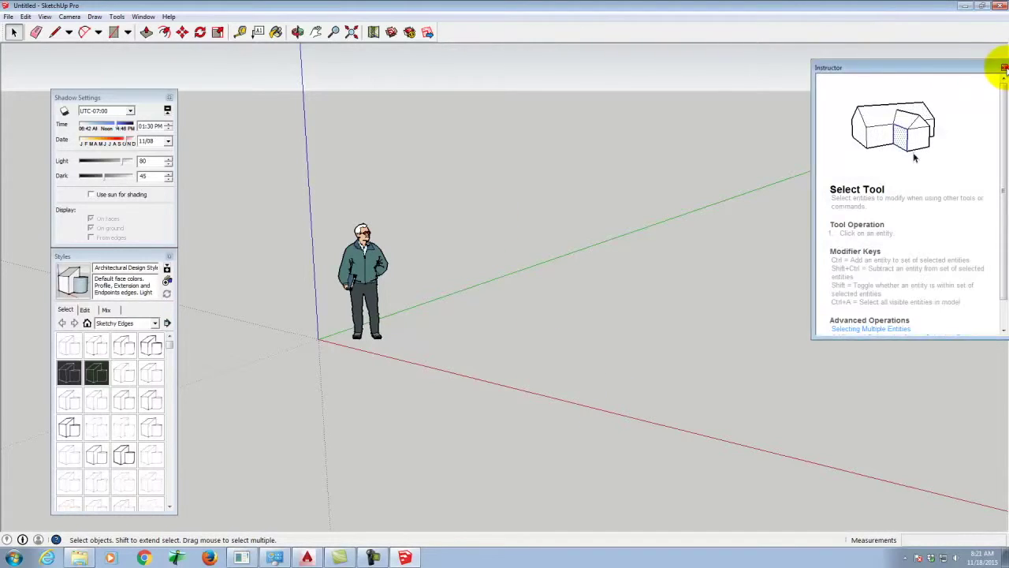
- Close the Instructor, Shadow Settings and Styles windows and delete the human scale figure near the origin
click(1003, 68)
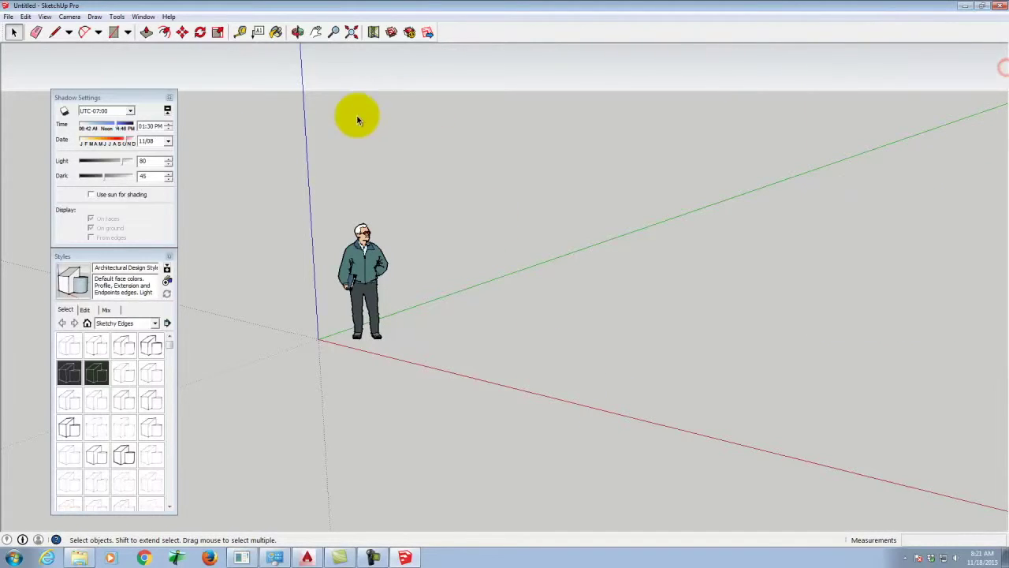
click(169, 99)
click(170, 257)
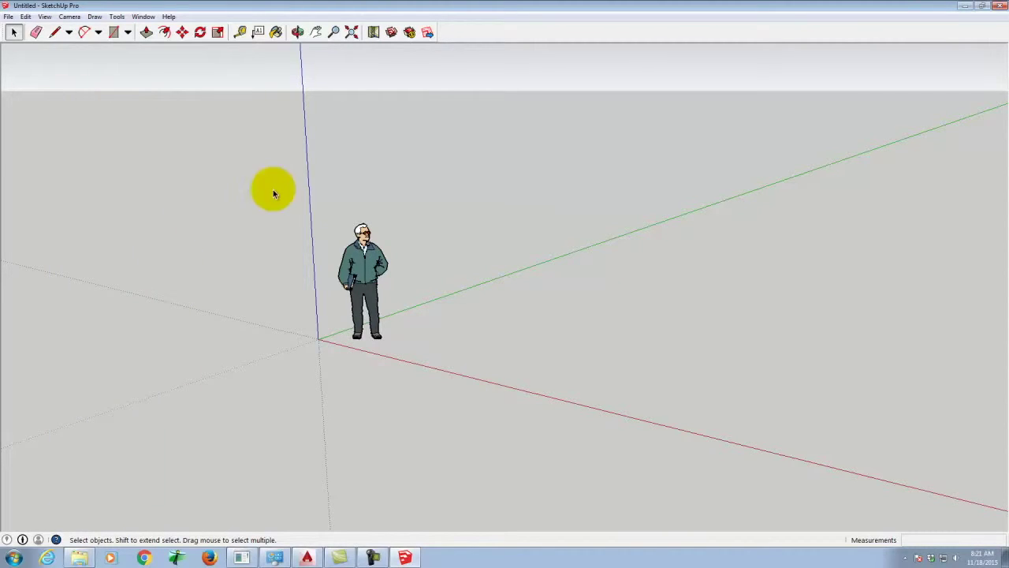
click(374, 274)
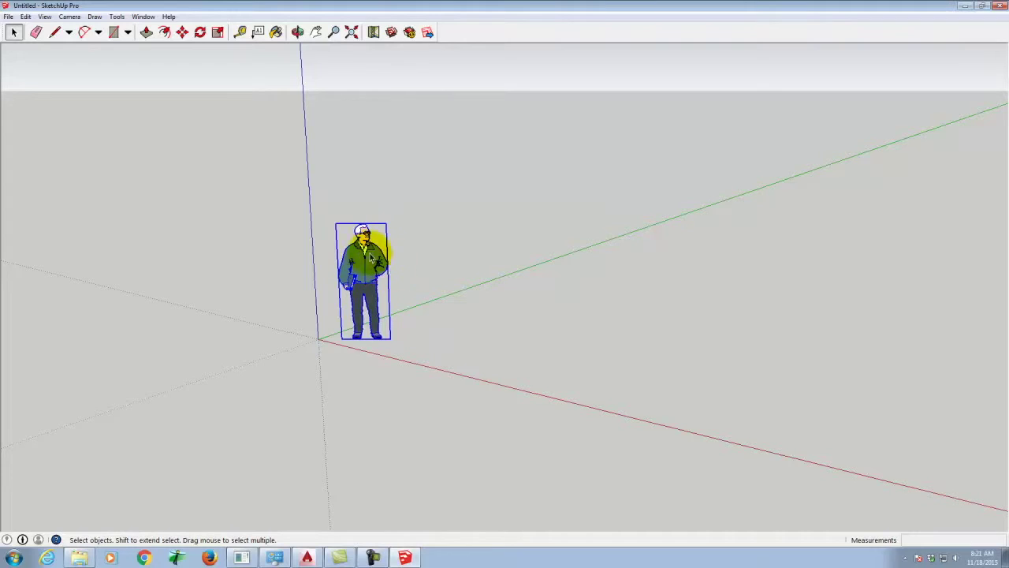
key(Delete)
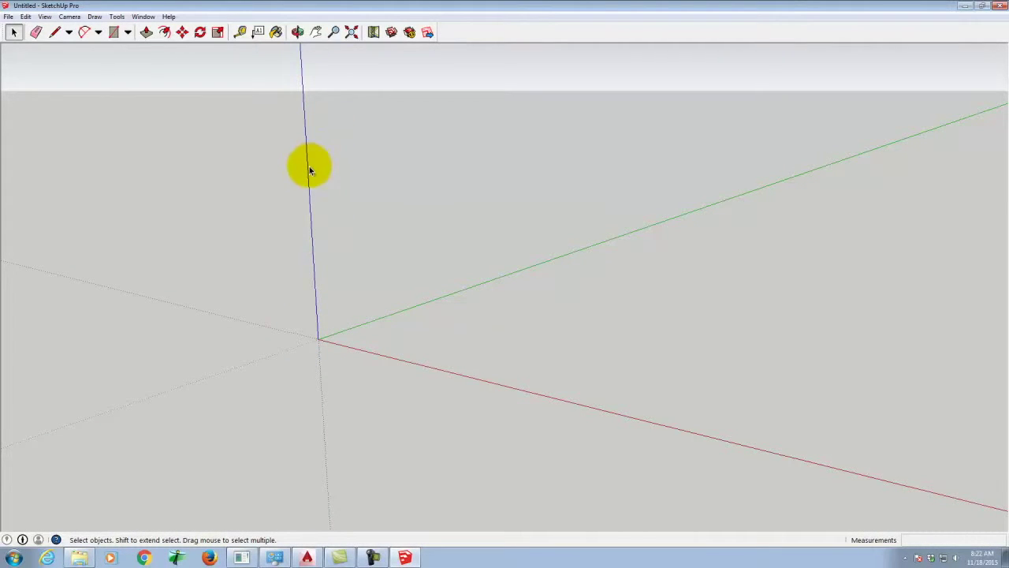
- Start an import of AutoCAD files (*.dwg, *.dxf) and choose A105 - Floor Plan from the A135 folder's Ex123 subfolder
click(8, 16)
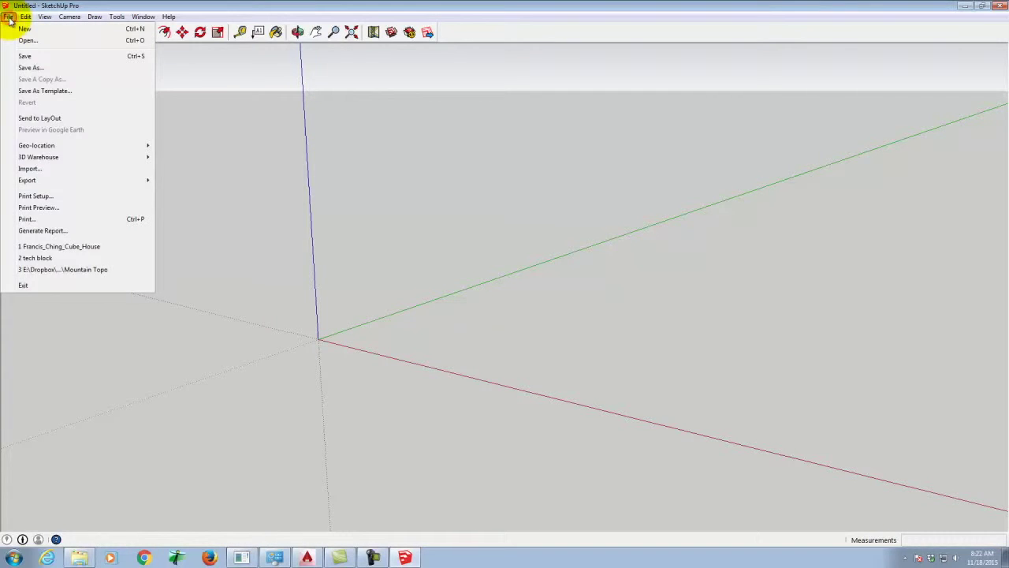
click(45, 168)
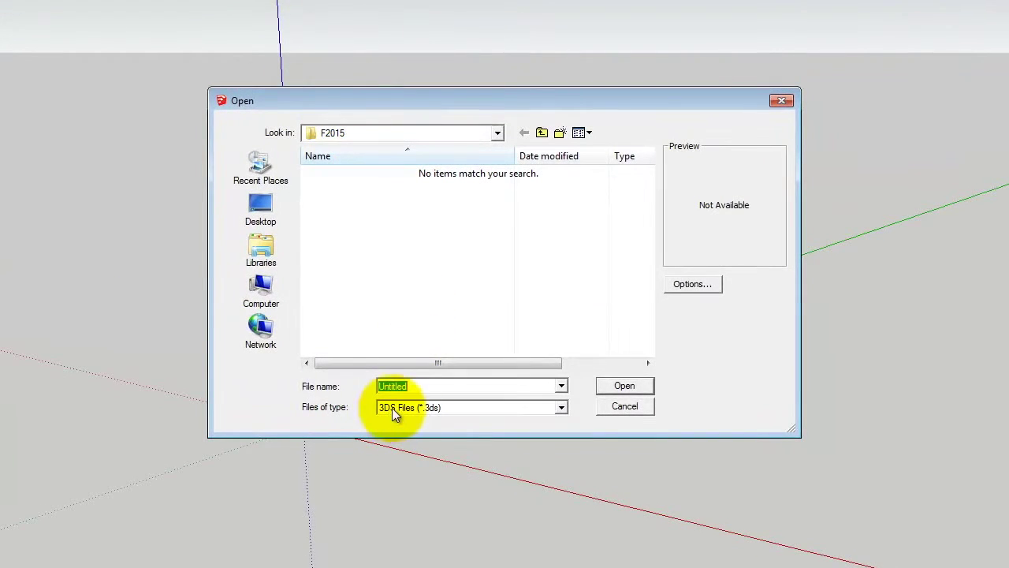
click(447, 408)
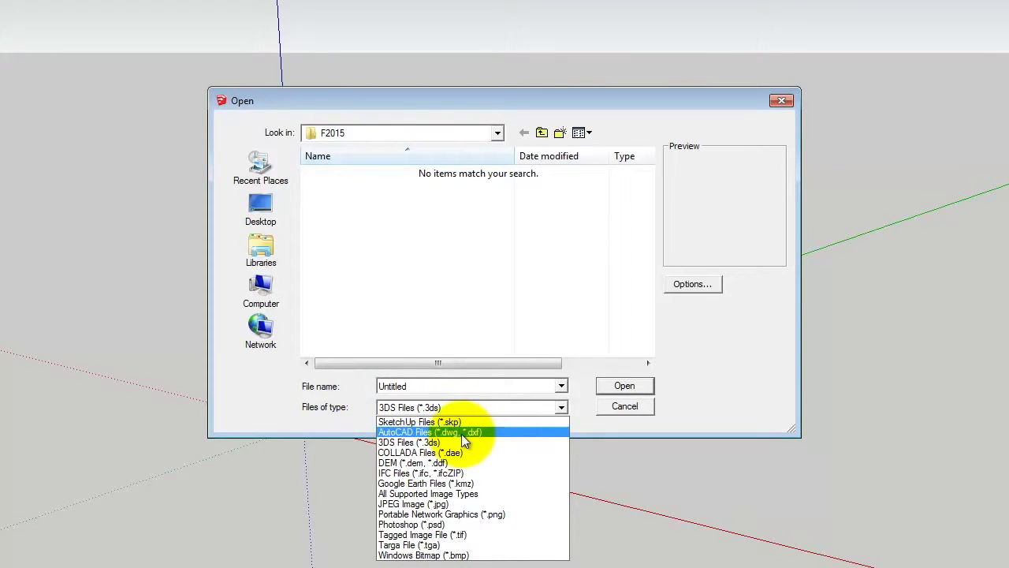
click(461, 434)
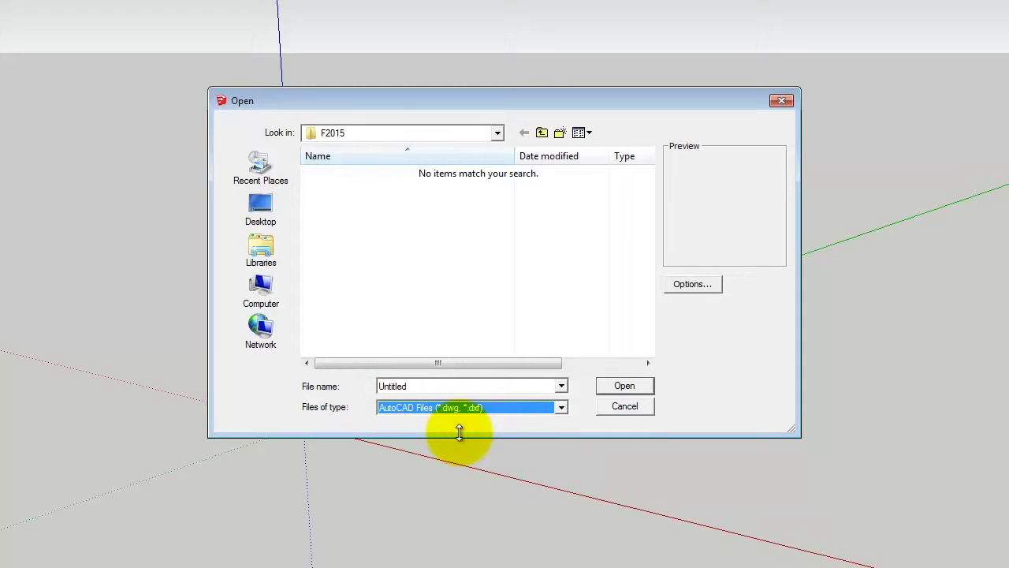
click(498, 133)
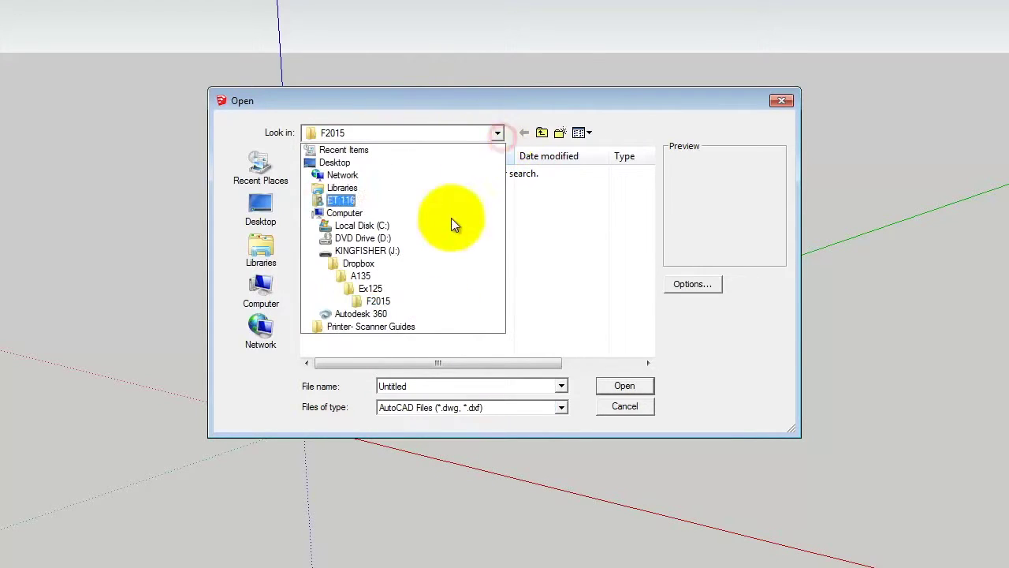
click(370, 277)
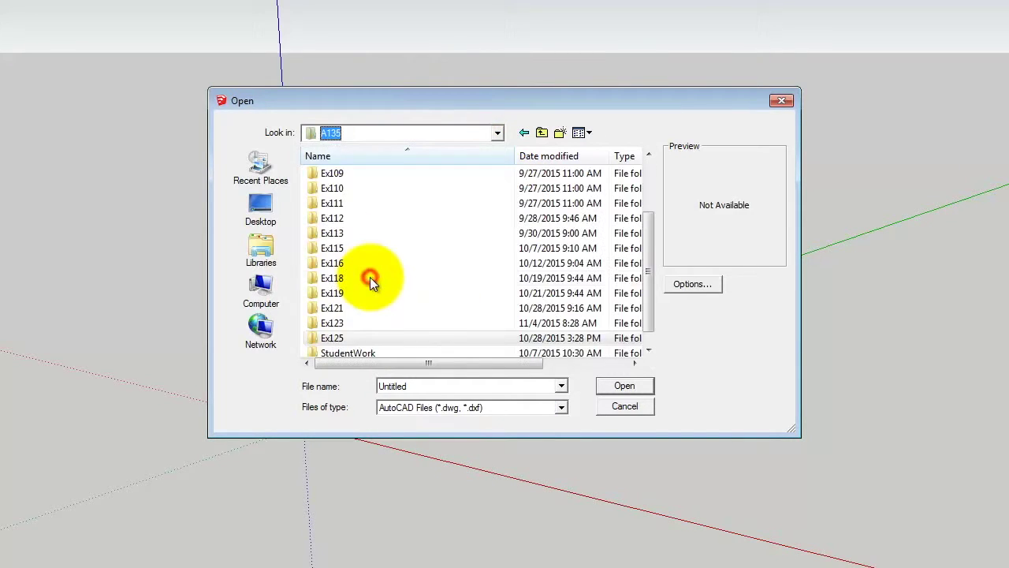
double_click(365, 324)
click(351, 209)
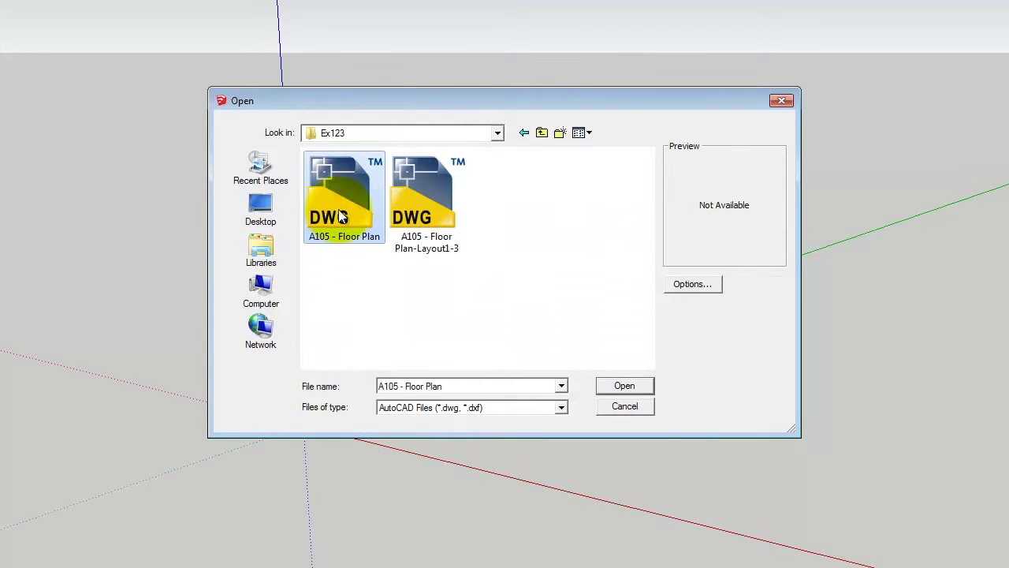
- Try importing the floor plan without adjusting the import options, and delete all the imported geometry
click(631, 383)
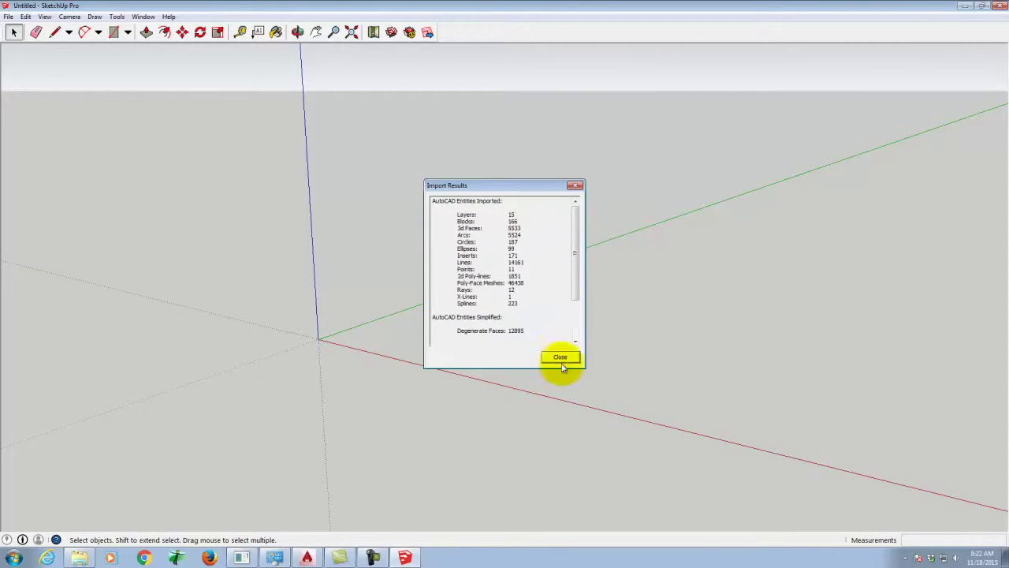
click(561, 359)
key(ctrl+a)
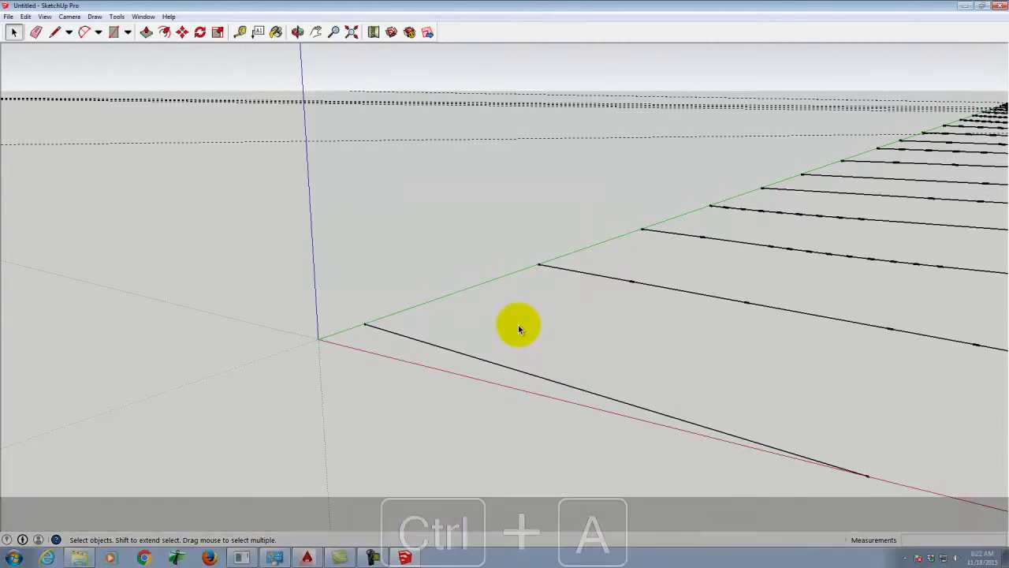
key(Delete)
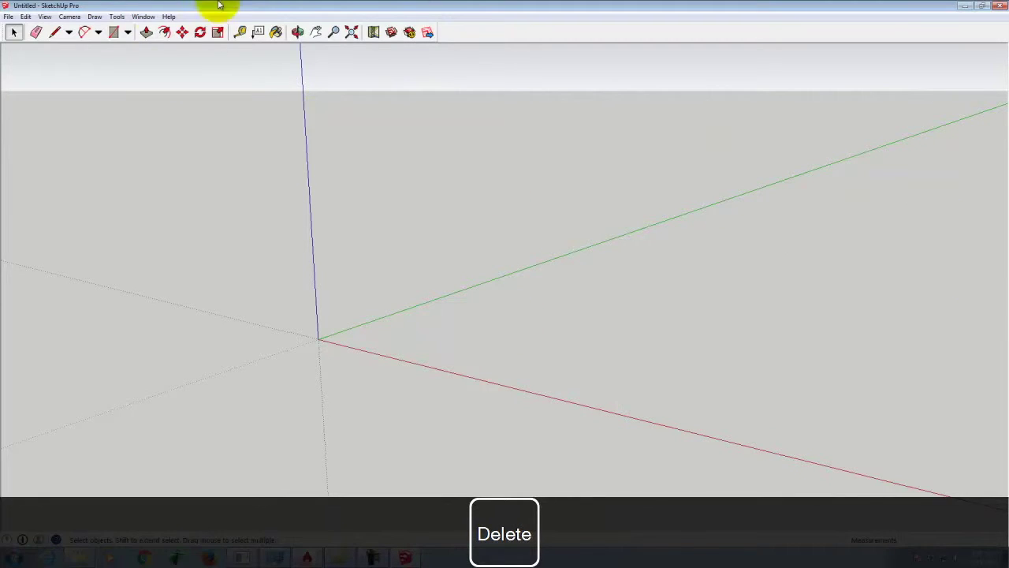
- Choose A105 - Floor Plan for import again, with units in Inches, coplanar faces merged, faces oriented consistently and the drawing origin preserved
click(9, 16)
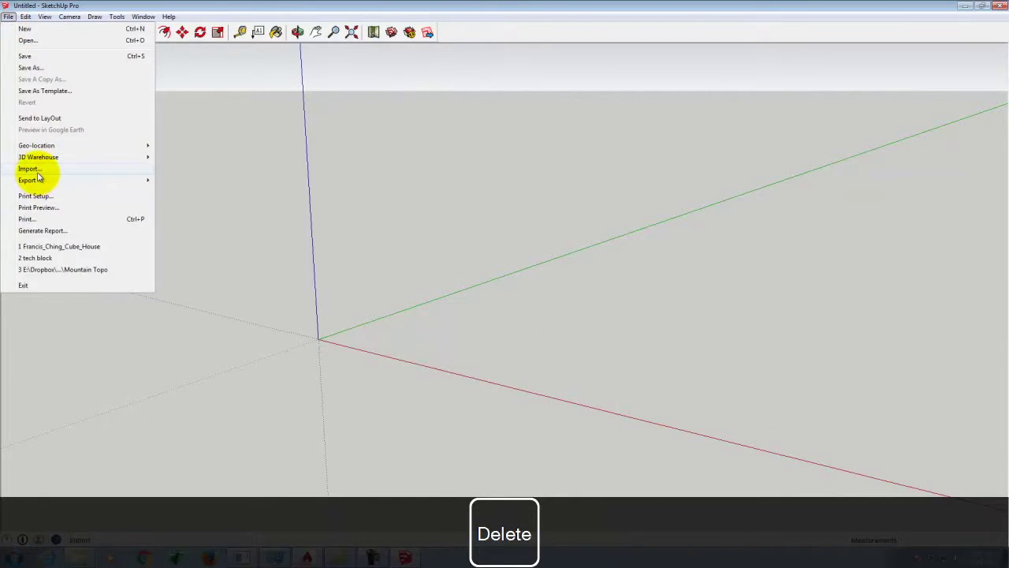
click(45, 169)
click(354, 191)
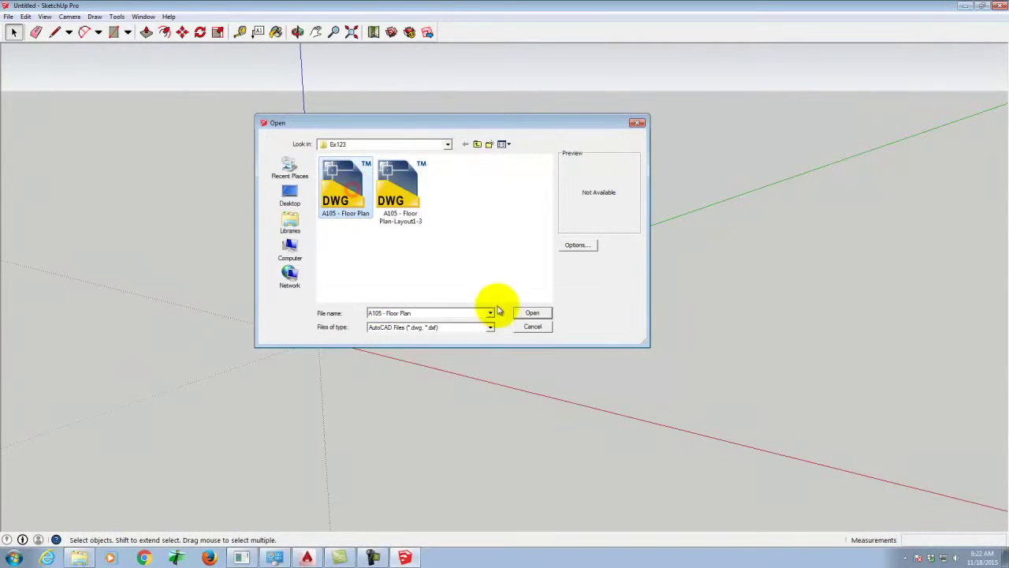
click(580, 247)
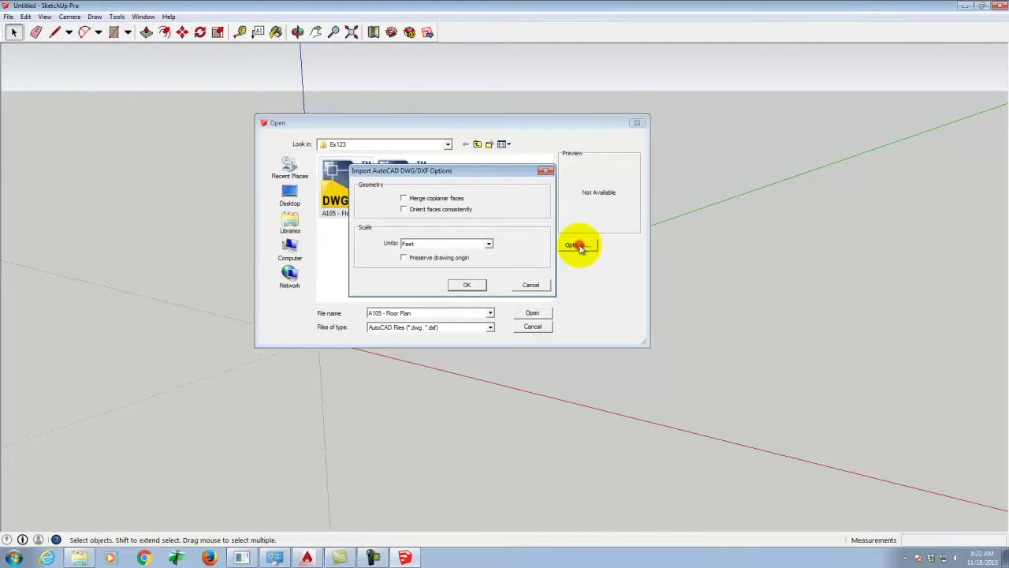
click(437, 244)
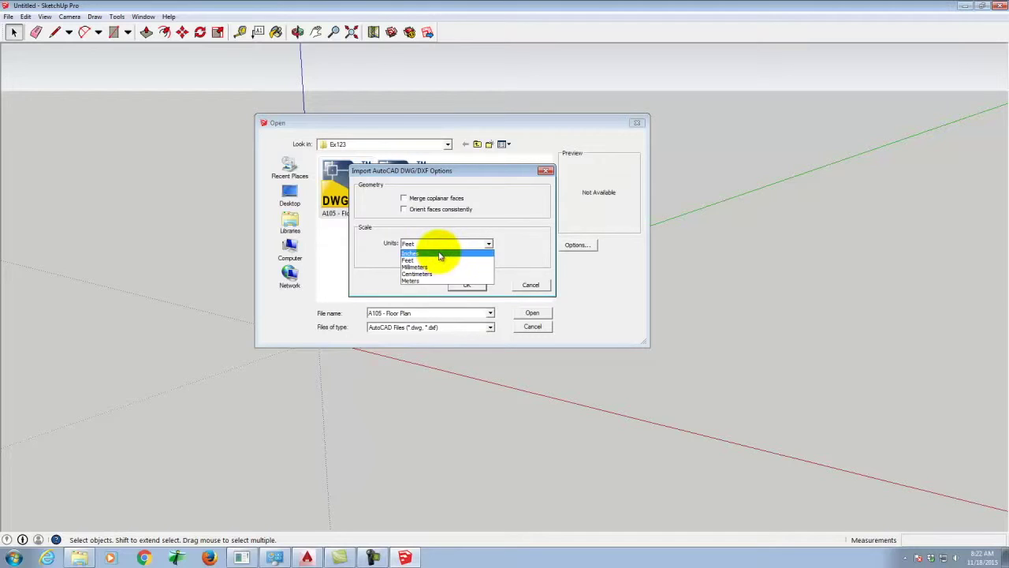
click(438, 252)
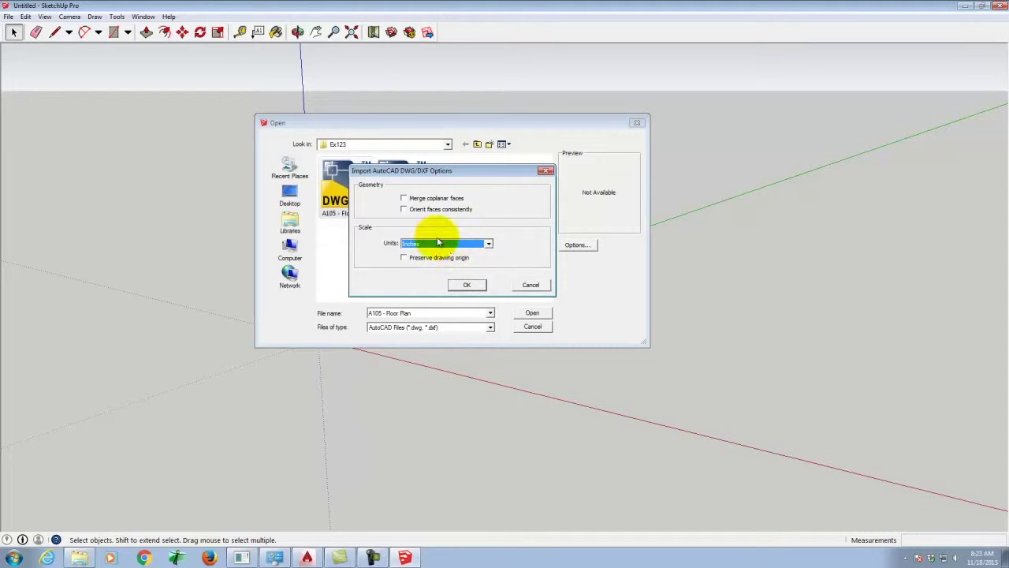
click(405, 199)
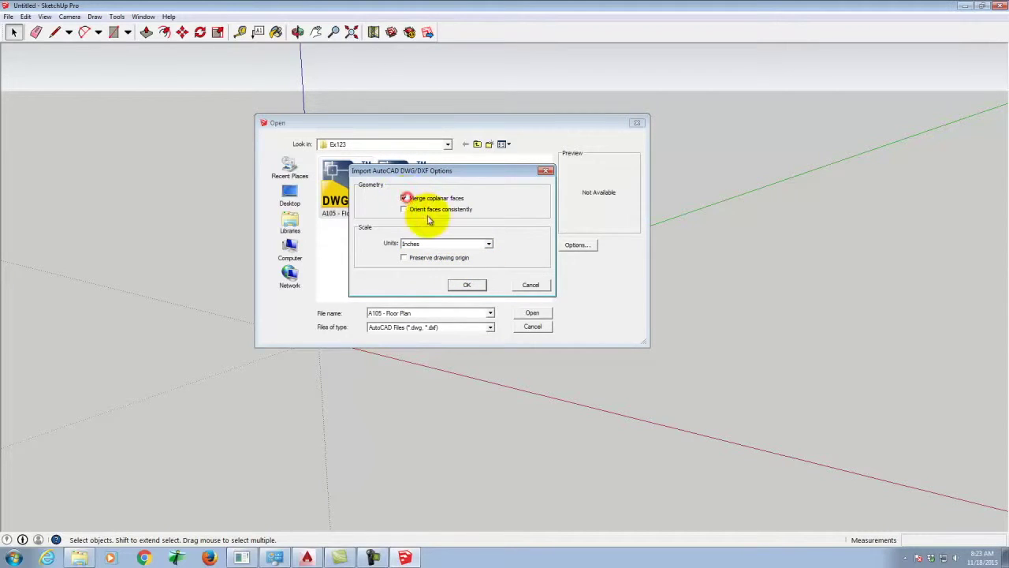
click(422, 211)
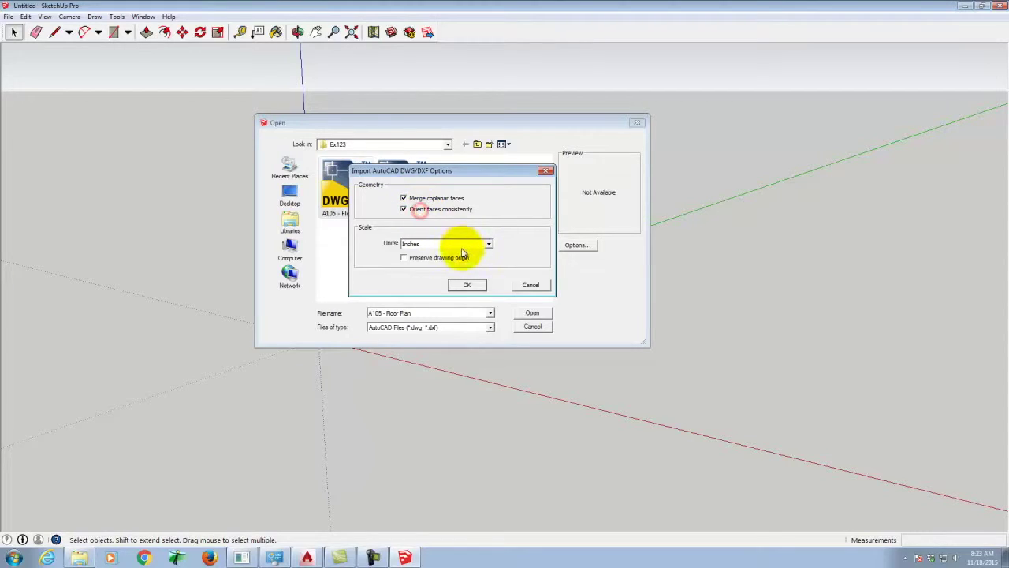
click(406, 258)
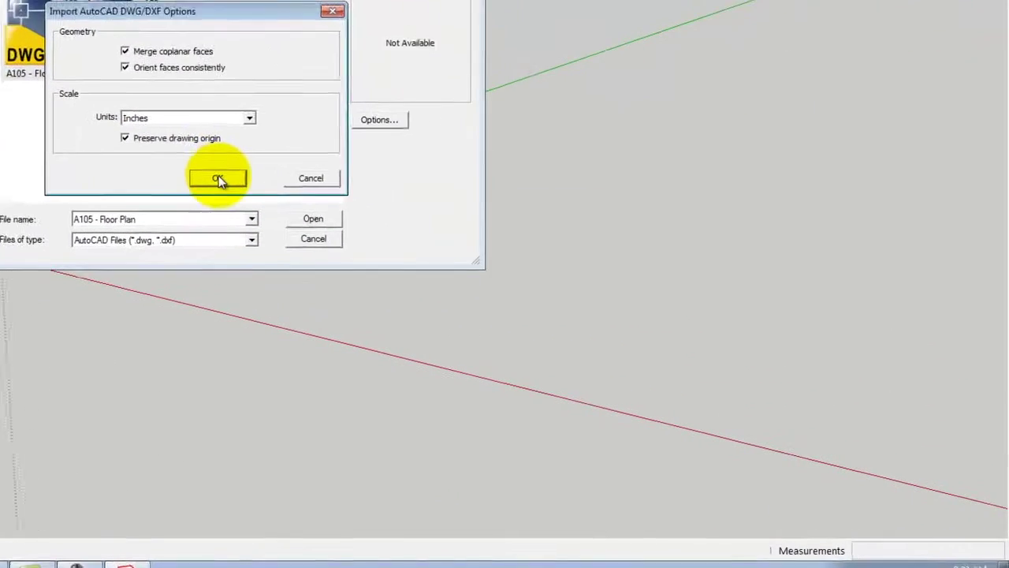
click(218, 178)
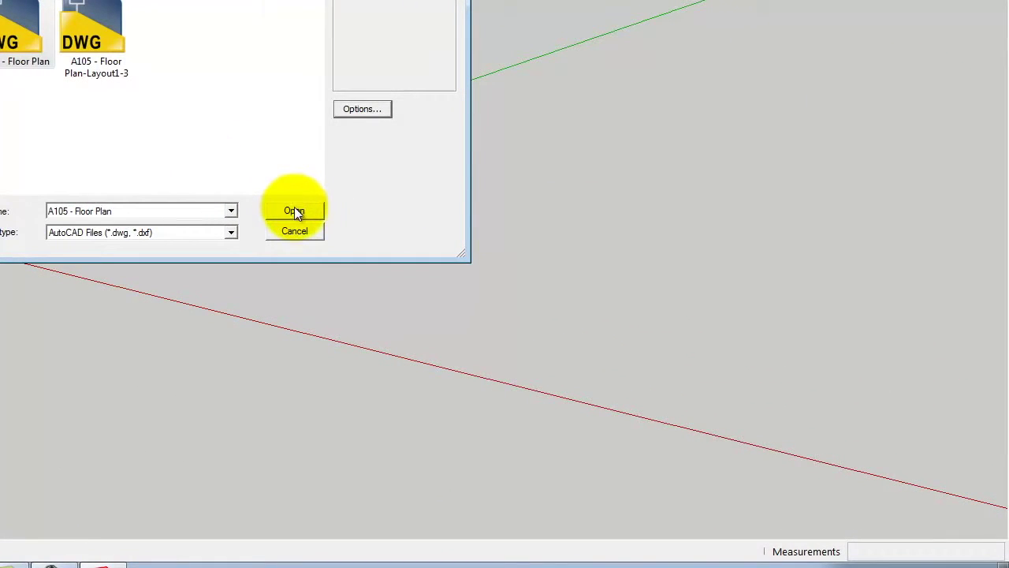
- Run the floor plan import with these options and dismiss the import results
click(294, 210)
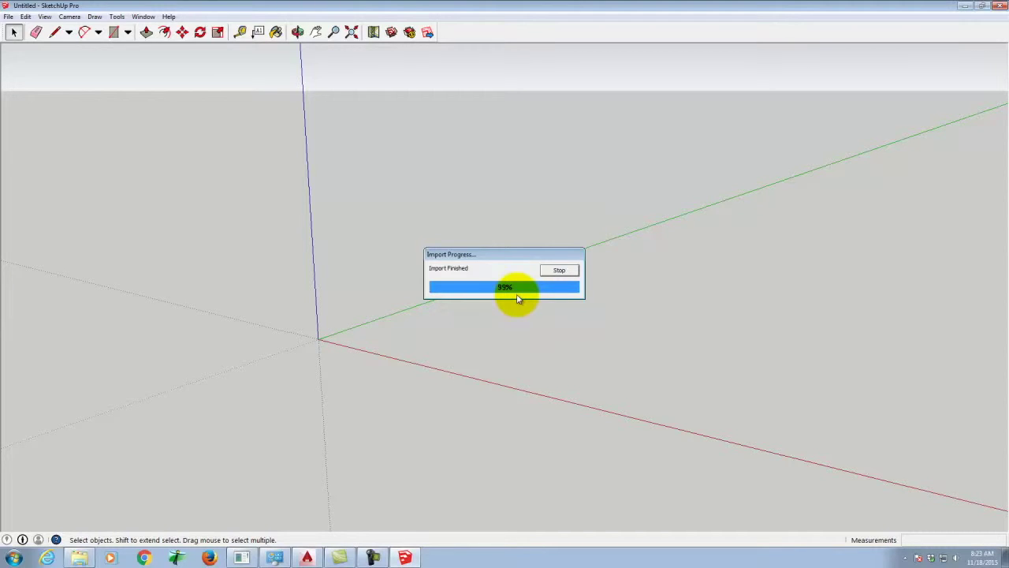
click(497, 253)
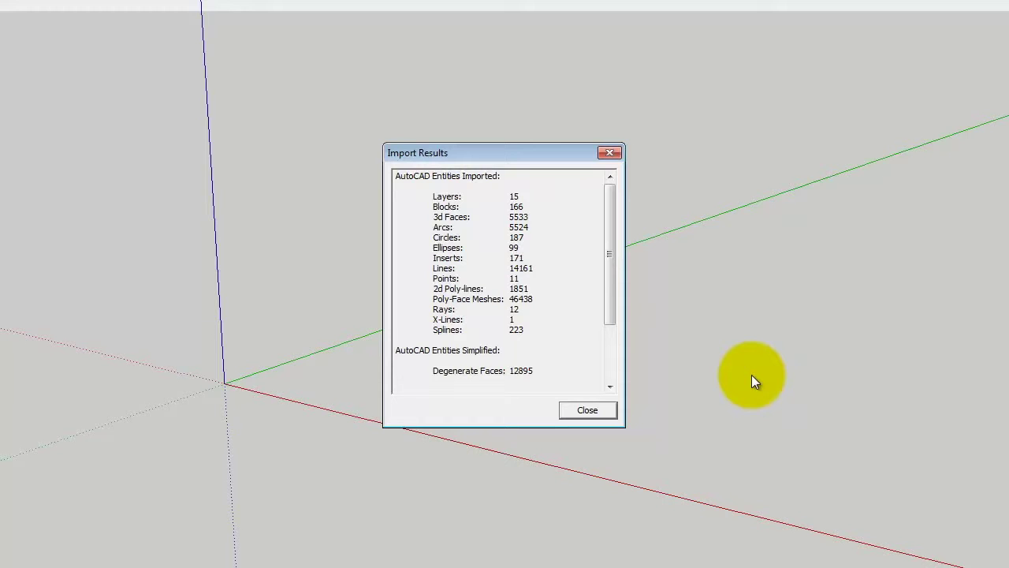
drag(497, 151, 482, 118)
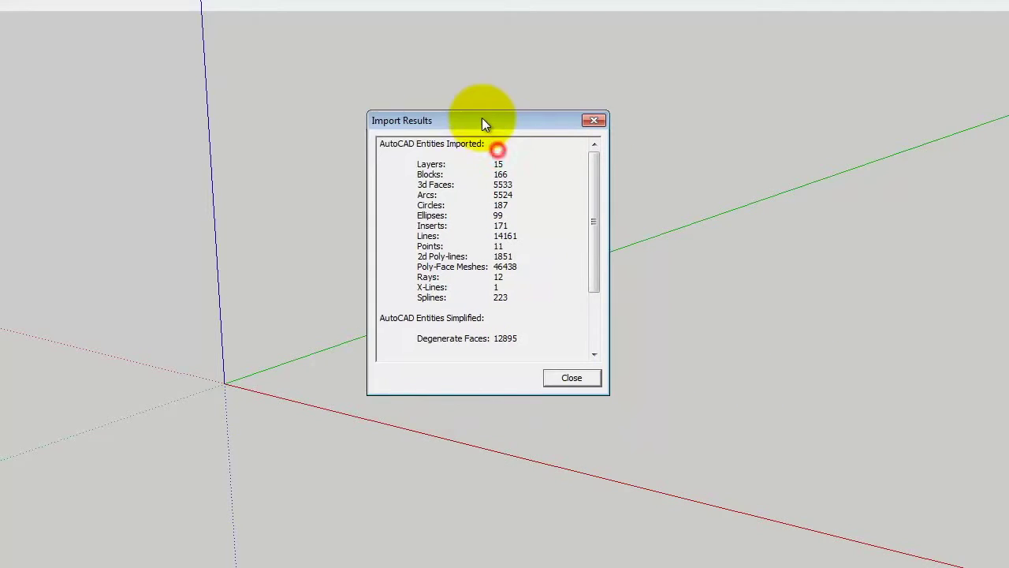
click(570, 380)
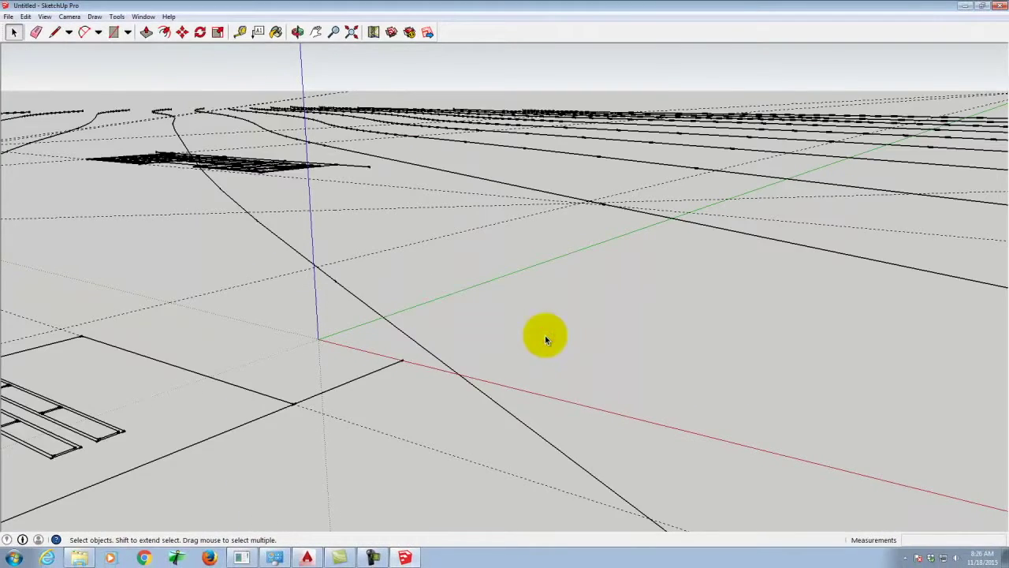
- Examine the imported contour lines, elevations and house floor plan from above, both close up and at site scale
scroll(604, 327, down, 10)
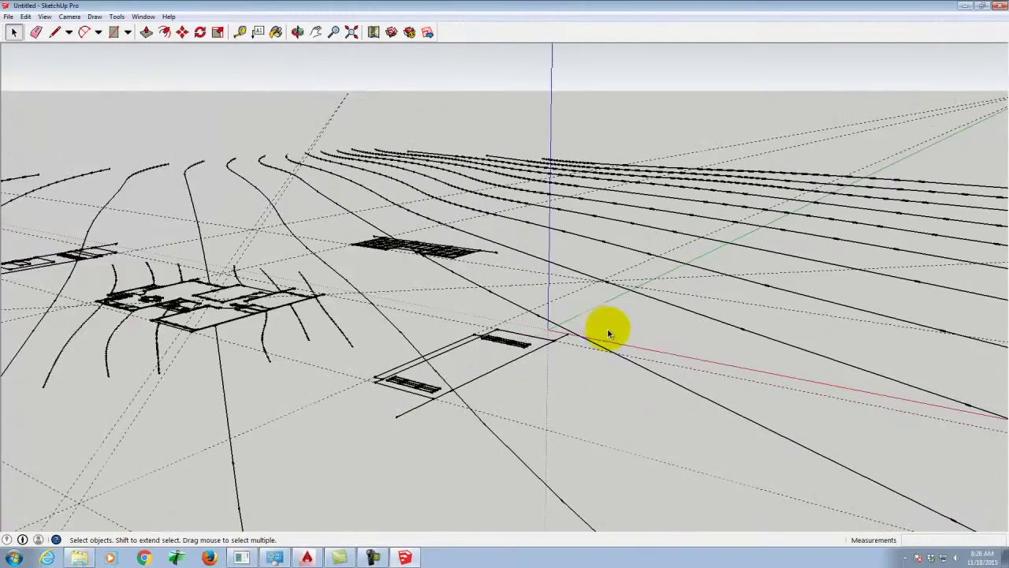
scroll(574, 319, down, 3)
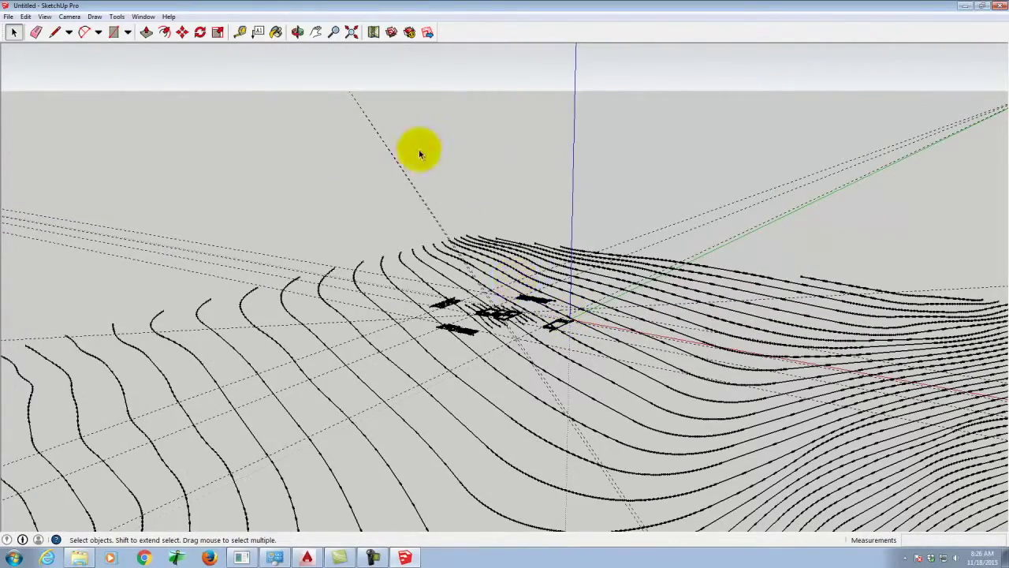
click(297, 31)
mouse_move(516, 234)
mouse_down()
mouse_move(575, 513)
mouse_move(496, 344)
mouse_move(500, 392)
mouse_move(486, 400)
mouse_move(576, 383)
mouse_move(559, 389)
mouse_move(493, 328)
mouse_move(497, 292)
mouse_up()
scroll(497, 292, up, 10)
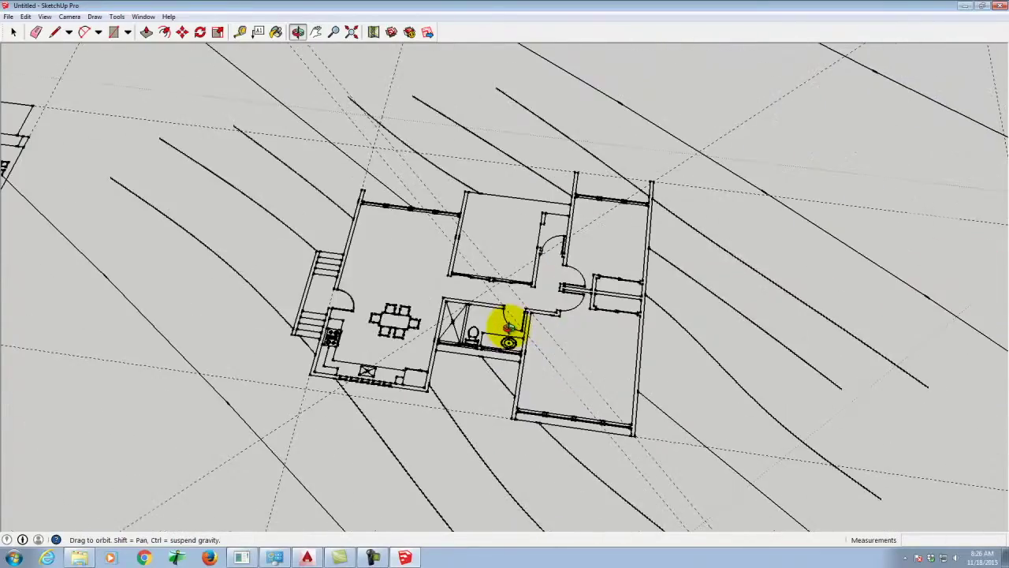
scroll(511, 328, up, 2)
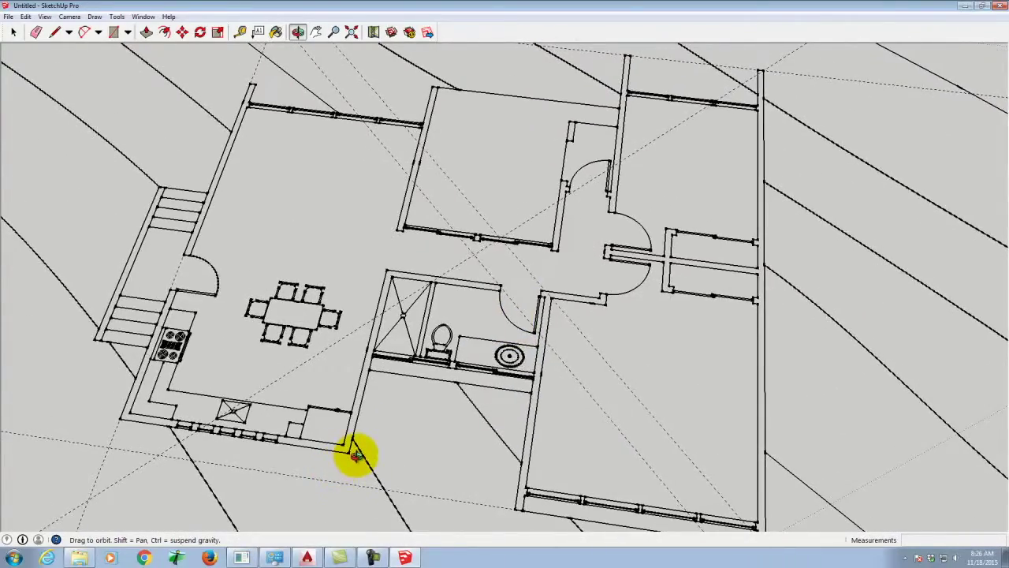
scroll(356, 453, down, 8)
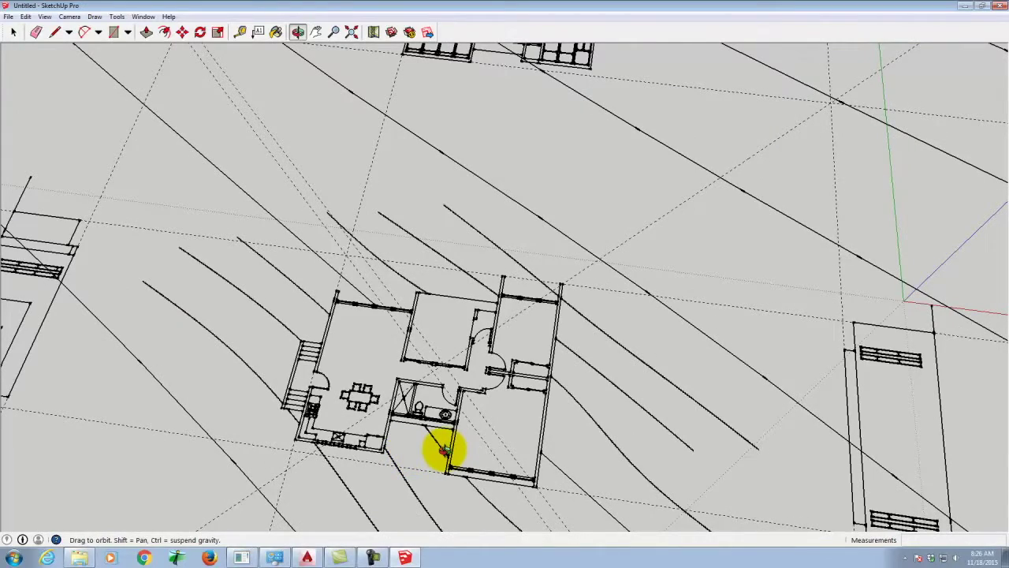
- Apply the HiddenLine style from the Default Styles collection to the model and close the Styles window
click(143, 17)
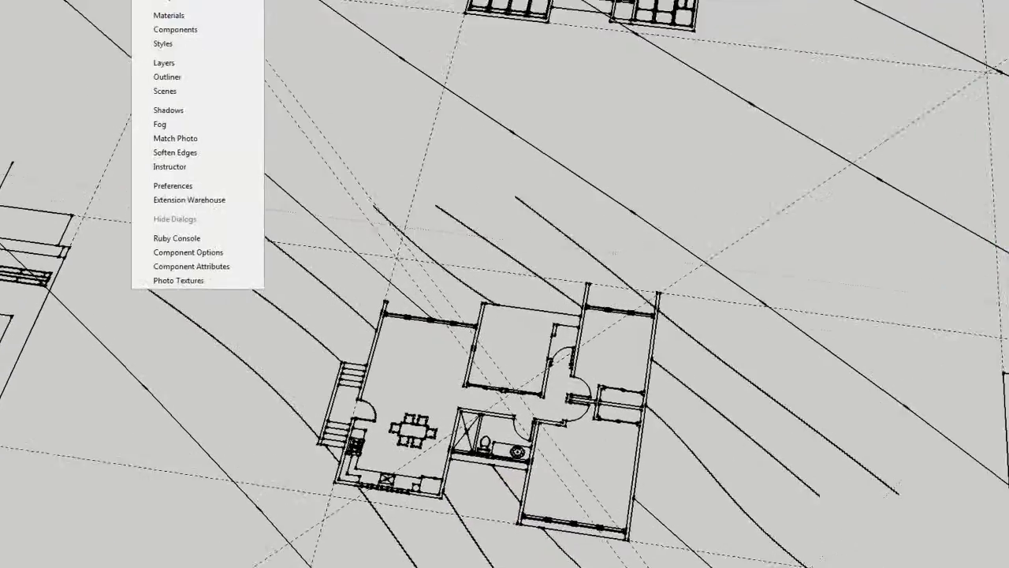
click(174, 43)
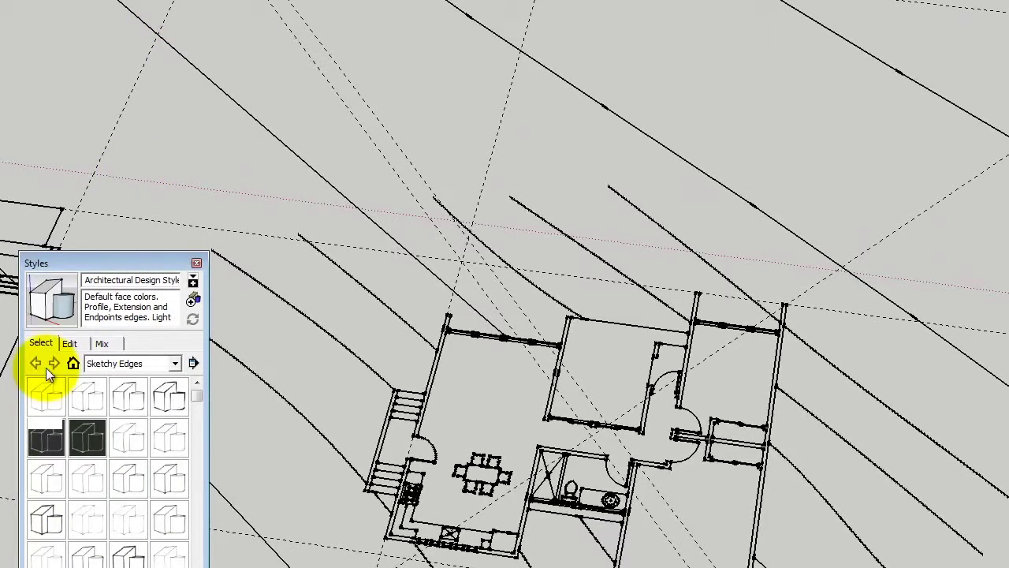
click(125, 364)
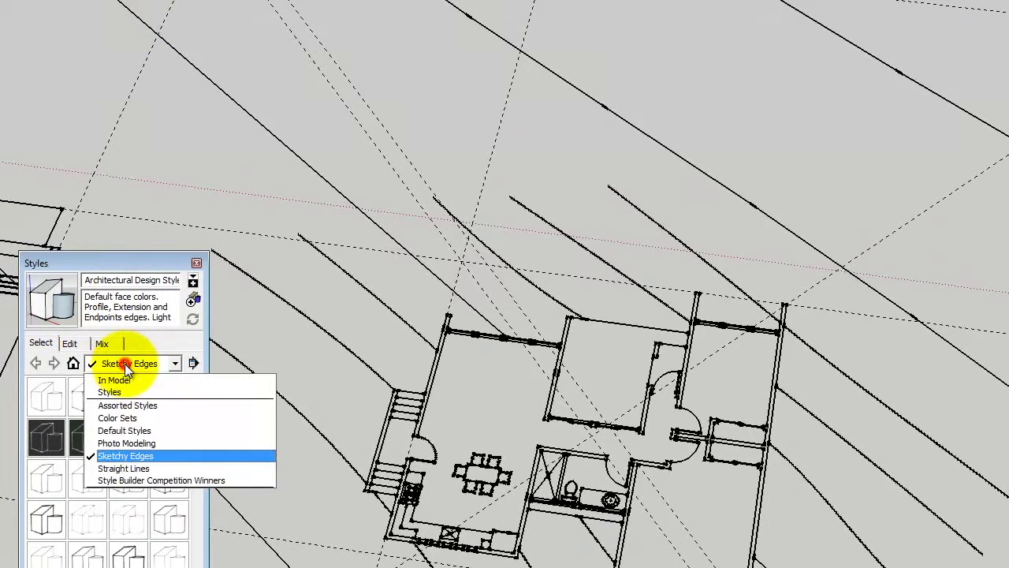
click(126, 429)
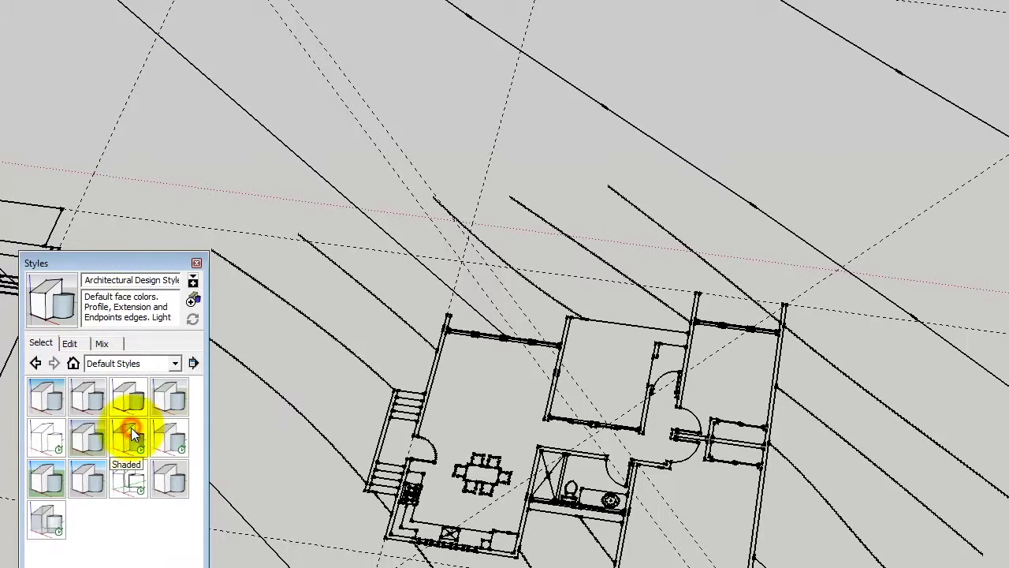
click(79, 401)
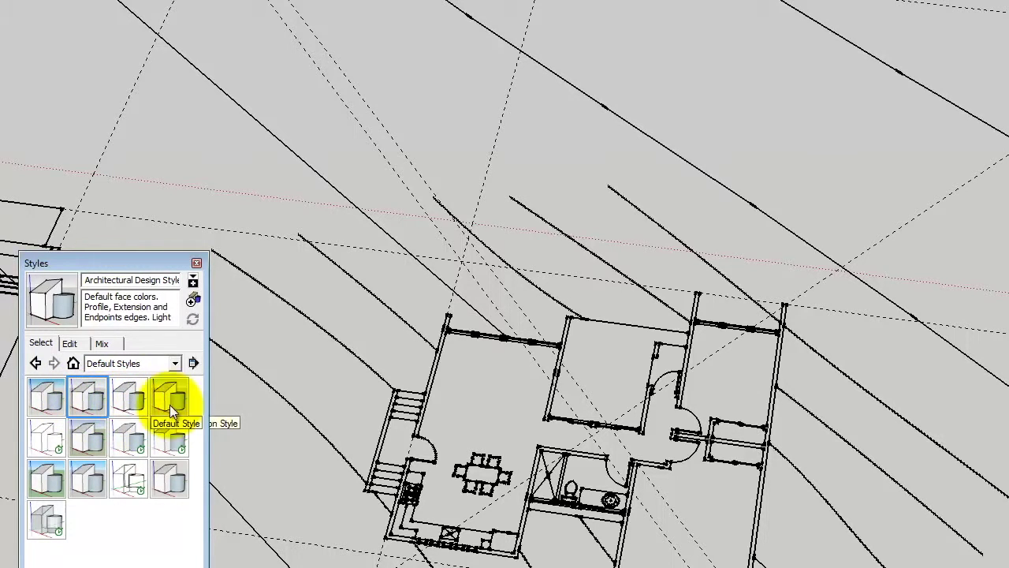
click(49, 439)
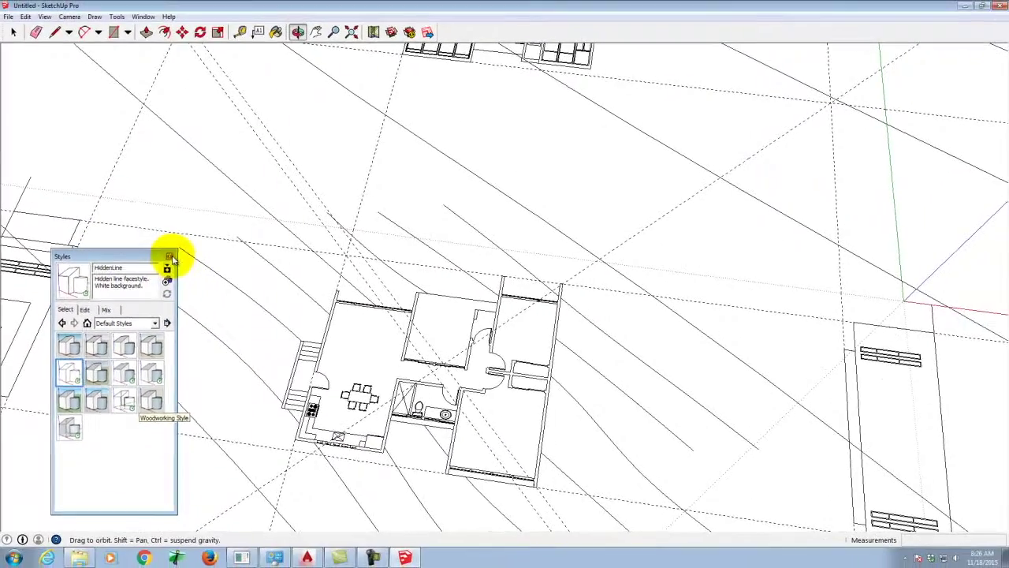
click(171, 257)
drag(401, 256, 587, 266)
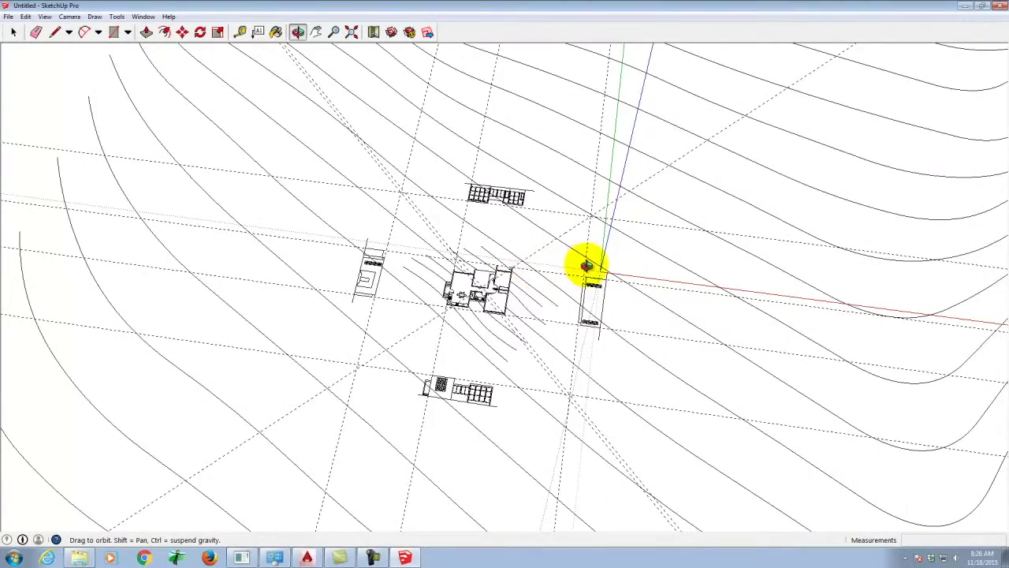
- Examine the imported floor plan's walls and windows up close, then the surrounding elevations and contour lines at site scale
scroll(468, 275, down, 3)
scroll(470, 276, up, 8)
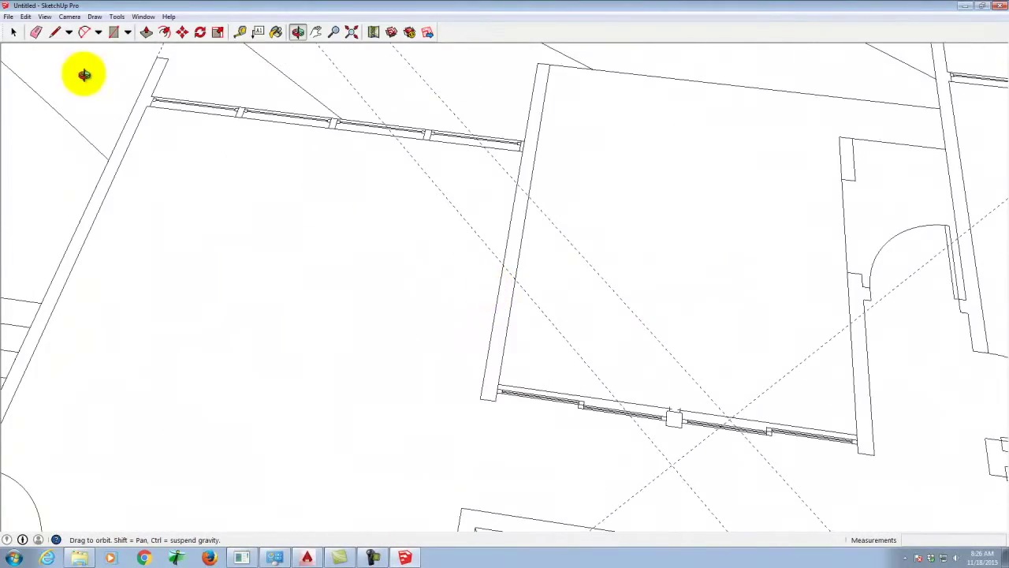
click(12, 32)
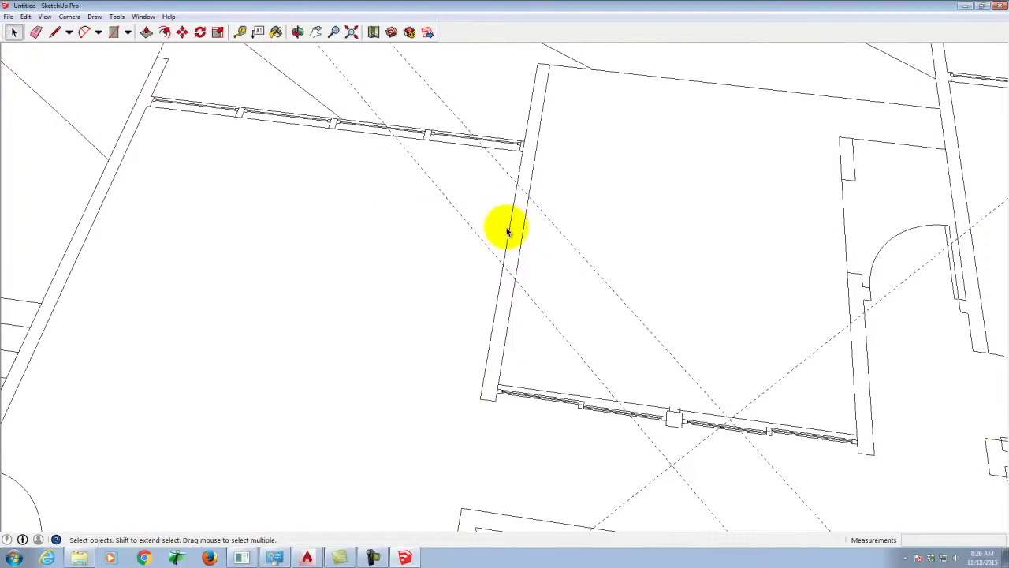
scroll(504, 229, down, 5)
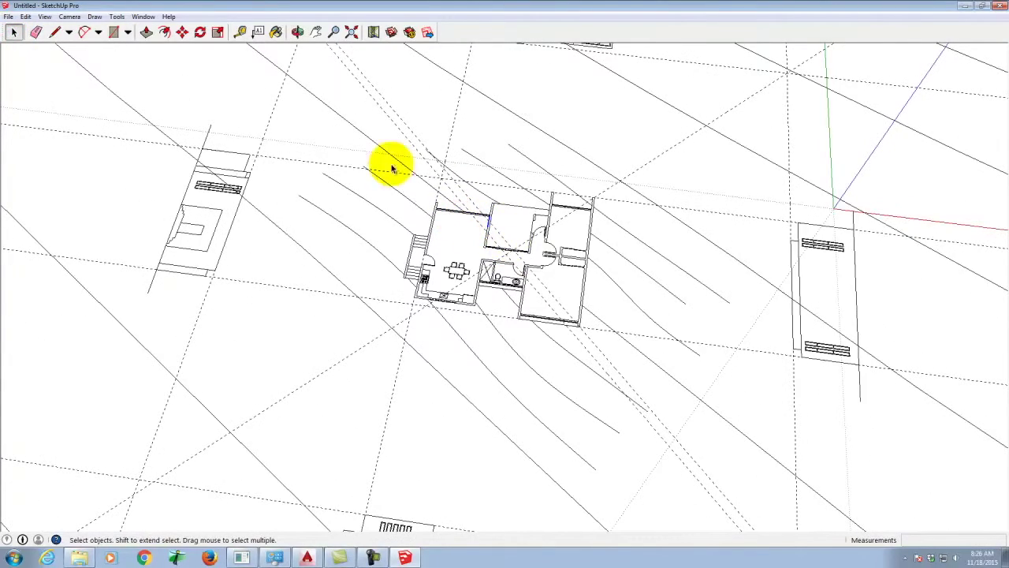
scroll(426, 225, down, 6)
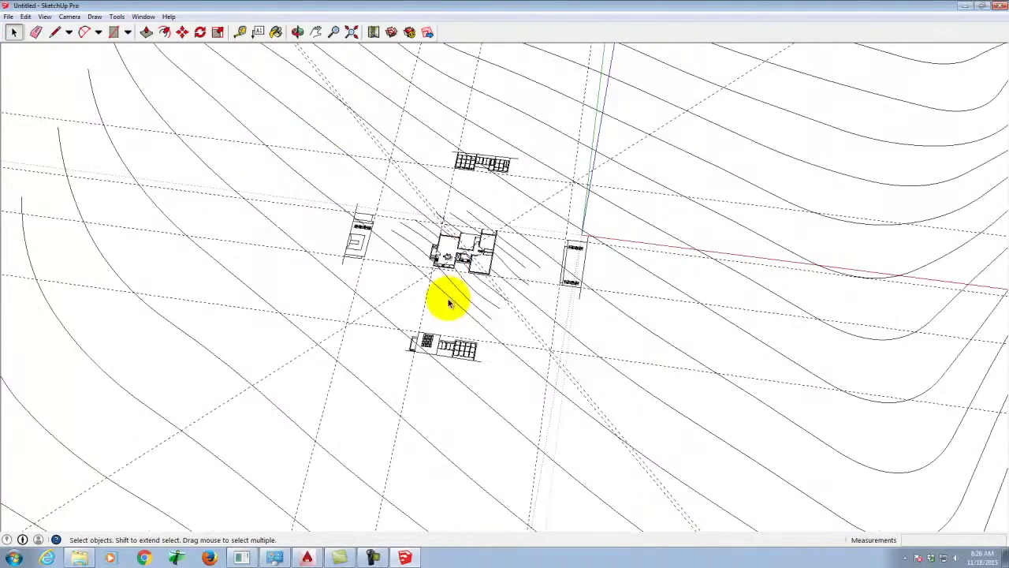
scroll(449, 304, down, 2)
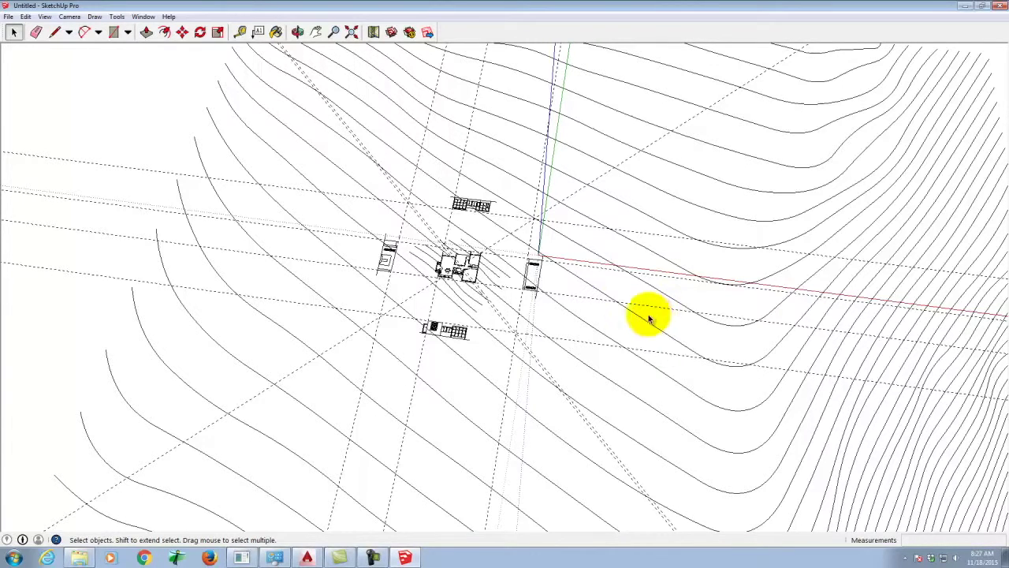
scroll(464, 265, up, 5)
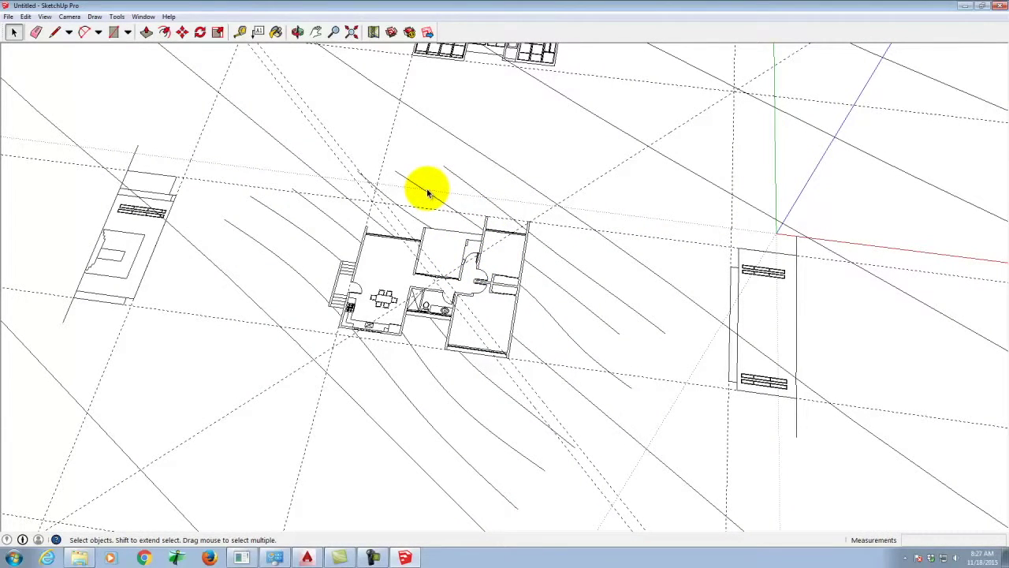
scroll(561, 251, down, 2)
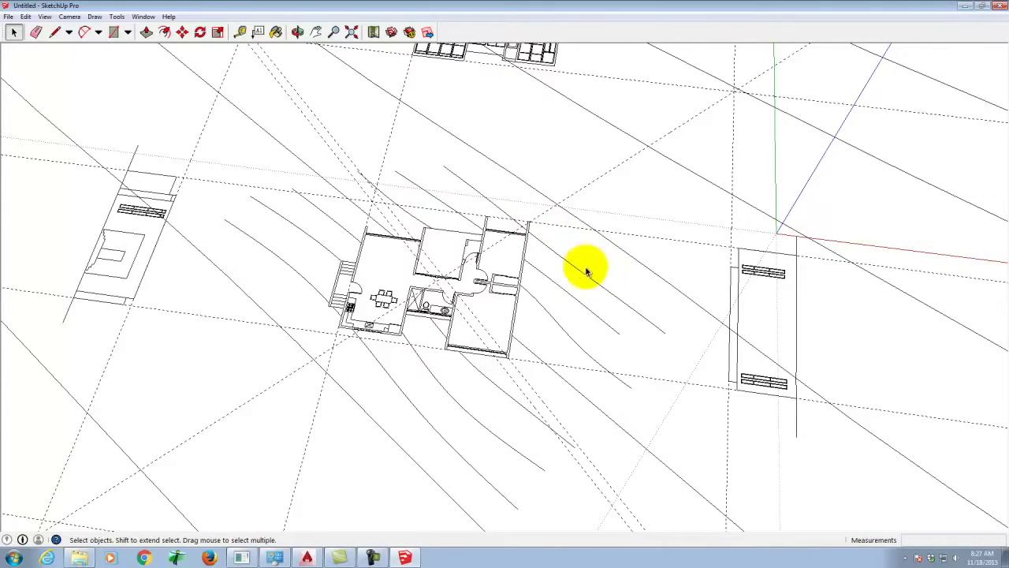
scroll(549, 324, down, 4)
scroll(473, 308, down, 3)
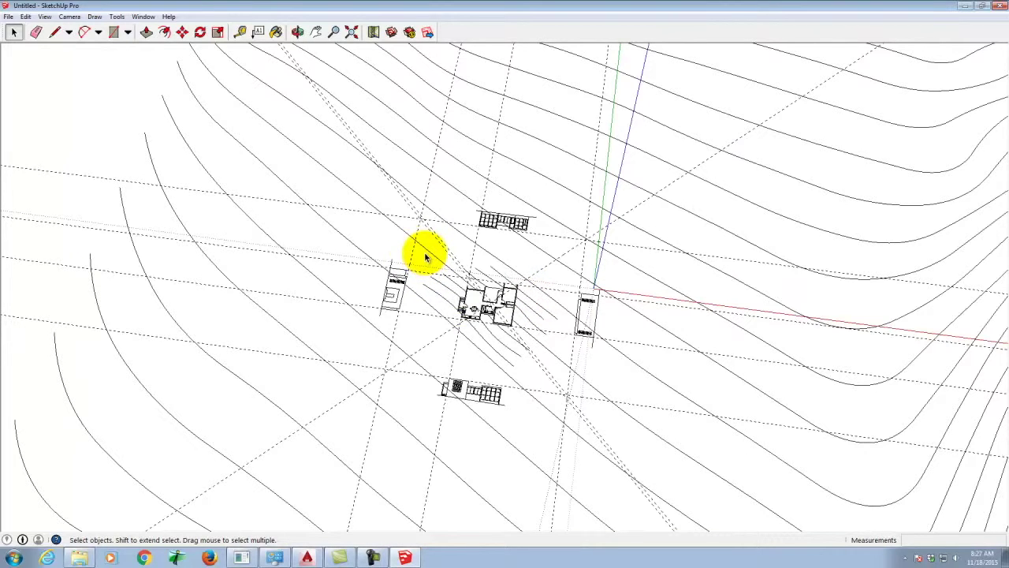
- Select all the imported linework and make it into one component named AutoCAD XRef, replacing the selection
click(25, 17)
click(46, 129)
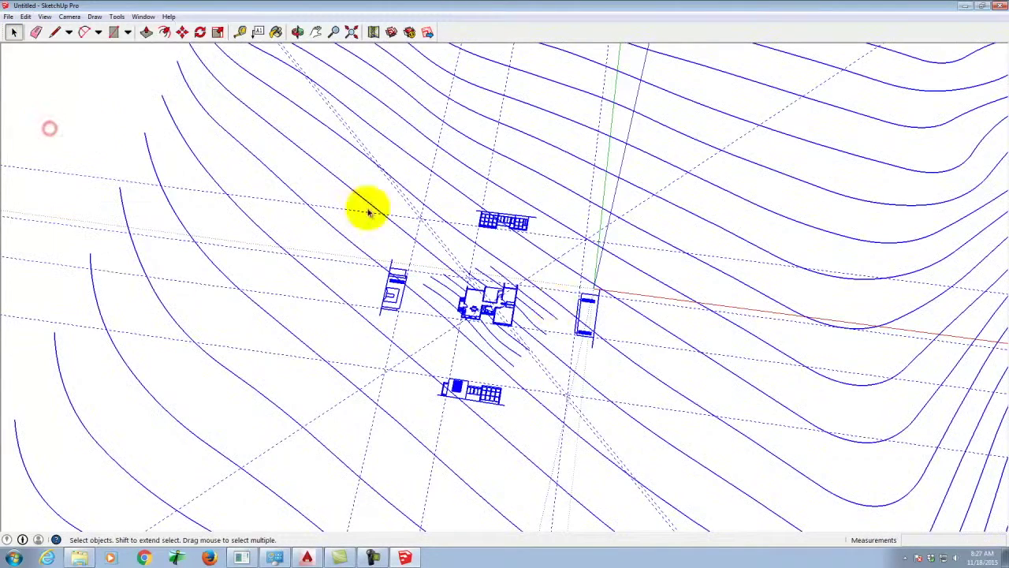
scroll(507, 298, up, 6)
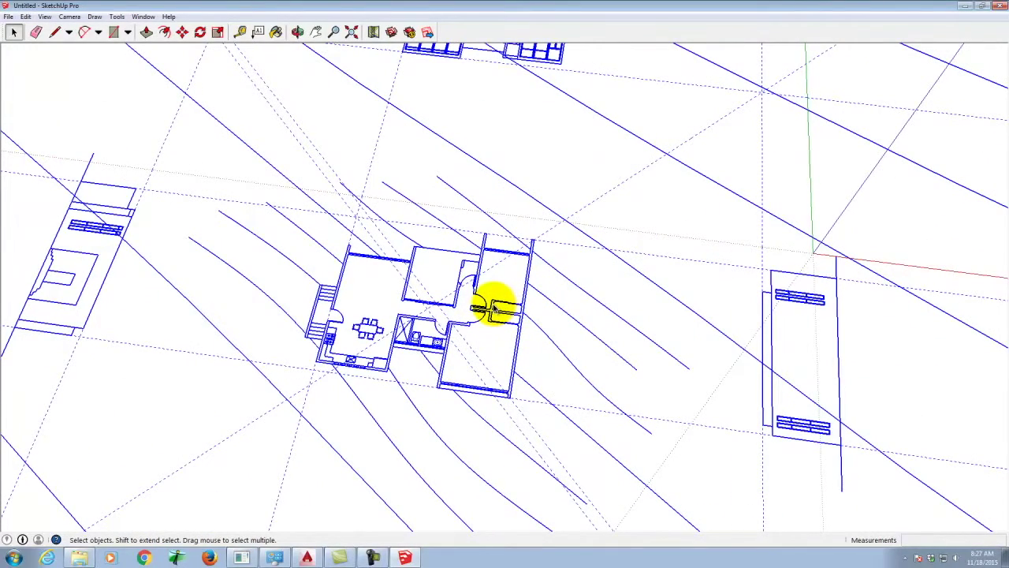
right_click(492, 304)
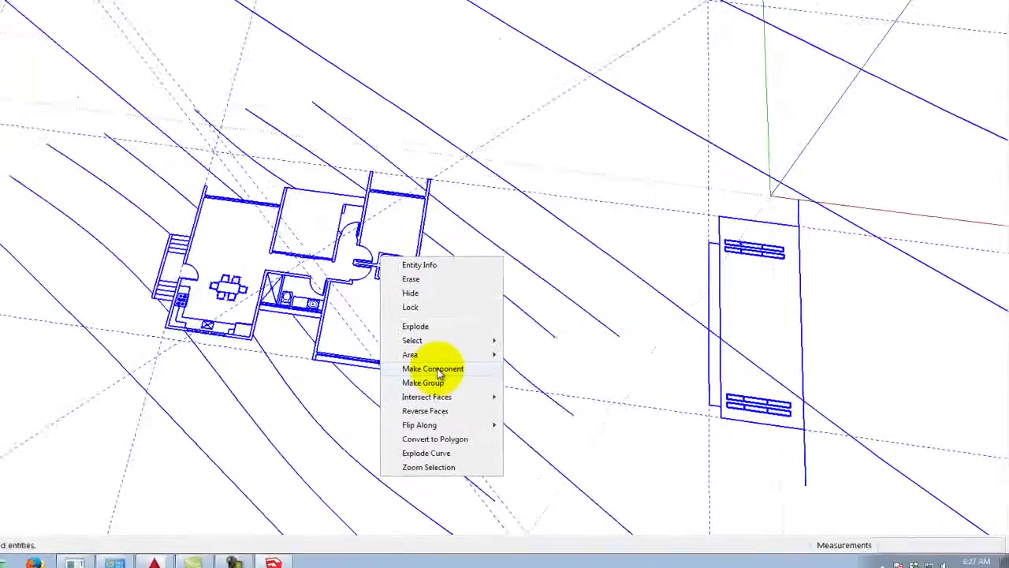
click(306, 337)
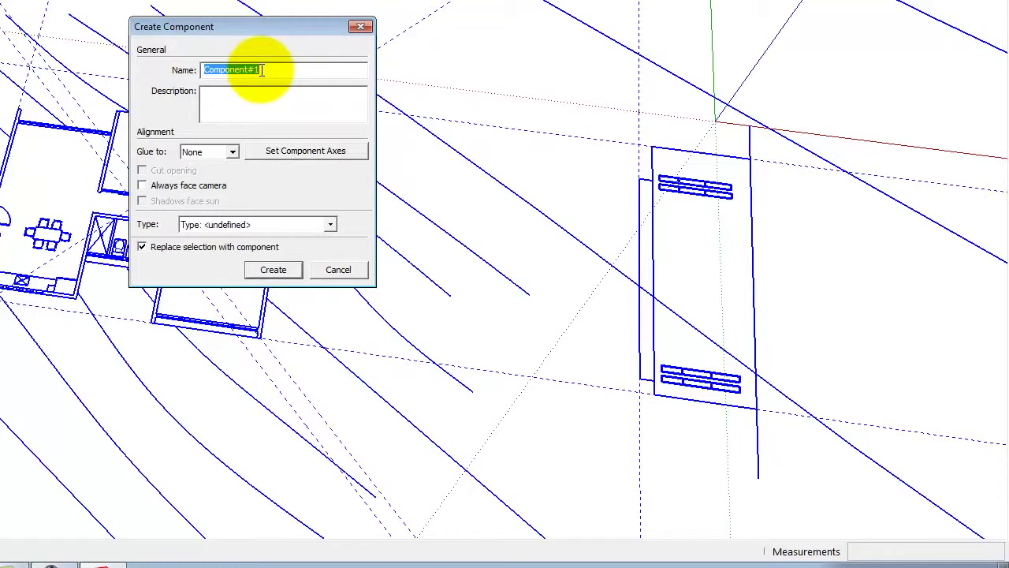
text(AutoCAD Floor)
key(BackSpace)
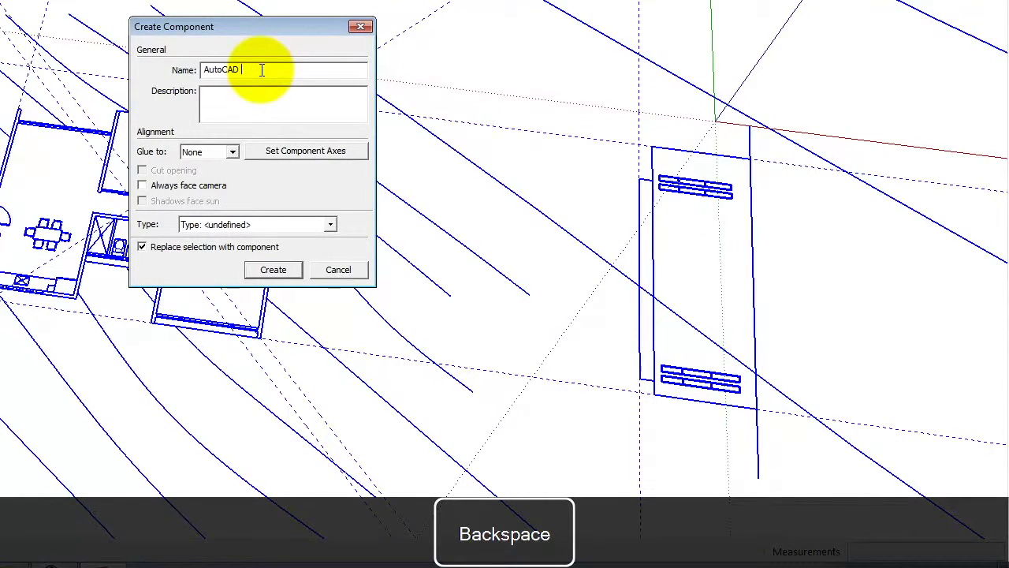
key(BackSpace)
text(XRef)
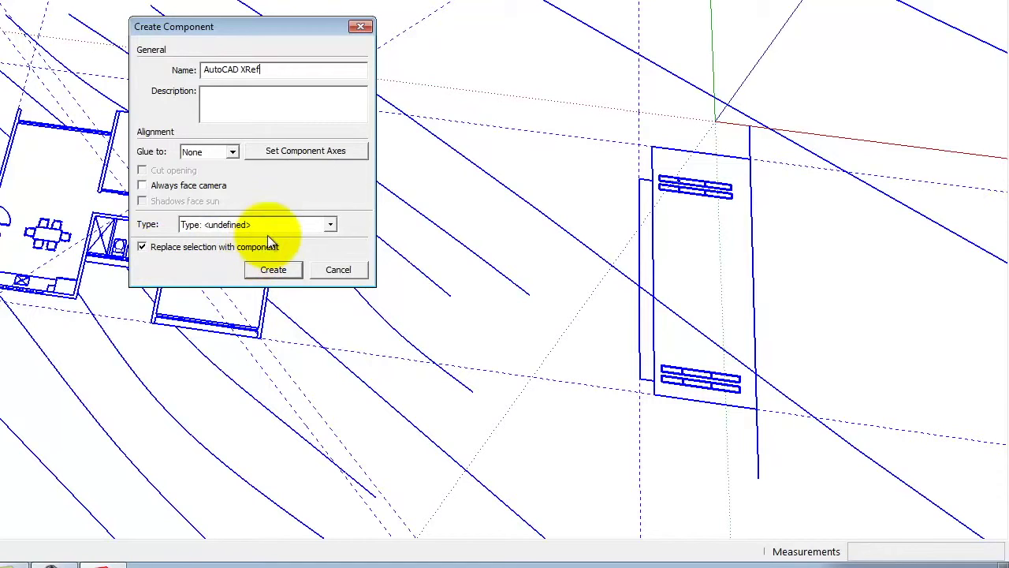
click(276, 270)
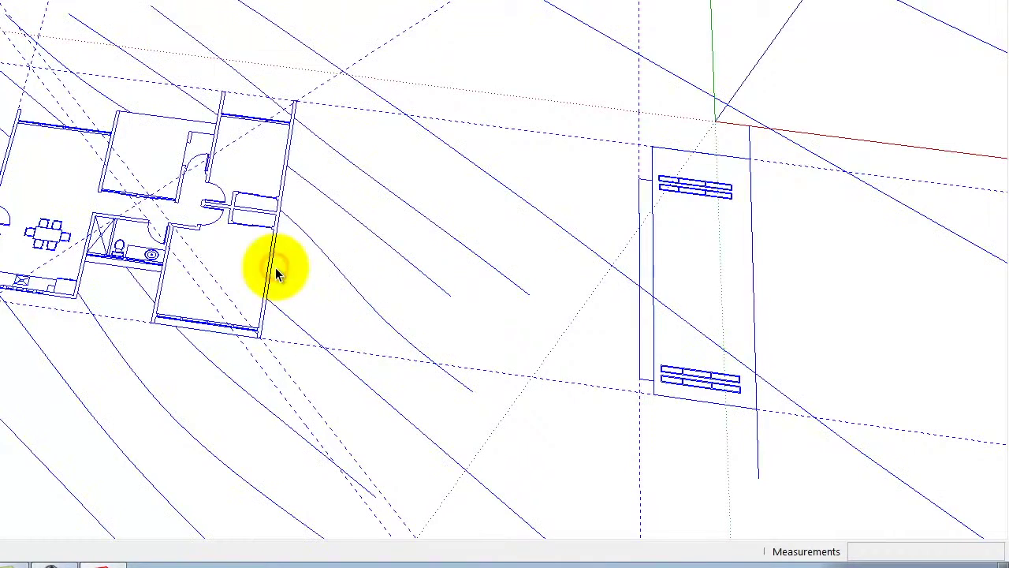
click(382, 141)
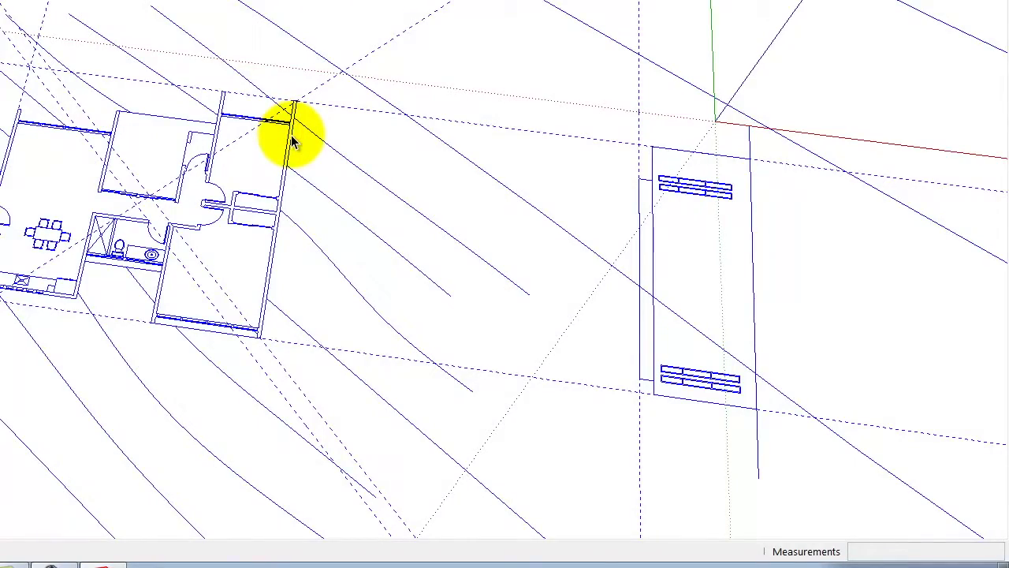
- Move the AutoCAD XRef component from the guide-line intersection at the floor plan's kitchen corner to the model origin
scroll(174, 225, down, 3)
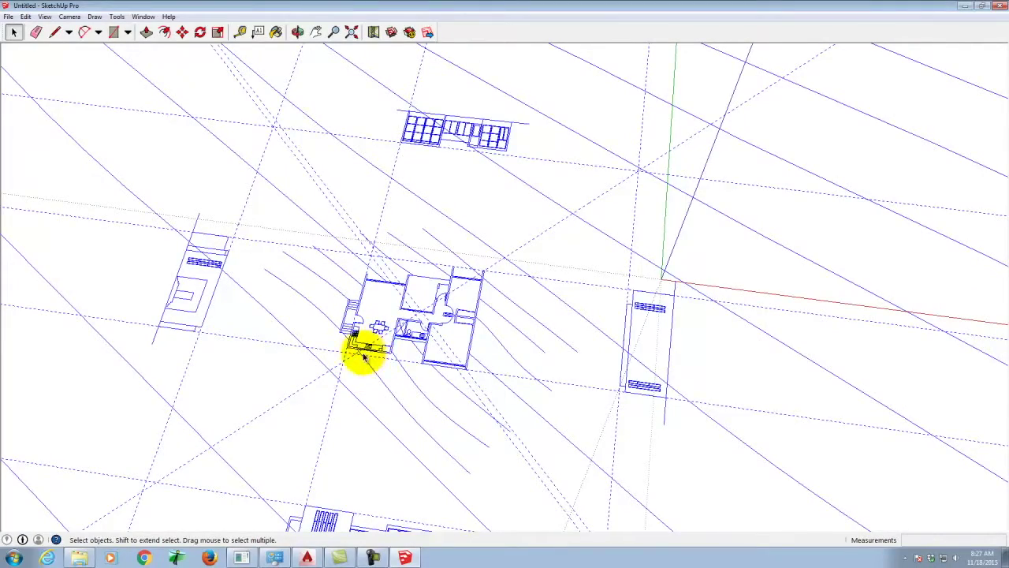
scroll(418, 343, down, 1)
scroll(418, 343, down, 2)
scroll(446, 349, up, 3)
scroll(418, 339, up, 3)
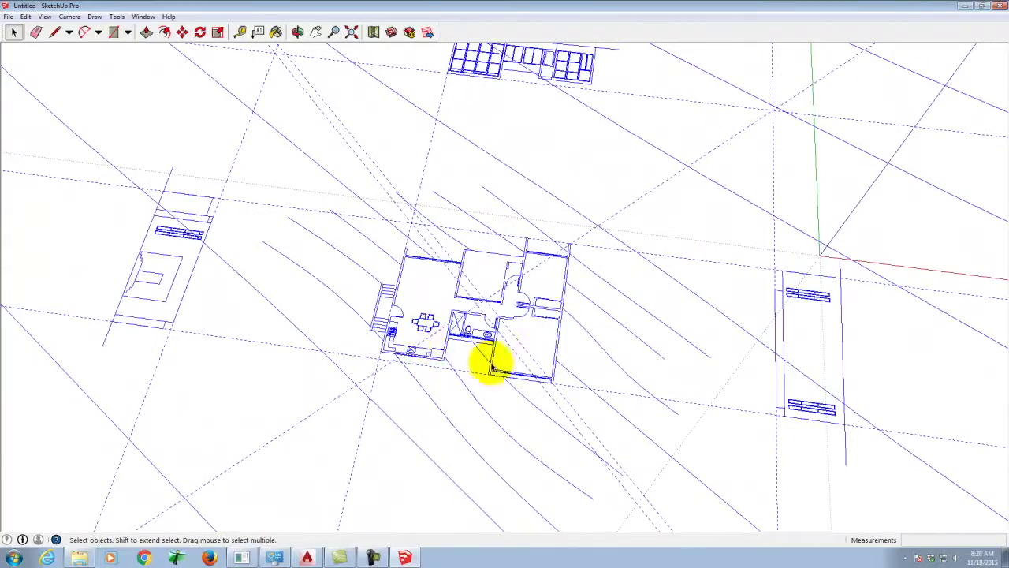
scroll(394, 357, up, 2)
scroll(389, 359, up, 1)
scroll(384, 351, down, 2)
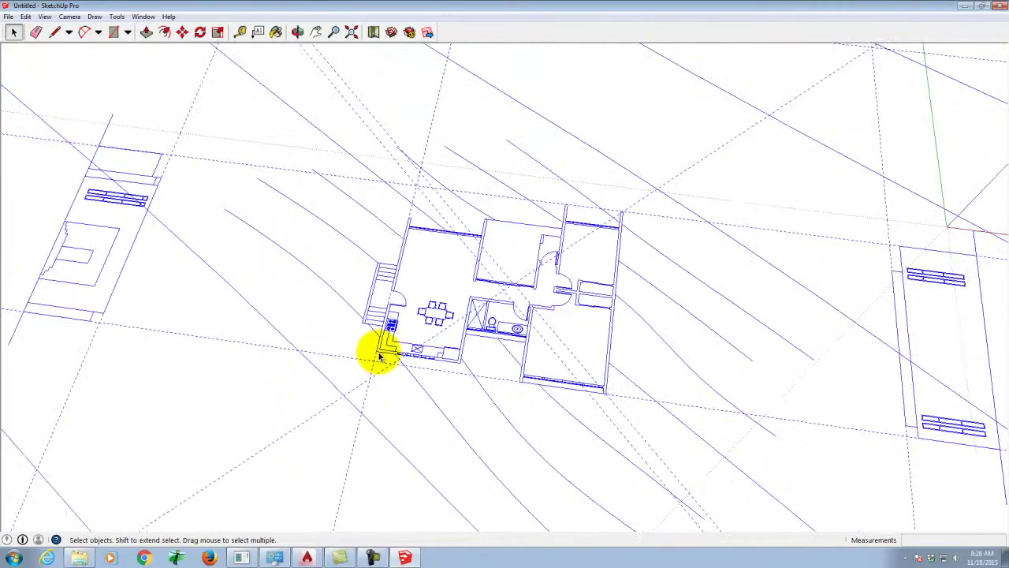
scroll(381, 354, up, 3)
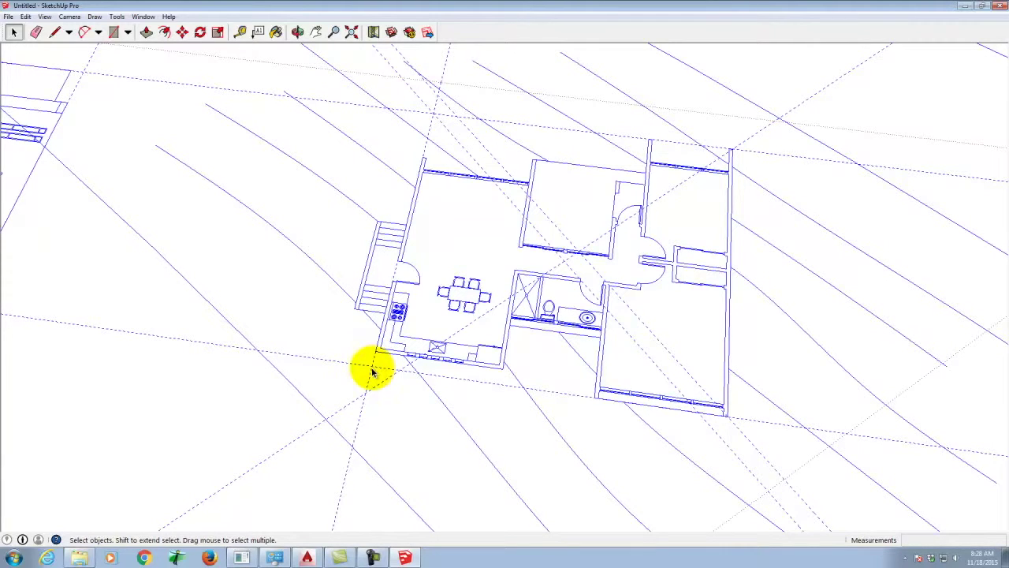
click(182, 34)
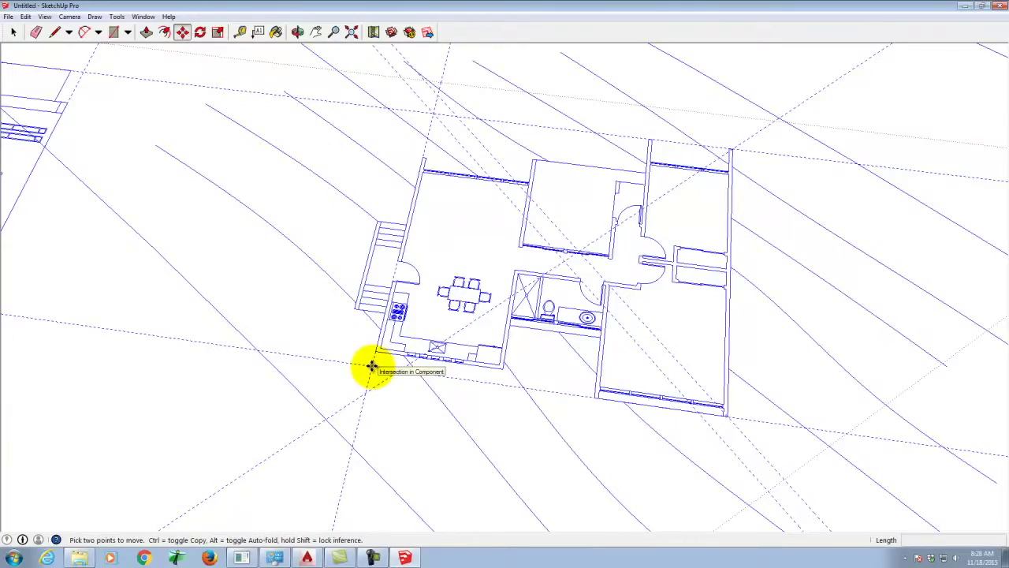
click(373, 366)
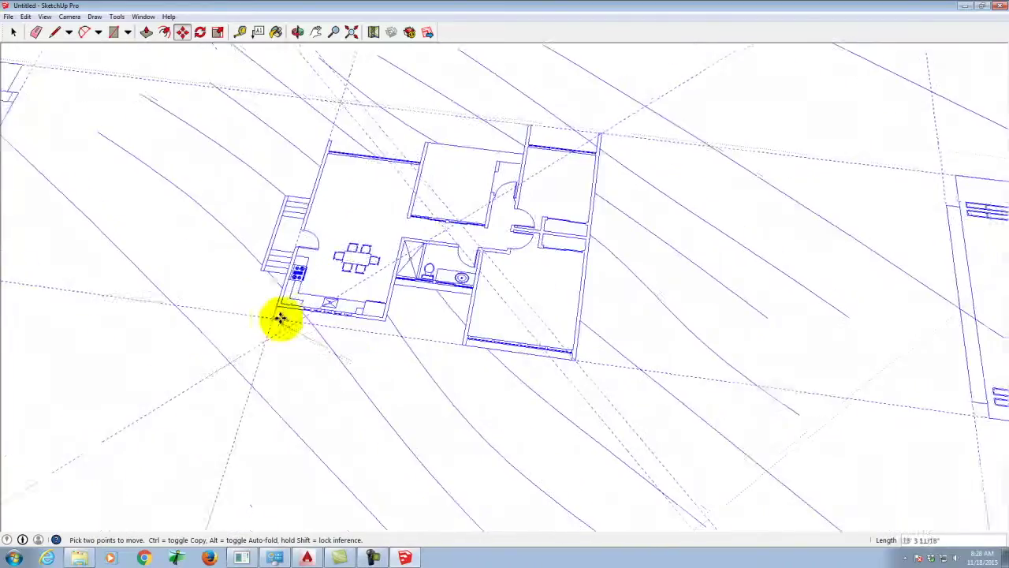
scroll(315, 340, down, 5)
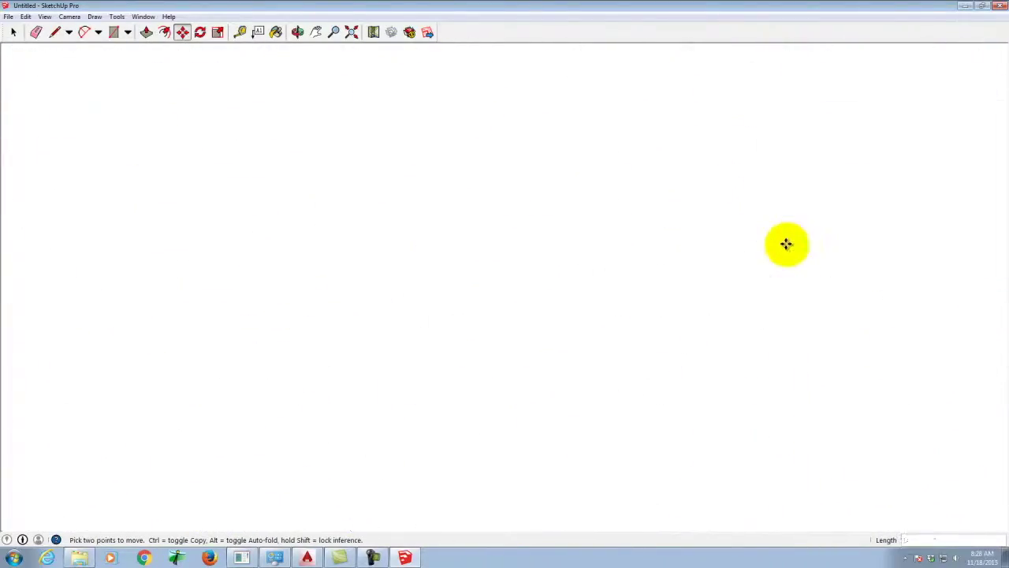
scroll(711, 267, down, 5)
scroll(715, 268, up, 4)
scroll(713, 268, down, 5)
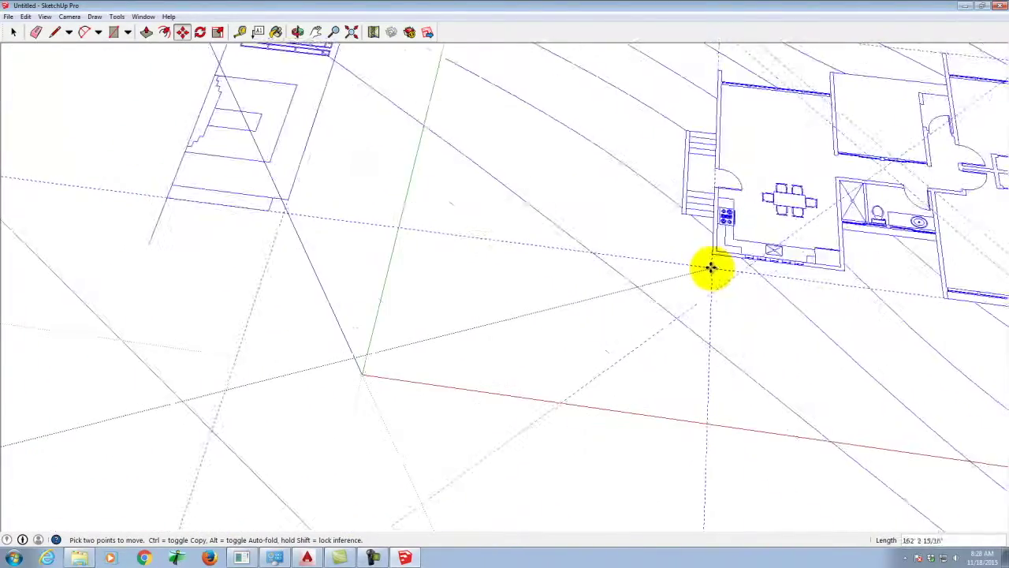
click(360, 371)
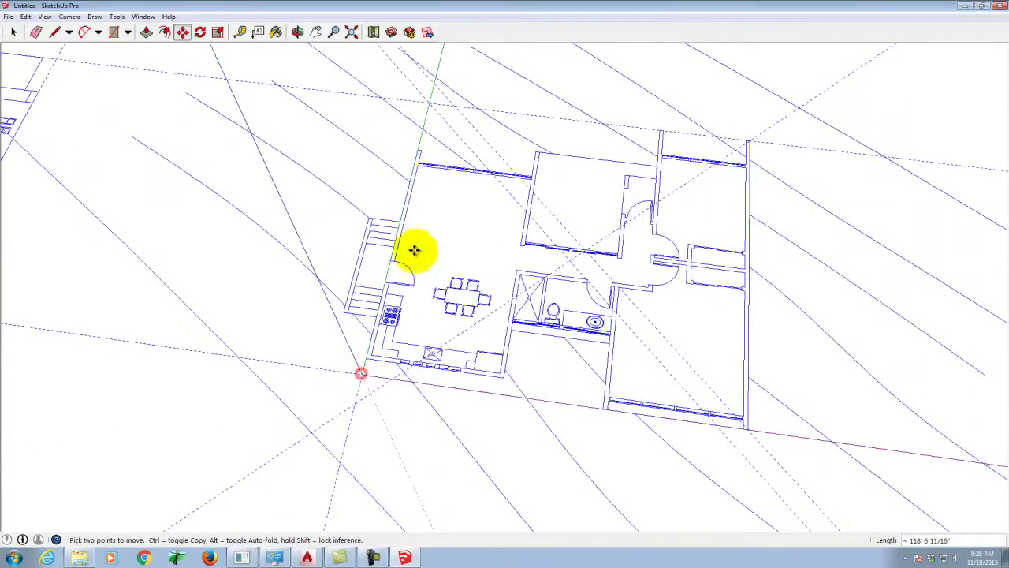
- Open the Layers window, place it clear of the house drawings and enlarge it to show the full layer list
scroll(373, 187, down, 5)
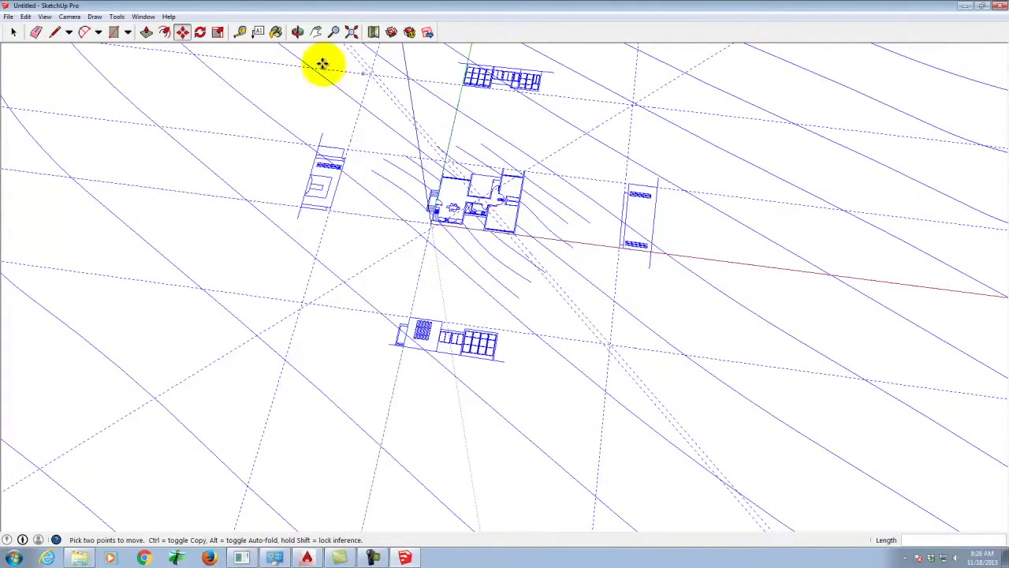
click(141, 19)
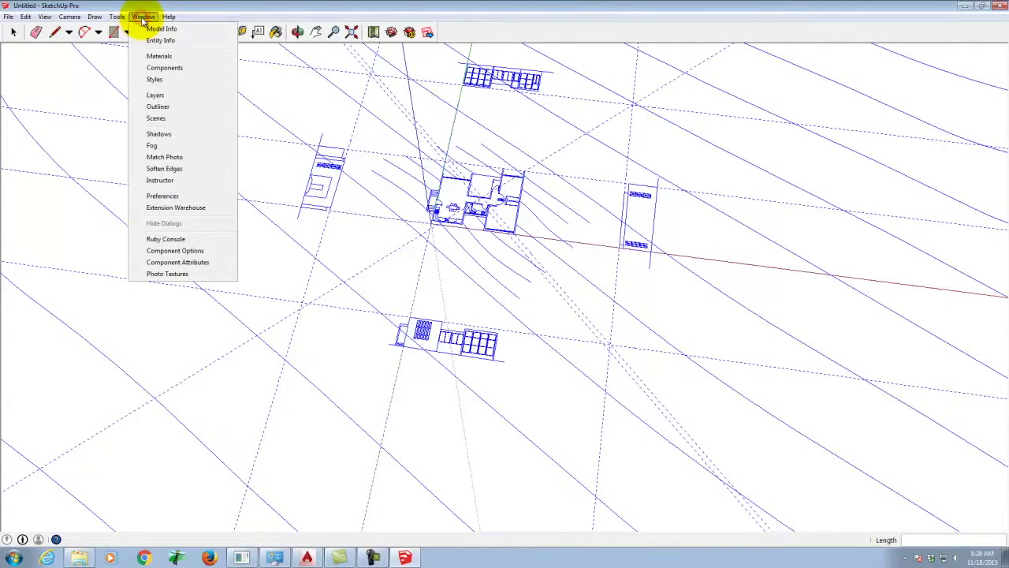
click(154, 95)
drag(85, 37, 870, 86)
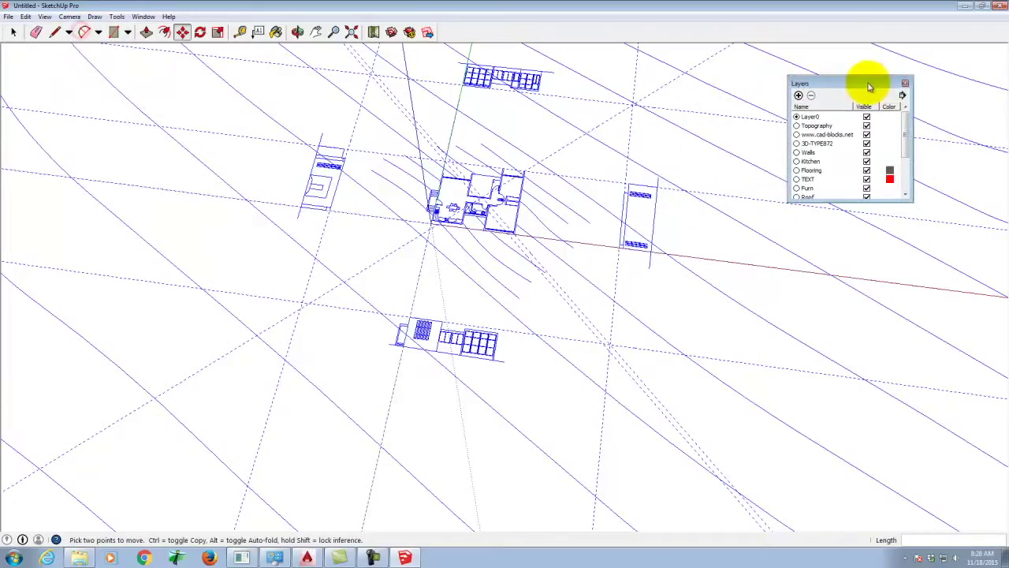
drag(846, 201, 859, 351)
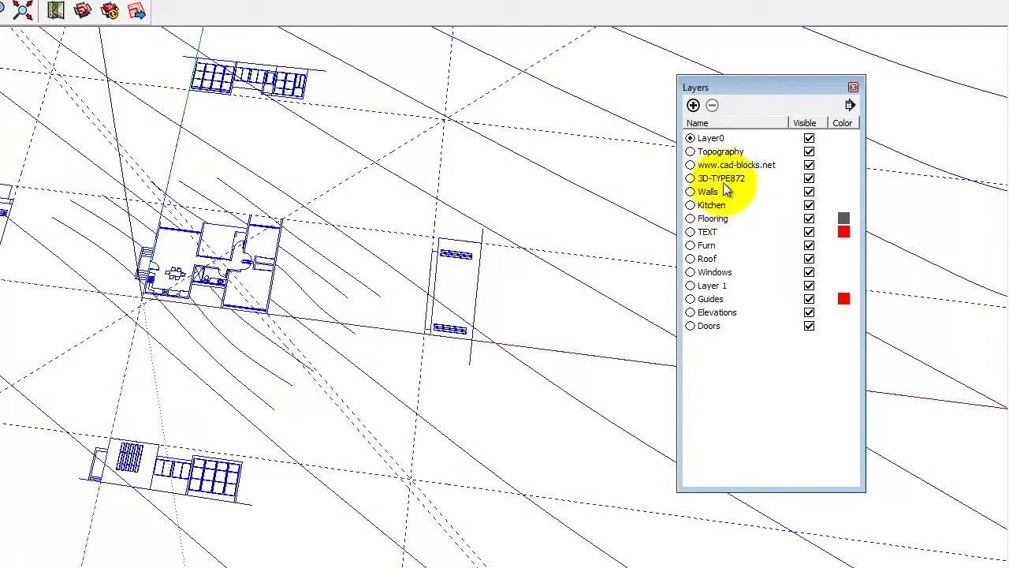
- Hide the Topography layer and make it visible again
click(721, 152)
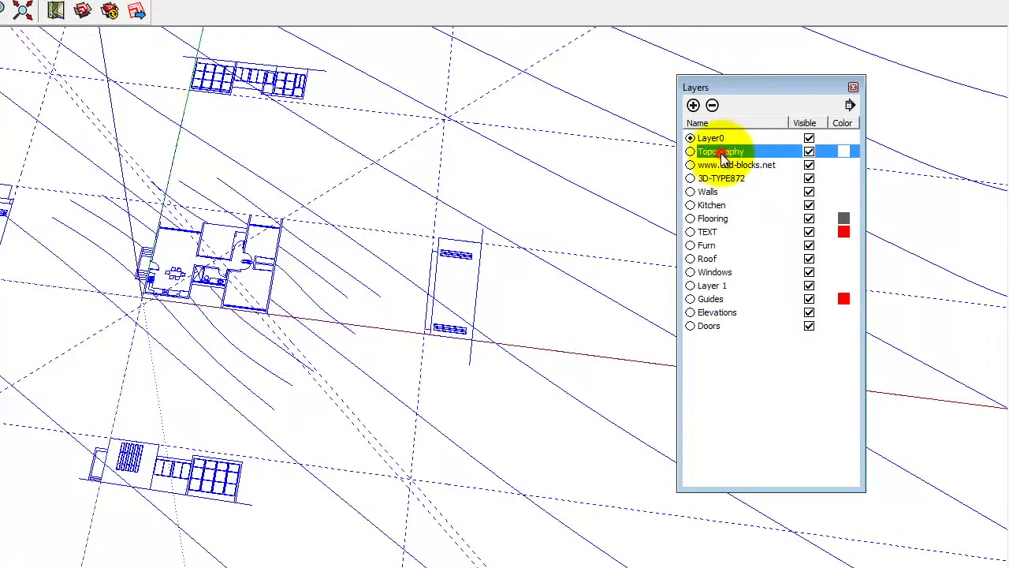
click(809, 152)
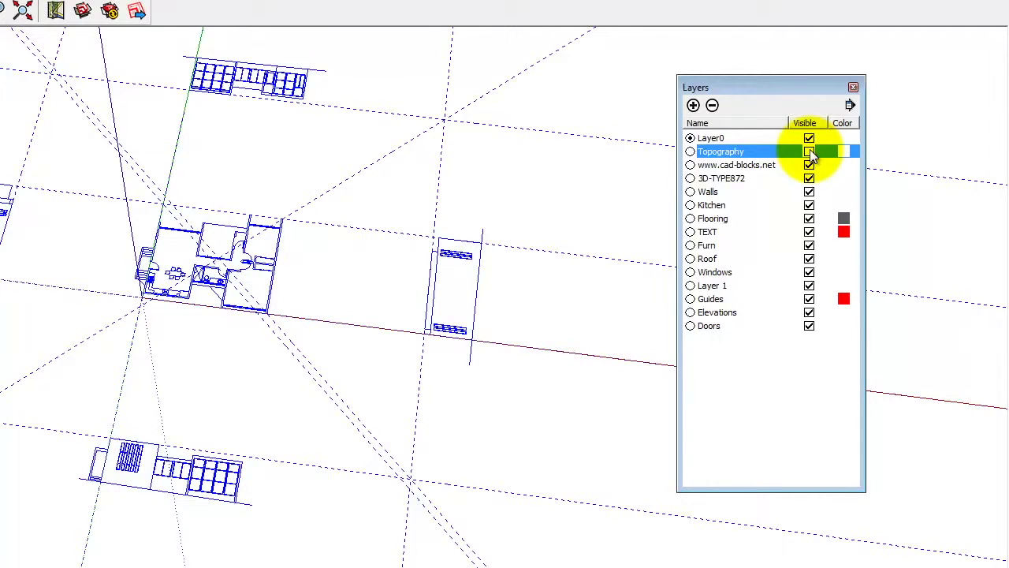
click(809, 151)
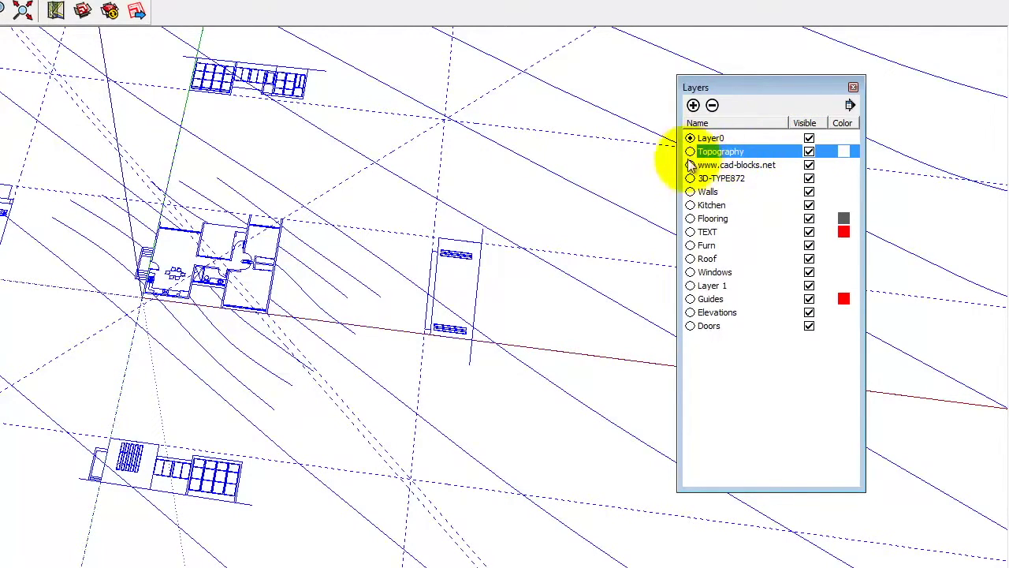
- Add a new layer named AutoCAD XRef and return to the Select tool
click(693, 106)
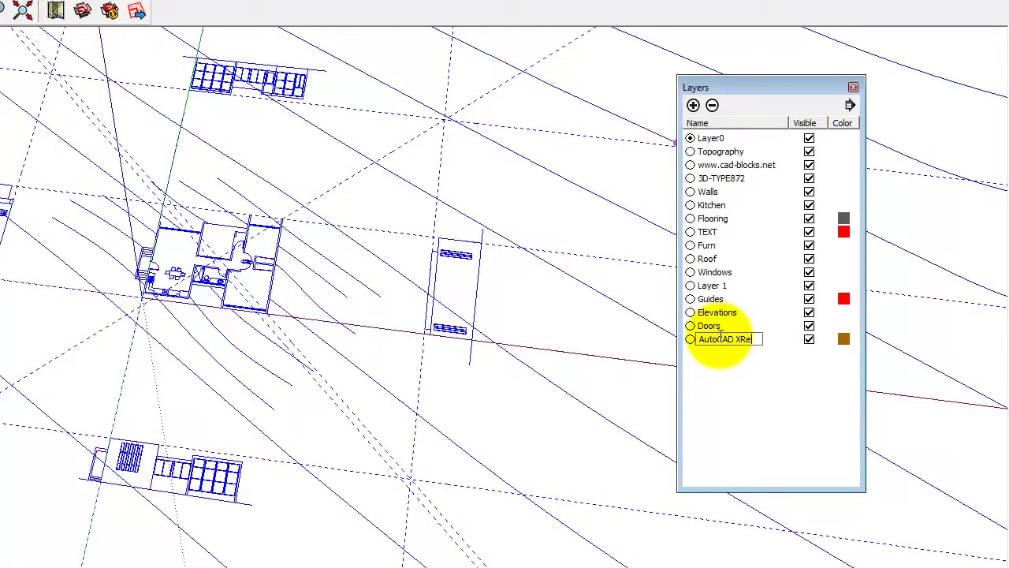
click(728, 370)
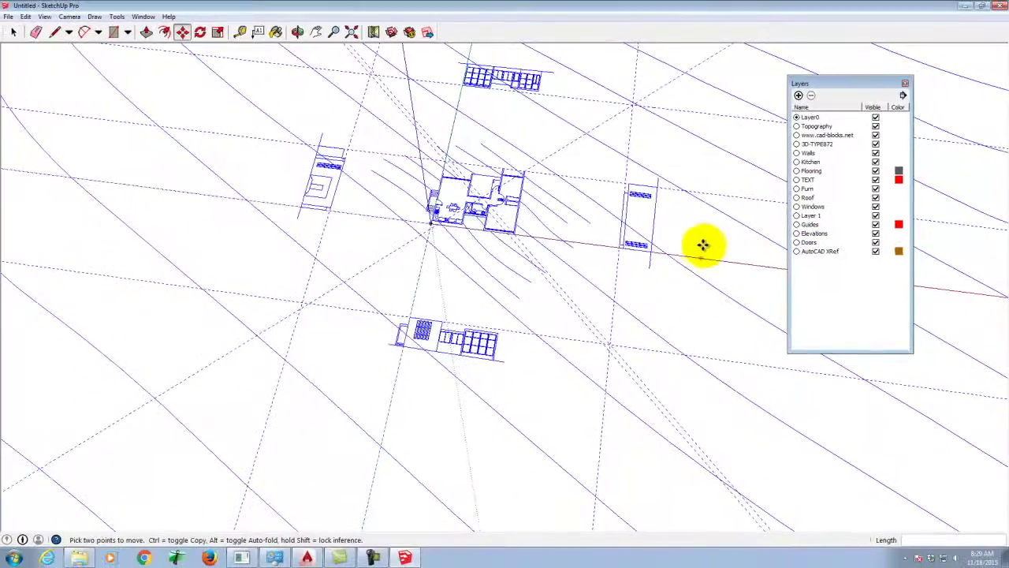
click(14, 32)
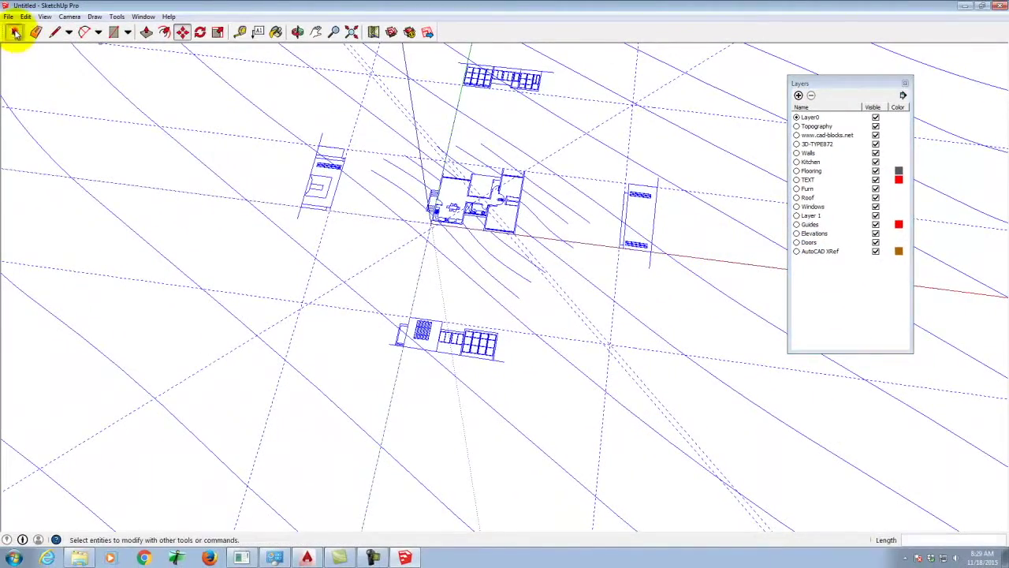
- Open Entity Info for the AutoCAD XRef component, place the window below the Layers window and assign the component to the AutoCAD XRef layer
click(224, 152)
click(229, 186)
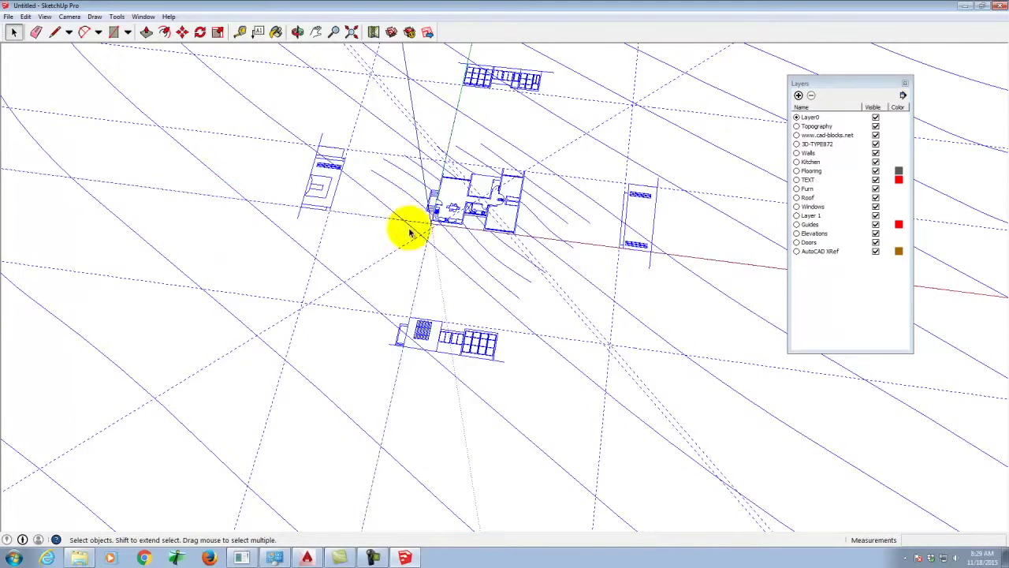
click(144, 17)
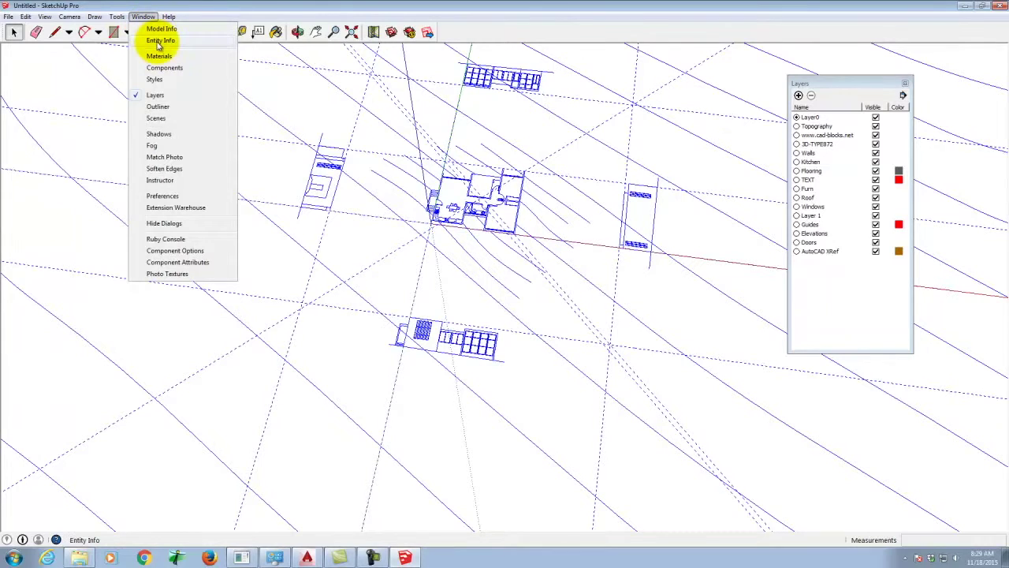
click(158, 44)
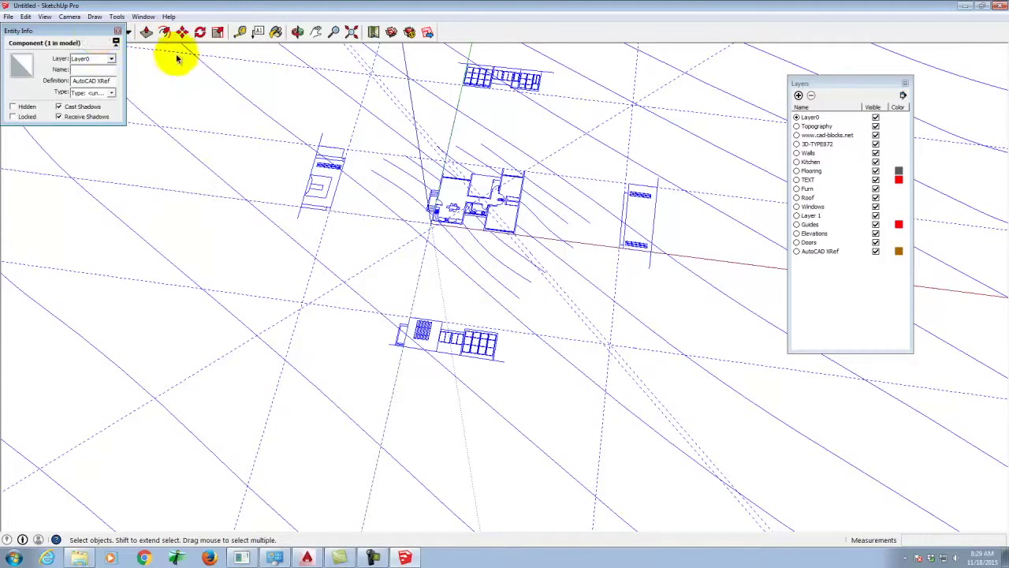
drag(78, 31, 874, 367)
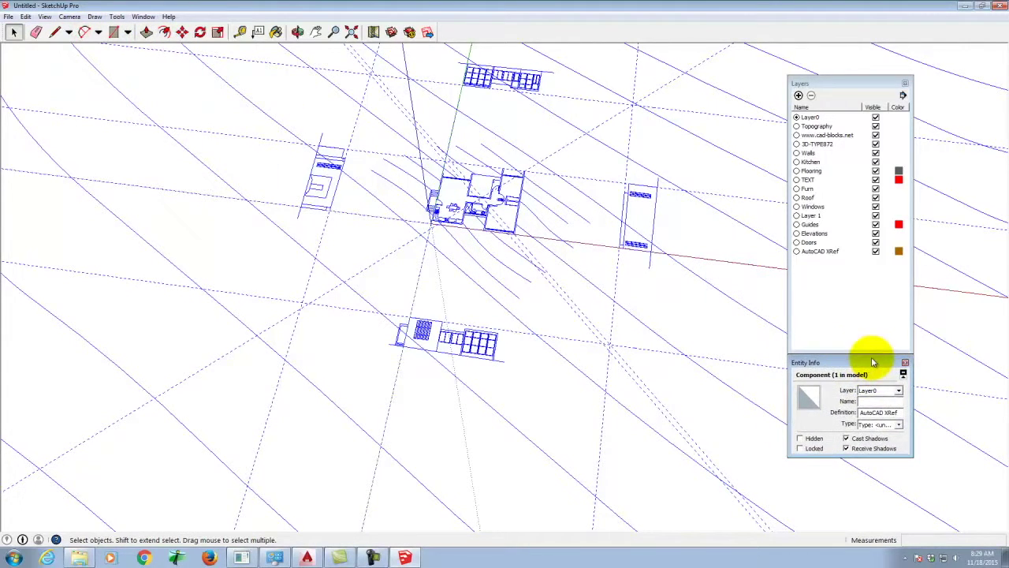
click(898, 390)
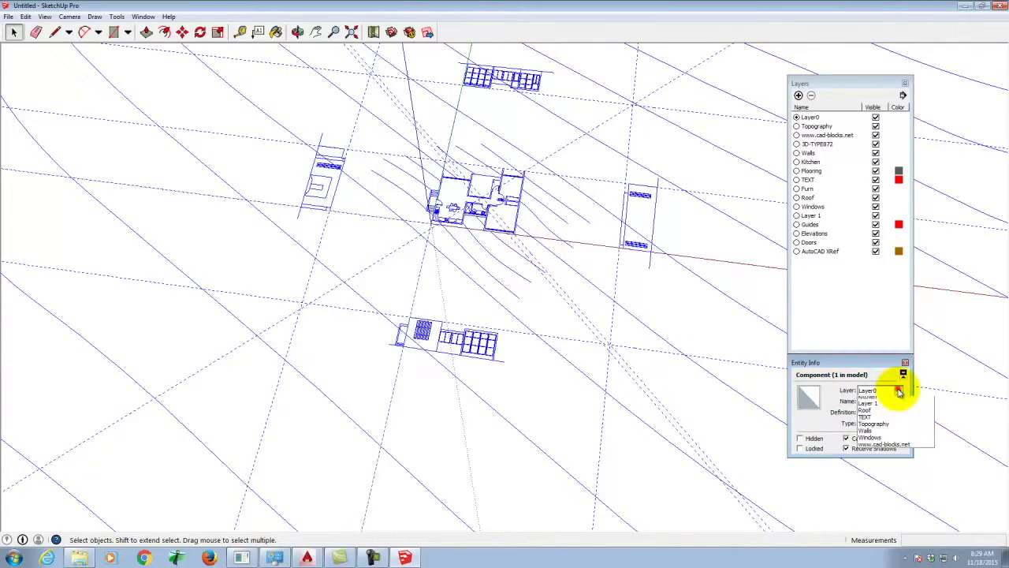
click(844, 359)
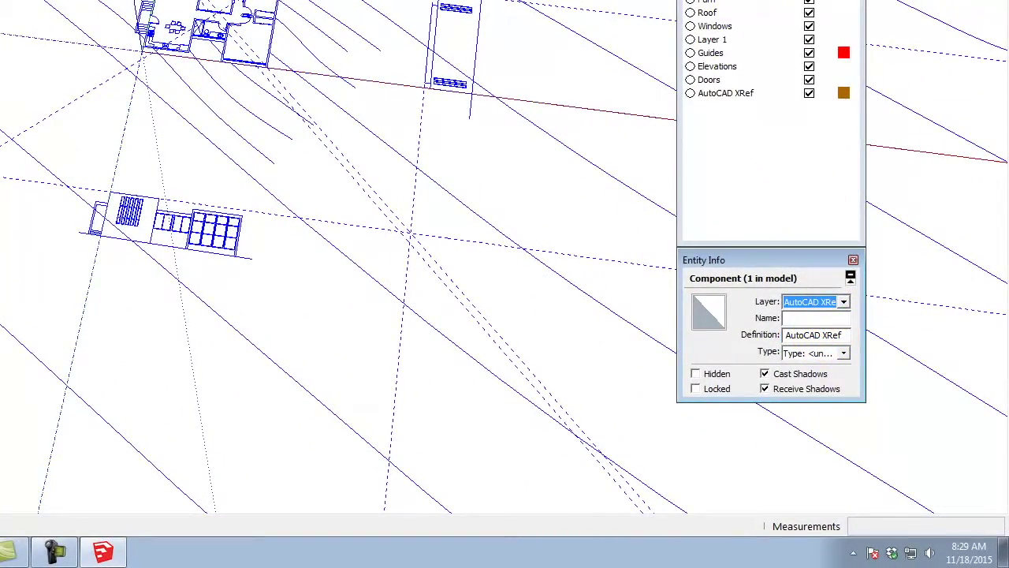
- Hide the AutoCAD XRef layer and show it again, and move the Layers and Entity Info windows clear of the drawings
click(809, 93)
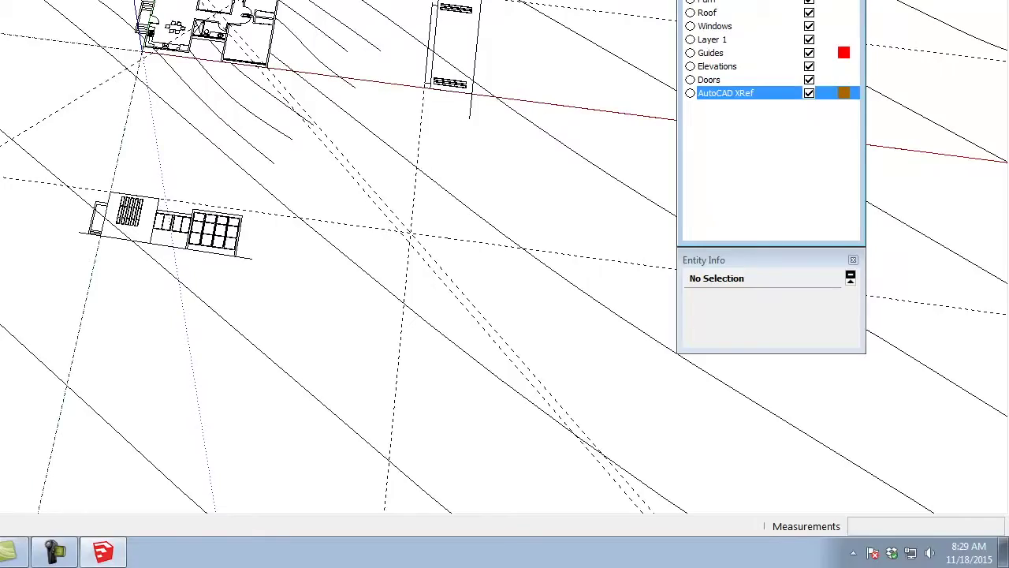
drag(791, 120, 956, 72)
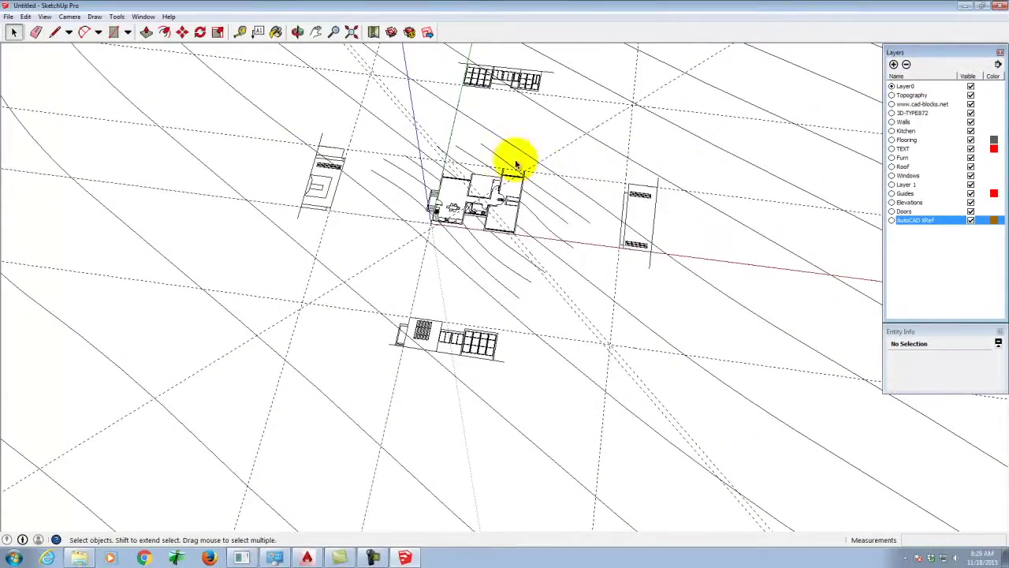
- Examine the floor plan's height relative to the surrounding contour lines from close up and from a low viewing angle
scroll(444, 228, up, 3)
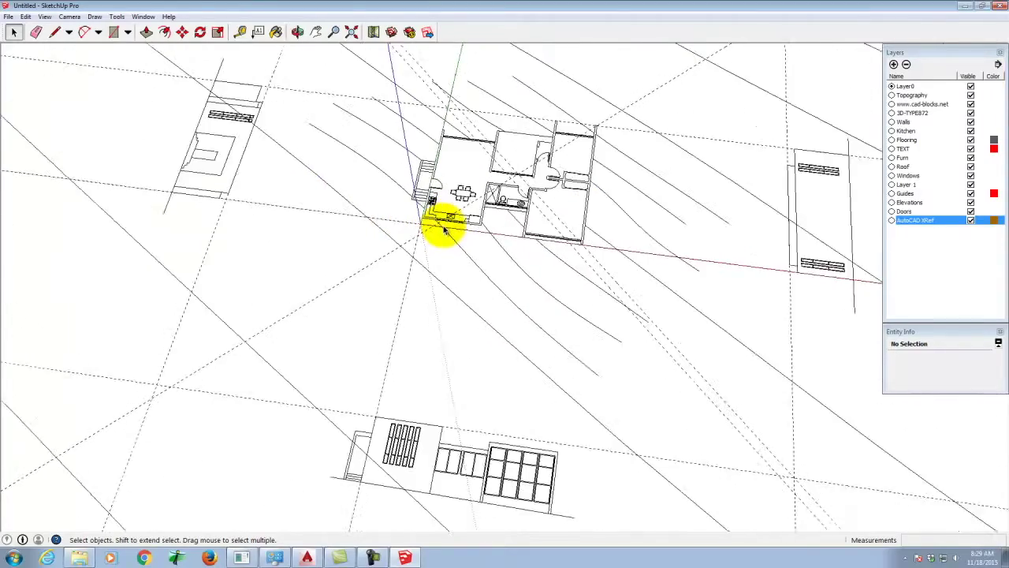
scroll(444, 229, up, 2)
click(297, 32)
scroll(433, 223, up, 3)
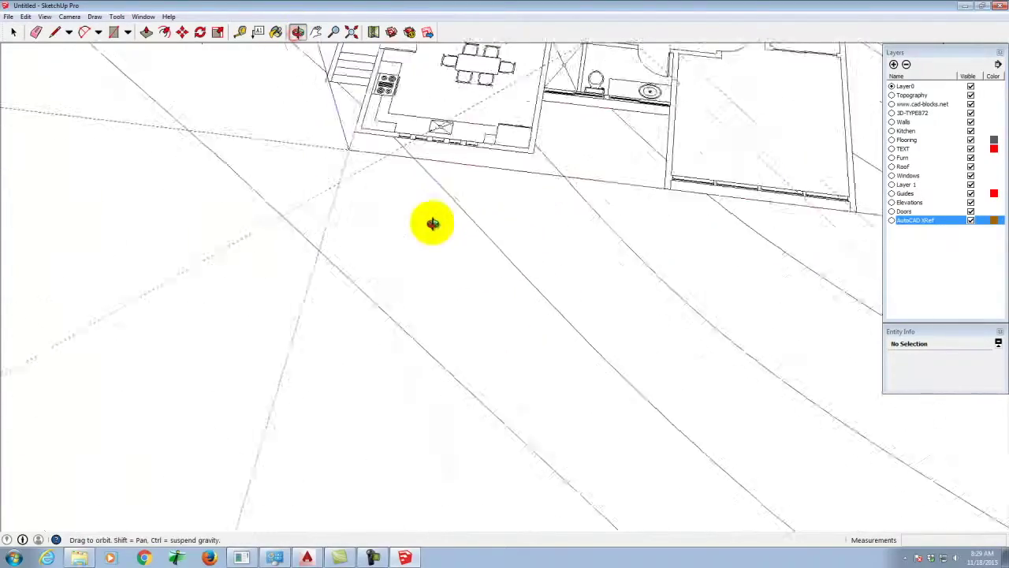
scroll(433, 223, down, 5)
mouse_move(575, 340)
mouse_down()
mouse_move(457, 198)
mouse_move(590, 318)
mouse_up()
scroll(589, 317, up, 3)
scroll(623, 355, down, 2)
drag(639, 359, 667, 291)
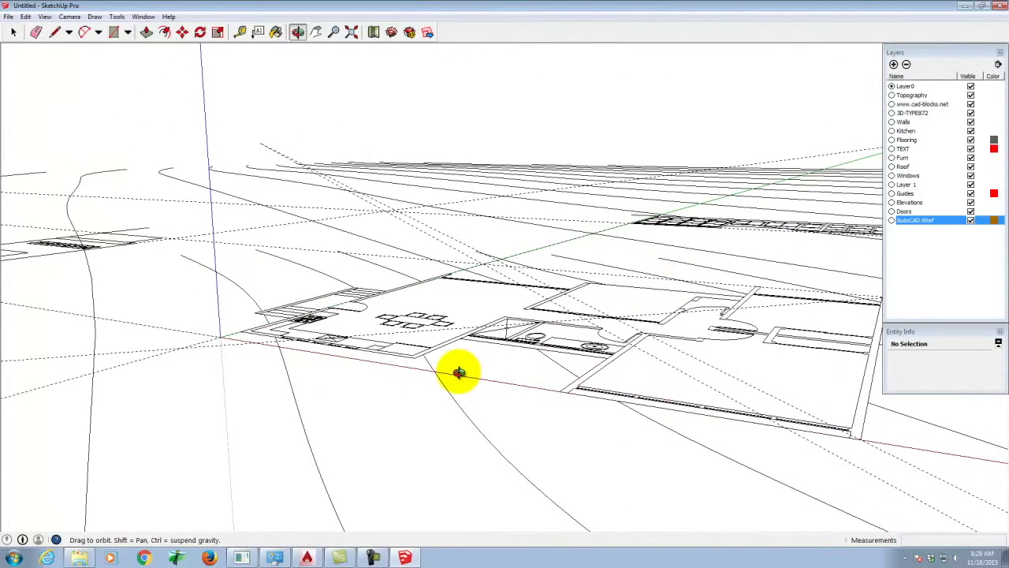
mouse_move(392, 355)
mouse_down()
mouse_move(332, 399)
mouse_move(405, 378)
mouse_move(699, 336)
mouse_move(718, 352)
mouse_move(712, 340)
mouse_up()
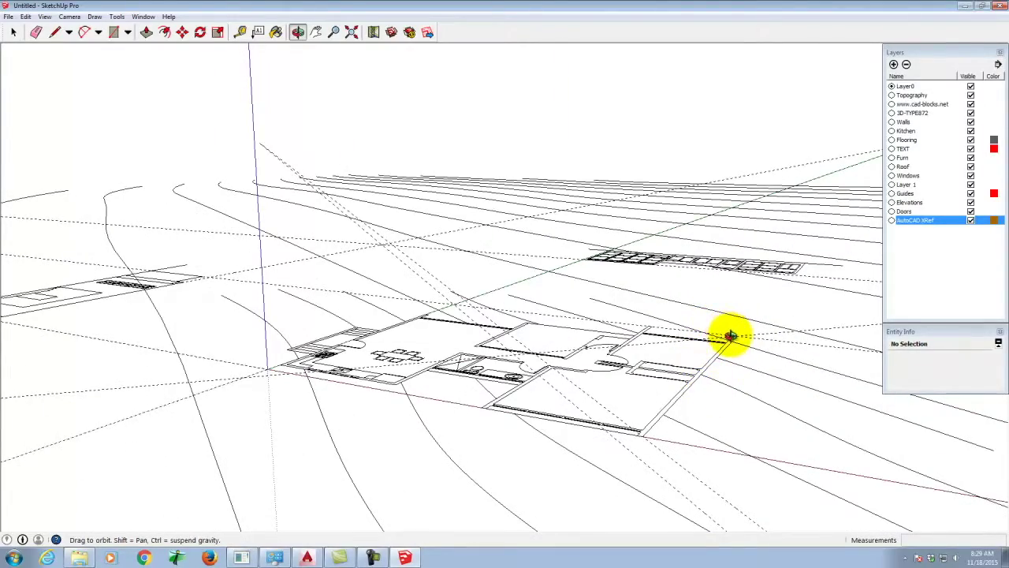
drag(716, 361, 559, 458)
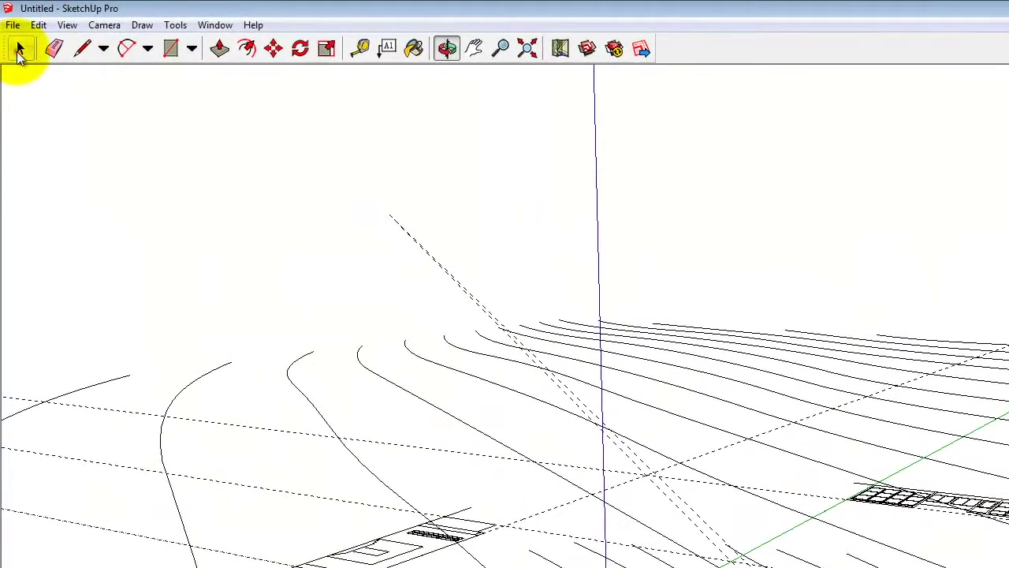
- Select the whole AutoCAD XRef component and move it straight up along the blue axis from the origin
click(19, 49)
key(ctrl+a)
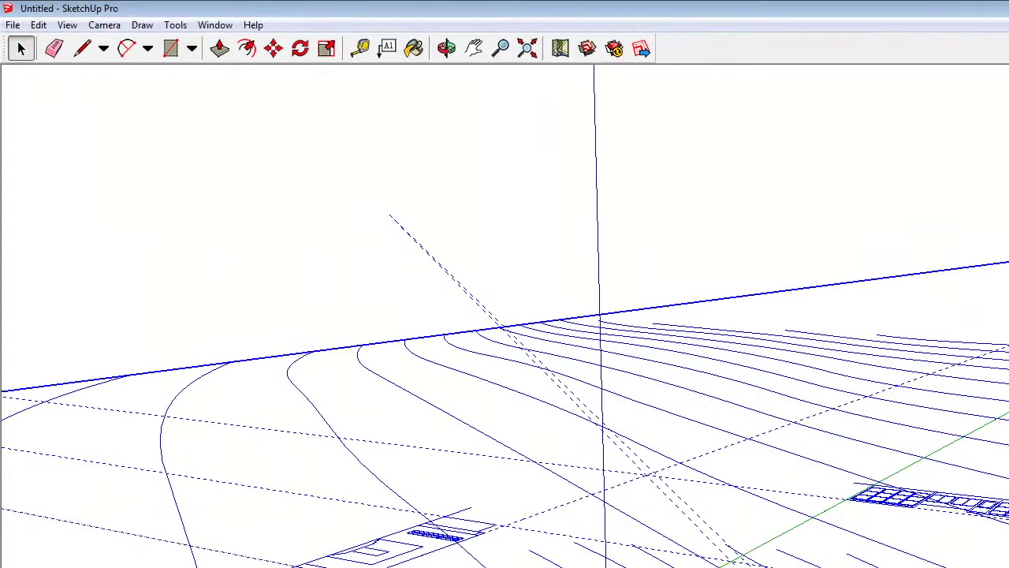
click(275, 52)
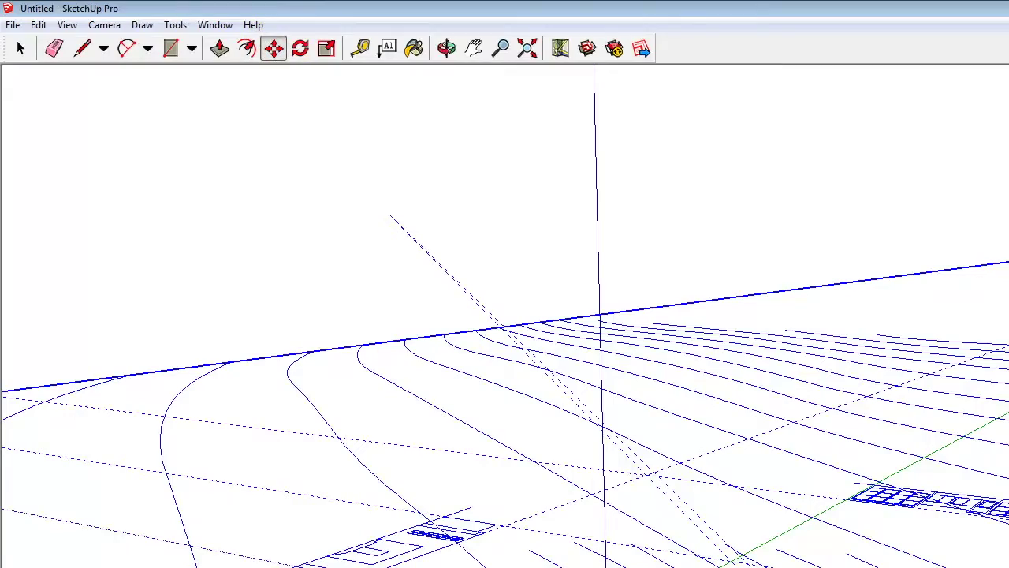
click(619, 565)
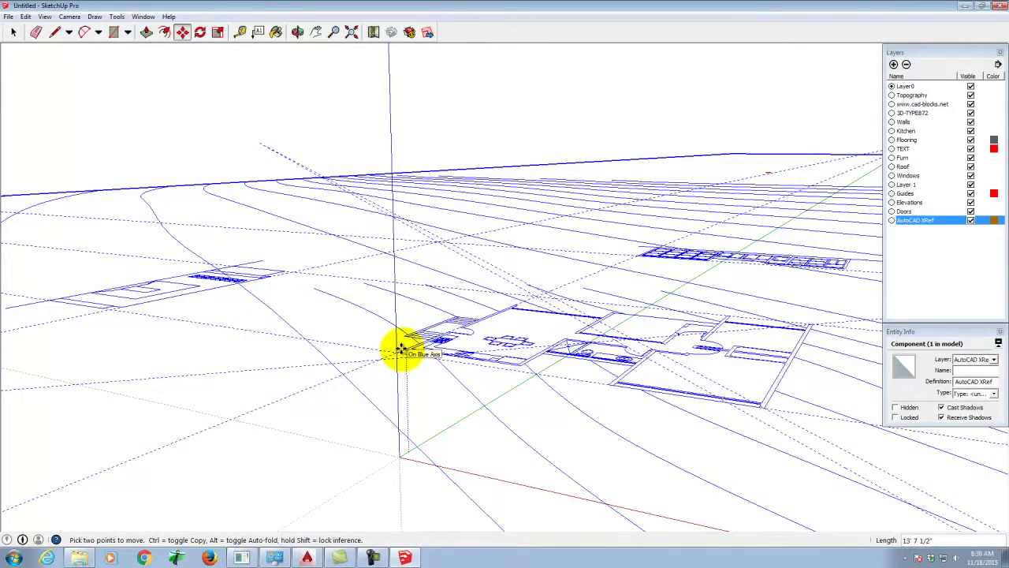
key(Return)
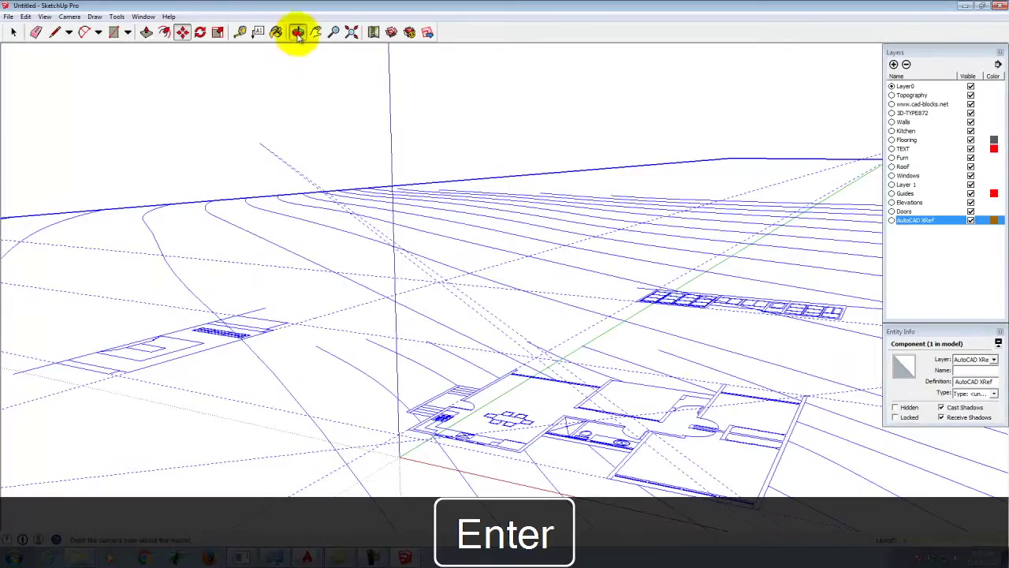
- Lock the AutoCAD XRef component, then deselect it and select it again to check its lock
drag(547, 432, 613, 462)
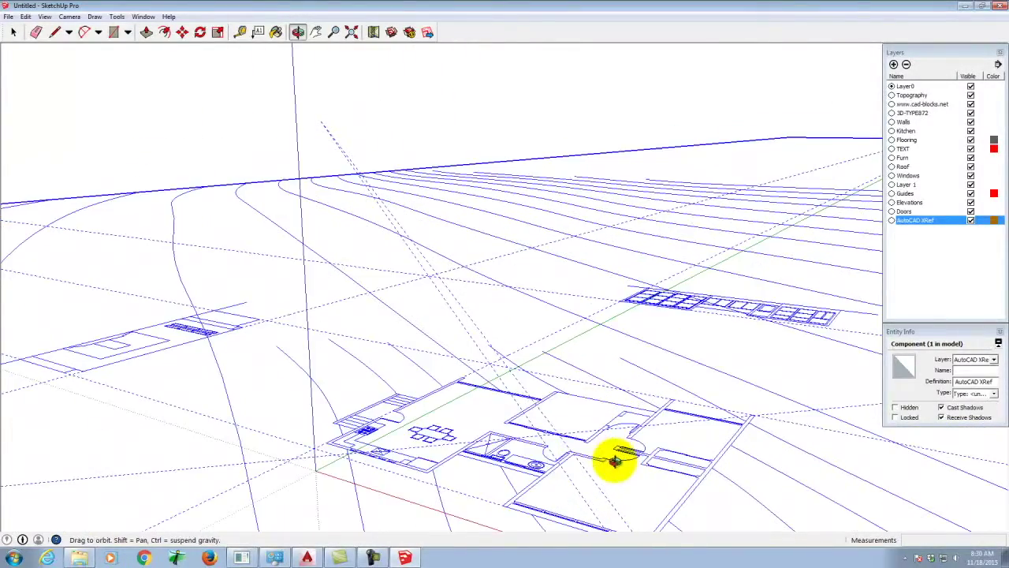
drag(464, 384, 365, 360)
click(14, 32)
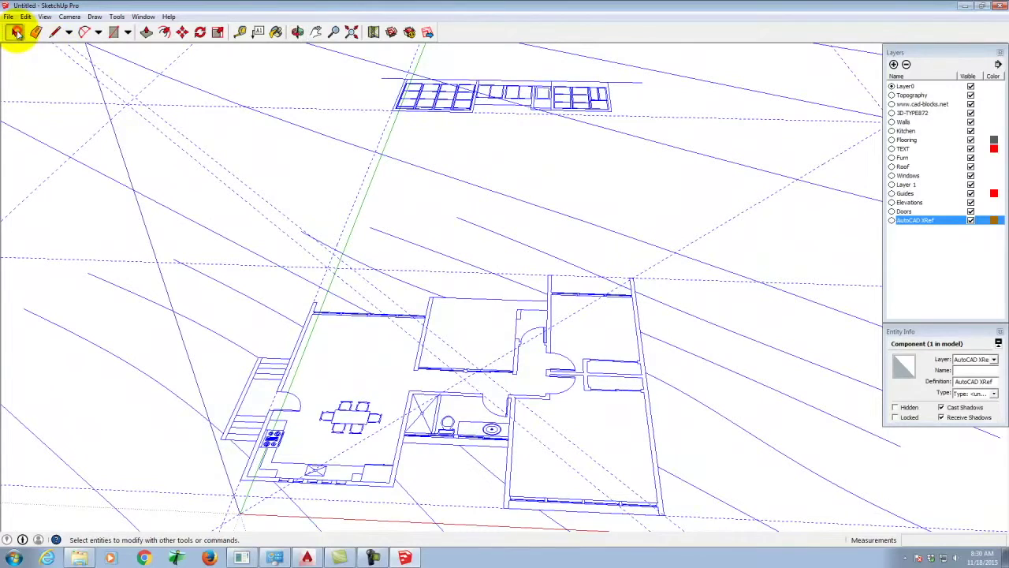
right_click(430, 315)
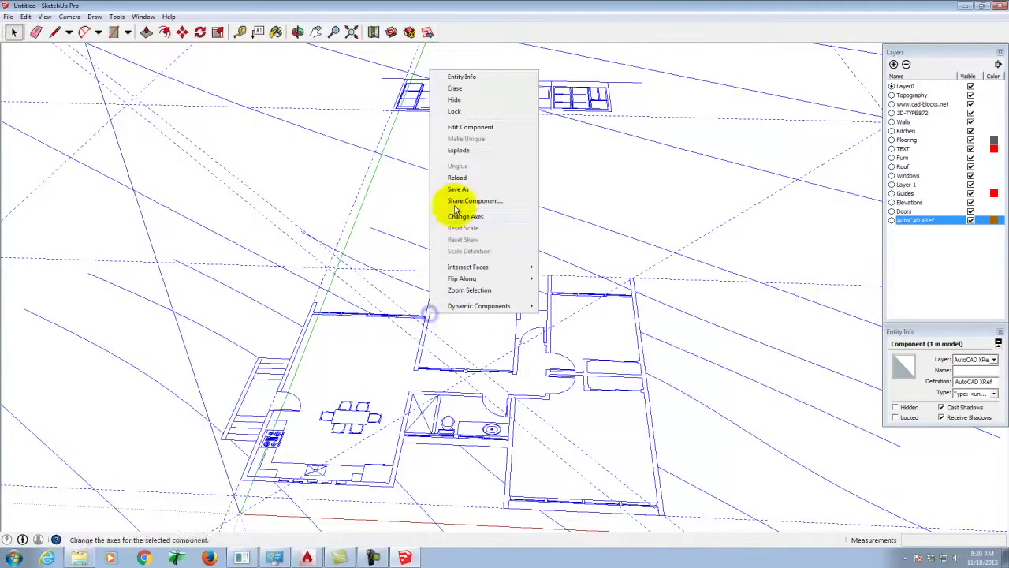
click(454, 113)
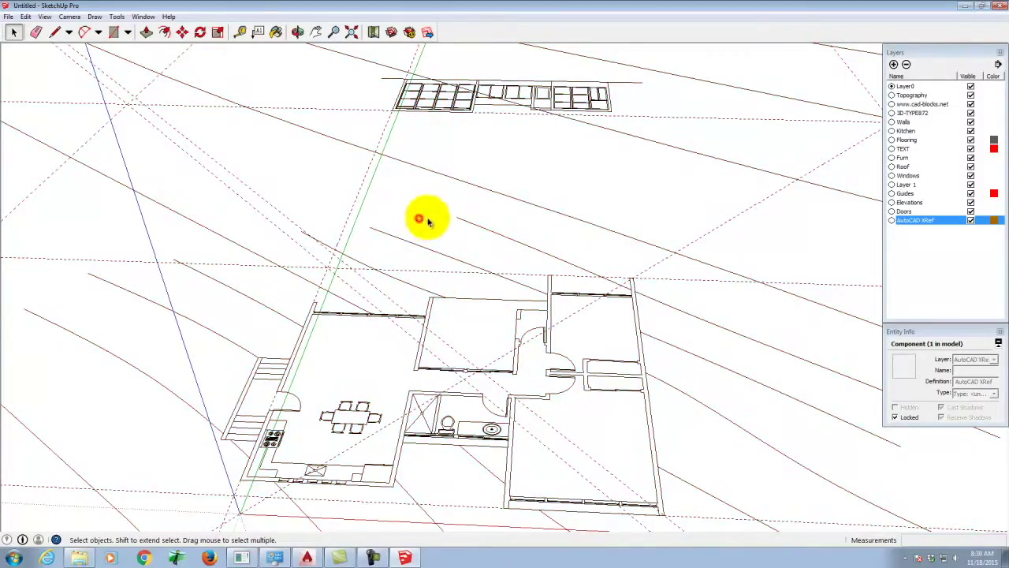
click(504, 227)
scroll(513, 315, up, 2)
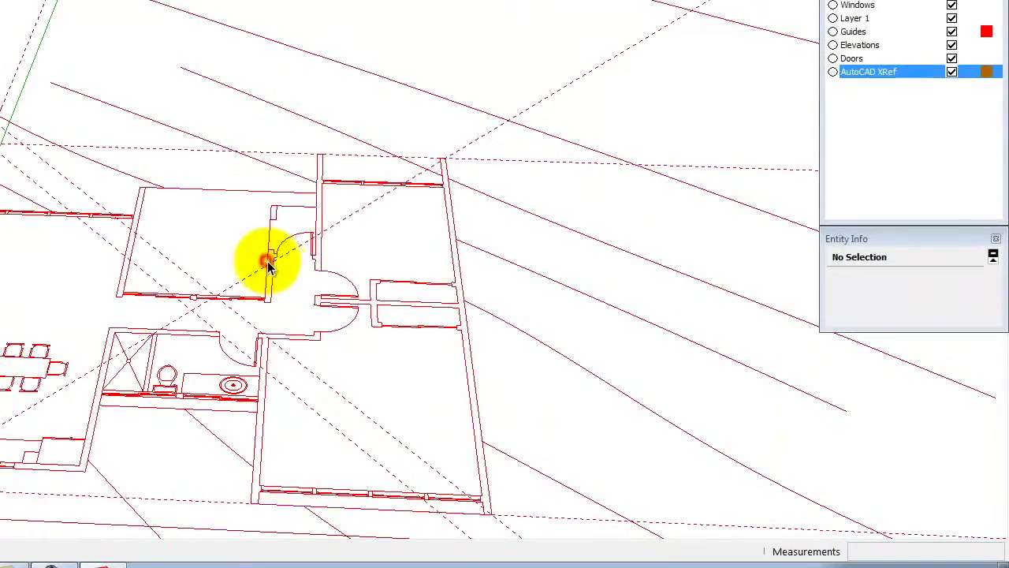
click(268, 263)
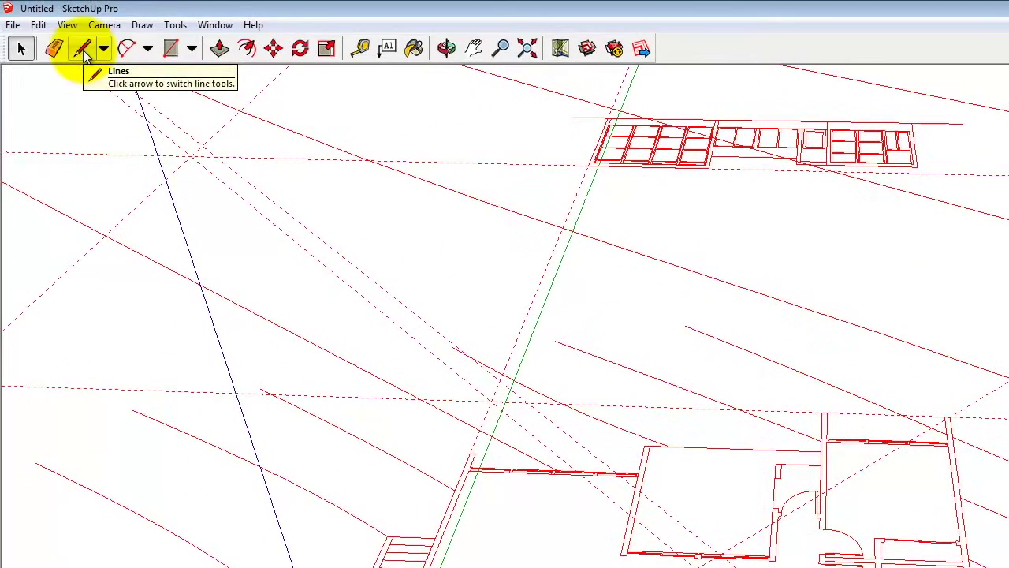
- Trace the bedroom wing's exterior with the Line tool from its rear outer corner, along the recessed front windows, and 9' back to the bathroom wall
click(82, 48)
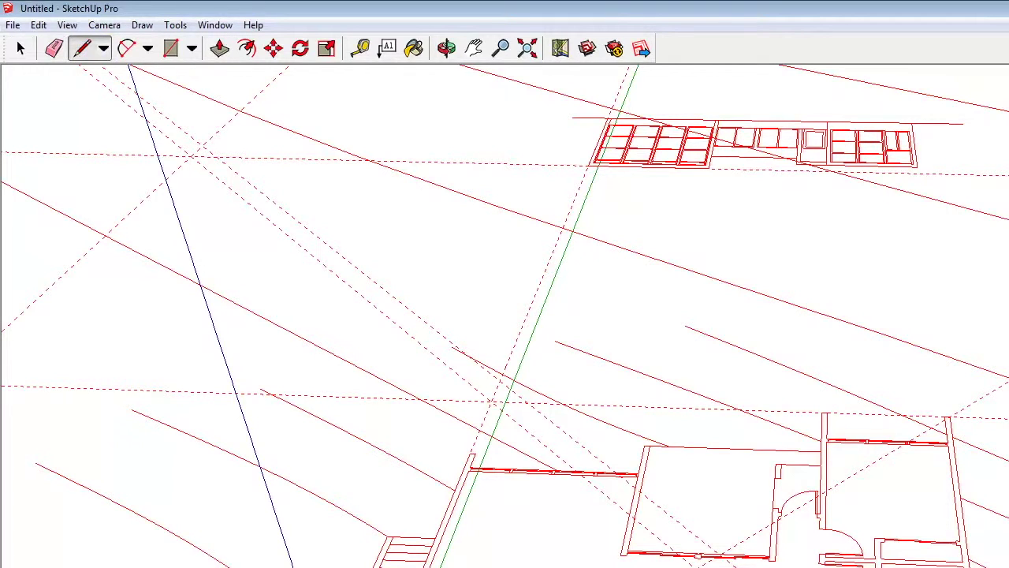
click(951, 414)
click(667, 512)
scroll(664, 520, up, 8)
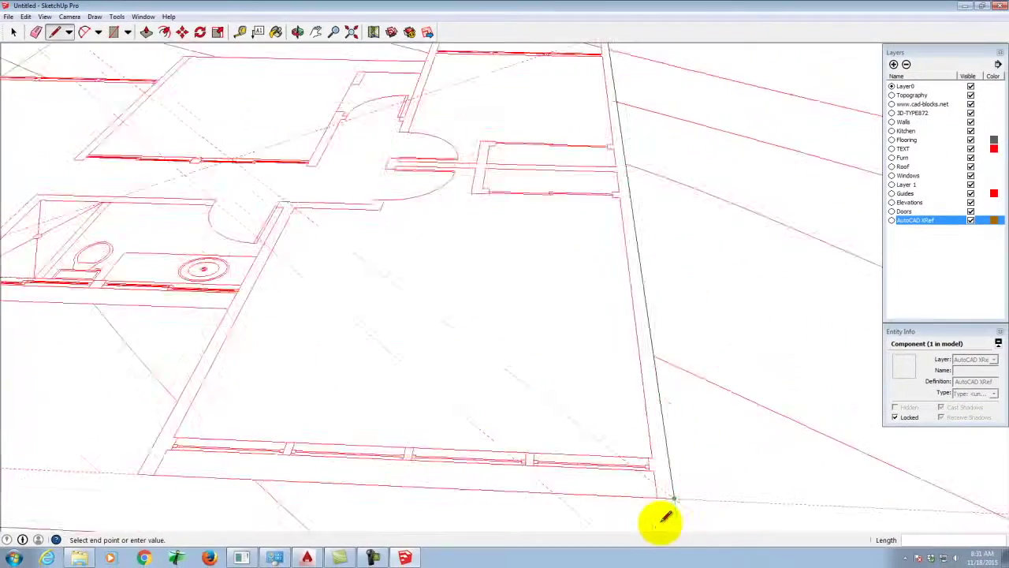
scroll(669, 497, down, 5)
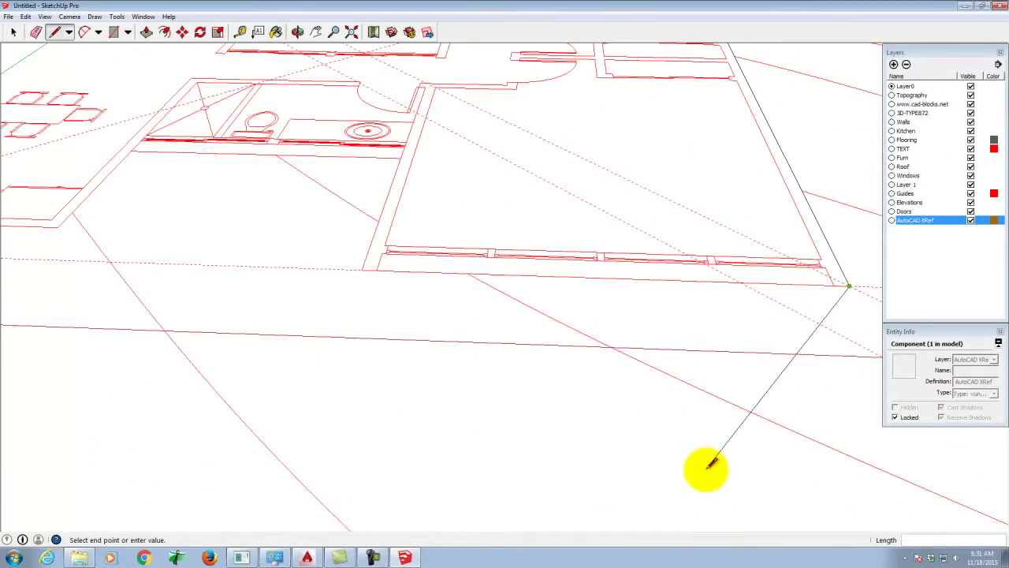
click(835, 286)
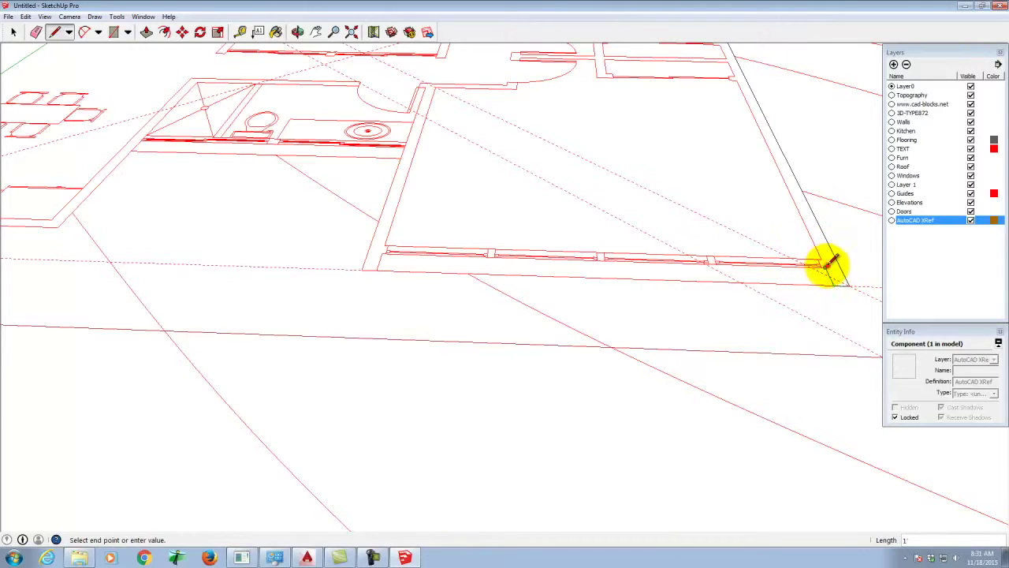
drag(828, 263, 384, 251)
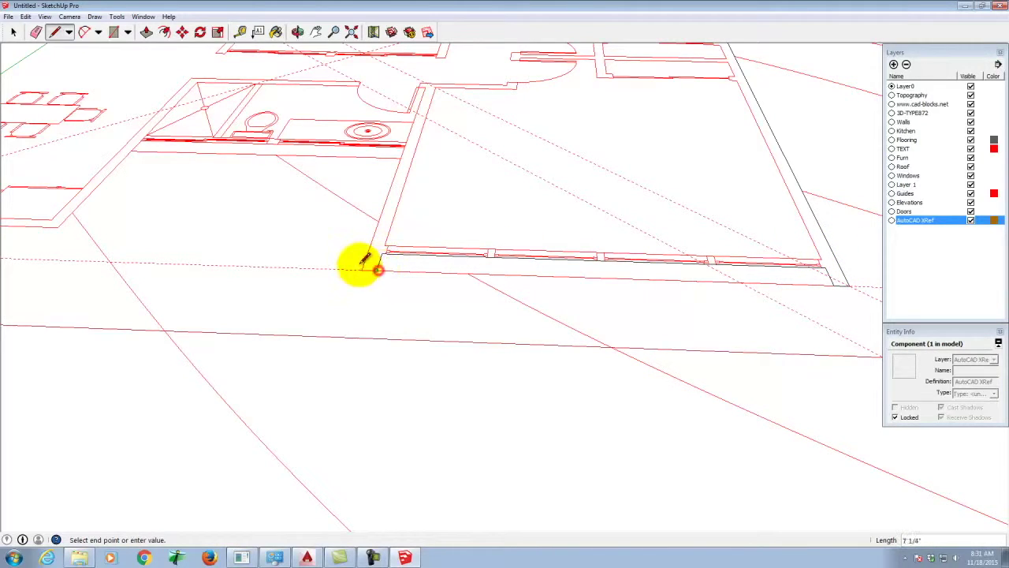
mouse_move(362, 268)
mouse_down()
mouse_move(387, 153)
mouse_move(411, 142)
mouse_up()
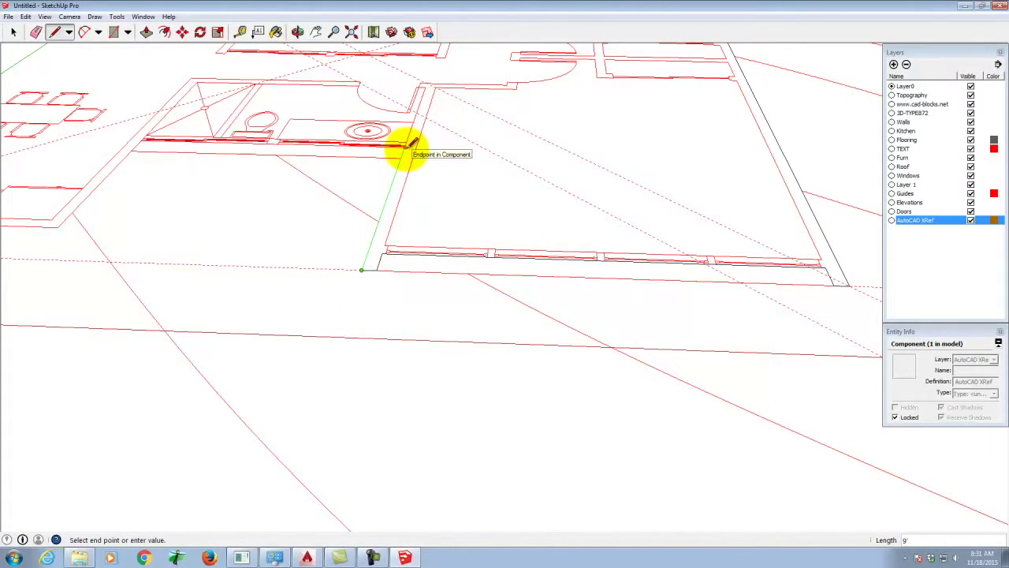
click(405, 147)
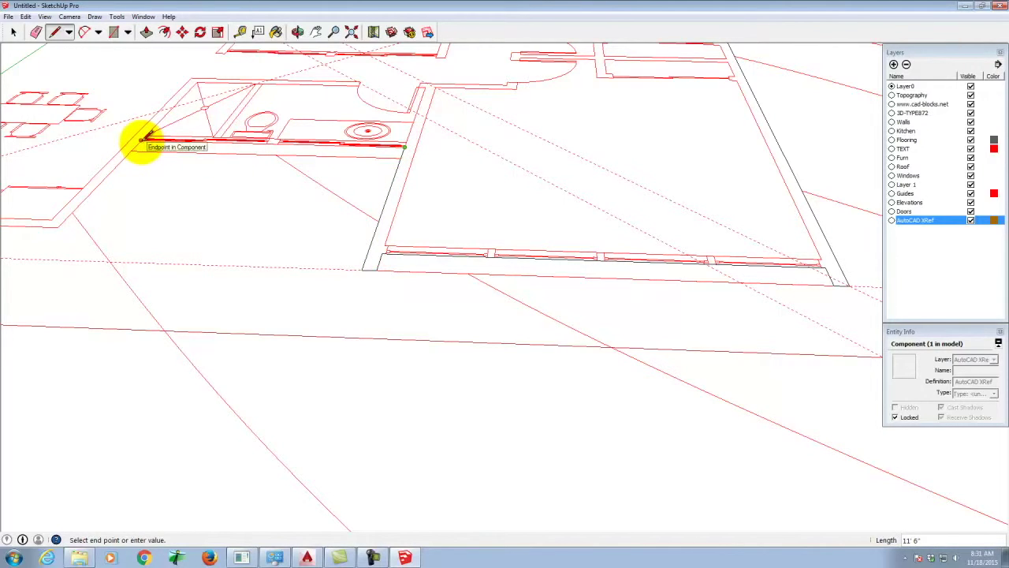
- Continue the outline along the bathroom's exterior wall, down the kitchen's side wall, 16' along its front and back to the entry stairs
drag(143, 140, 61, 223)
scroll(338, 266, down, 5)
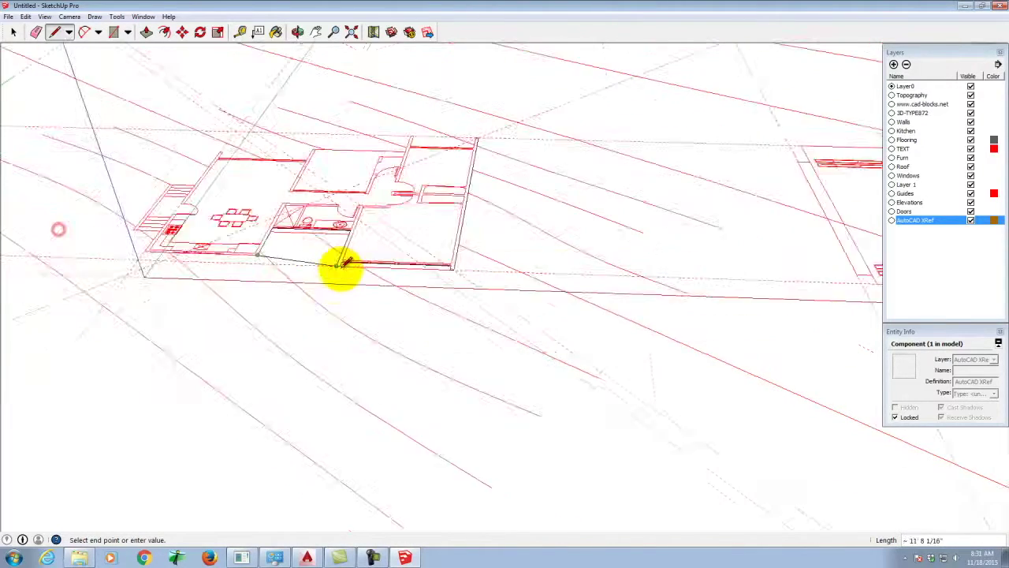
scroll(235, 263, up, 2)
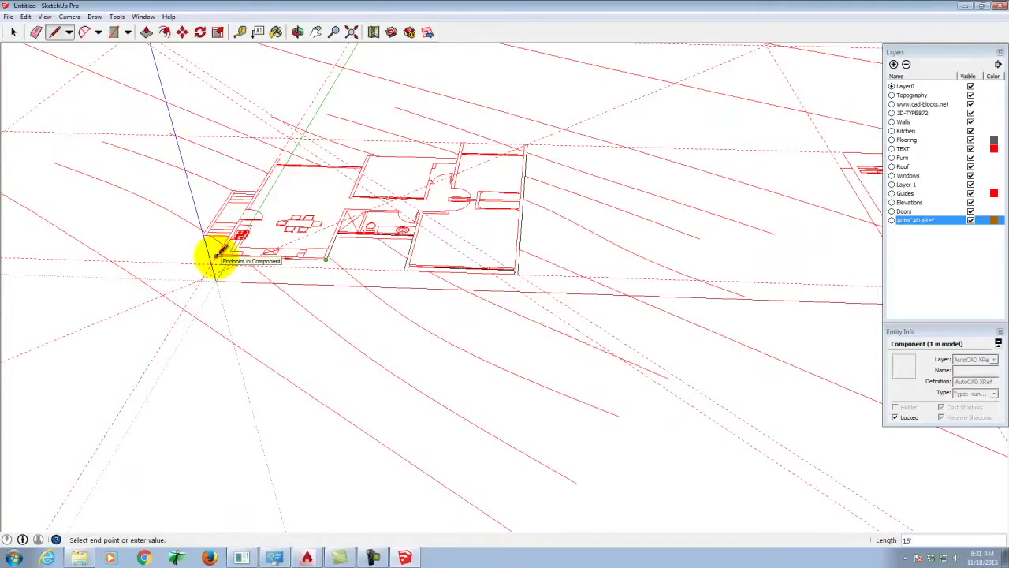
scroll(229, 237, up, 5)
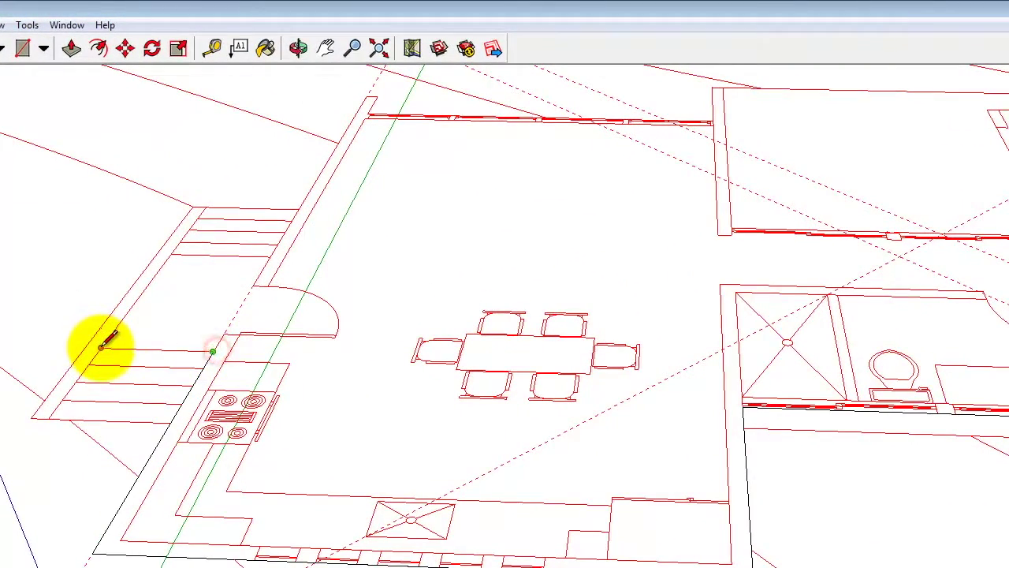
- Continue the outline around the entry stairs and landing with the Line tool, along the outer wall and back to the house wall
click(101, 347)
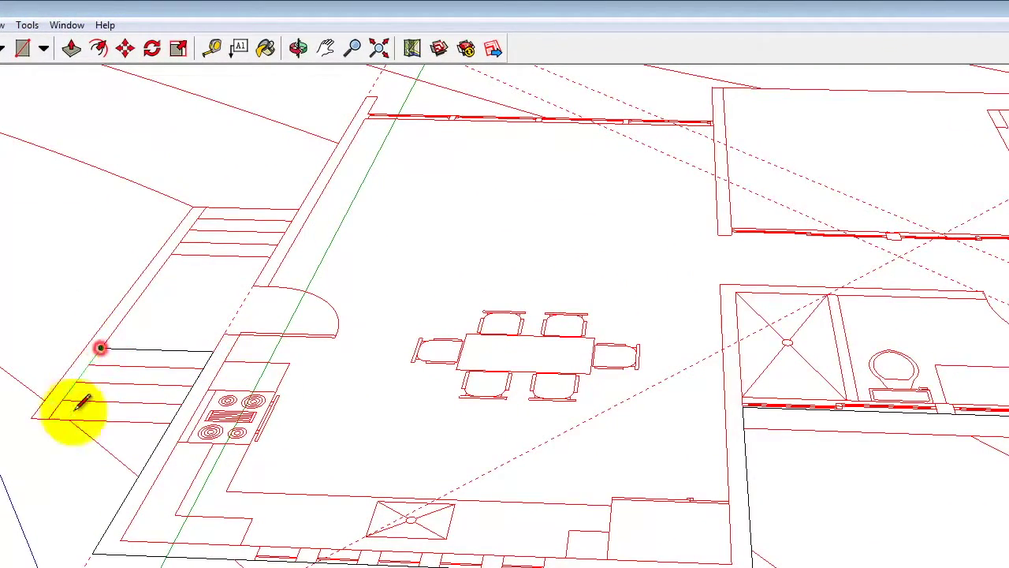
click(31, 418)
click(193, 206)
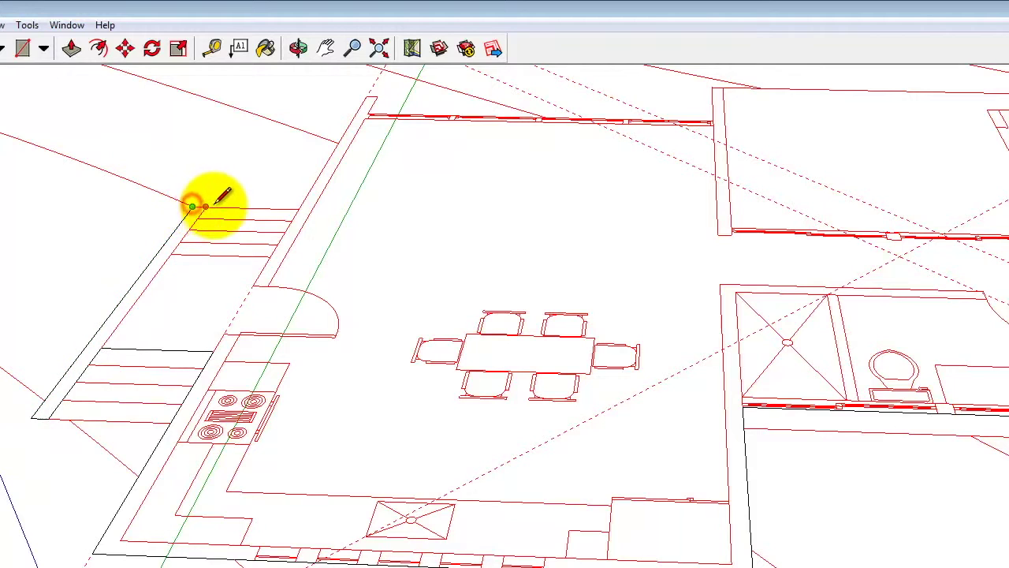
click(206, 208)
click(173, 254)
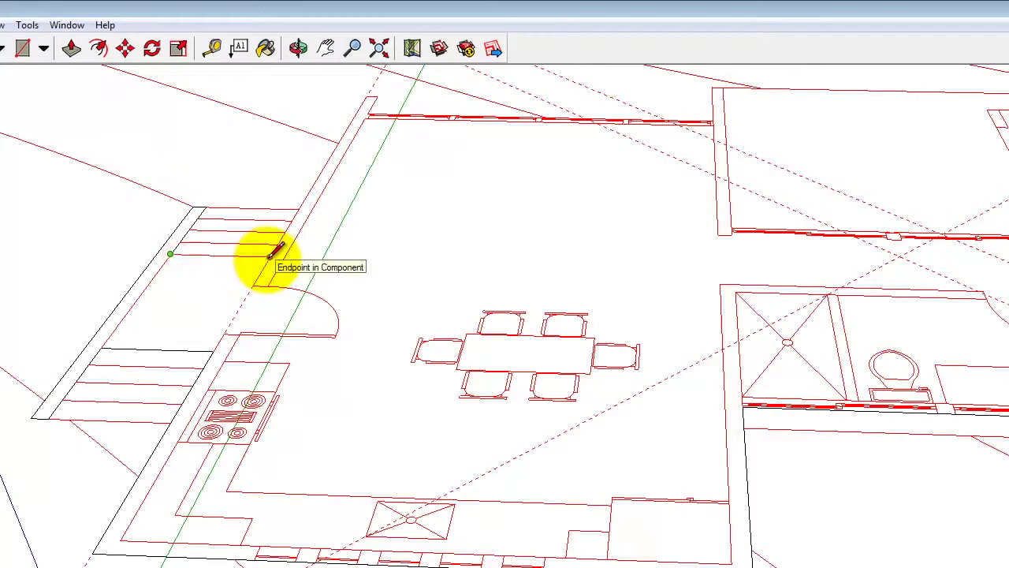
click(270, 257)
- Trace the living area's side wall to its rear end, along the recessed rear windows, and 4' out to the next rear corner
click(366, 95)
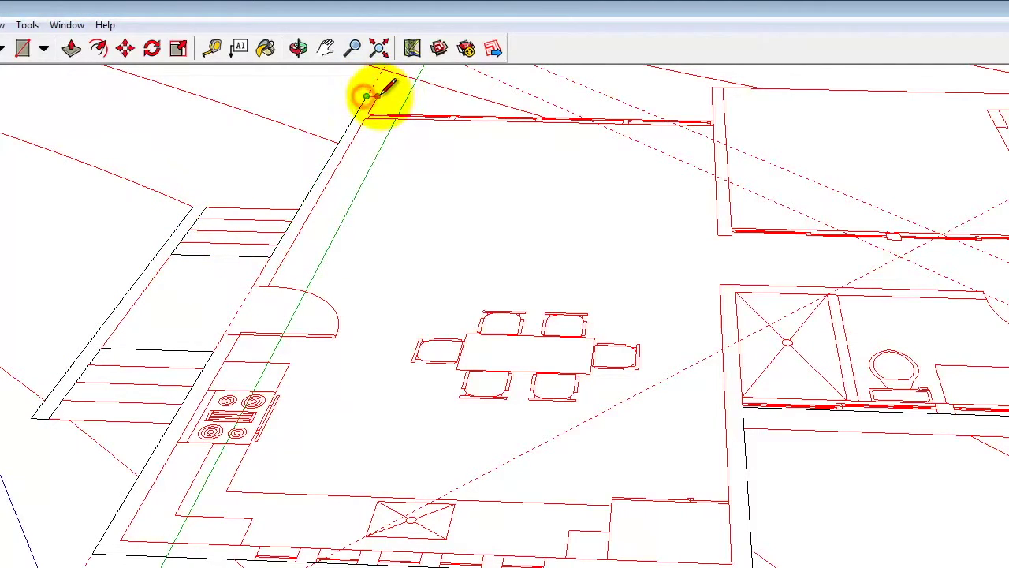
click(368, 114)
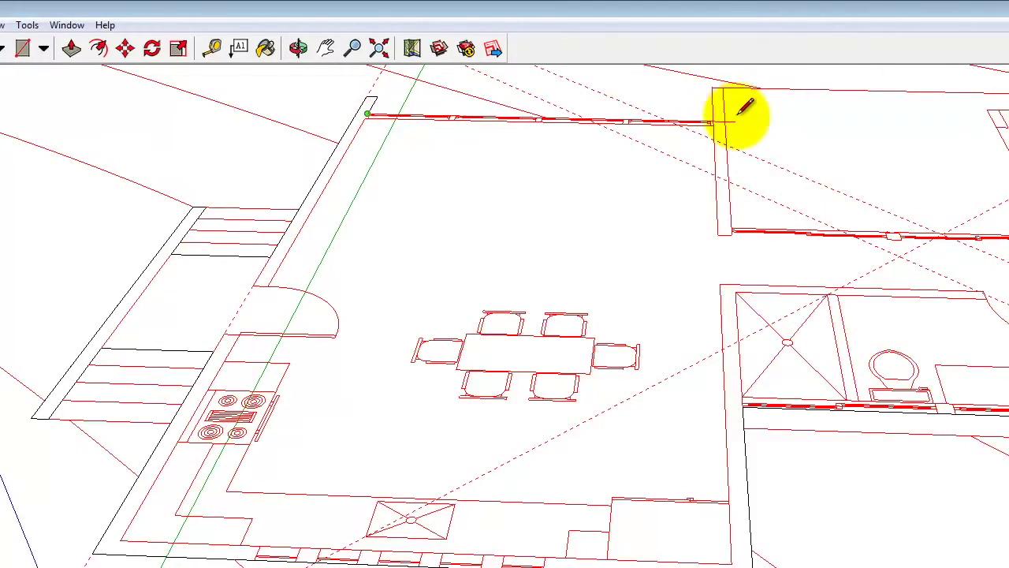
click(714, 122)
click(713, 87)
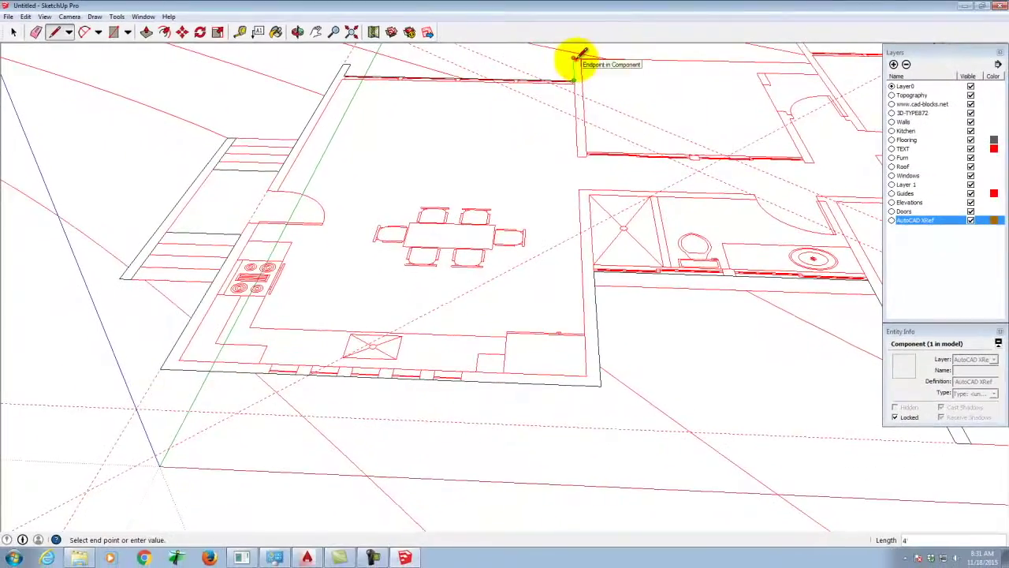
- Trace the remaining rear wall and the projecting bedroom wall, then close the outline along the bedroom's rear windows
scroll(513, 122, down, 7)
scroll(560, 97, up, 10)
scroll(493, 112, down, 5)
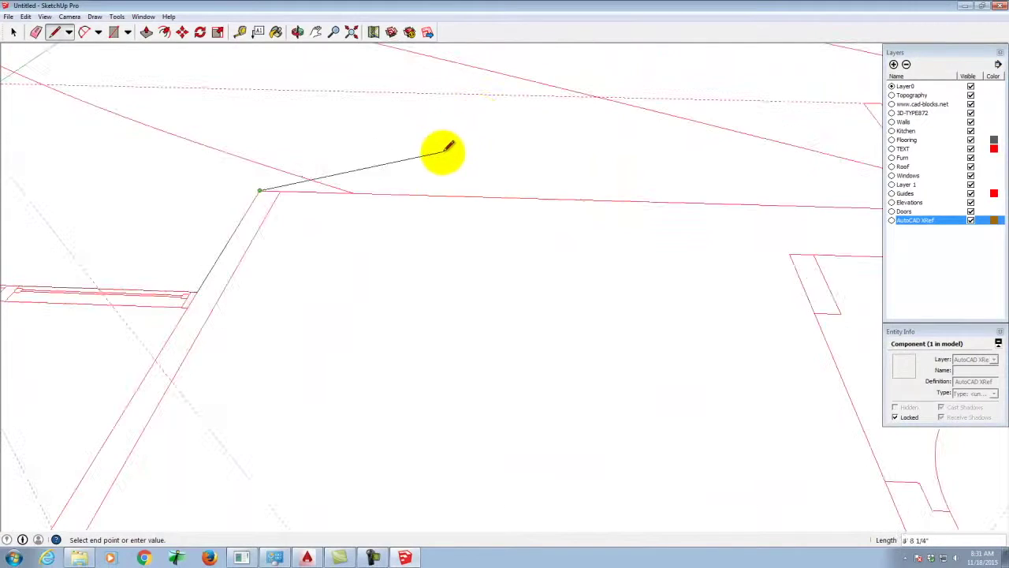
click(596, 167)
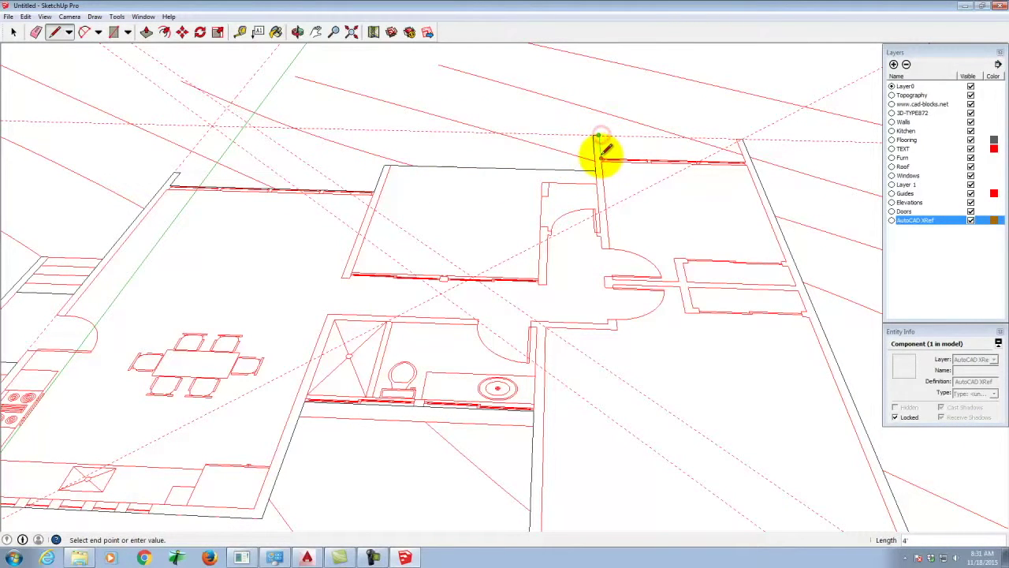
click(600, 157)
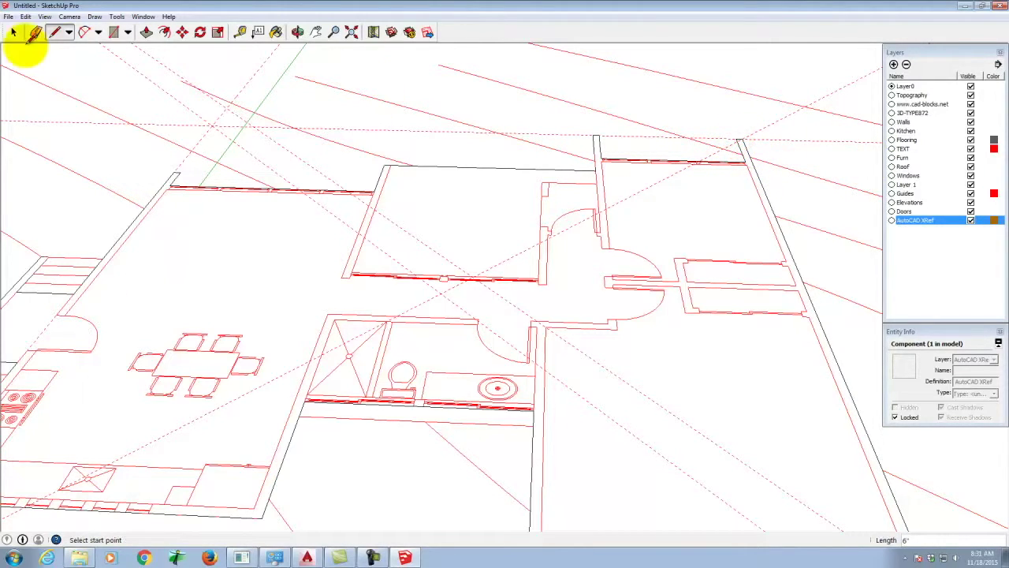
- Hide the AutoCAD XRef layer so that only the traced outline is shown
click(13, 33)
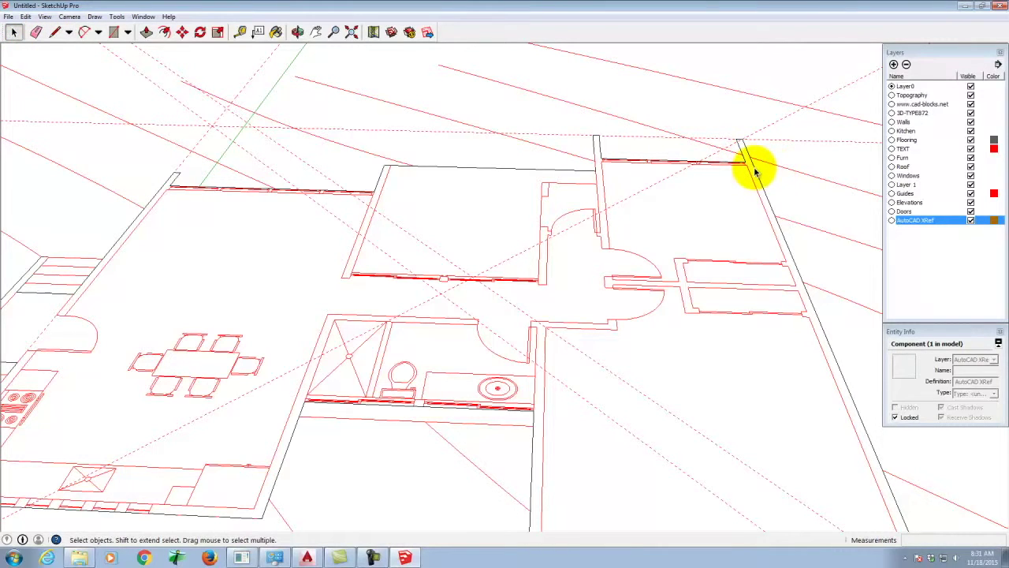
click(971, 221)
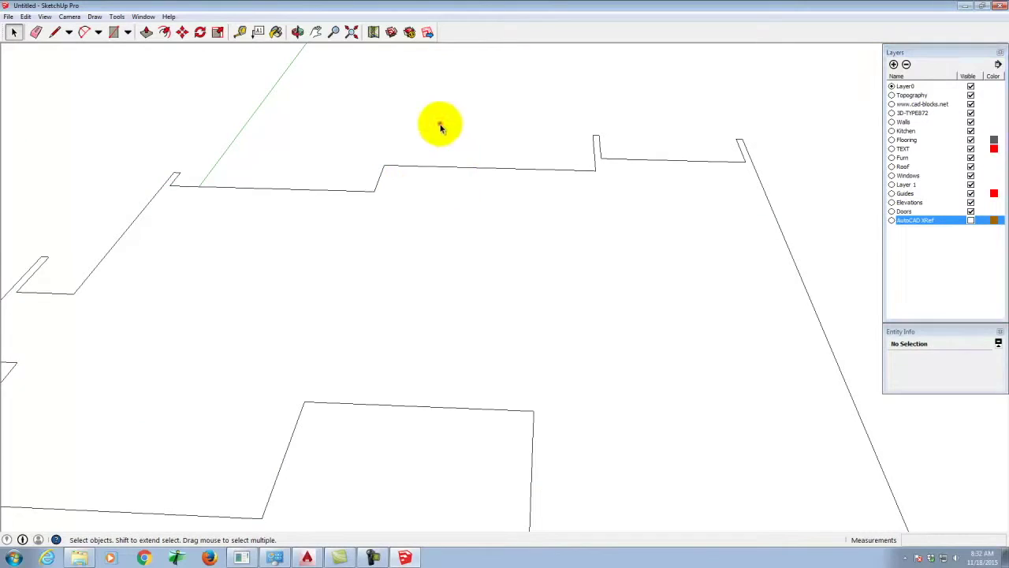
scroll(453, 125, down, 5)
scroll(468, 123, up, 3)
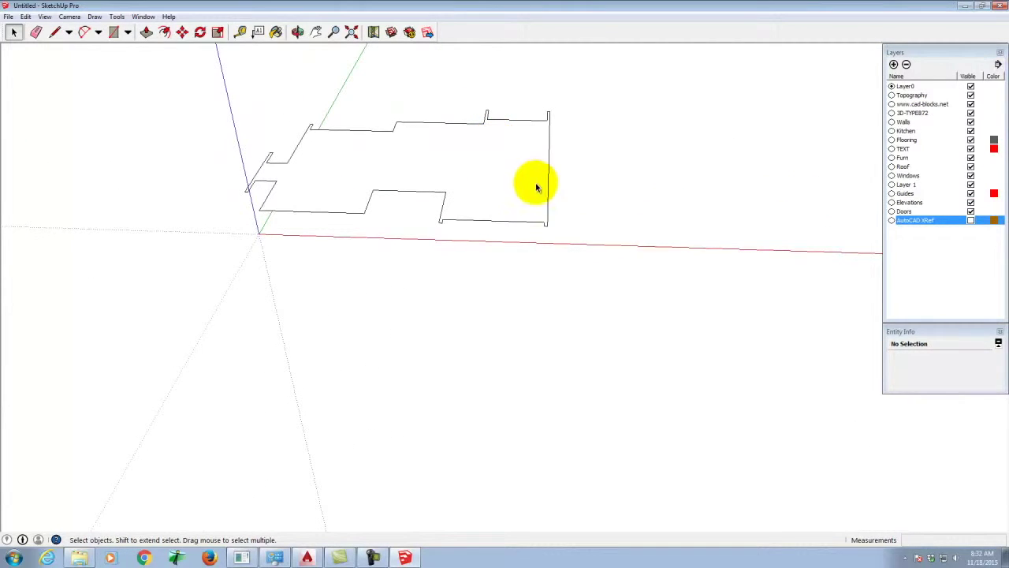
- Select the outline's long side edge and the floor face to check that the traced outline forms a closed face
click(551, 197)
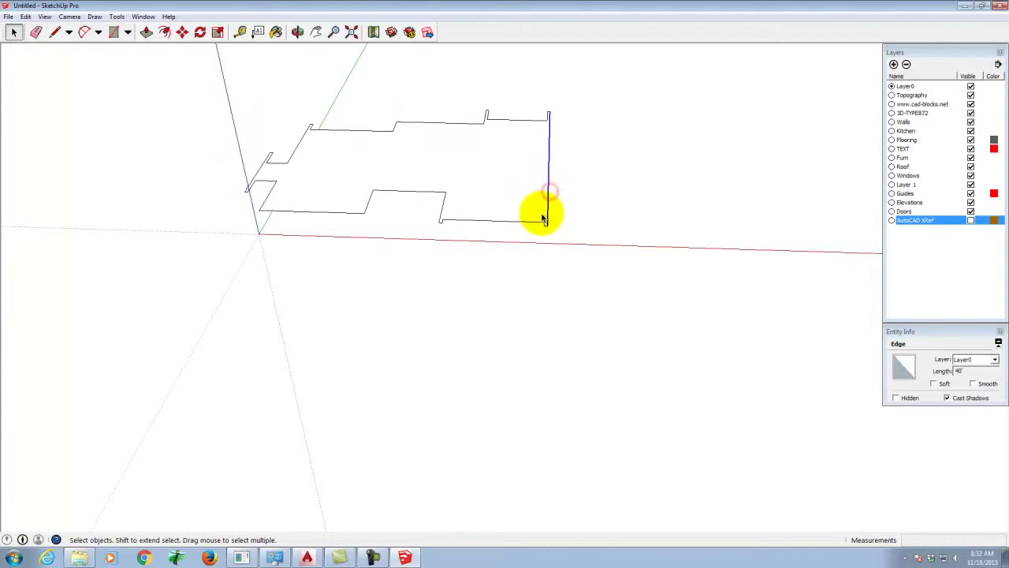
click(543, 215)
scroll(544, 234, up, 3)
scroll(544, 233, down, 3)
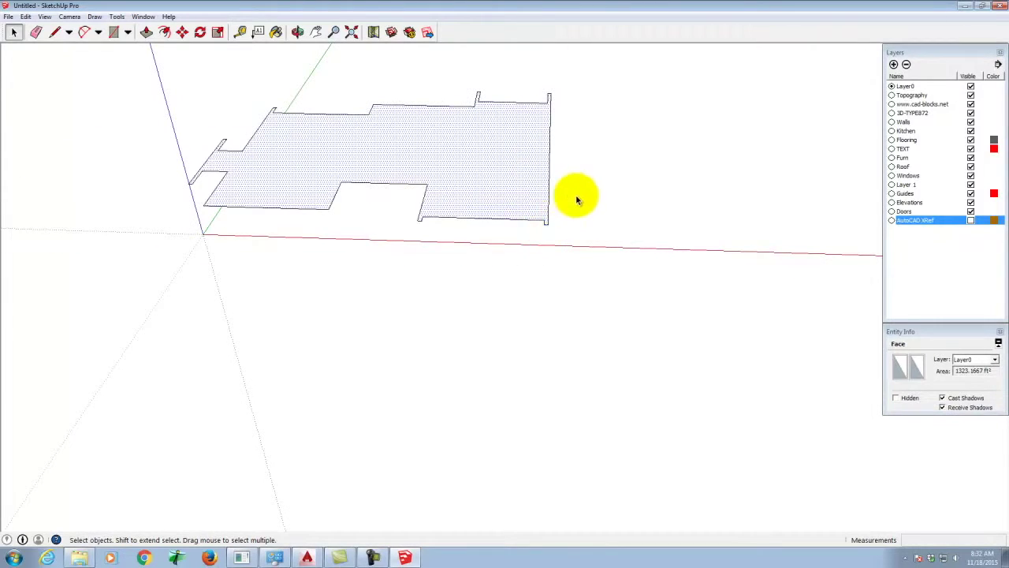
click(622, 146)
click(514, 149)
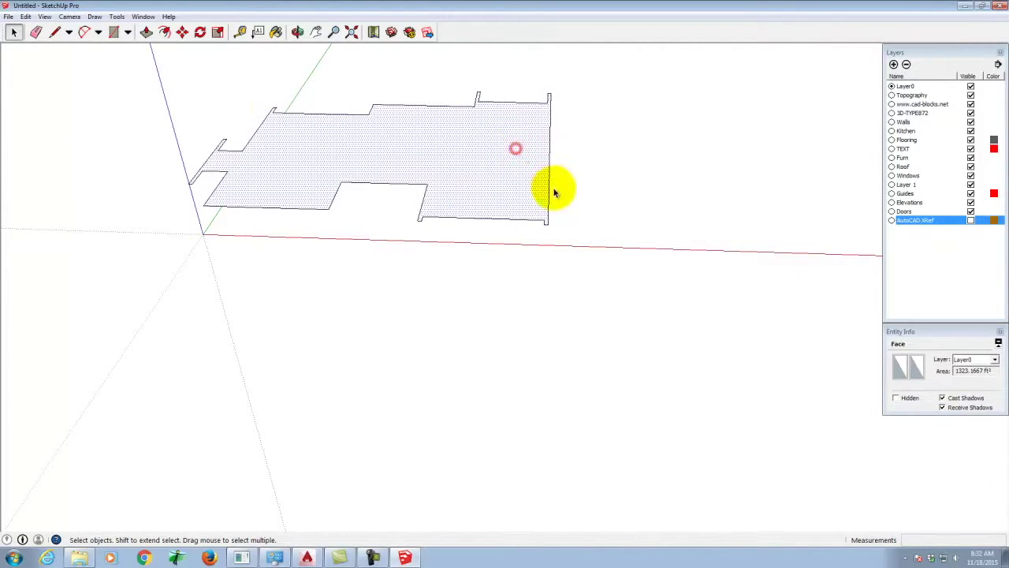
- Try the Architectural Design style, then apply the Construction Documentation style to the model and deselect the floor face
click(144, 18)
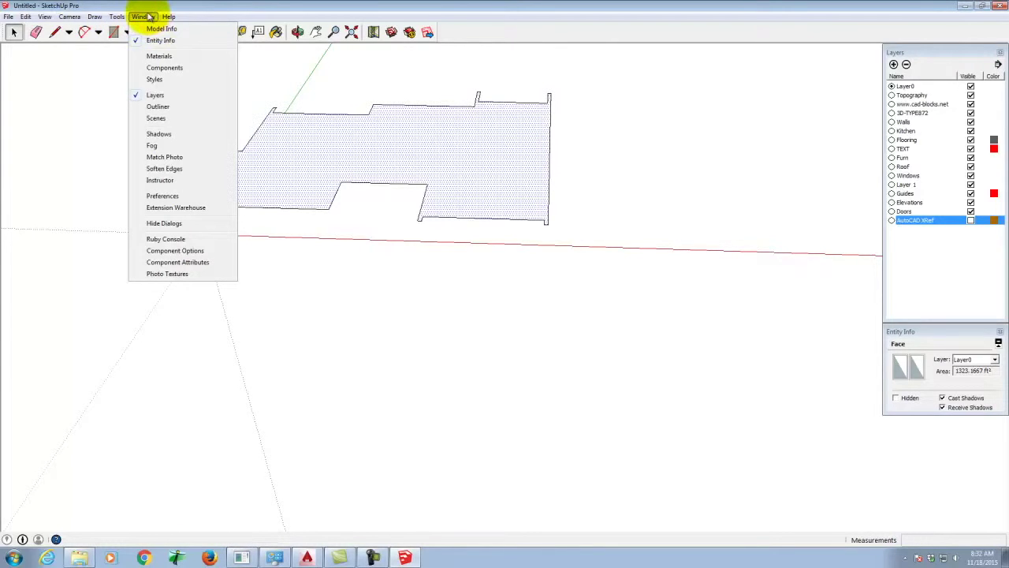
click(155, 79)
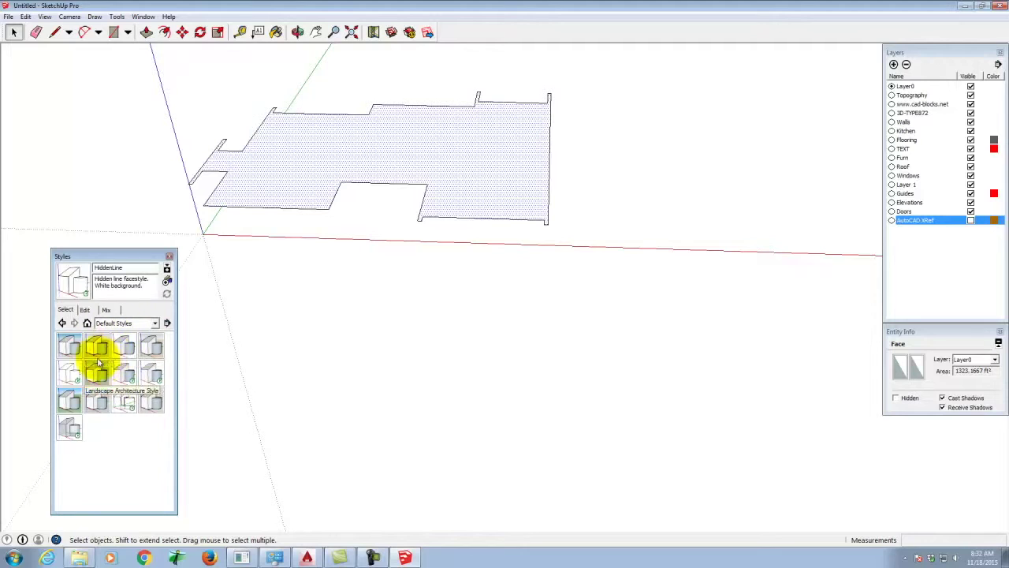
click(96, 347)
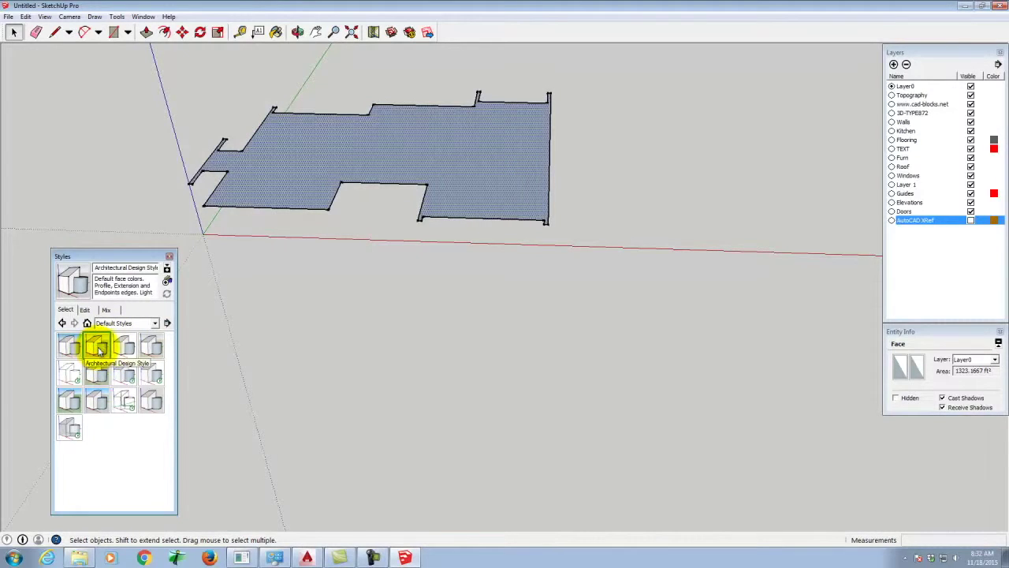
click(123, 348)
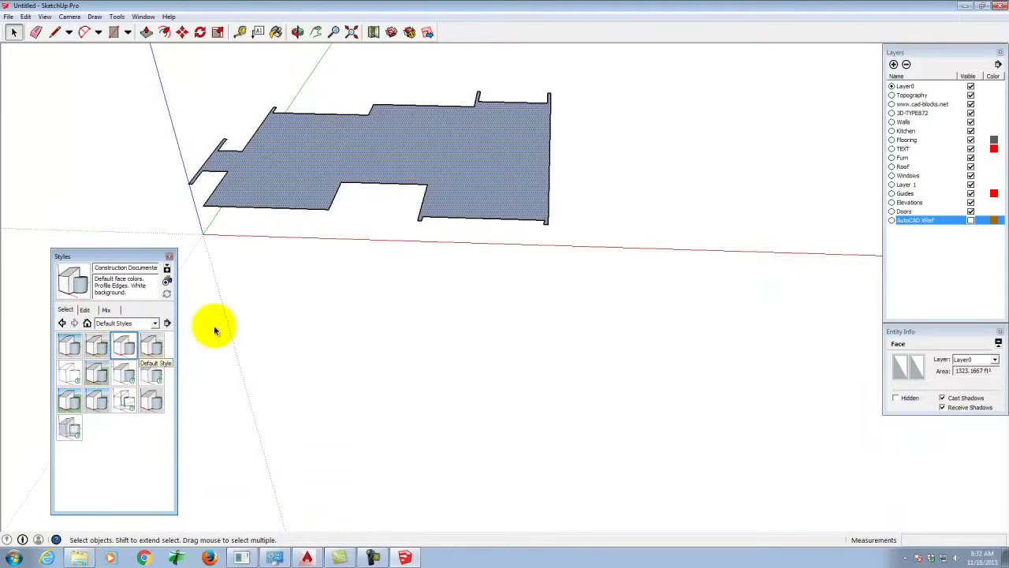
click(258, 321)
click(71, 96)
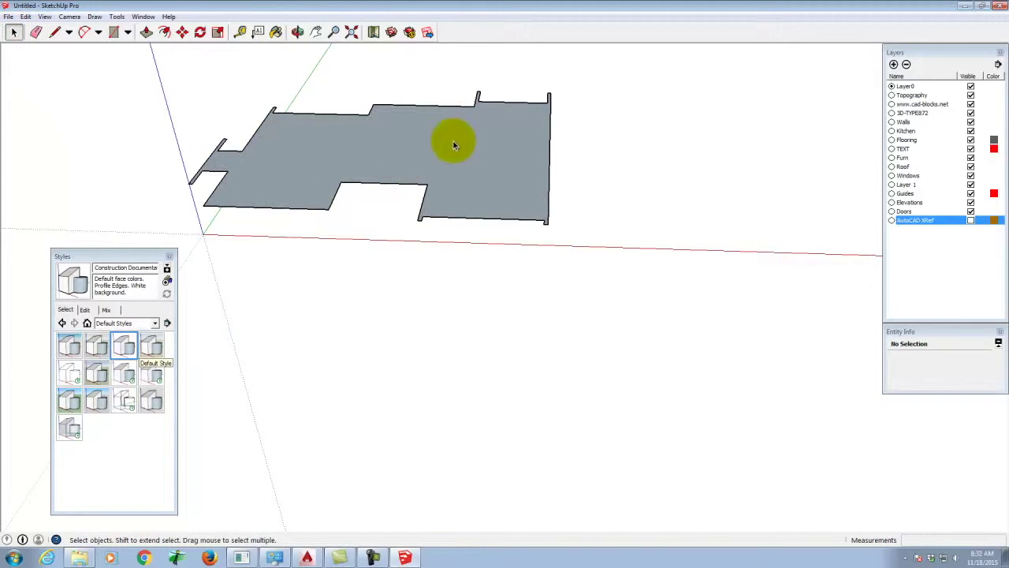
- Push/Pull the traced floor face downward by 3 feet to form the floor base
click(489, 167)
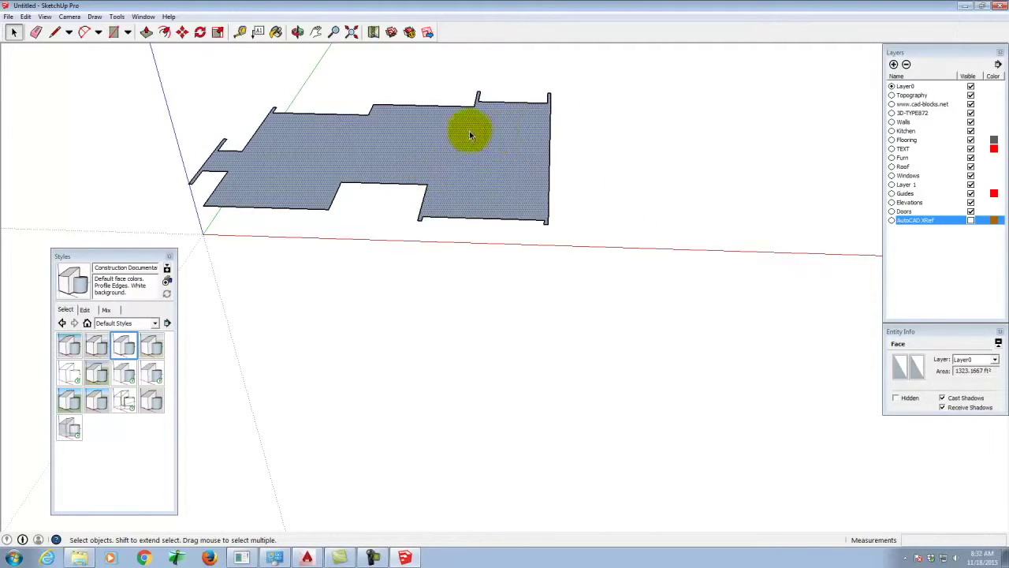
click(146, 33)
drag(275, 181, 284, 214)
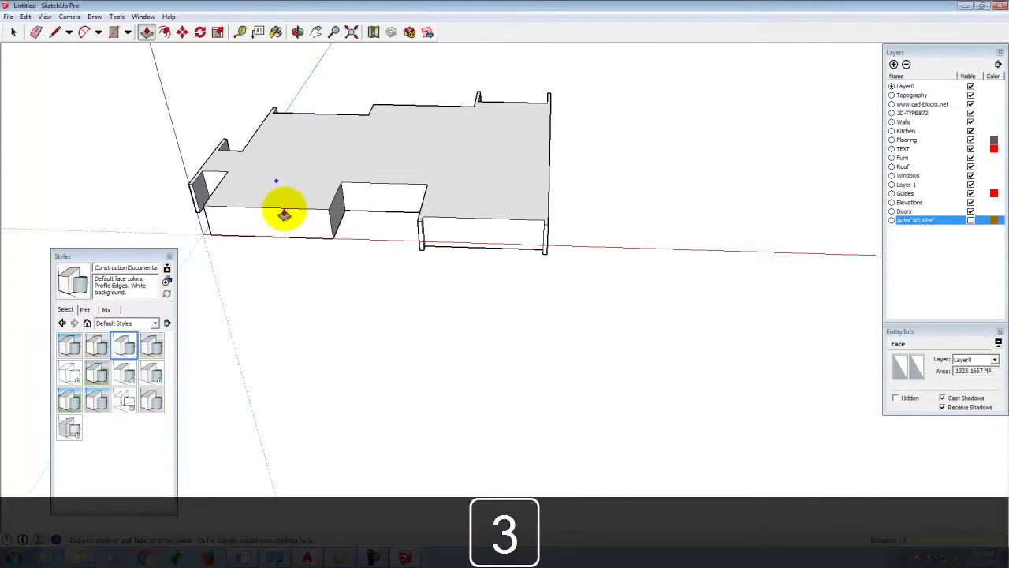
key(Return)
click(14, 35)
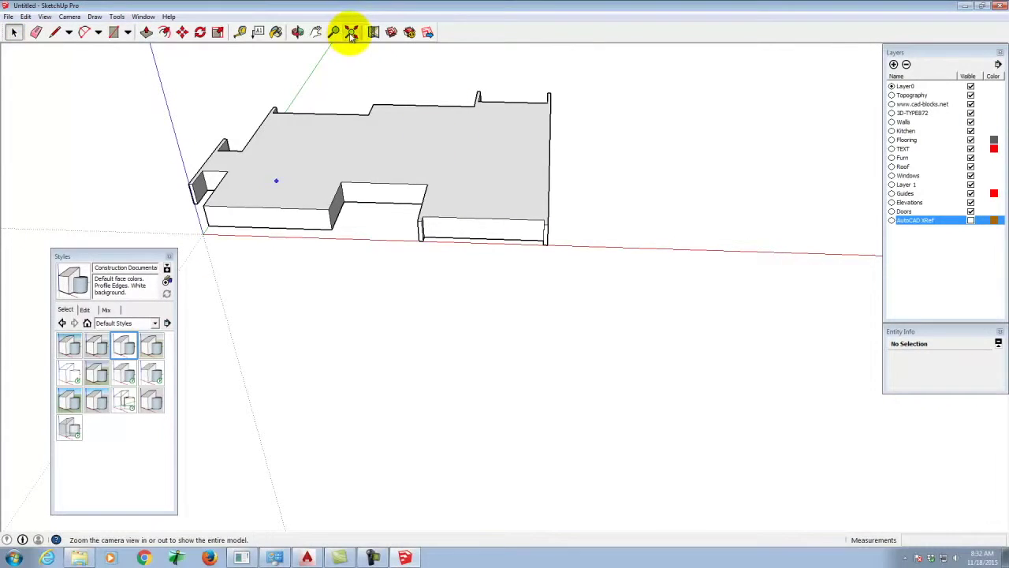
- Show the AutoCAD XRef layer again and hide the Topography layer
click(351, 32)
click(297, 32)
drag(665, 253, 520, 330)
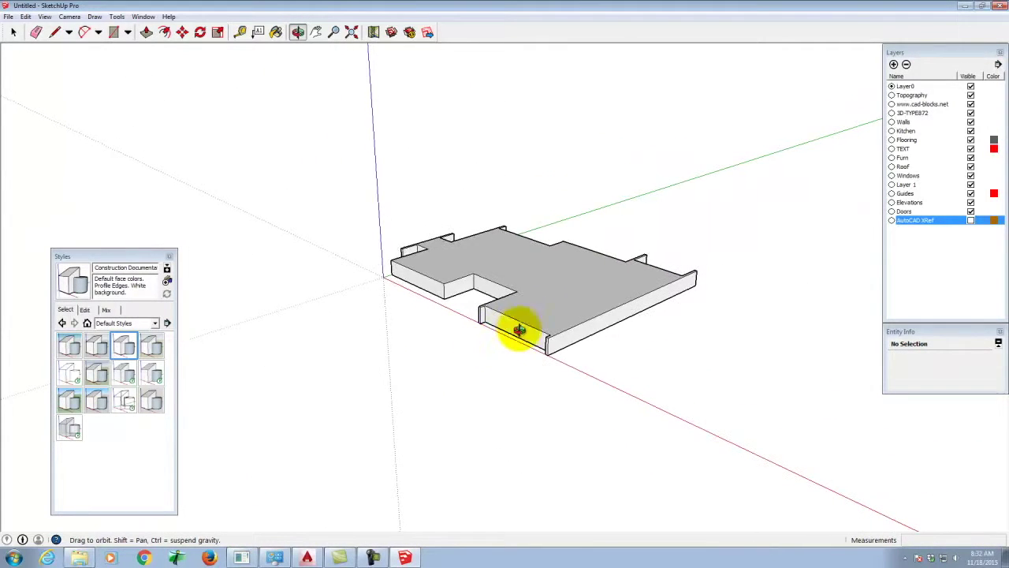
click(971, 221)
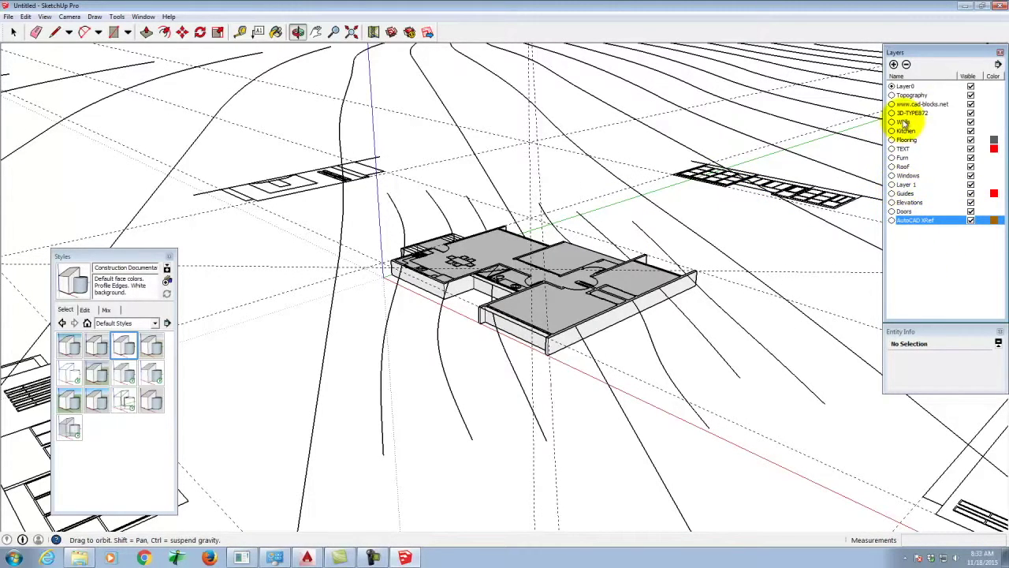
click(970, 94)
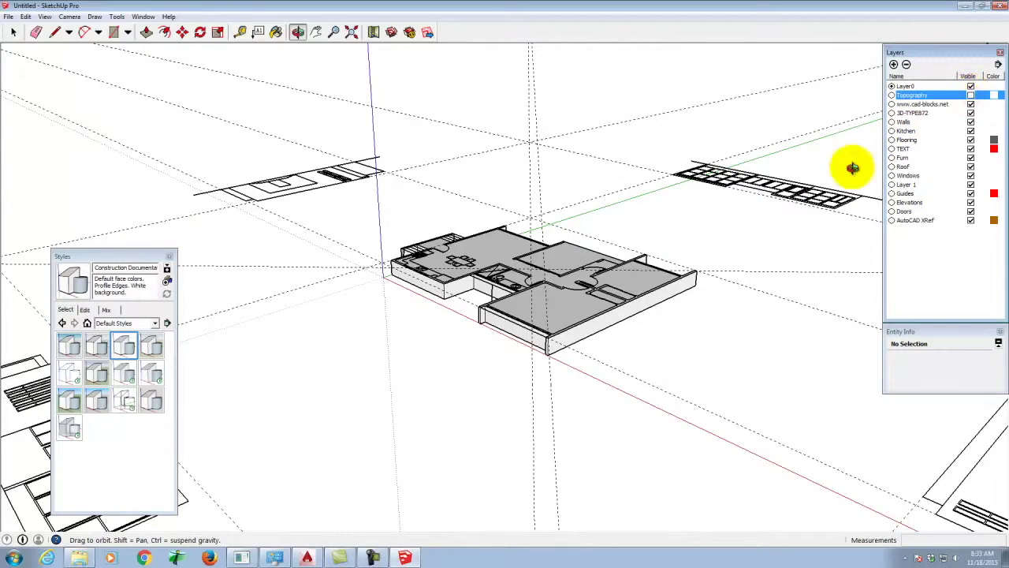
click(14, 32)
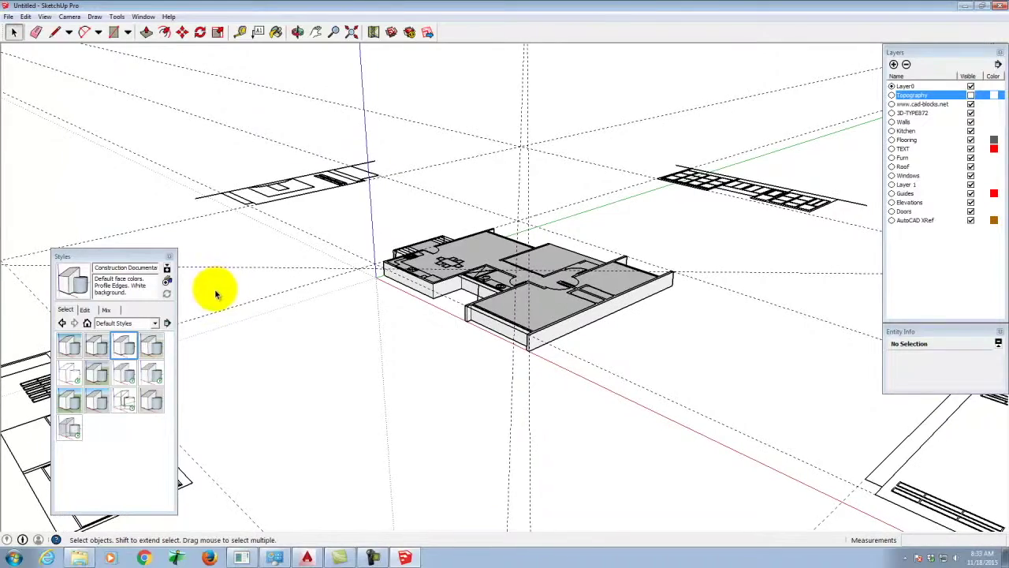
- Unlock the AutoCAD XRef component, then deselect it
click(710, 180)
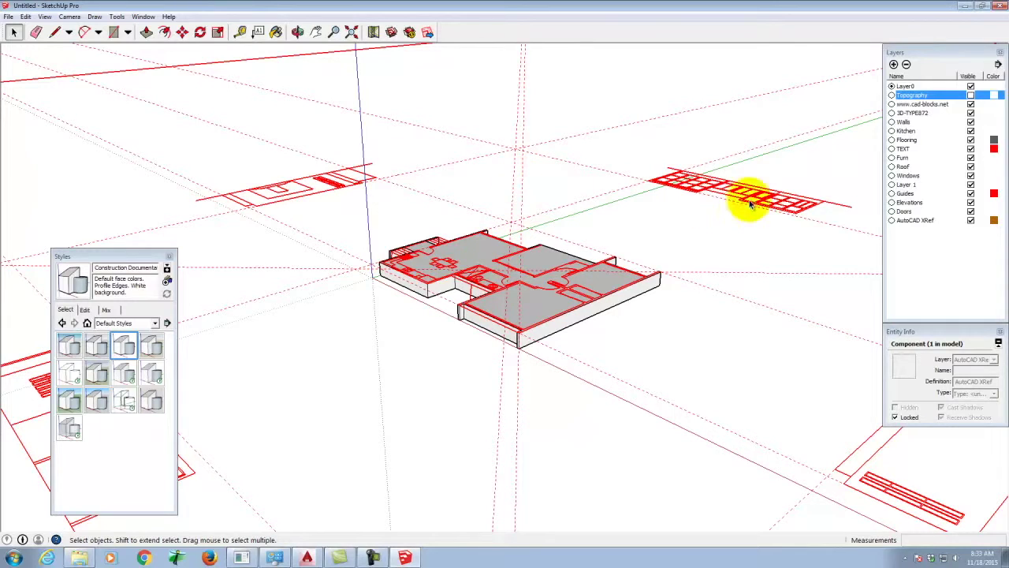
right_click(697, 183)
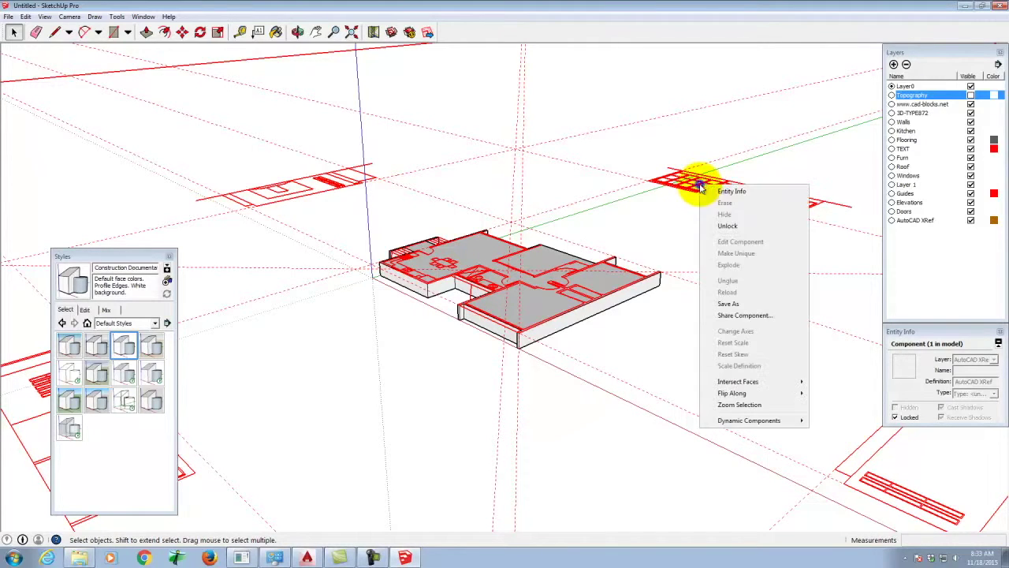
click(729, 226)
scroll(500, 252, down, 5)
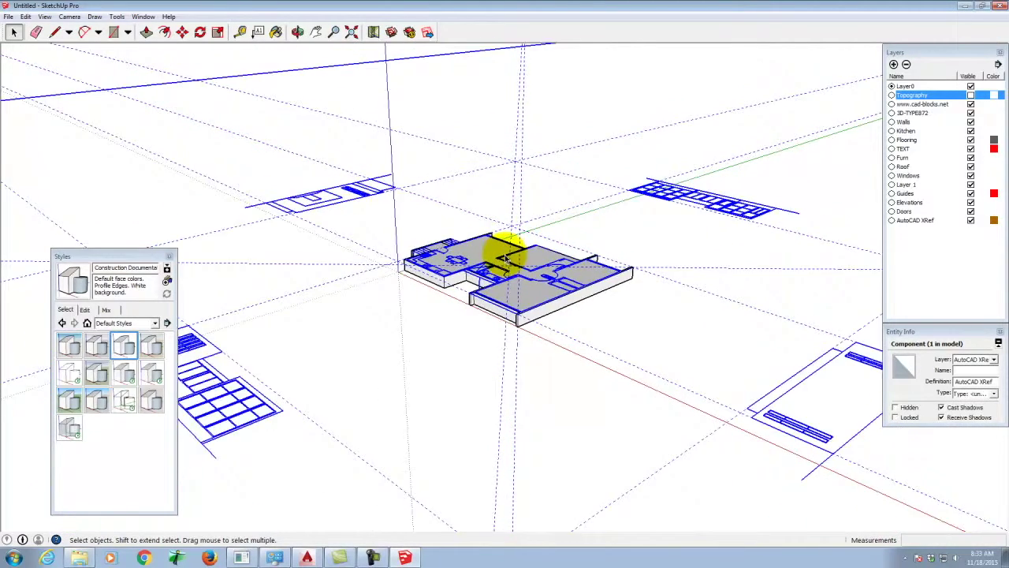
scroll(680, 210, up, 4)
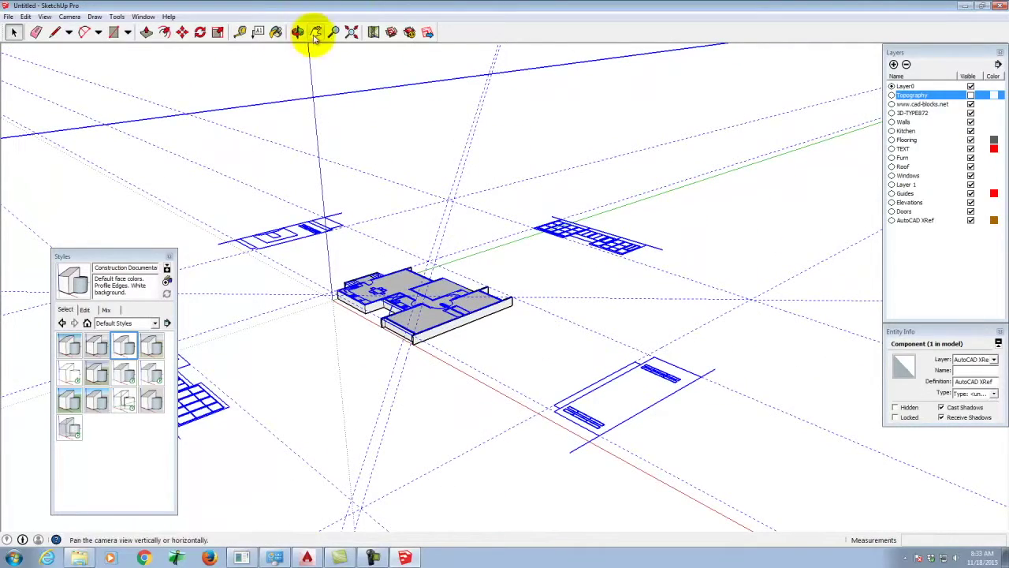
scroll(634, 303, down, 2)
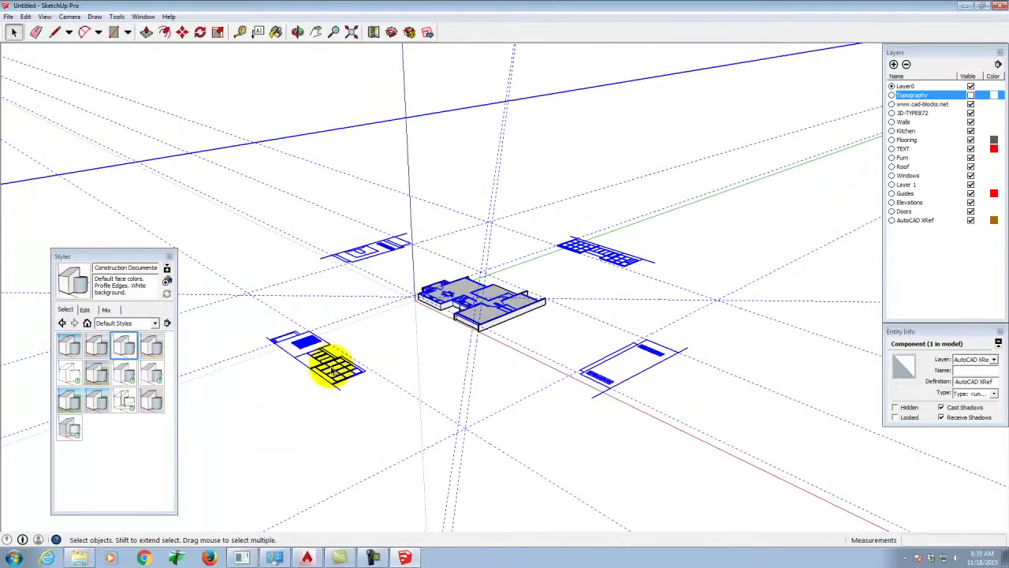
click(268, 367)
- Examine the elevation drawing lying in front of the house and how it relates to the floor base
drag(229, 324, 381, 426)
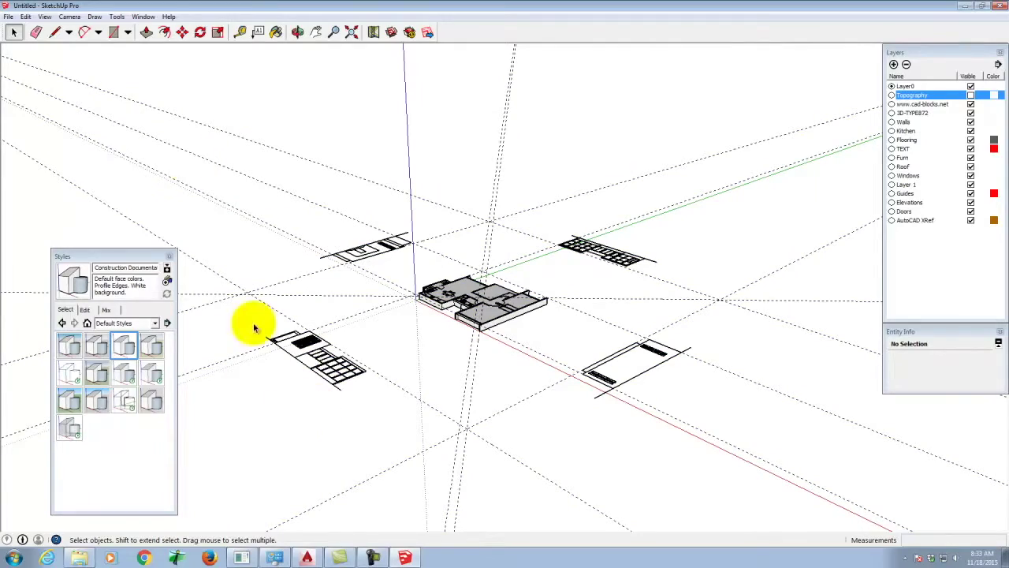
click(298, 36)
drag(286, 366, 687, 401)
scroll(688, 400, down, 3)
scroll(658, 401, up, 9)
scroll(650, 398, down, 6)
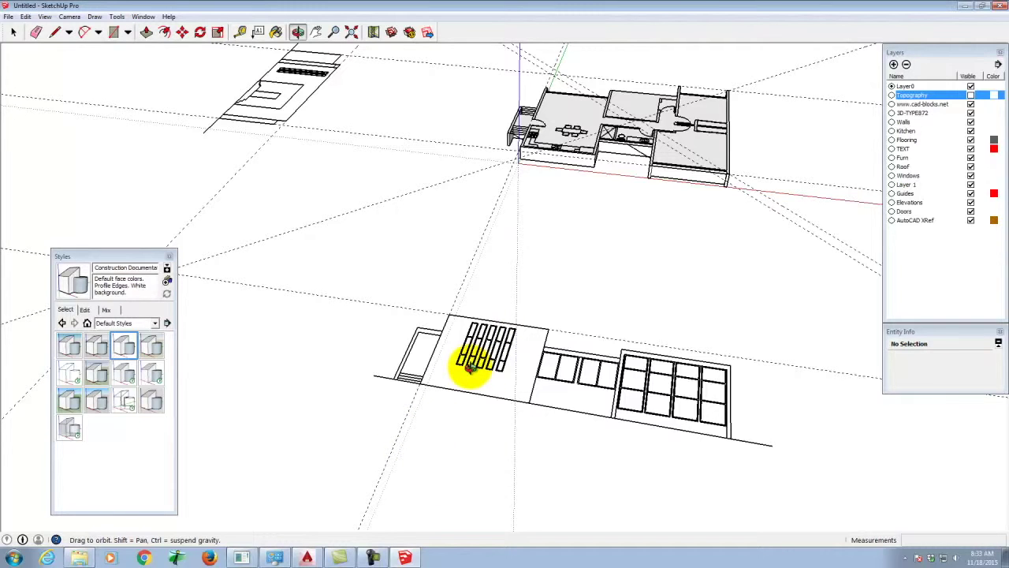
drag(268, 266, 242, 276)
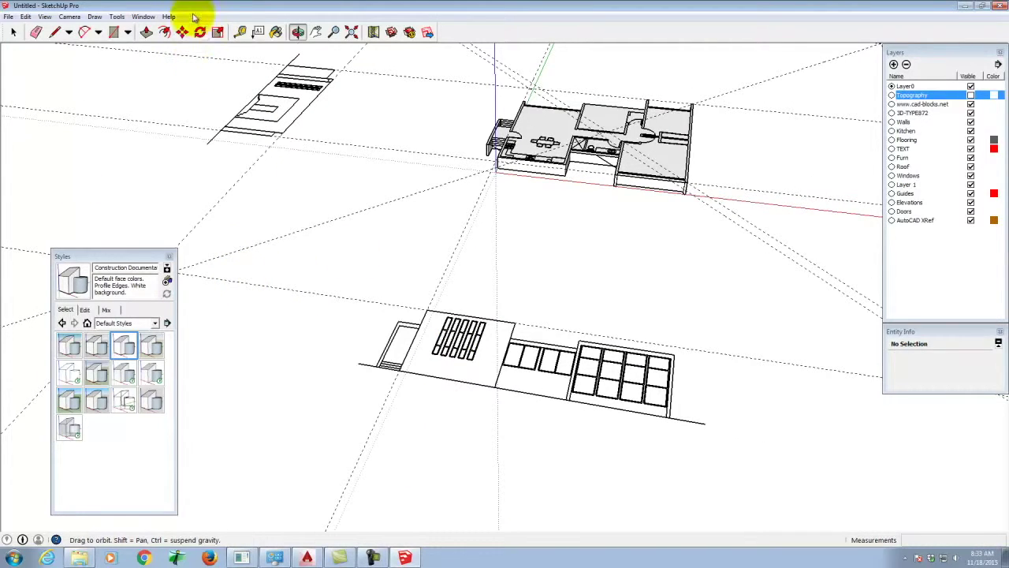
- Build a helper cube beside the front elevation from a square about 5' 3" wide, extruded upward about 5' 9"
click(113, 31)
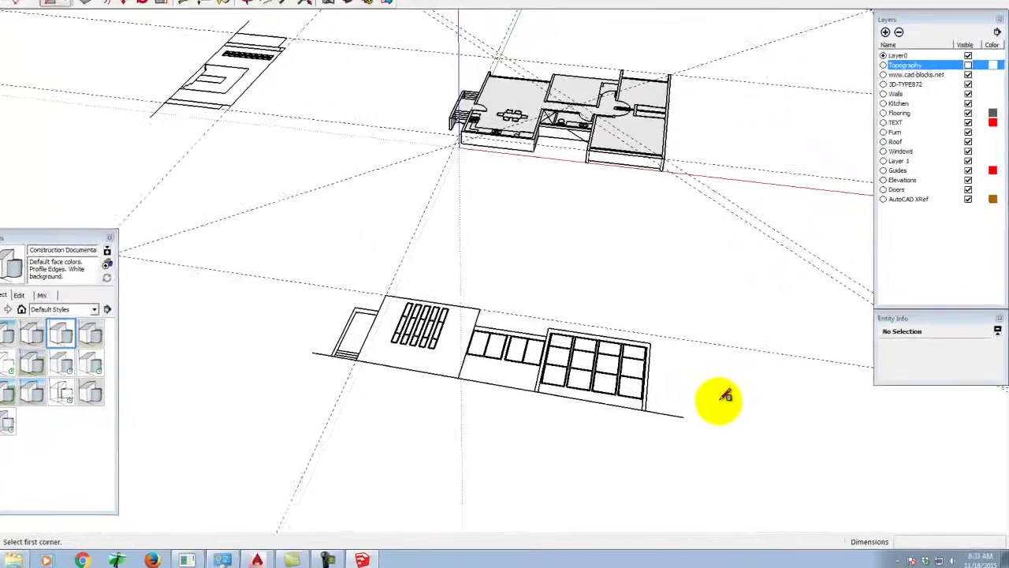
click(718, 400)
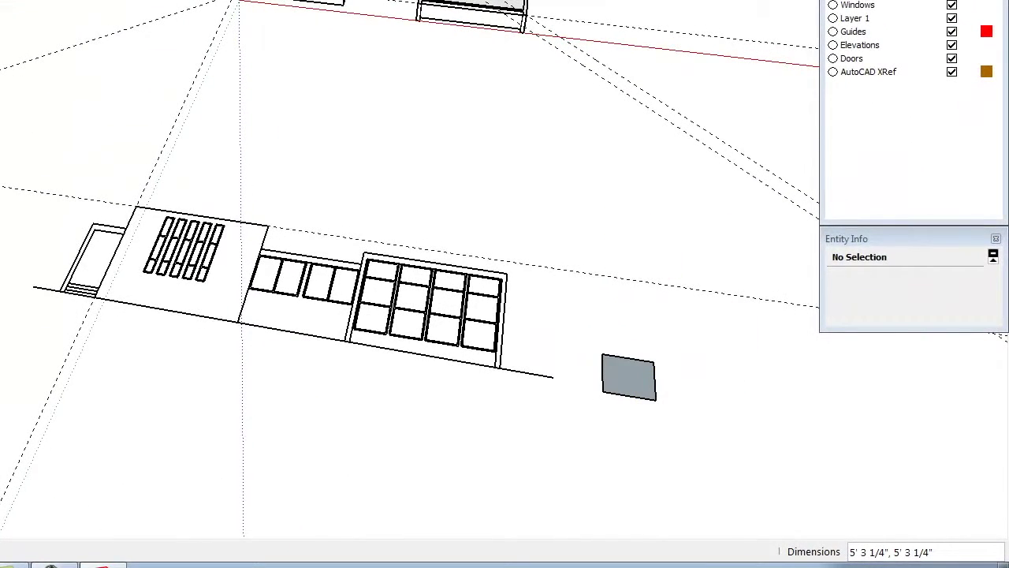
key(p)
drag(630, 376, 635, 337)
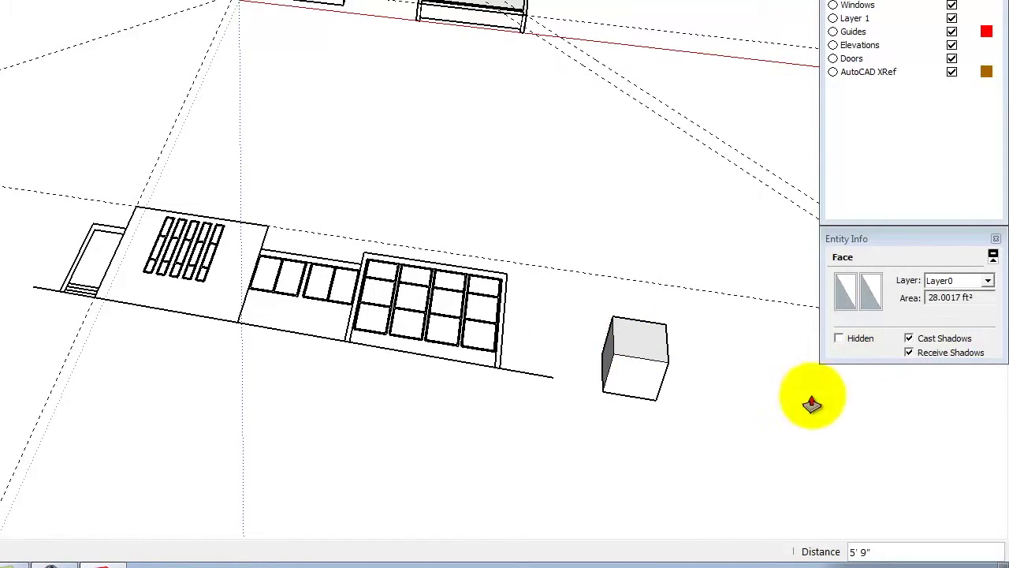
click(741, 351)
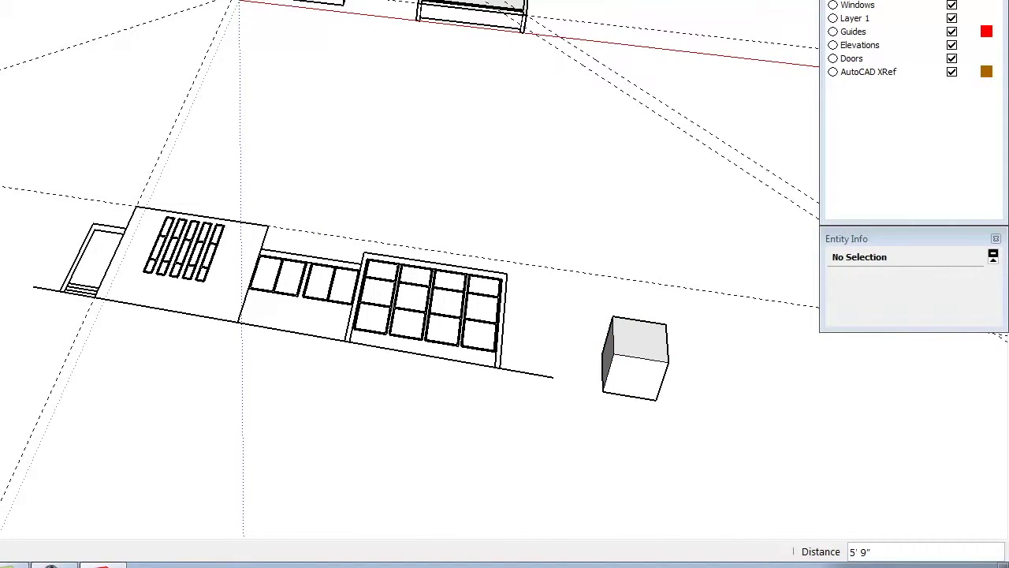
- Open the AutoCAD XRef component for editing and select all linework of the front elevation
click(454, 280)
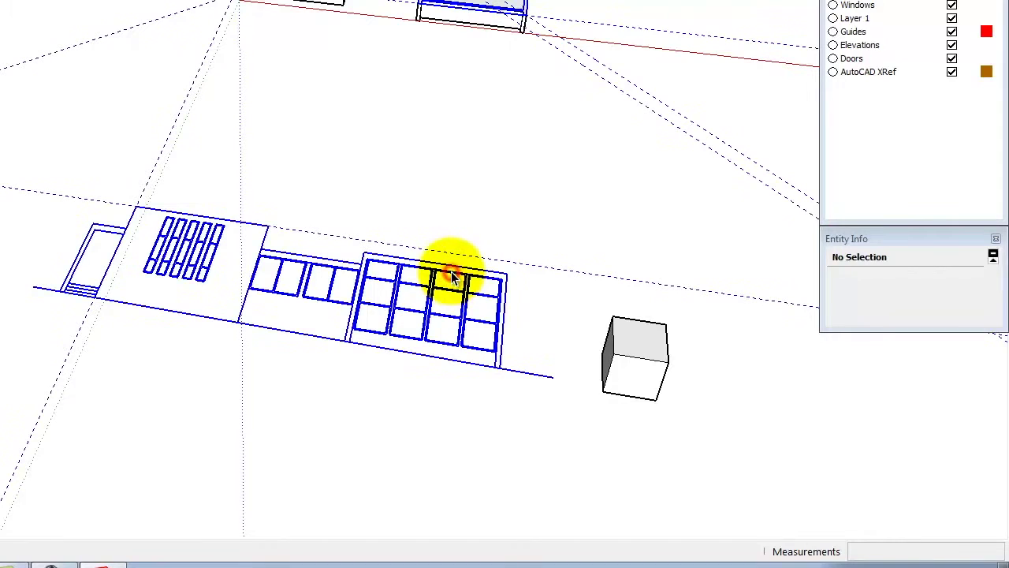
right_click(388, 267)
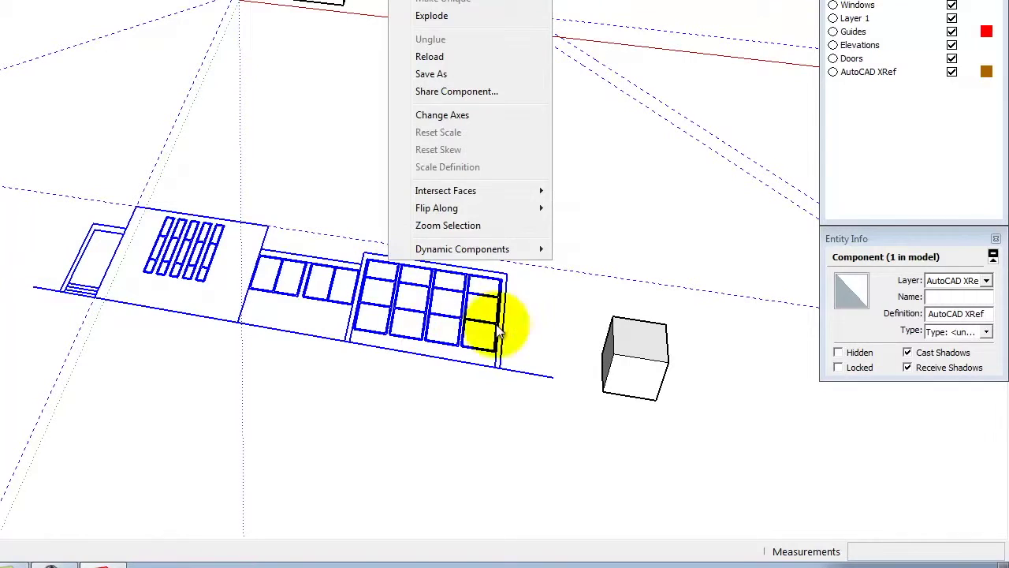
click(475, 0)
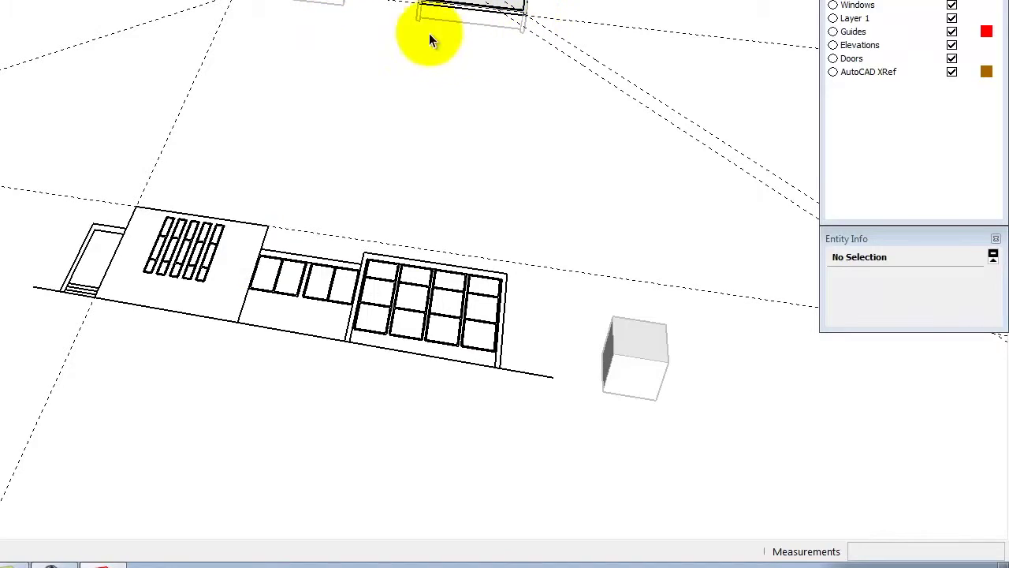
drag(328, 260, 725, 451)
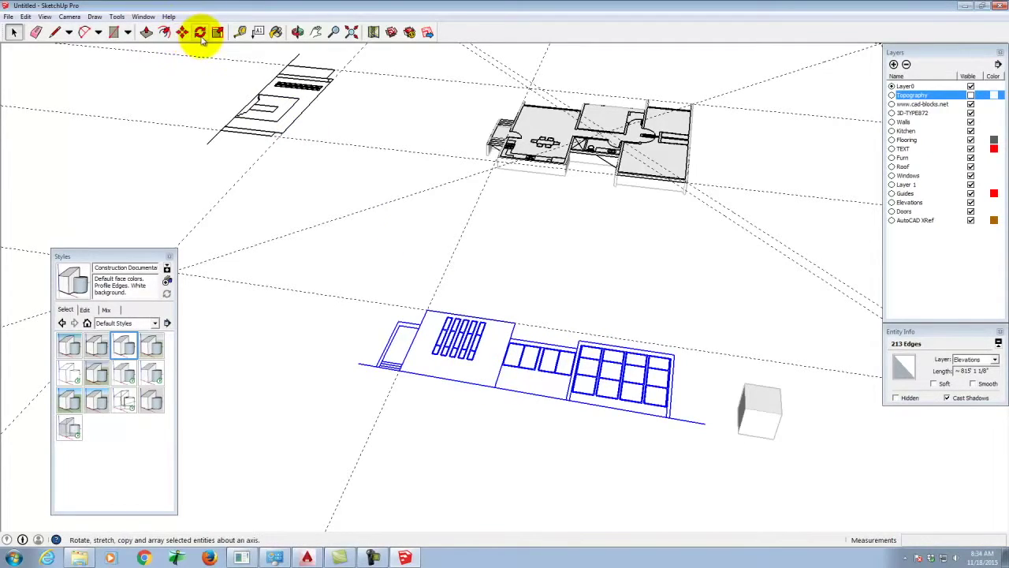
- Rotate the selected front elevation 90 degrees upright, using the helper cube's bottom corner and side face as the rotation reference
click(199, 32)
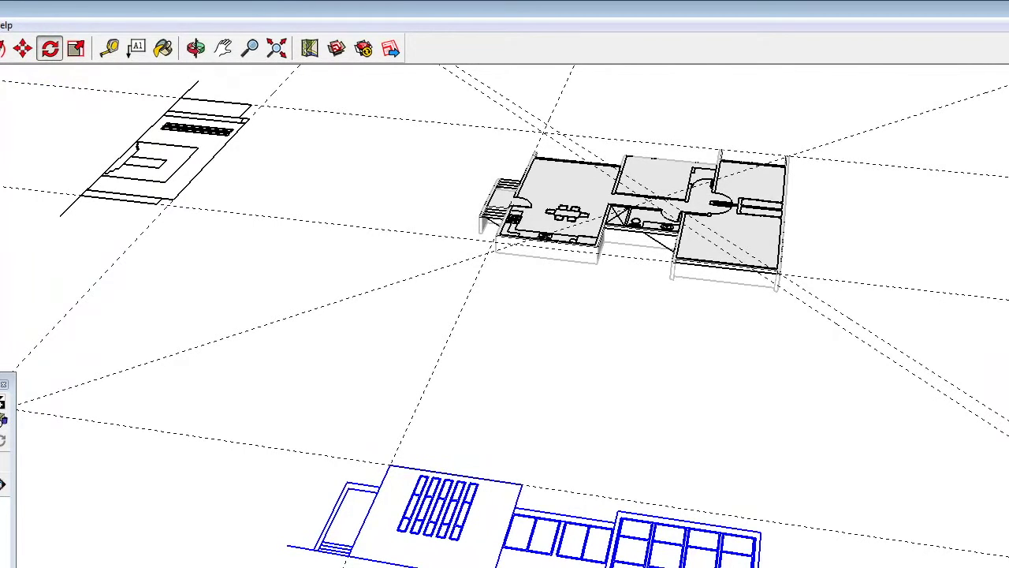
click(195, 48)
drag(777, 556, 556, 488)
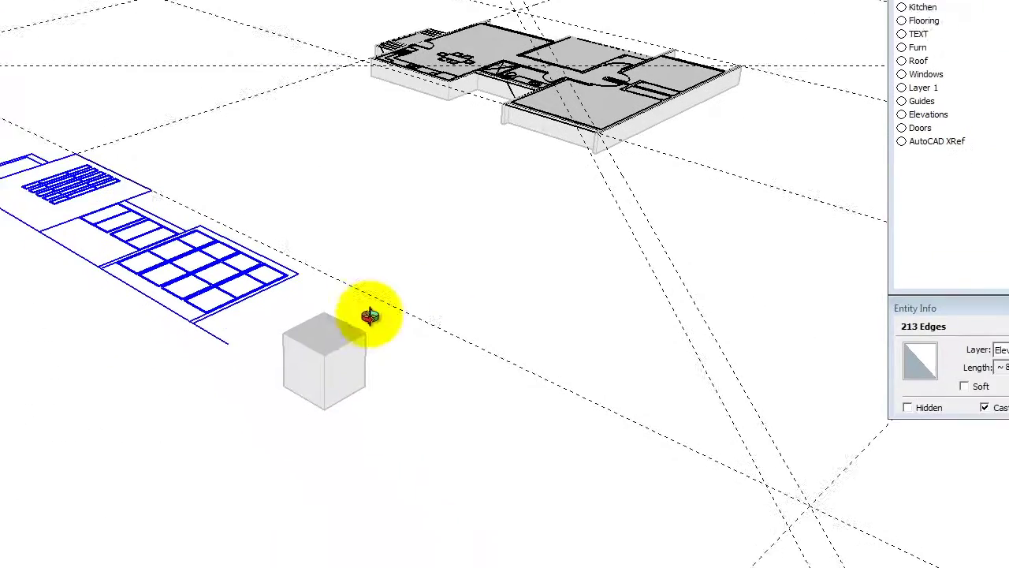
key(q)
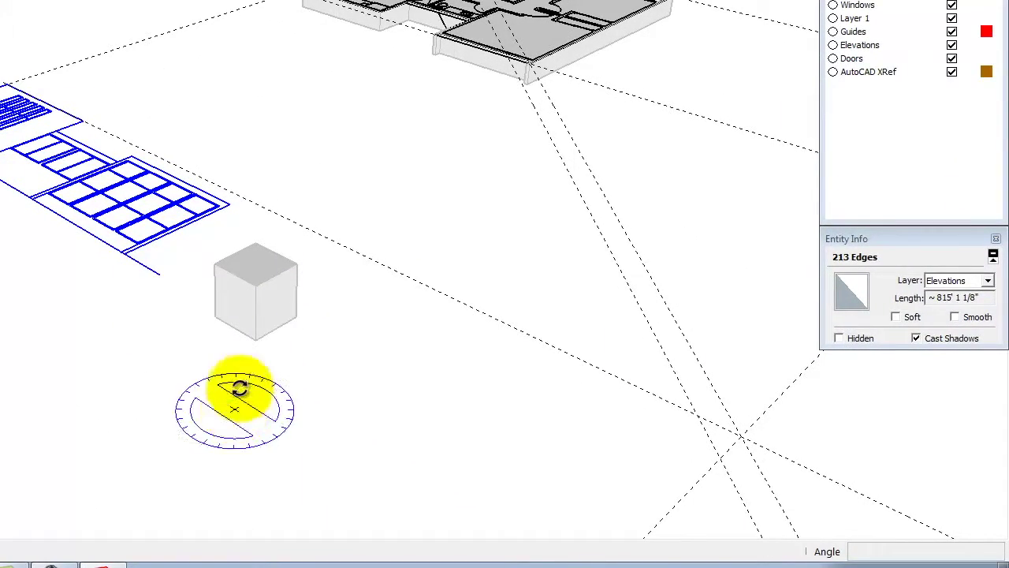
click(259, 339)
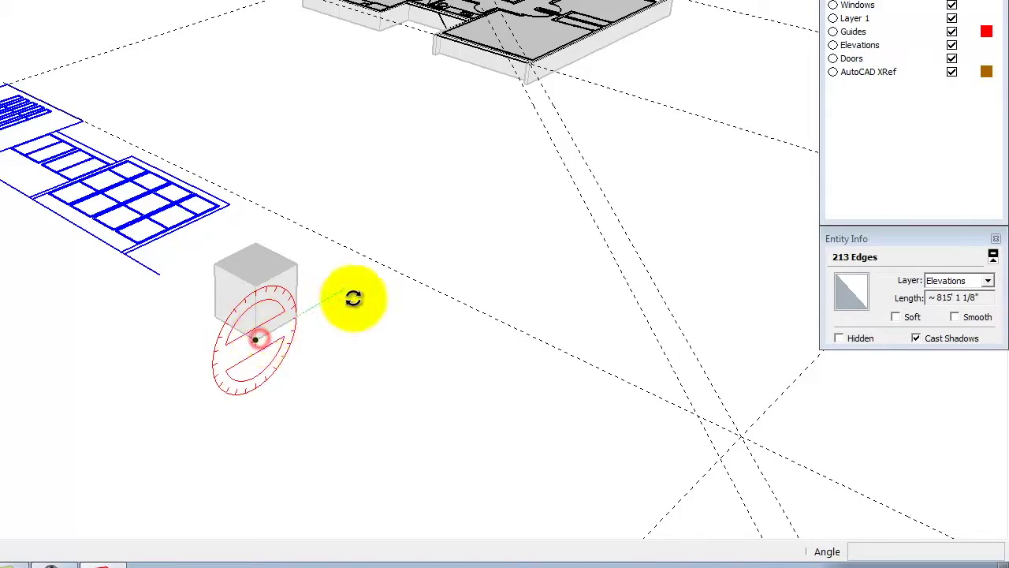
click(350, 297)
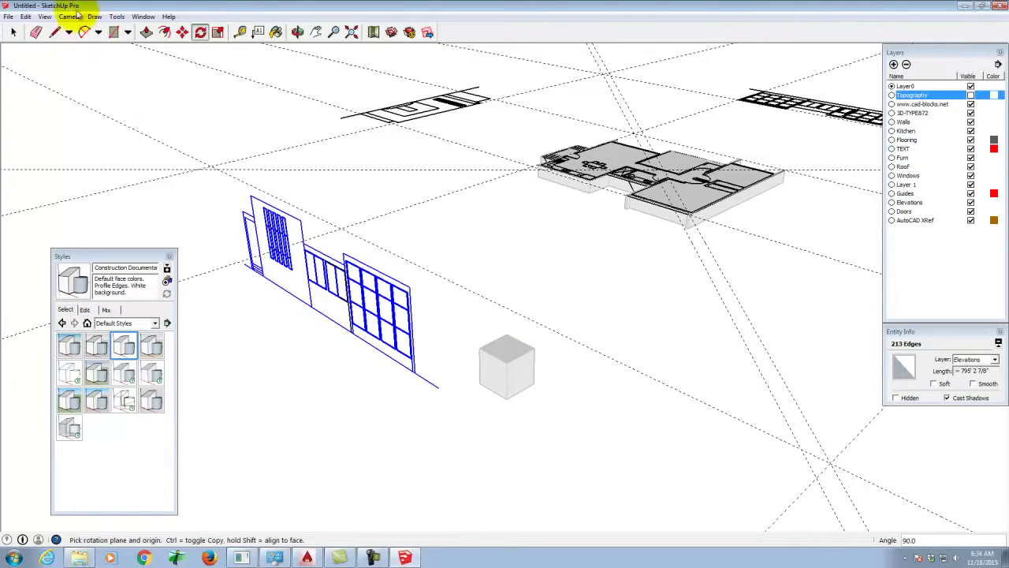
- Draw a line about 33' 7" long from the top of the elevation's entry steps toward the house, parallel to the green axis
click(55, 32)
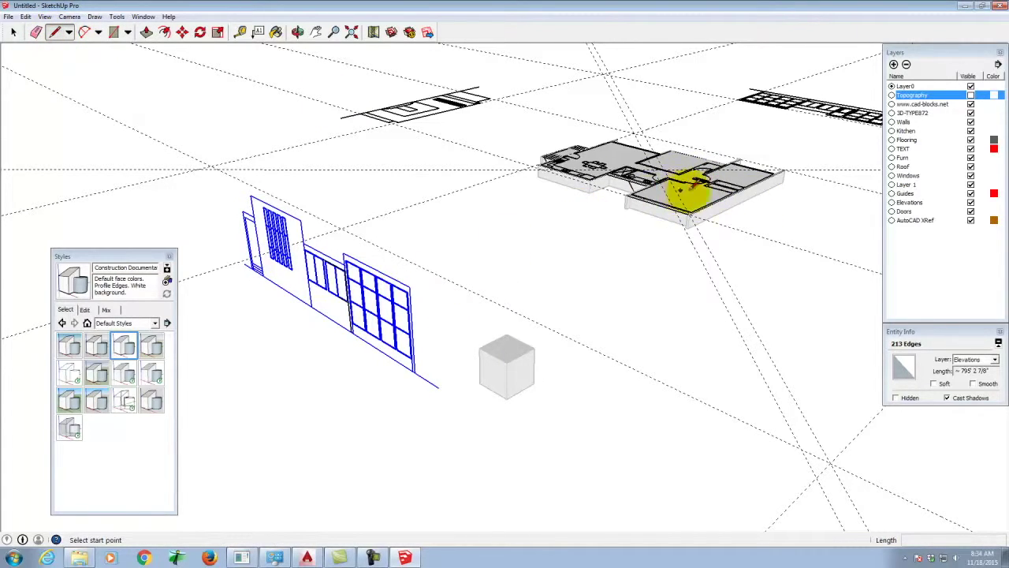
scroll(350, 322, up, 1)
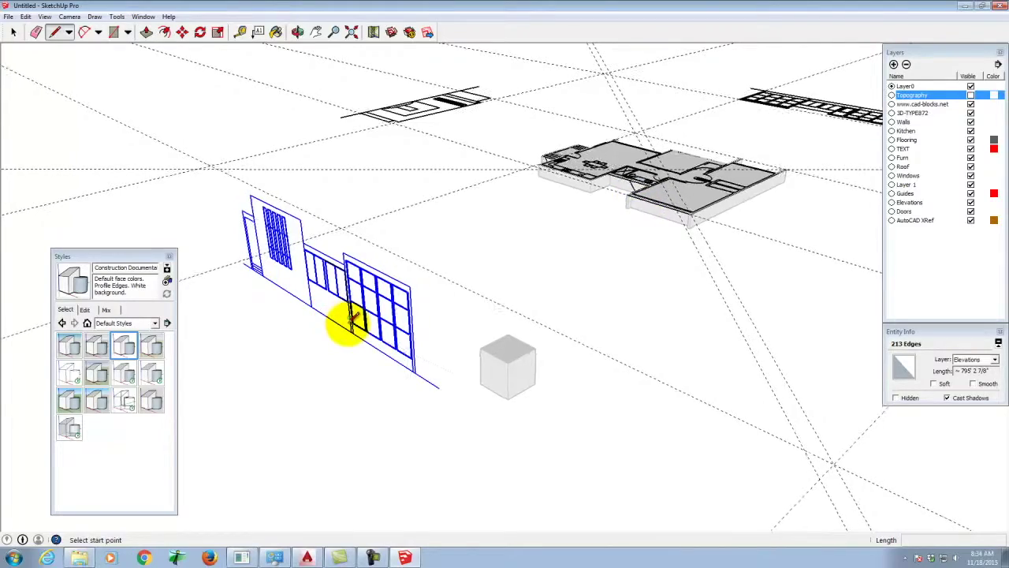
scroll(523, 349, down, 2)
scroll(289, 288, up, 2)
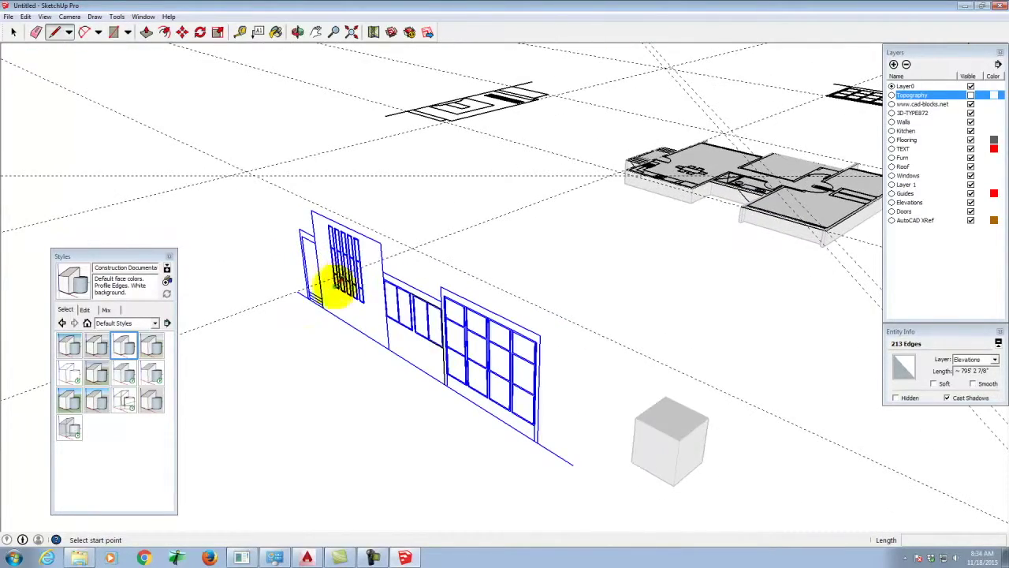
scroll(561, 439, up, 2)
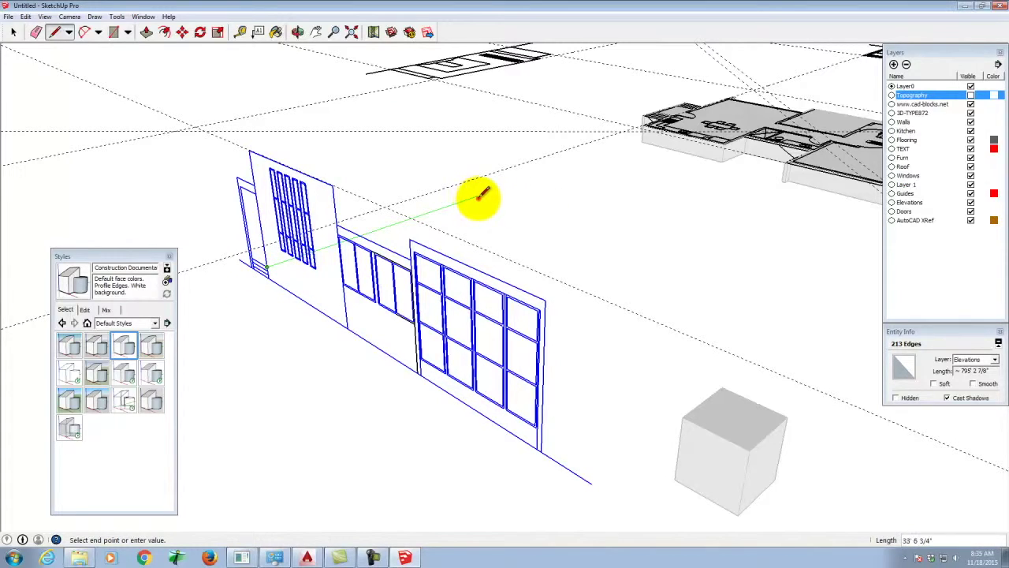
click(477, 196)
key(Return)
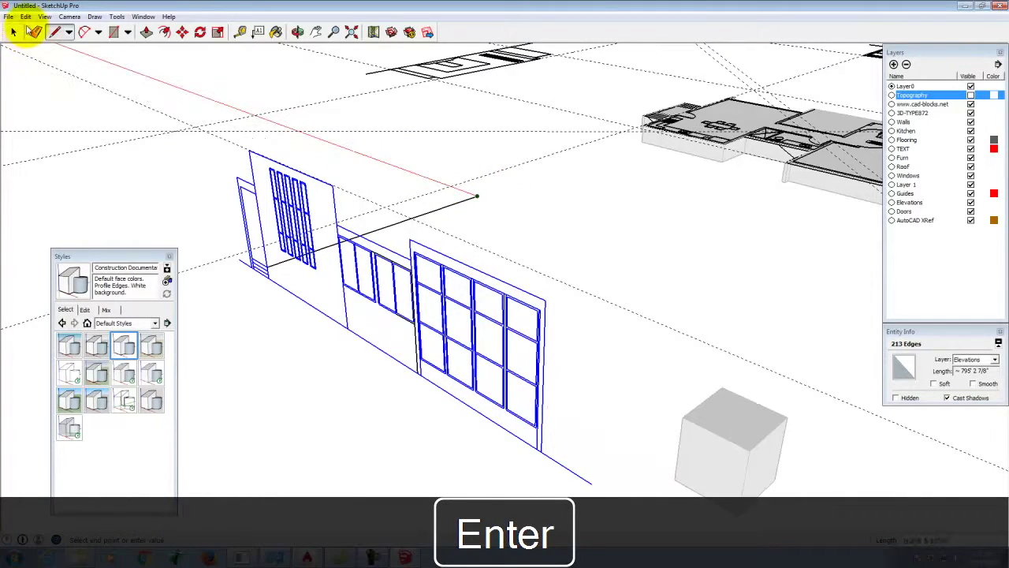
- Add the line to the elevation selection and move both by the line's free end to the floor base's front corner beside the entry steps
click(13, 33)
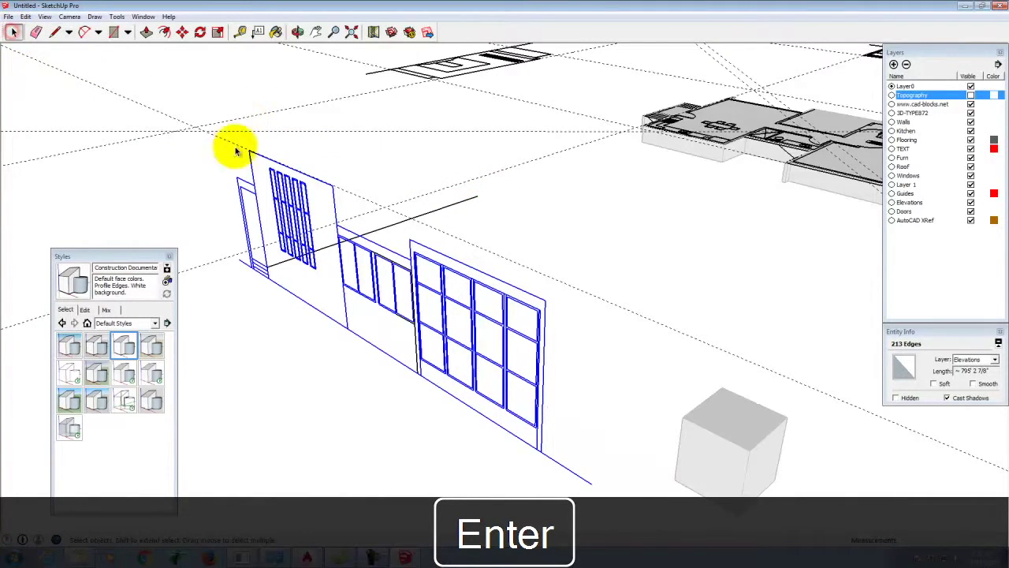
click(470, 201)
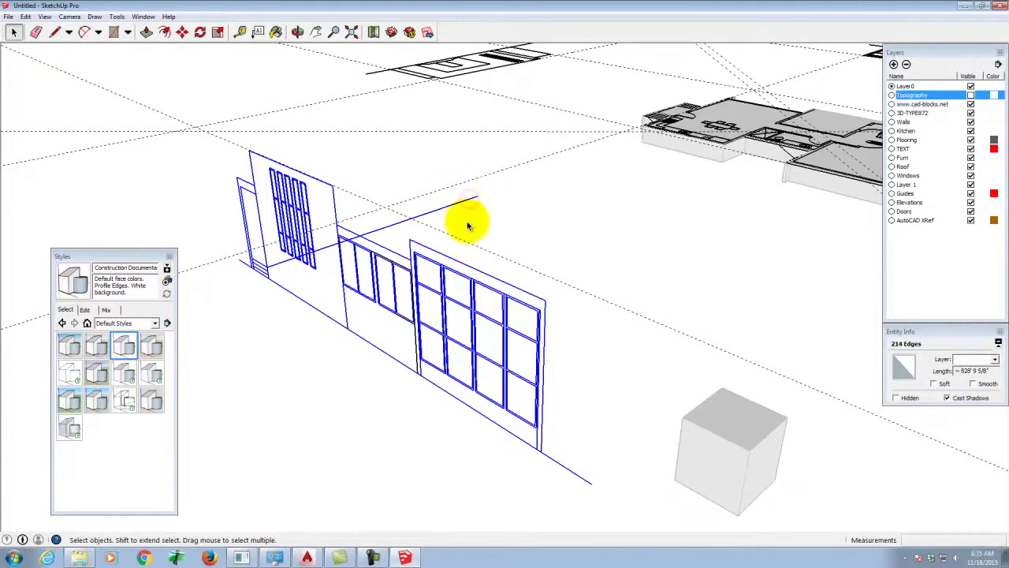
click(182, 32)
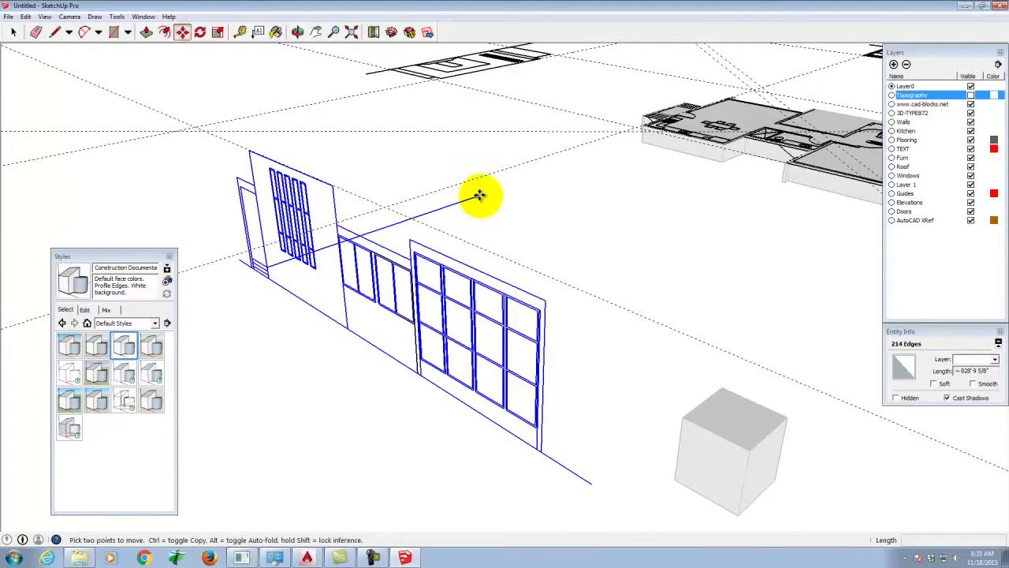
click(480, 195)
scroll(660, 107, up, 7)
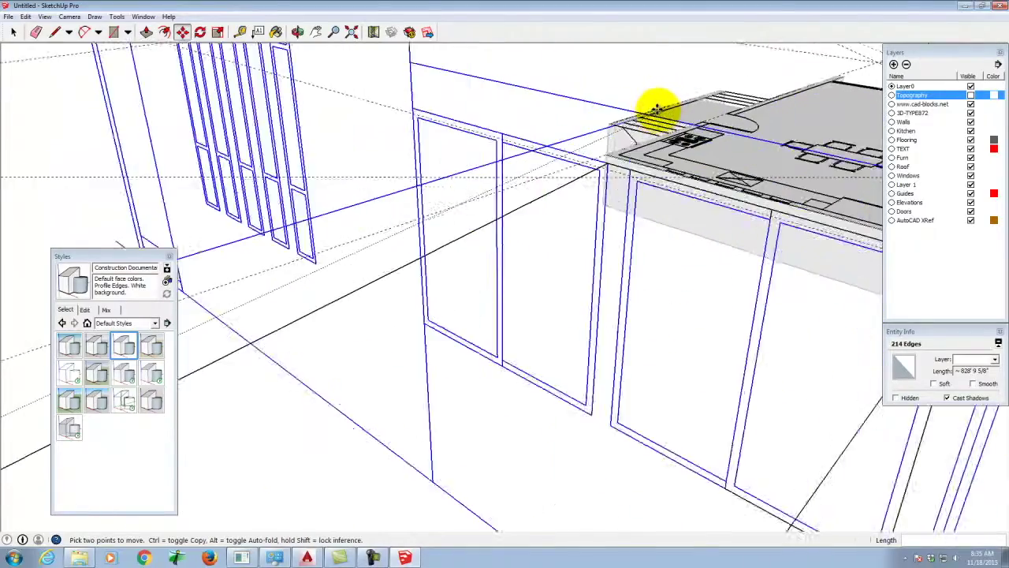
scroll(704, 118, up, 3)
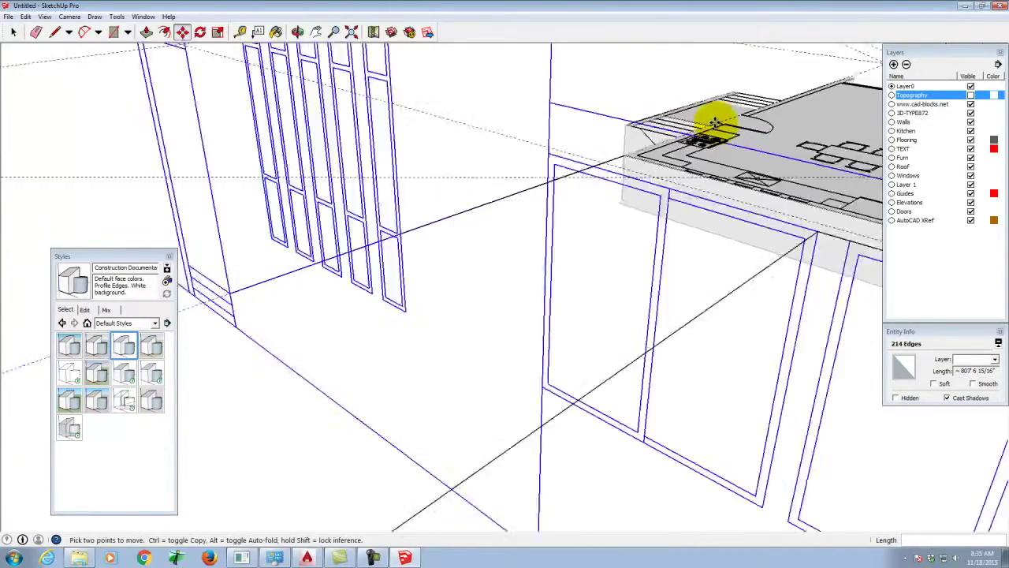
click(711, 127)
- Delete the stray drawing geometry lying far away from the house inside the AutoCAD XRef component
click(16, 35)
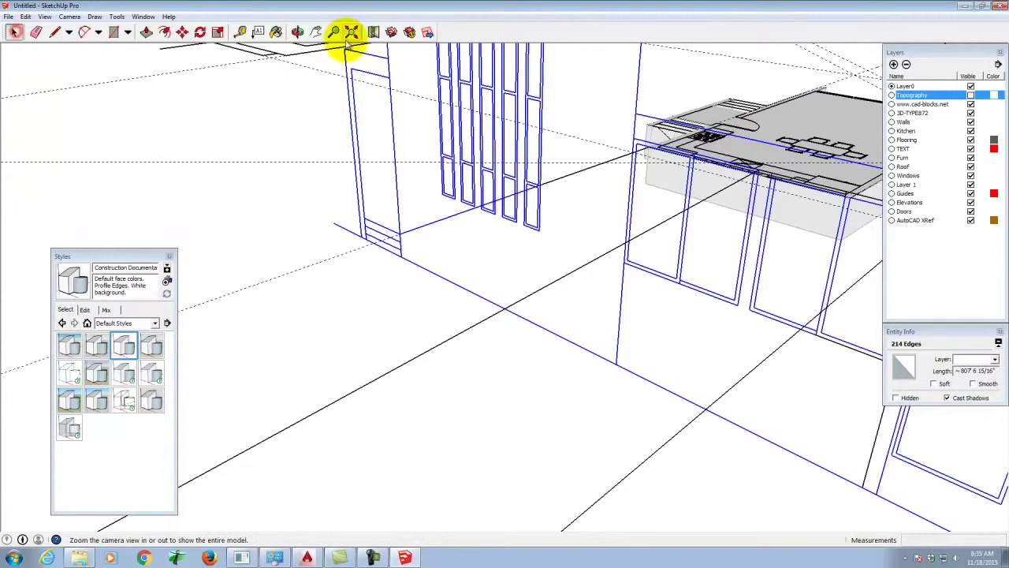
click(353, 32)
scroll(597, 284, down, 4)
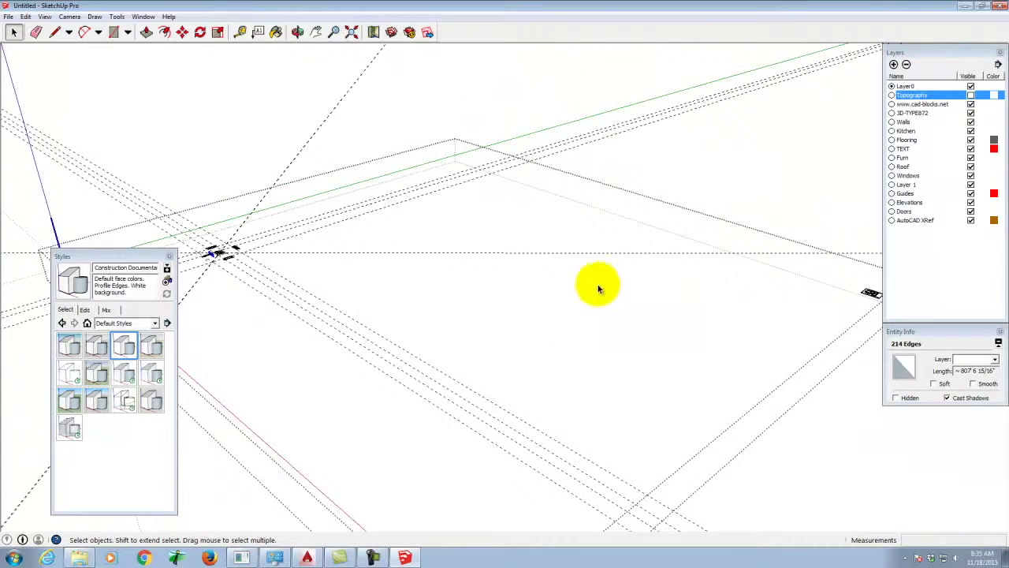
drag(759, 272, 842, 323)
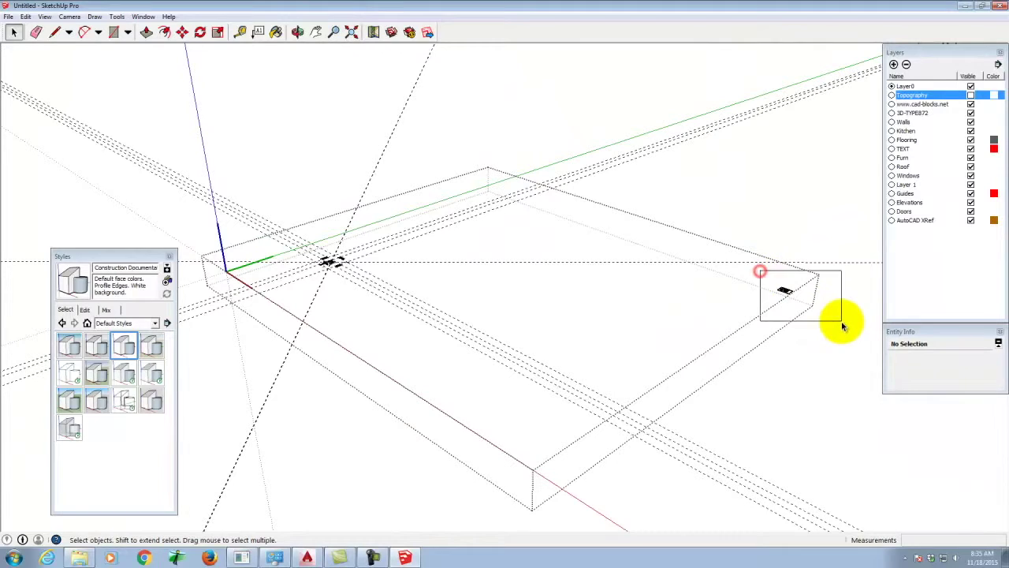
key(Delete)
scroll(639, 346, down, 1)
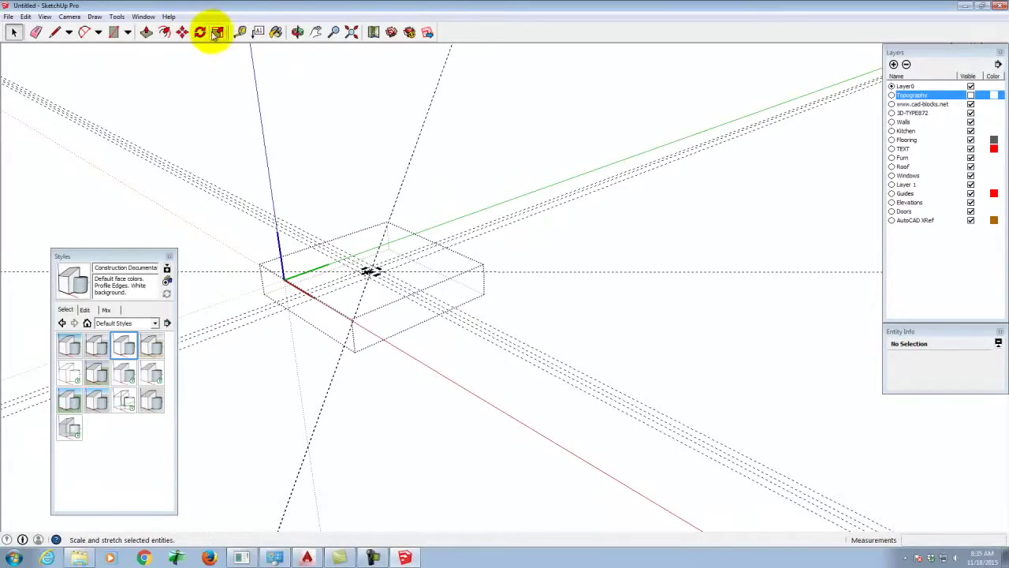
- Delete the two stray long lines running out in front of the upright front elevation
click(352, 32)
middle_drag(258, 172, 321, 192)
scroll(378, 191, up, 4)
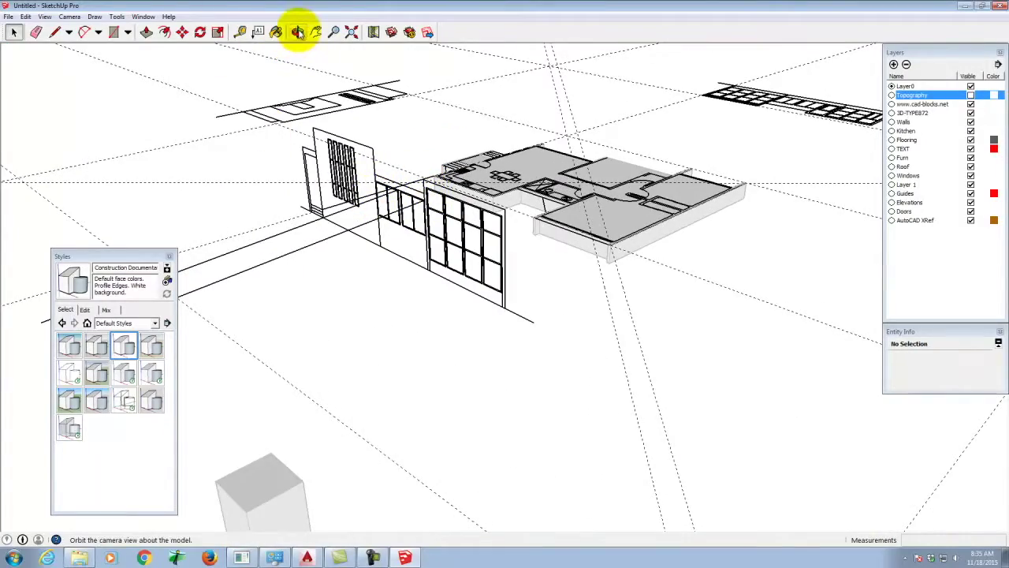
click(298, 32)
drag(266, 236, 456, 281)
click(13, 35)
drag(444, 371, 329, 354)
key(Delete)
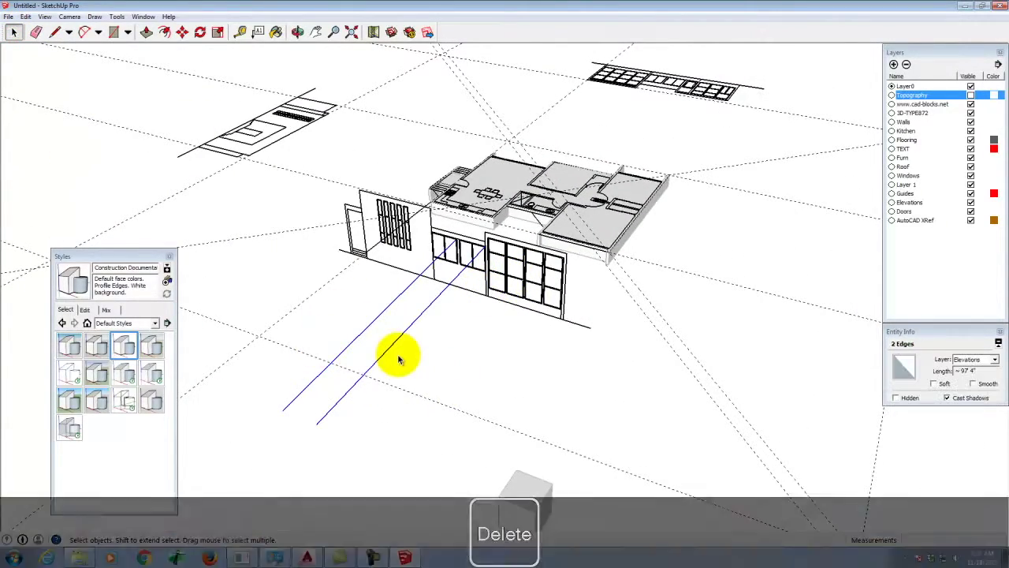
- Build a second helper cube beside the right side elevation from a rectangle about 6' 1" by 7' 11", extruded upward about 5' 9"
middle_drag(416, 355, 604, 347)
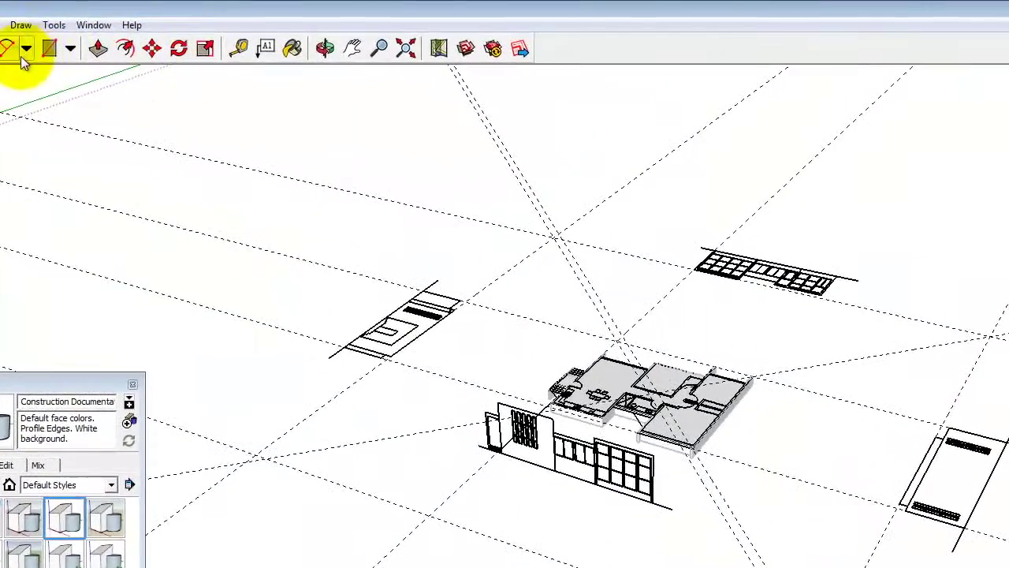
click(51, 49)
drag(1008, 418, 1003, 416)
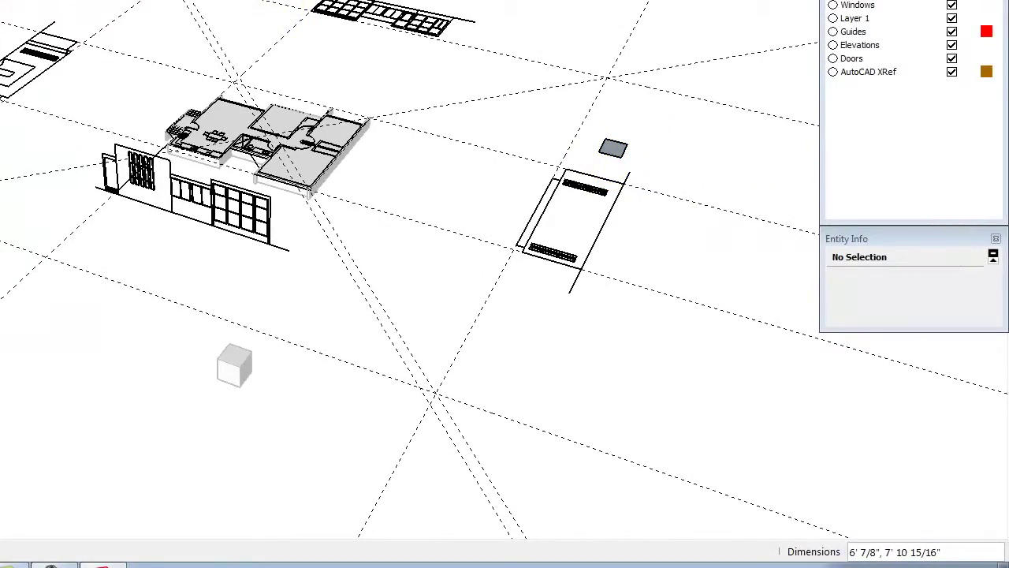
key(p)
click(613, 147)
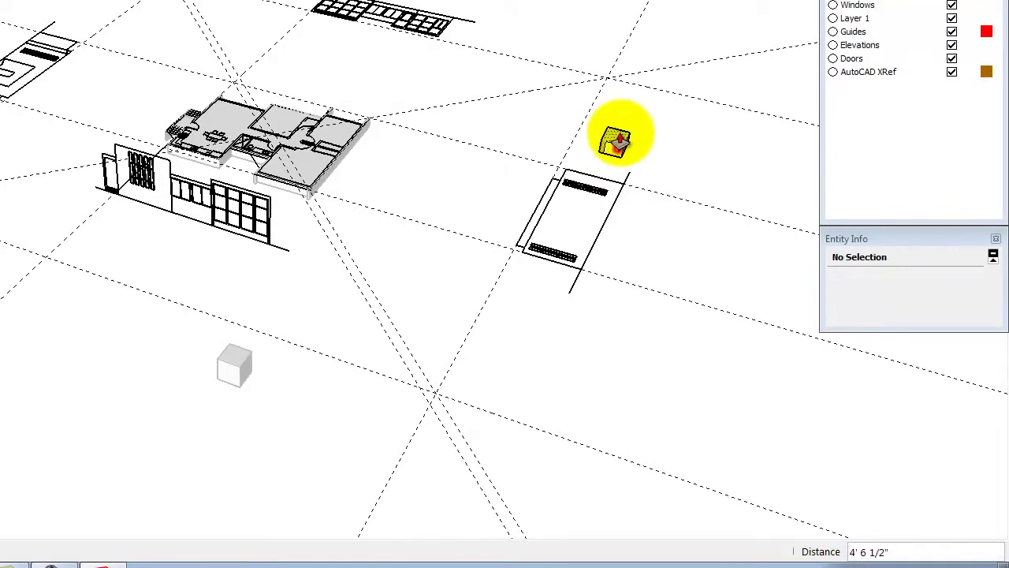
click(654, 197)
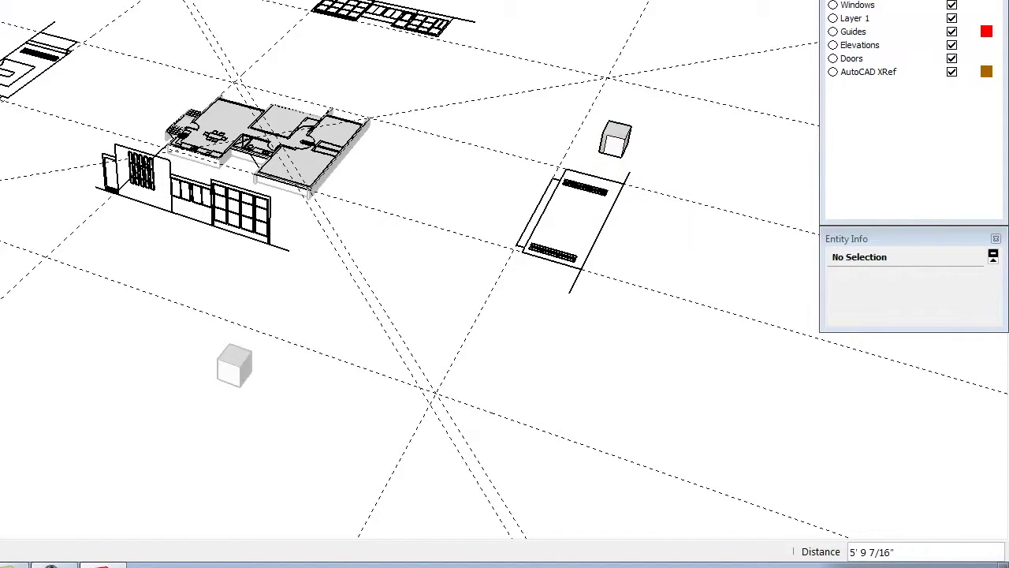
key(space)
drag(521, 139, 652, 322)
click(515, 117)
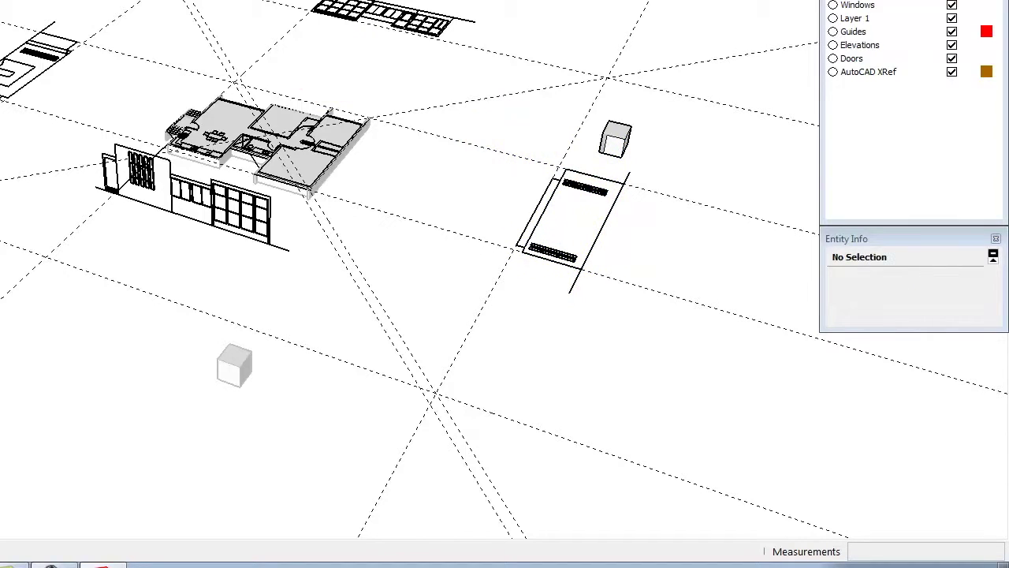
middle_drag(469, 142, 585, 265)
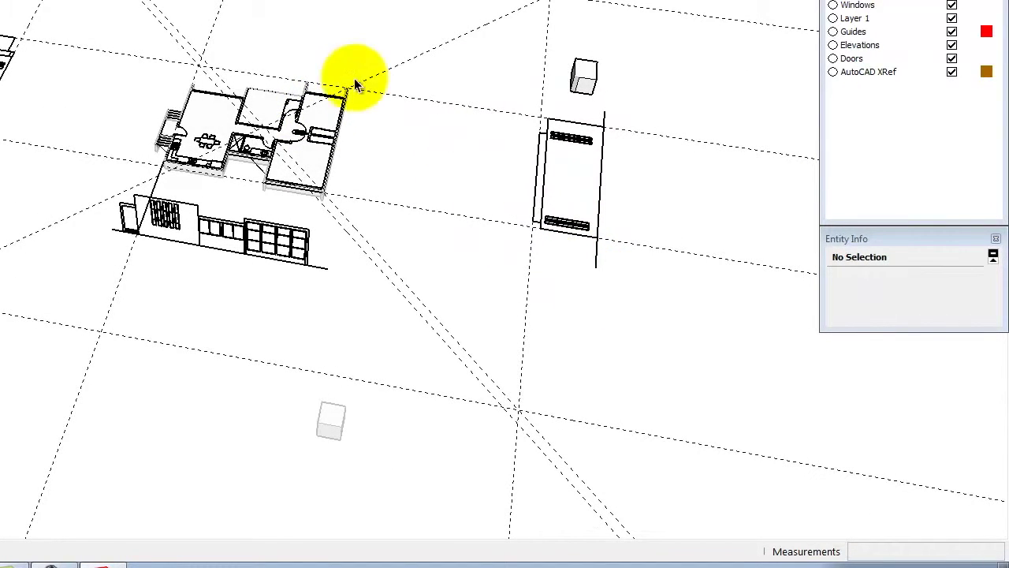
- Select the whole right side elevation and rotate it 90 degrees upright, using the helper cube beside it for the rotation plane
drag(510, 95, 722, 320)
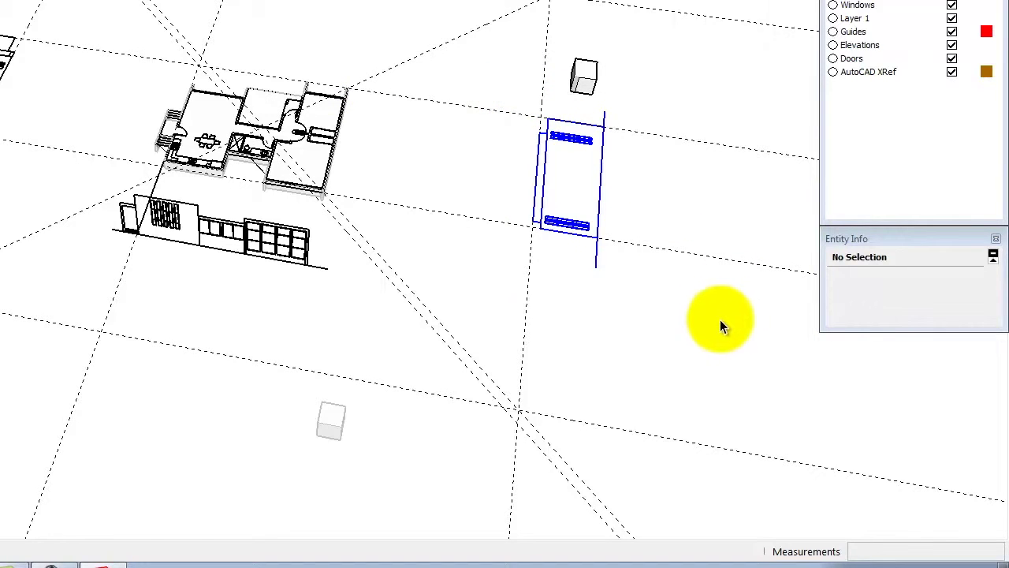
key(q)
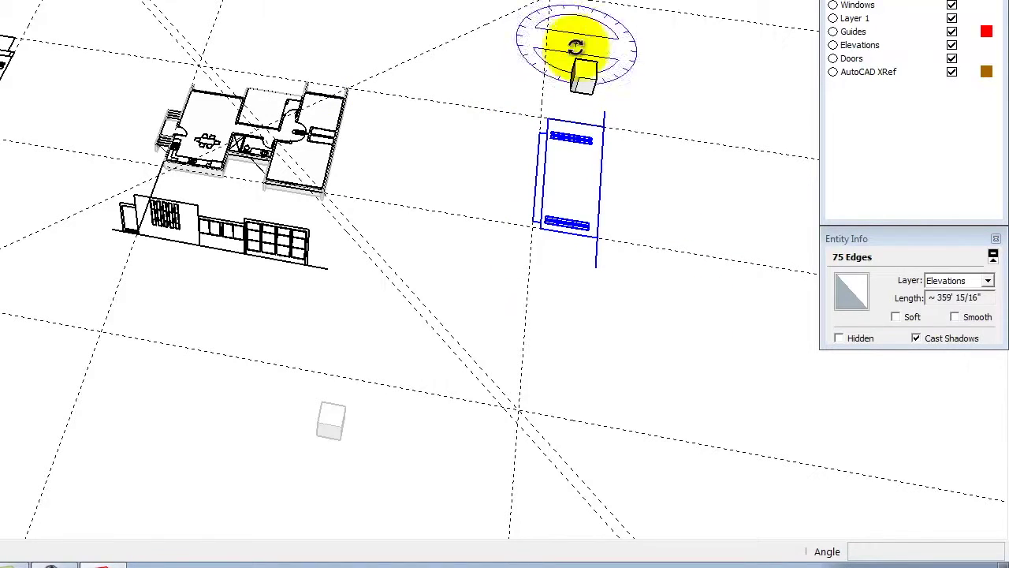
click(593, 94)
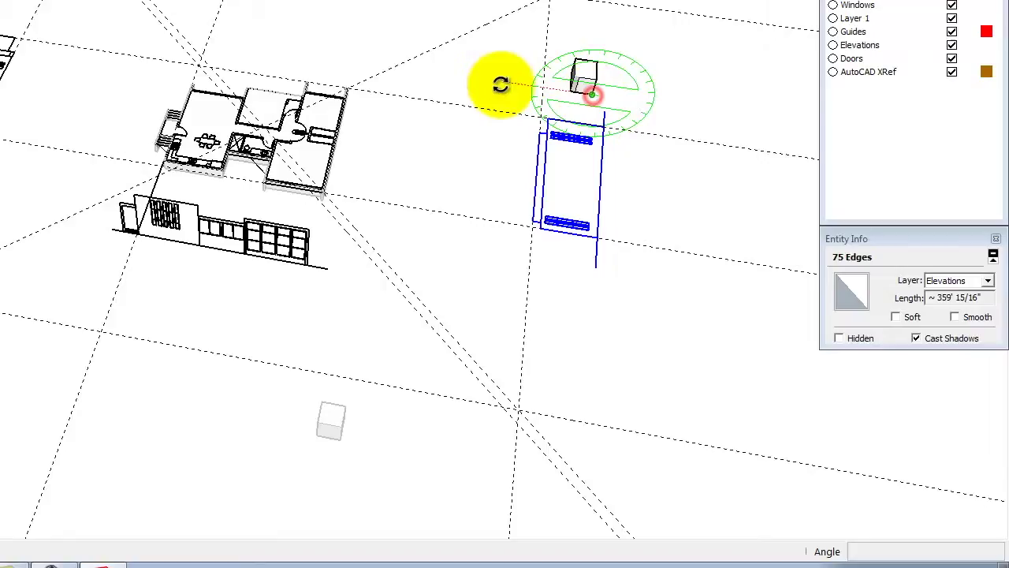
click(500, 83)
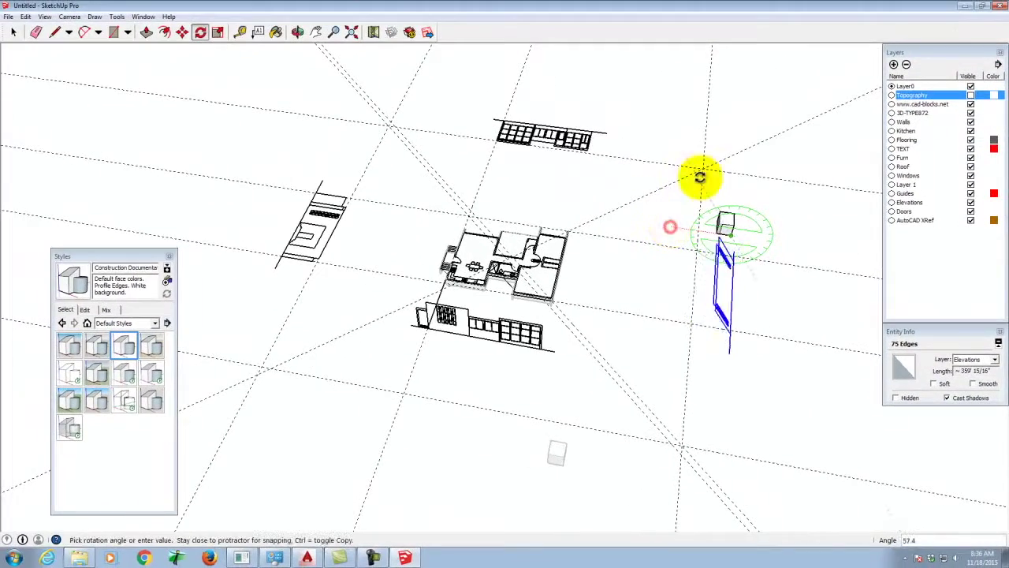
click(751, 189)
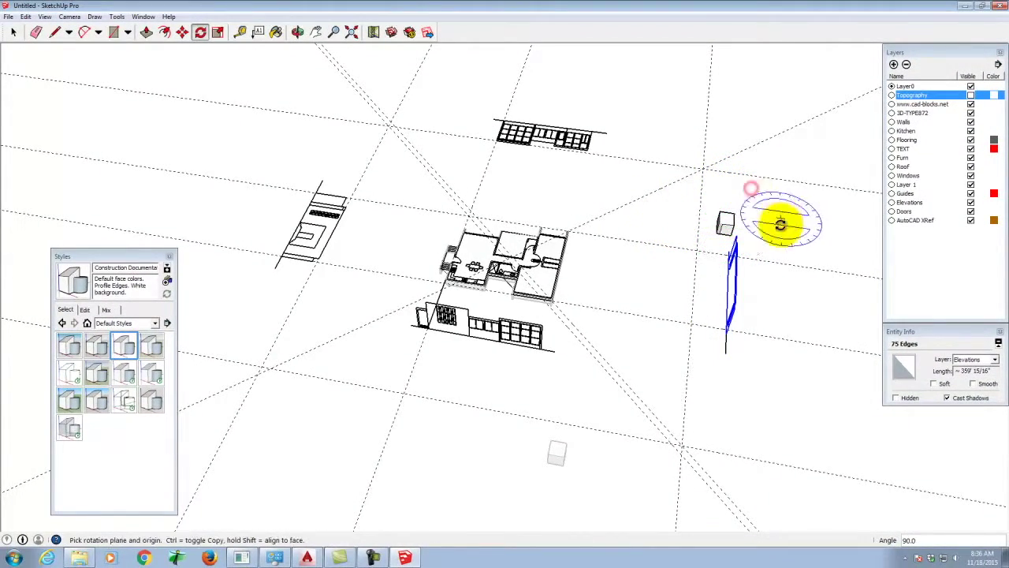
- Draw a line about 42' long from the upright right side elevation's front base corner, running perpendicular to it towards the house
click(55, 33)
scroll(781, 338, up, 2)
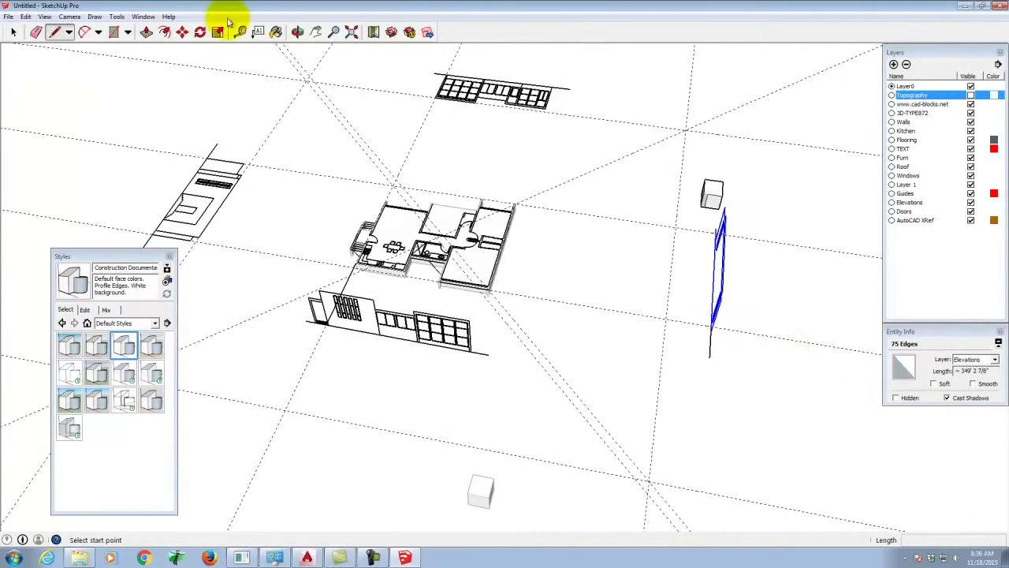
click(297, 33)
drag(716, 295, 407, 101)
mouse_move(575, 292)
mouse_down()
mouse_move(591, 317)
mouse_move(552, 292)
mouse_up()
click(54, 32)
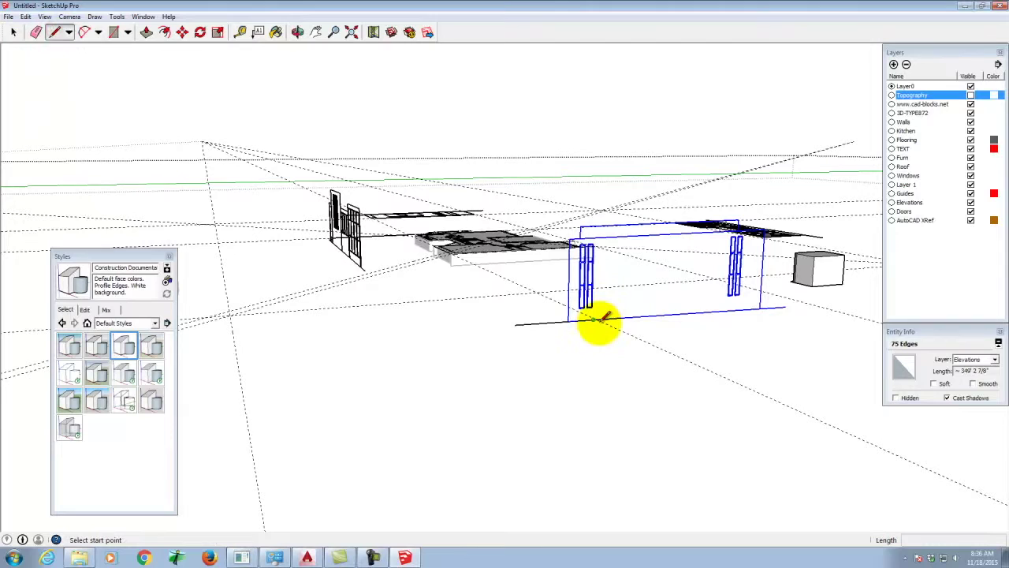
click(568, 320)
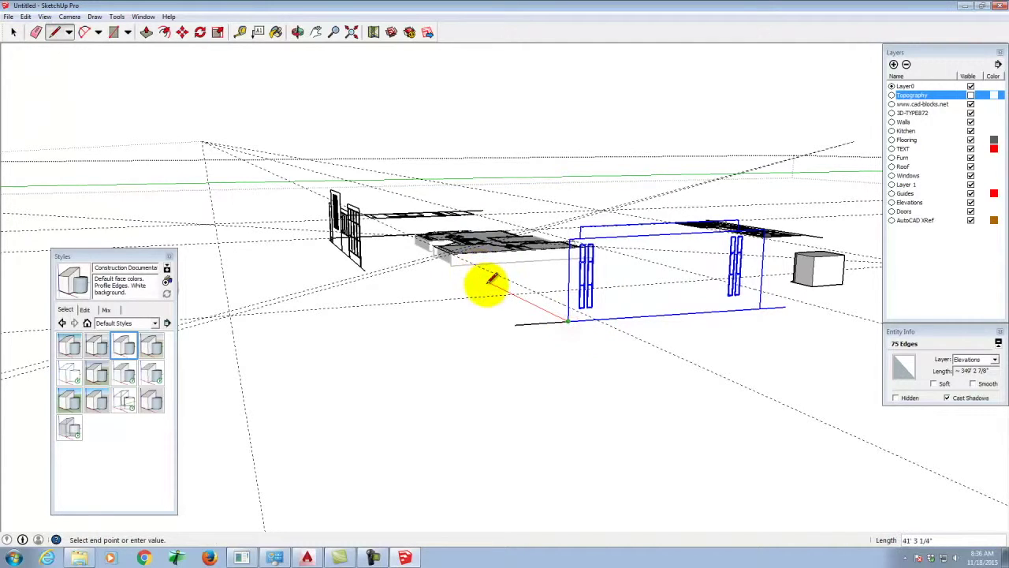
key(Return)
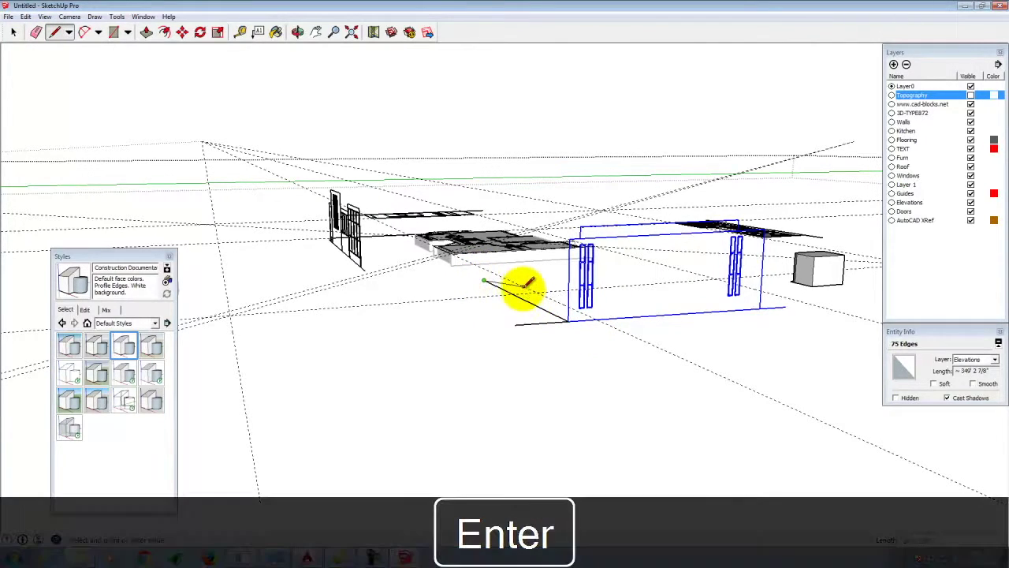
- Add the new line and the remaining ground line to the elevation selection and move everything by the line's free end to the floor base's front right corner
click(11, 33)
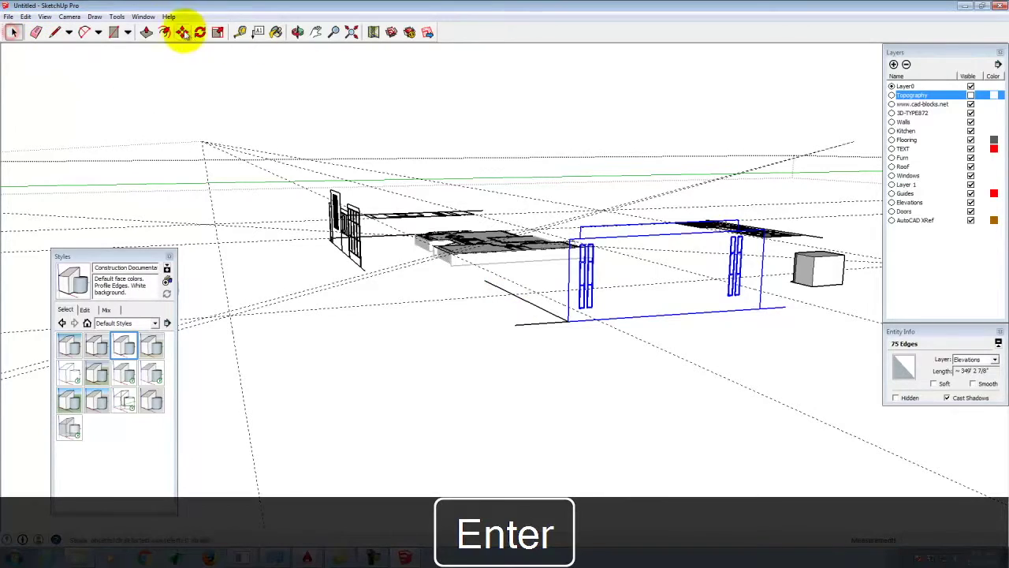
scroll(473, 198, down, 1)
click(296, 32)
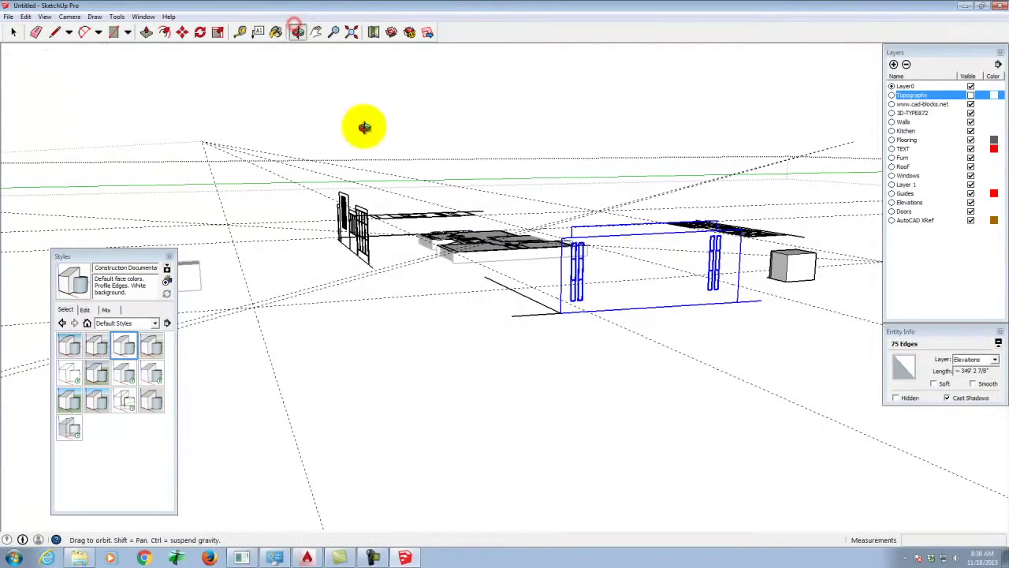
drag(368, 132, 655, 437)
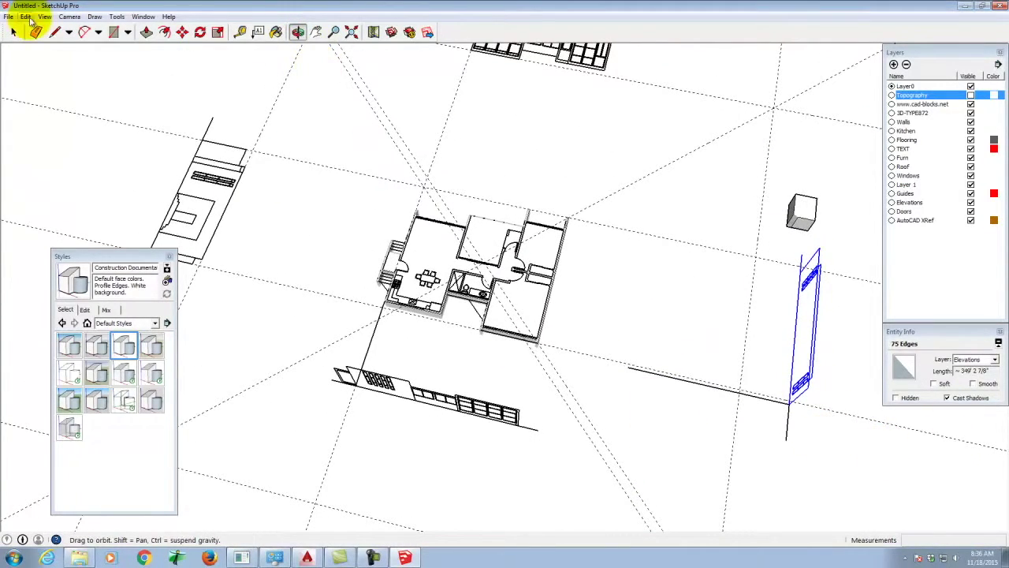
click(15, 33)
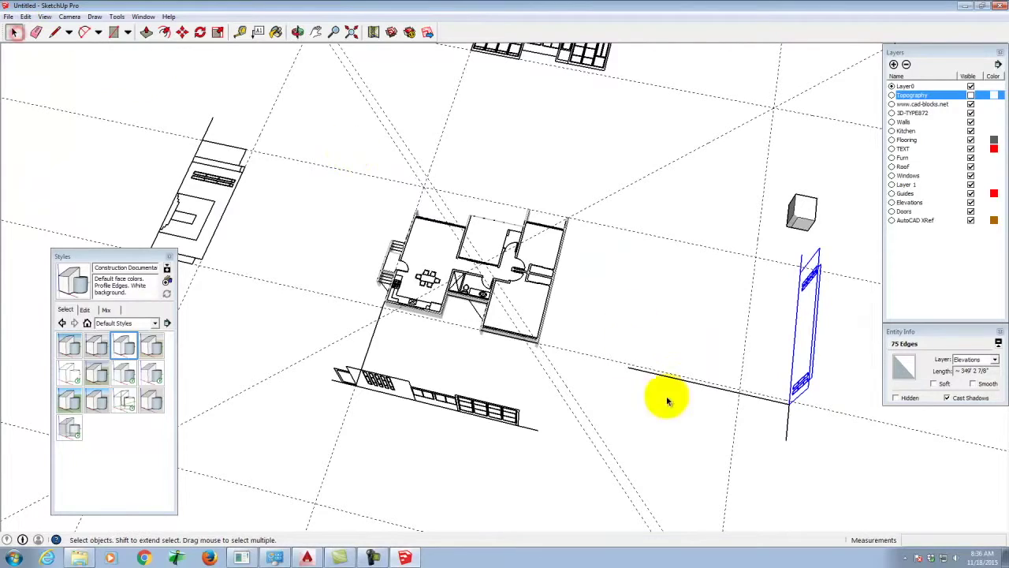
shift+click(728, 390)
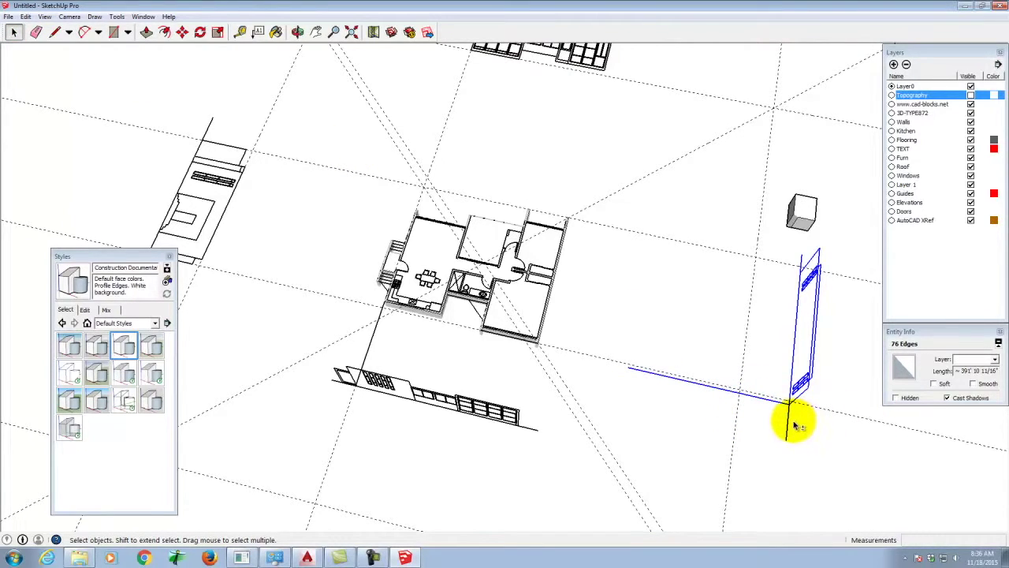
shift+click(788, 423)
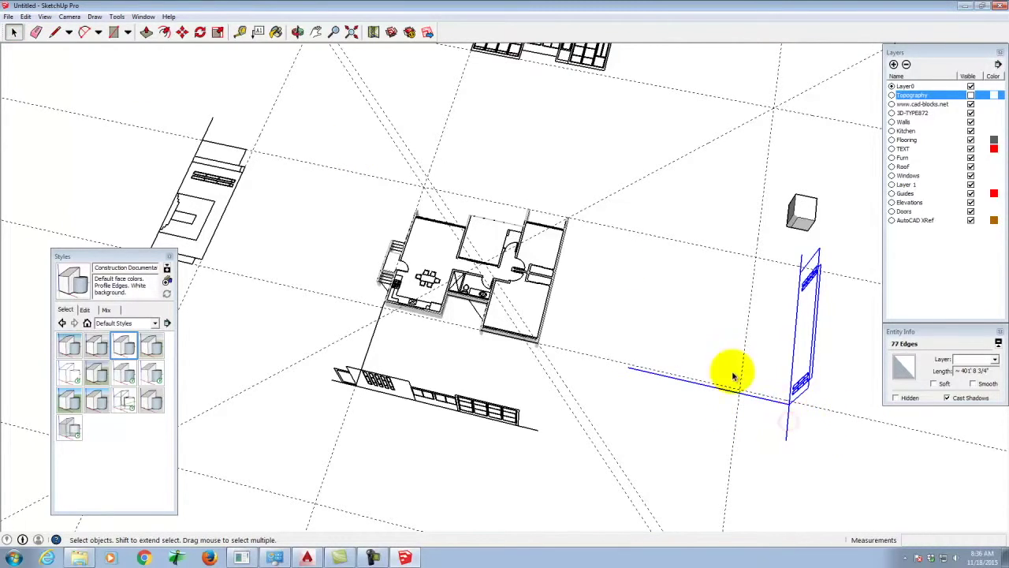
click(181, 34)
click(629, 372)
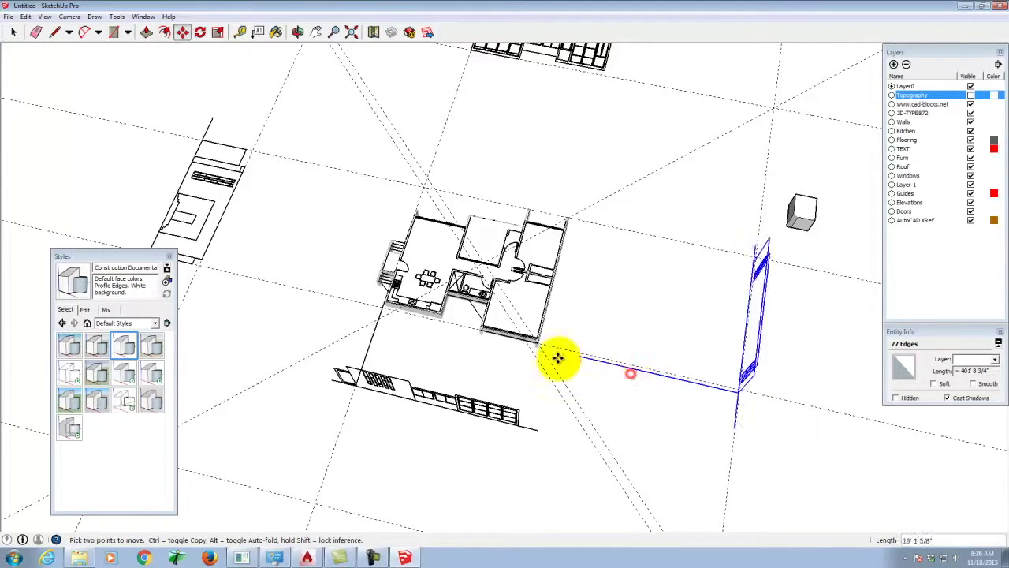
scroll(547, 343, up, 5)
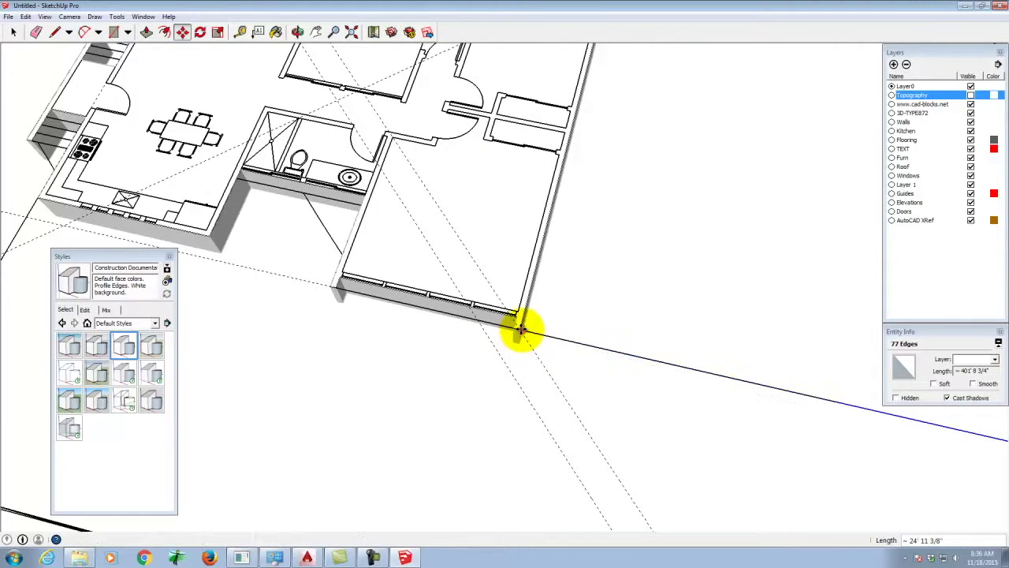
click(520, 329)
scroll(484, 301, down, 5)
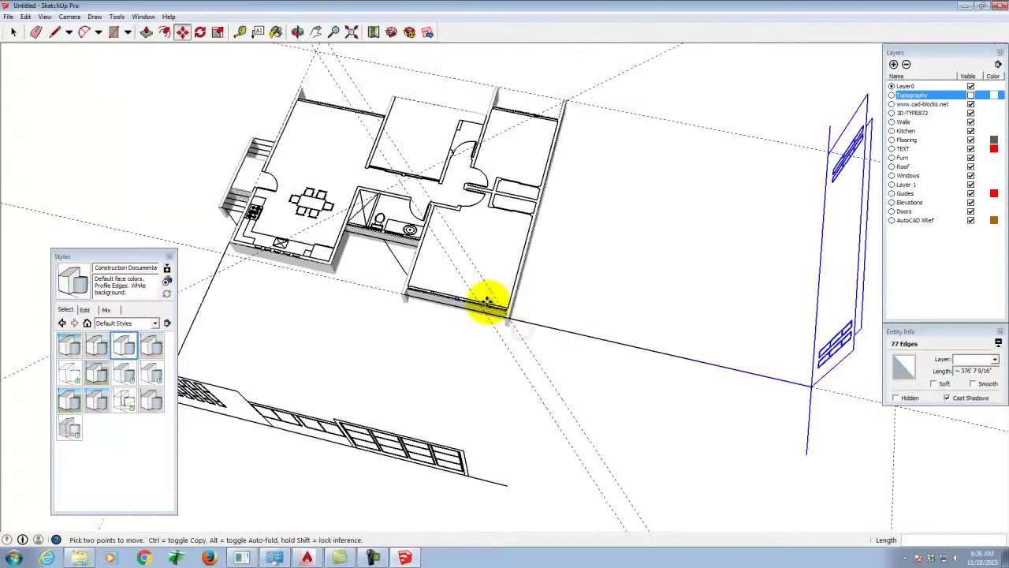
- Draw a line about 71' long from the upright front elevation's upper right corner across the house towards the flat rear elevation
click(296, 31)
drag(684, 367, 523, 295)
drag(573, 249, 400, 226)
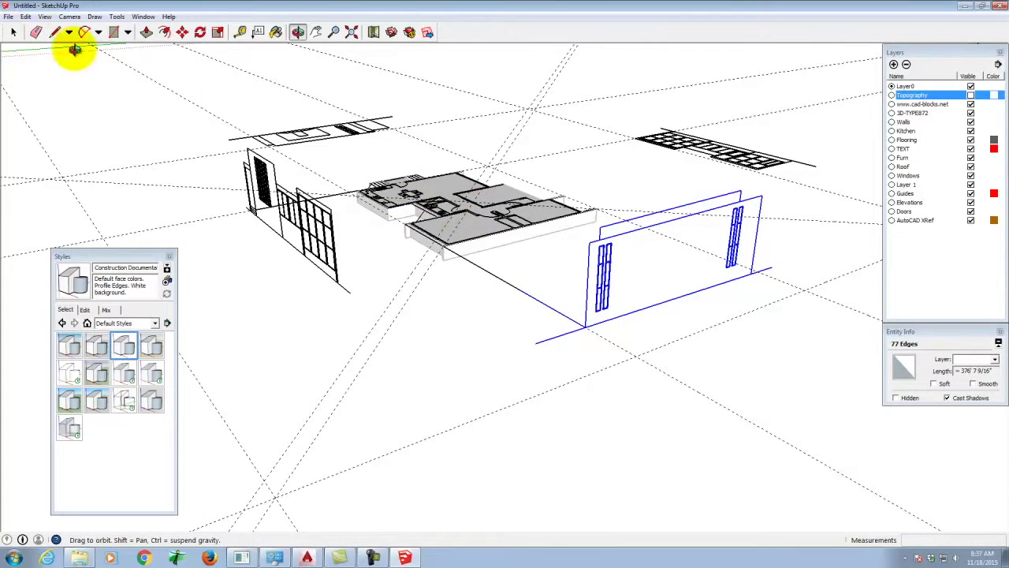
click(52, 32)
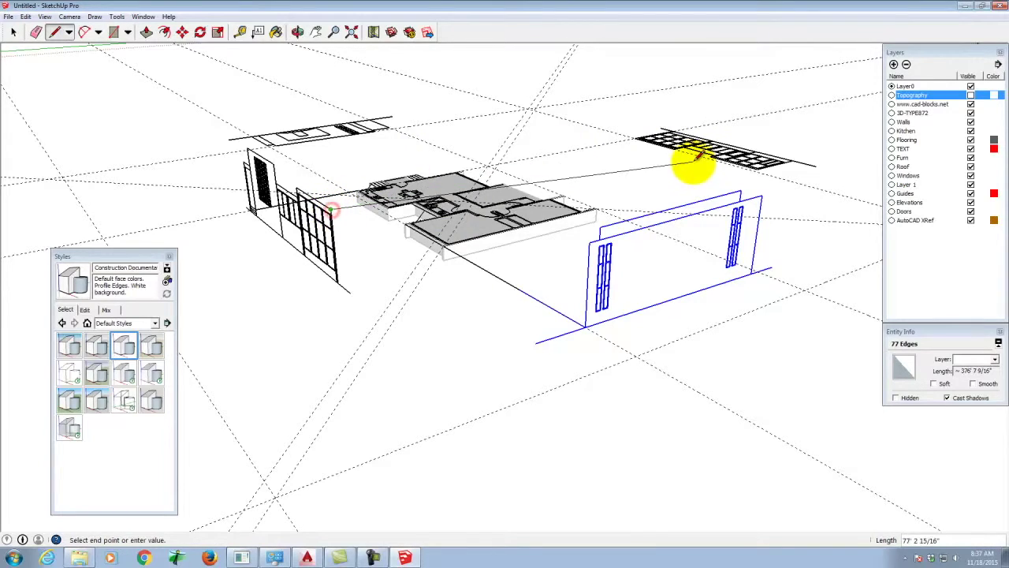
click(629, 148)
key(Return)
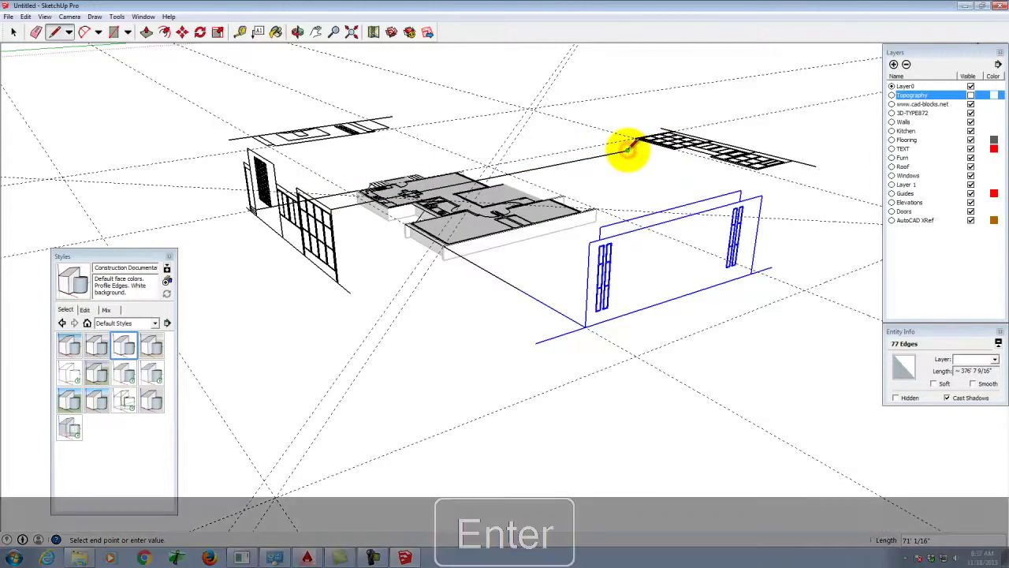
- Draw a reference line from the upper corner of the selected standing elevation across the floor plan, parallel to the existing lower reference line
click(14, 31)
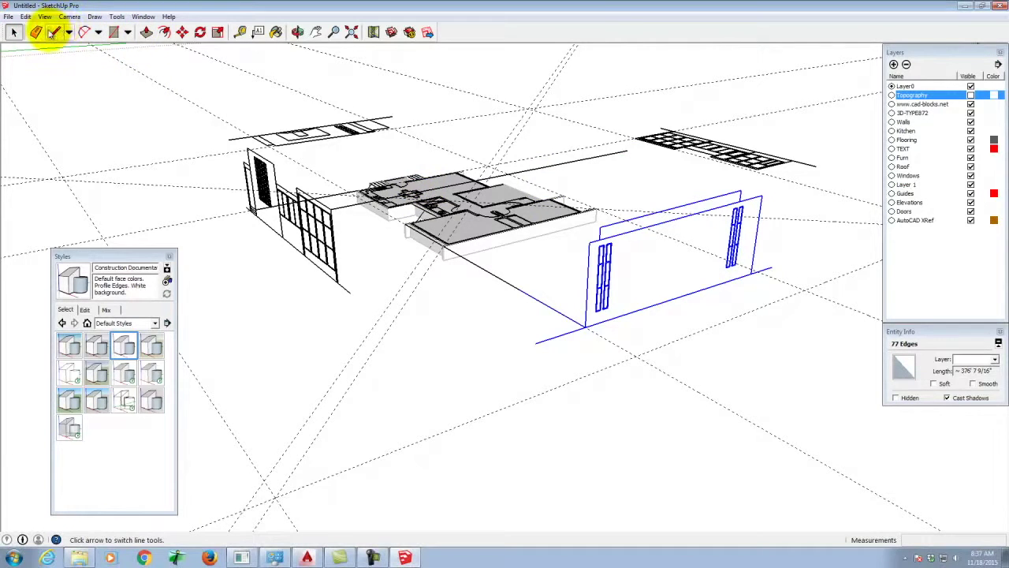
click(58, 32)
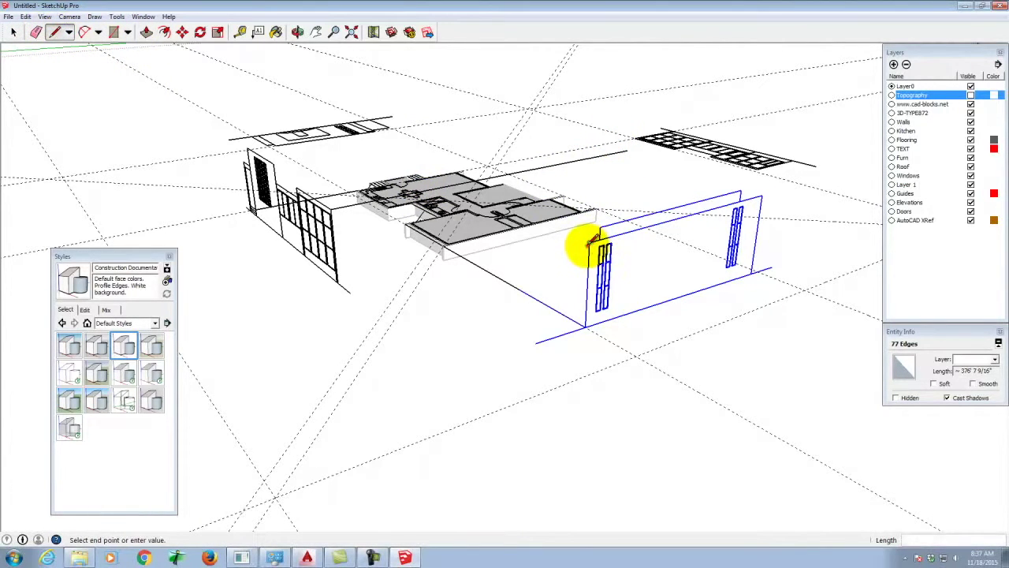
key(Return)
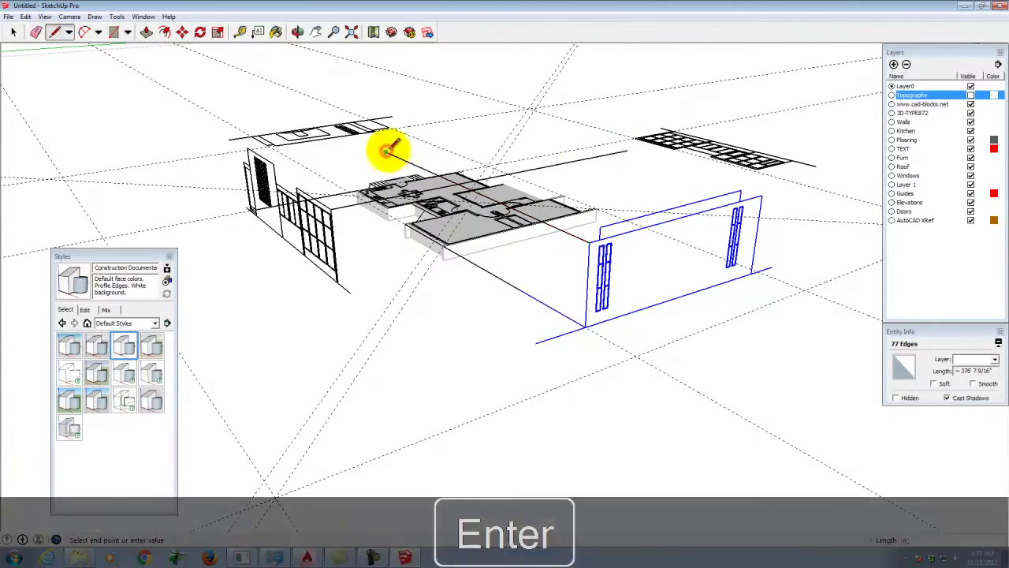
click(13, 33)
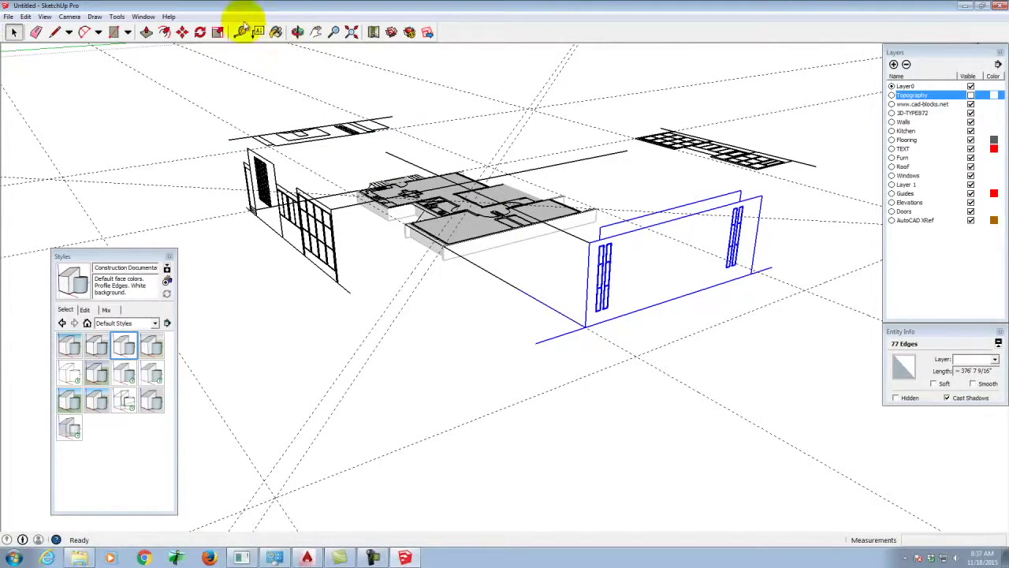
- Draw a vertical line about 14' 1 1/2" from the floor plan's outer corner to the upper reference line, and delete the face that forms
click(297, 32)
drag(410, 148, 458, 306)
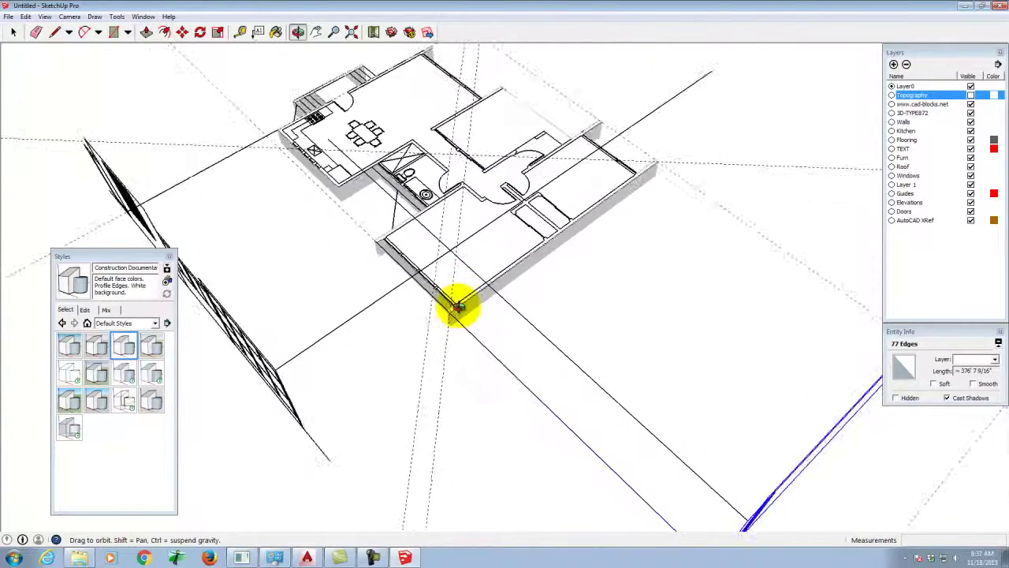
scroll(445, 315, up, 3)
click(55, 32)
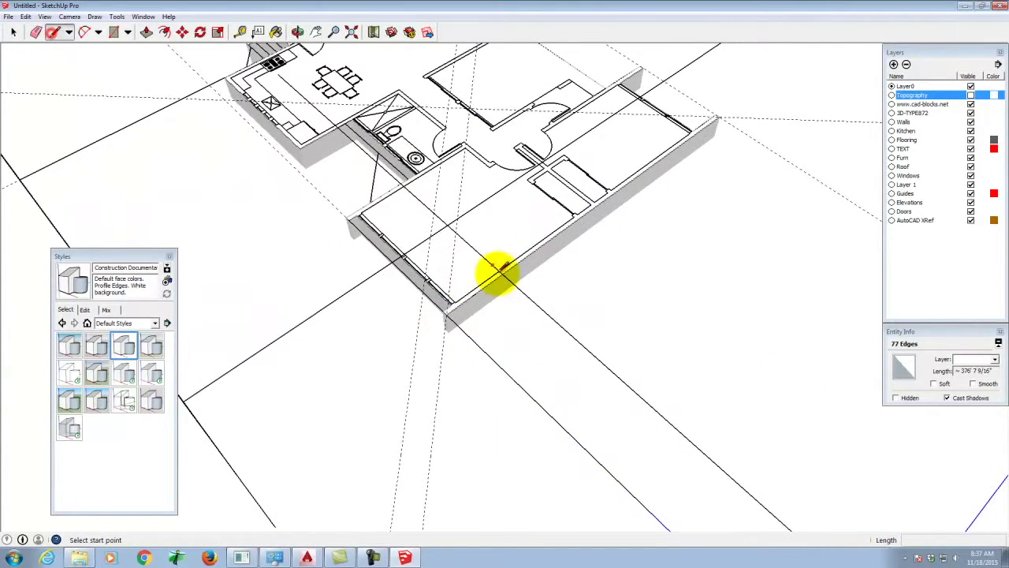
scroll(450, 158, down, 2)
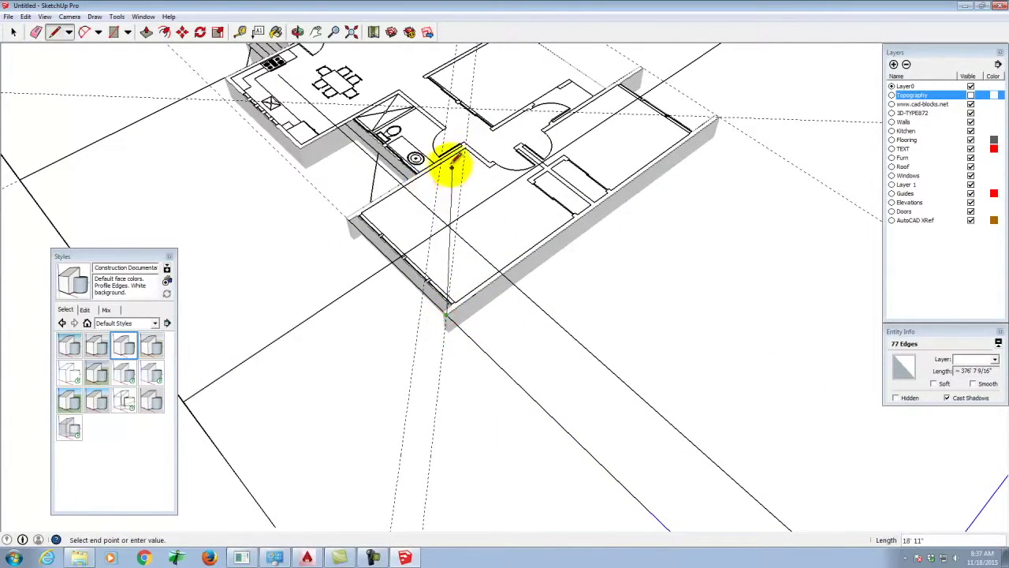
scroll(450, 225, down, 3)
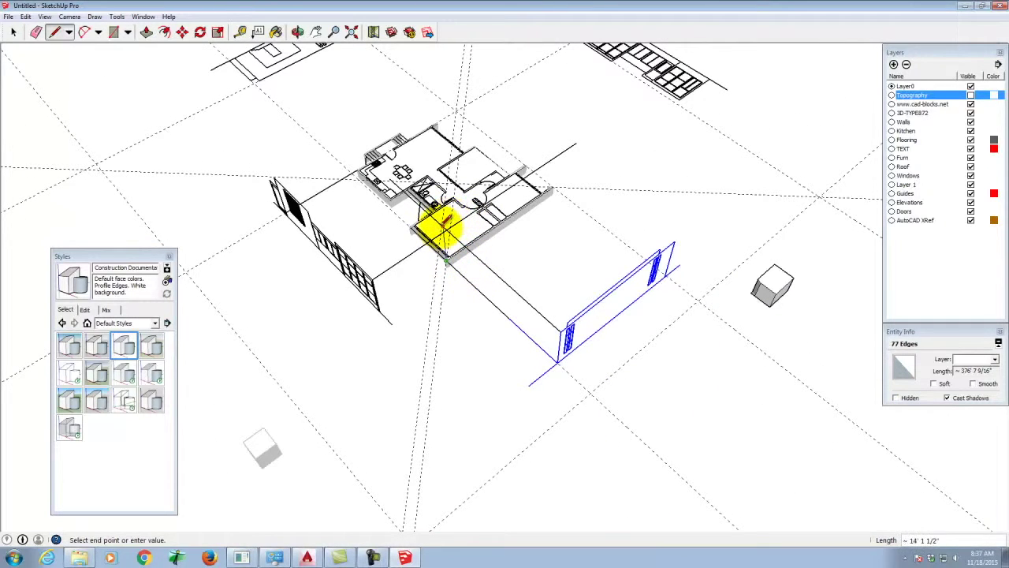
click(446, 226)
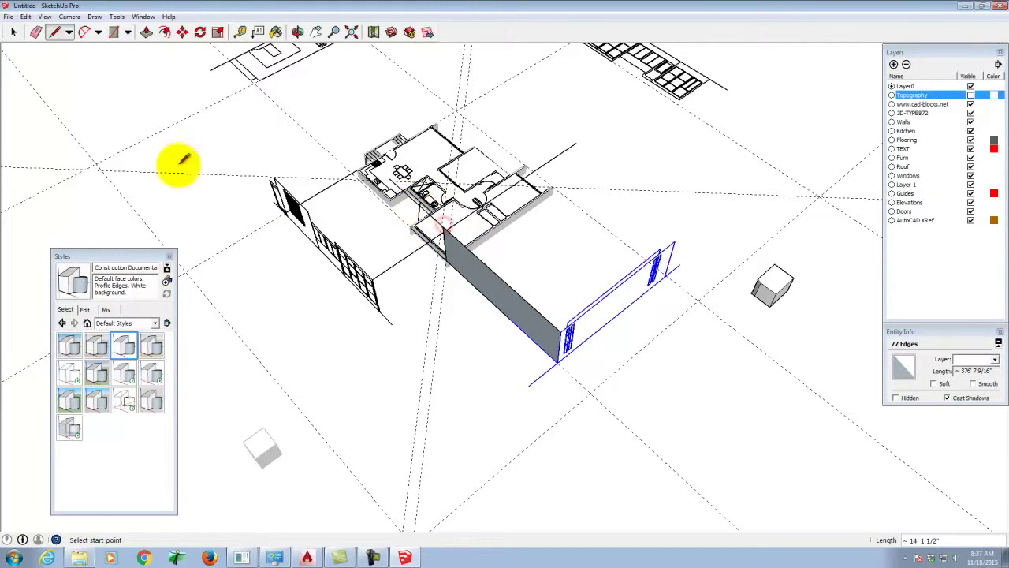
click(13, 34)
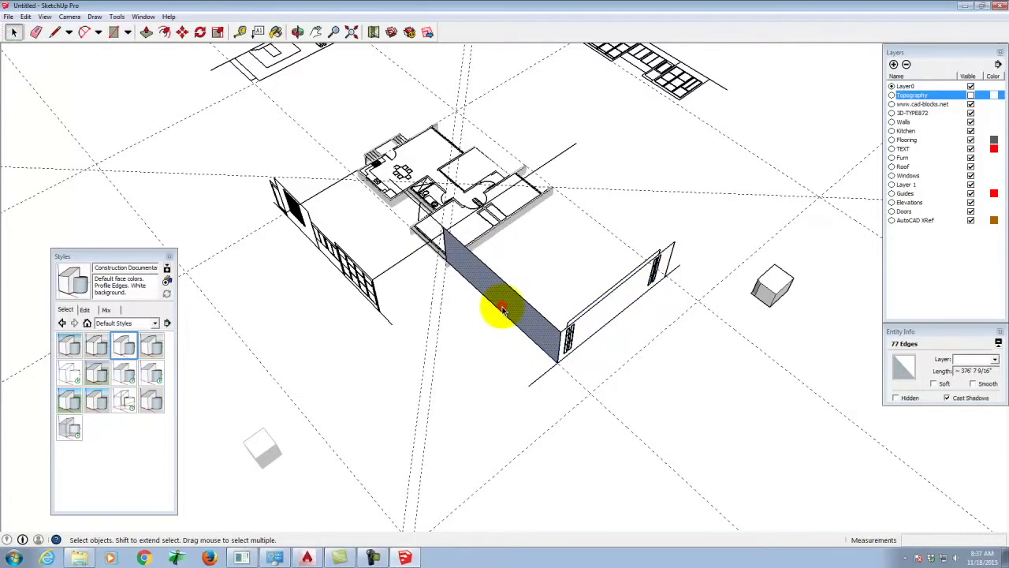
key(Delete)
- Move the two-window elevation with its reference lines vertically about 2' 1 1/2" to match the other standing elevation's reference line
scroll(443, 230, up, 4)
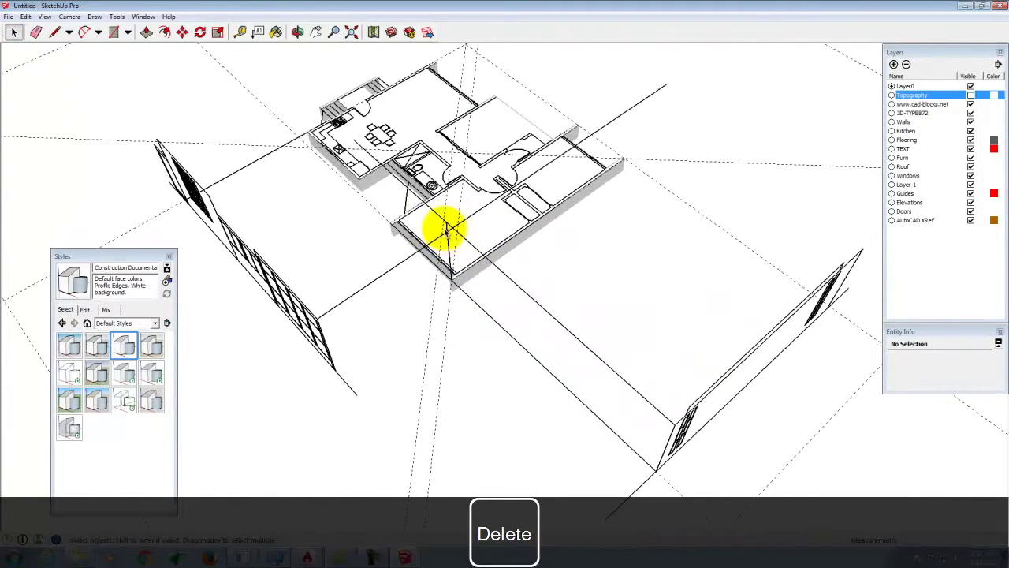
scroll(453, 268, down, 6)
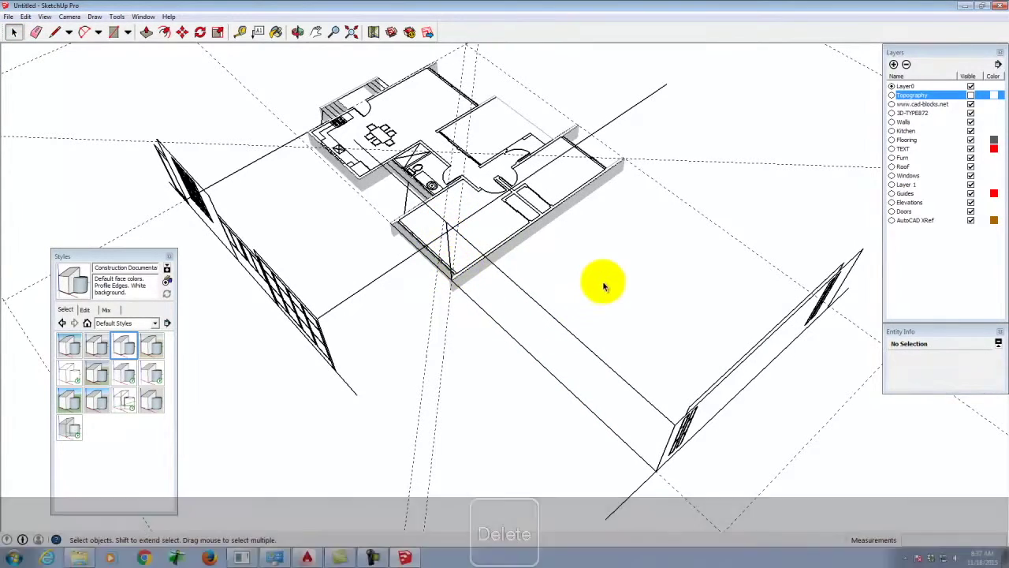
drag(798, 264, 656, 467)
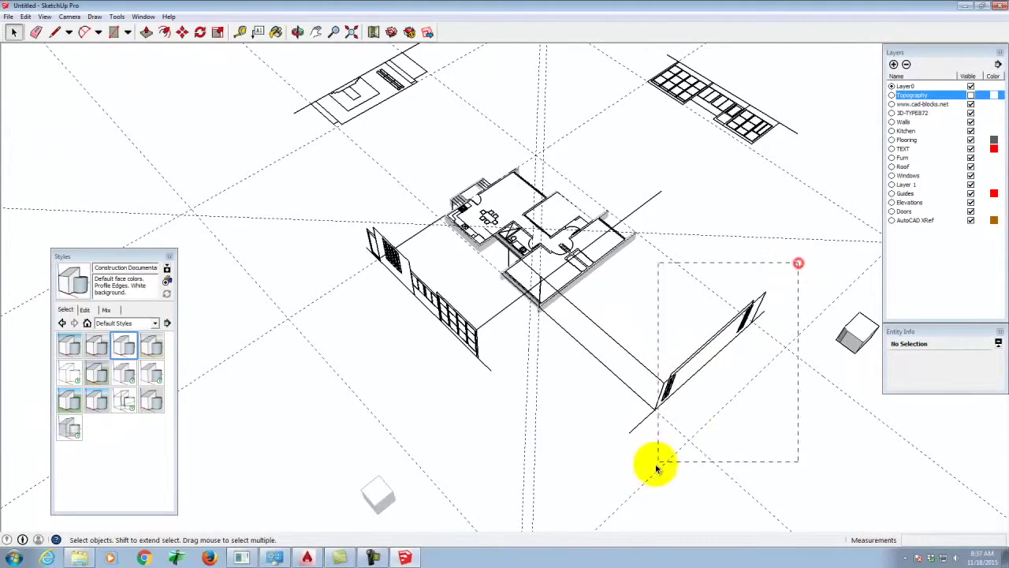
scroll(536, 265, up, 6)
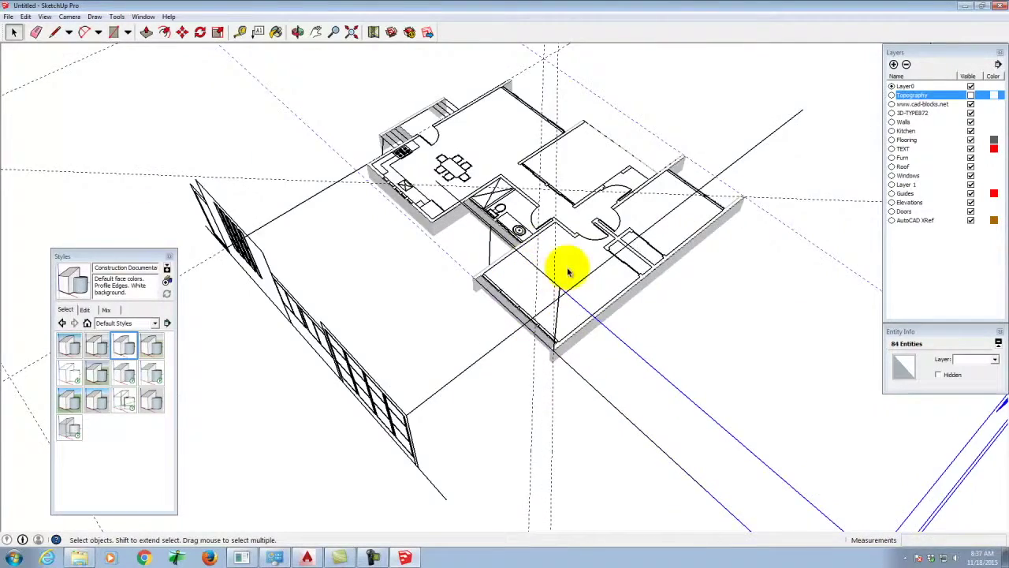
click(182, 33)
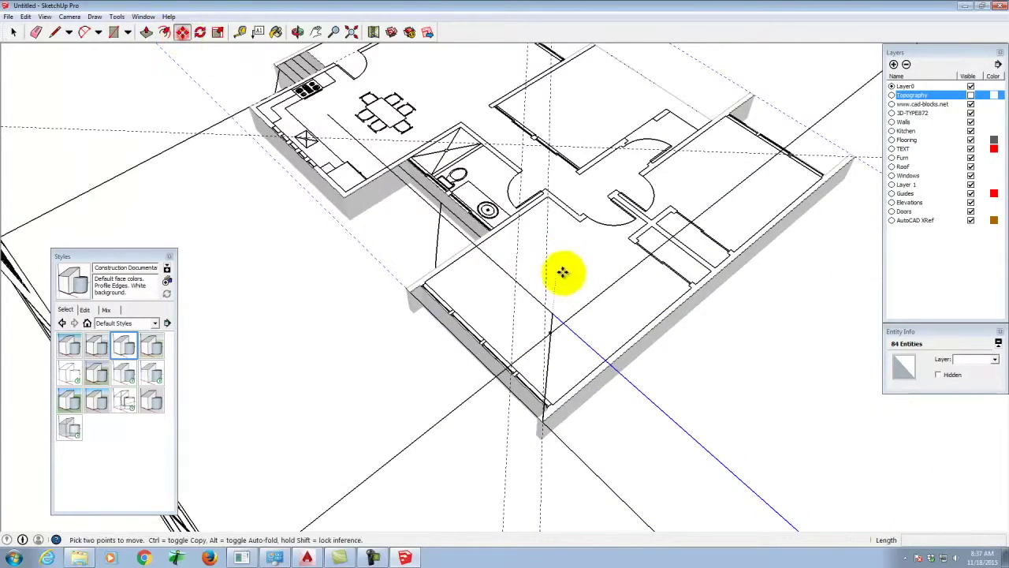
click(552, 265)
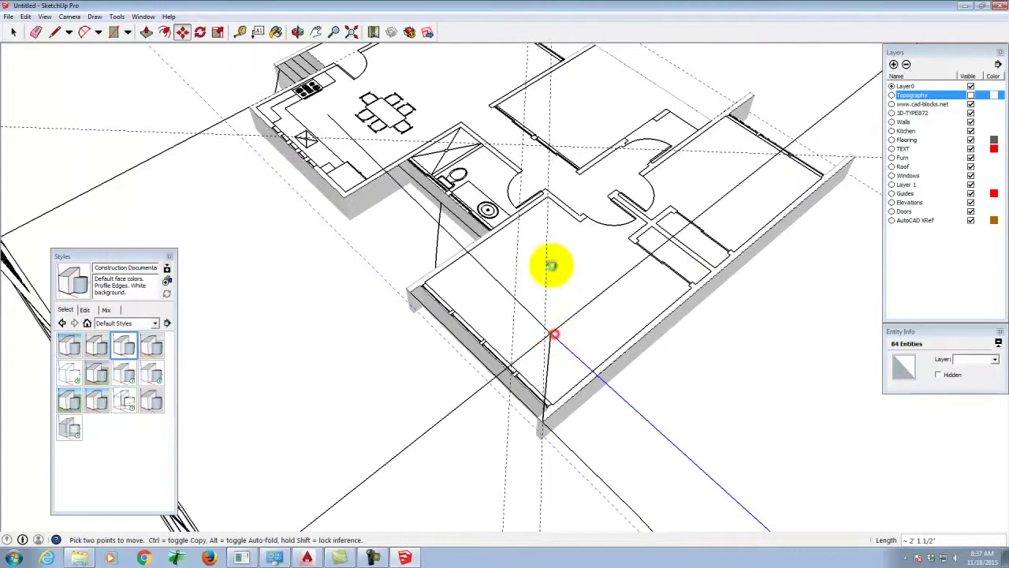
click(12, 32)
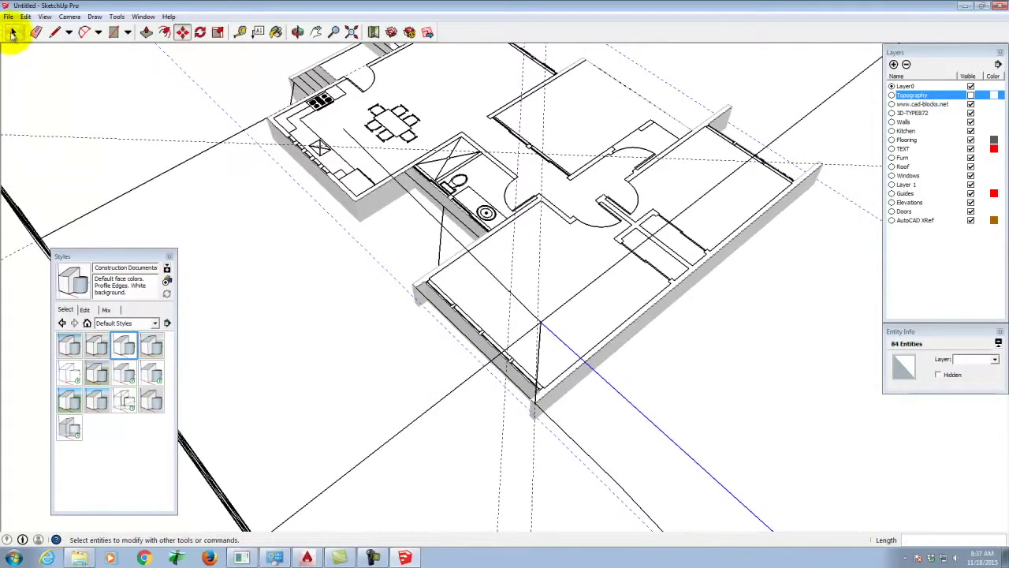
- Delete the reference lines between the floor plan and the aligned elevation, along with the leftover helper box beside it
middle_drag(368, 264, 660, 410)
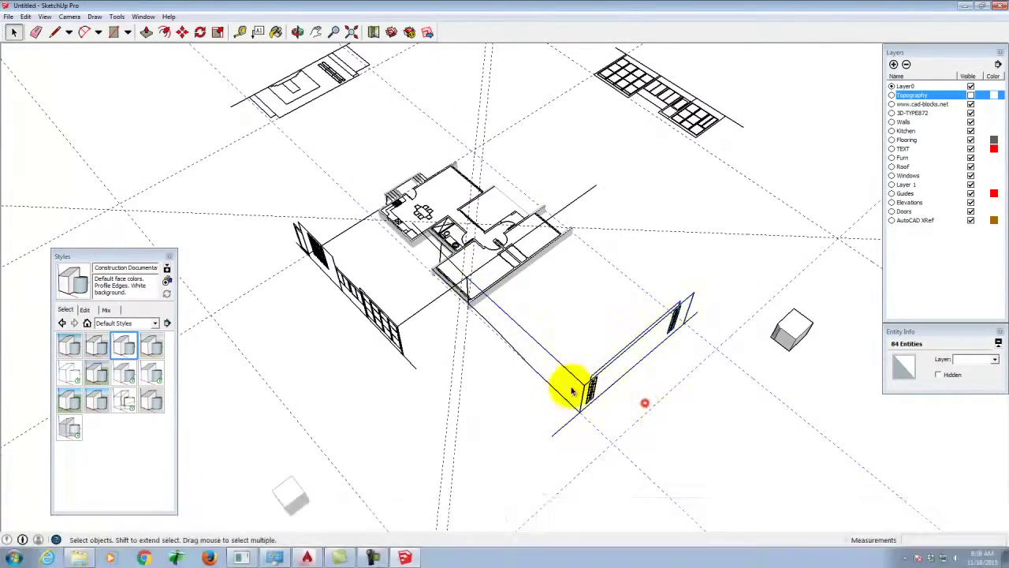
click(554, 389)
key(Delete)
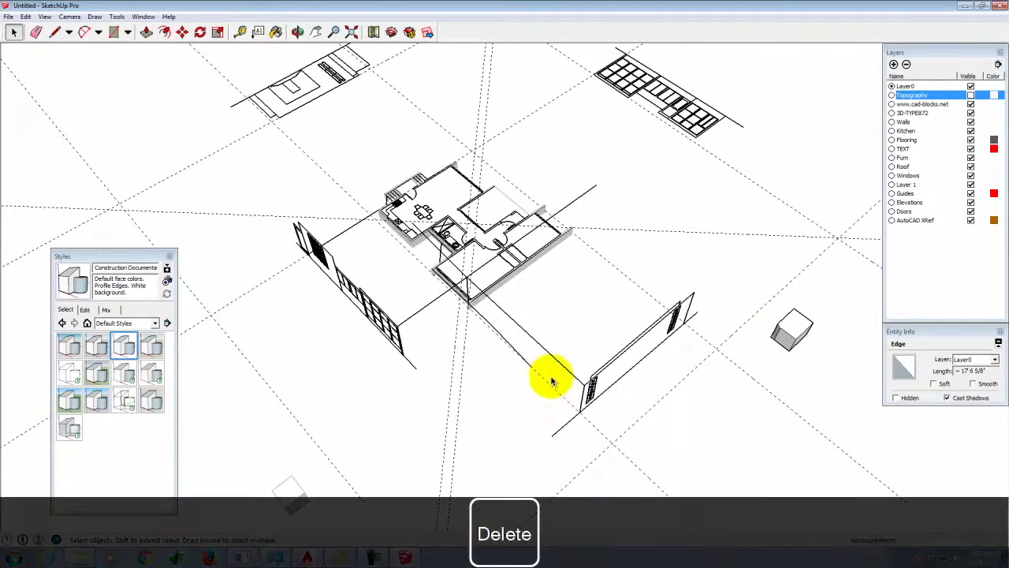
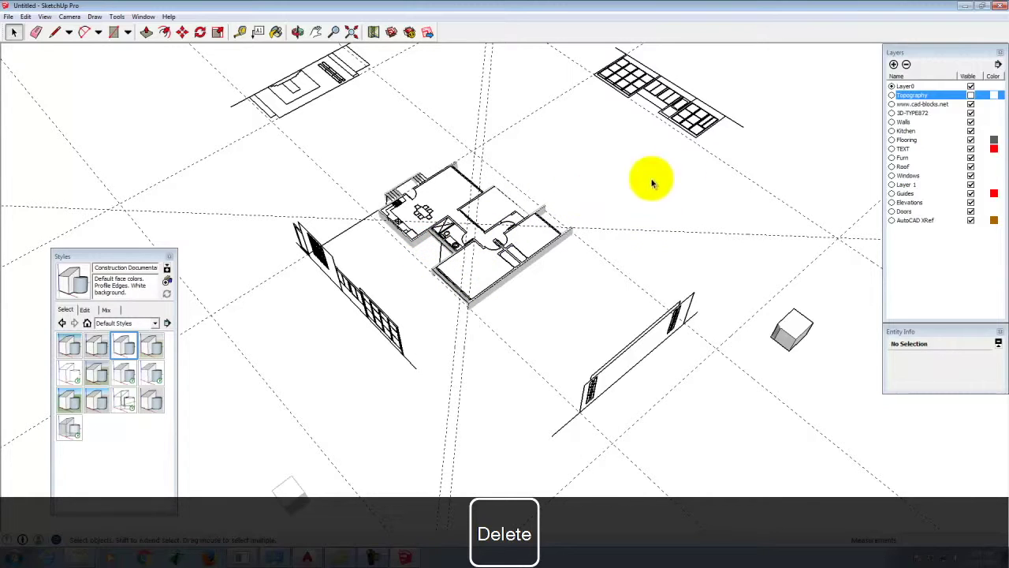
drag(828, 293, 763, 371)
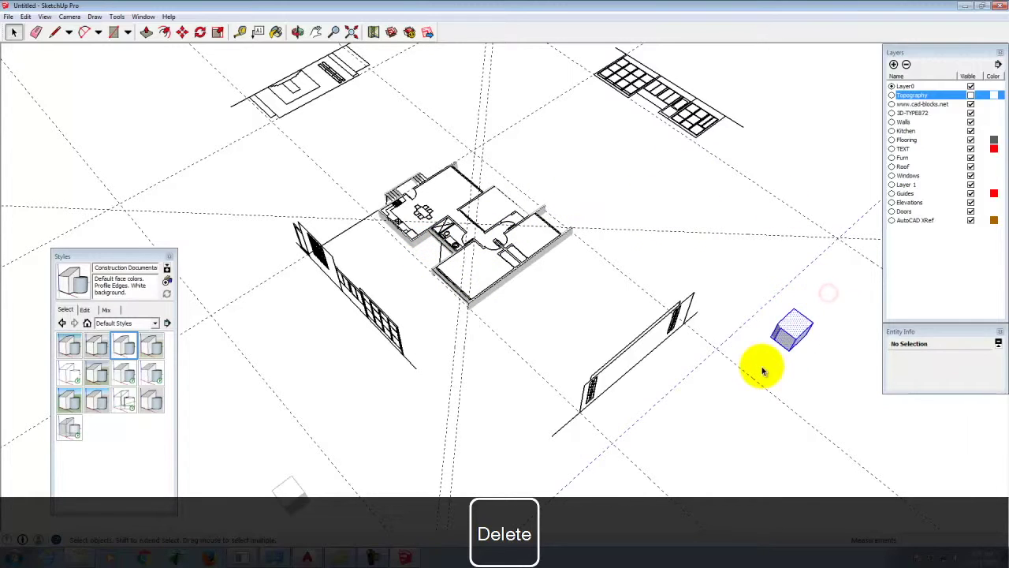
- Draw a small rectangle on the ground beside the flat multi-window elevation and extrude it into a helper box about 6' 6 3/8" high
click(298, 32)
drag(806, 259, 4, 90)
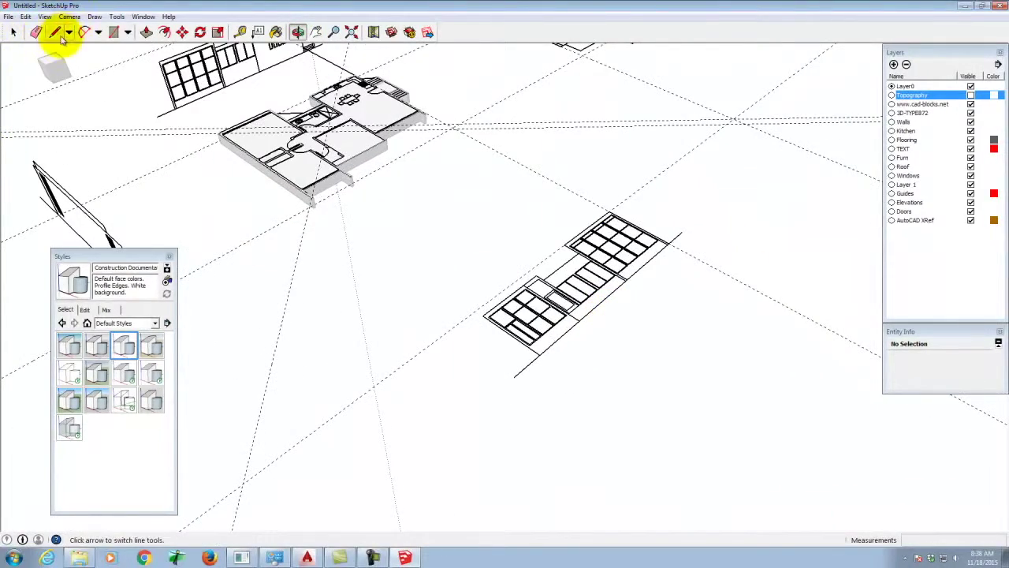
click(115, 32)
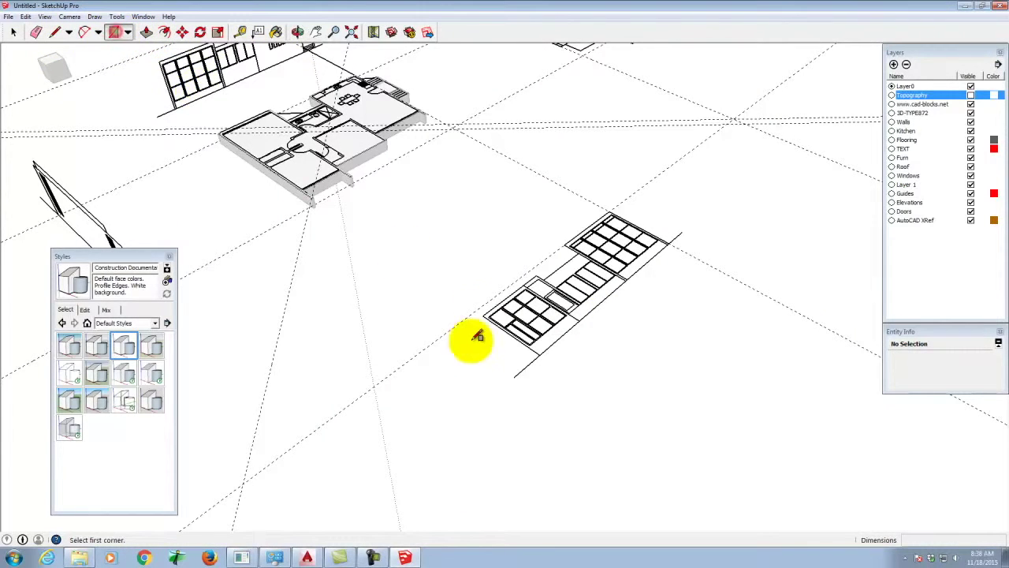
click(462, 384)
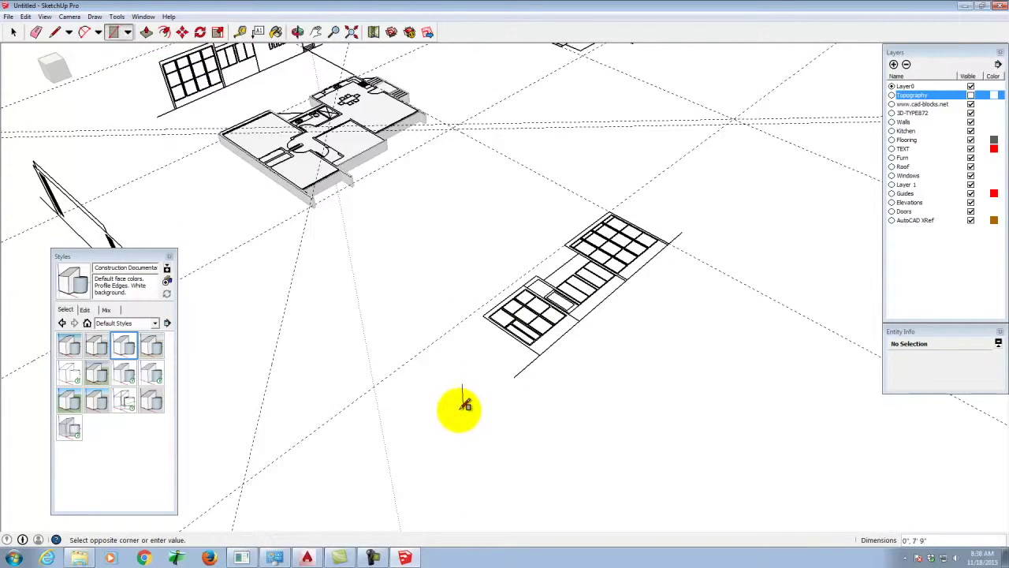
click(427, 383)
click(146, 32)
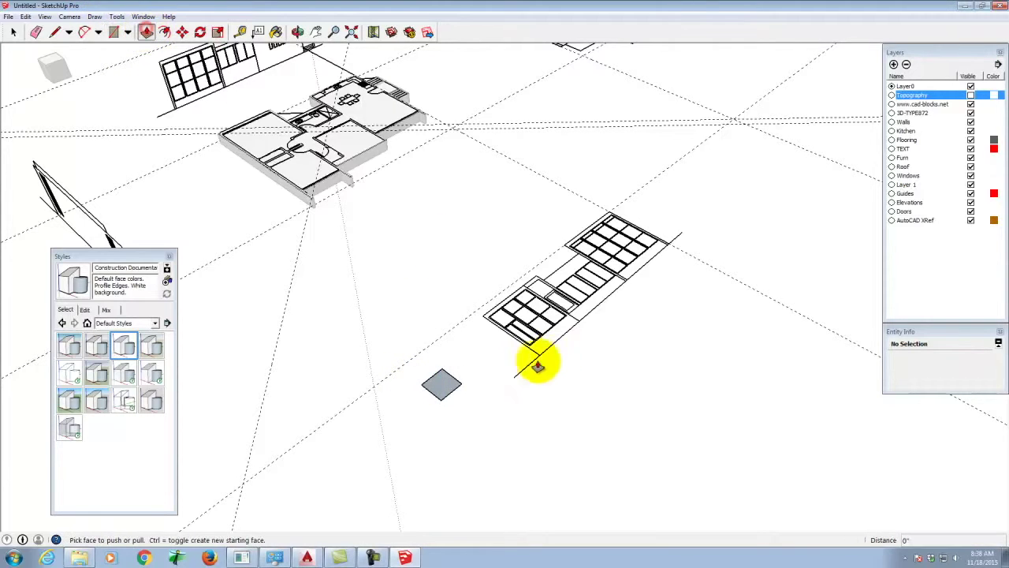
click(441, 389)
click(442, 371)
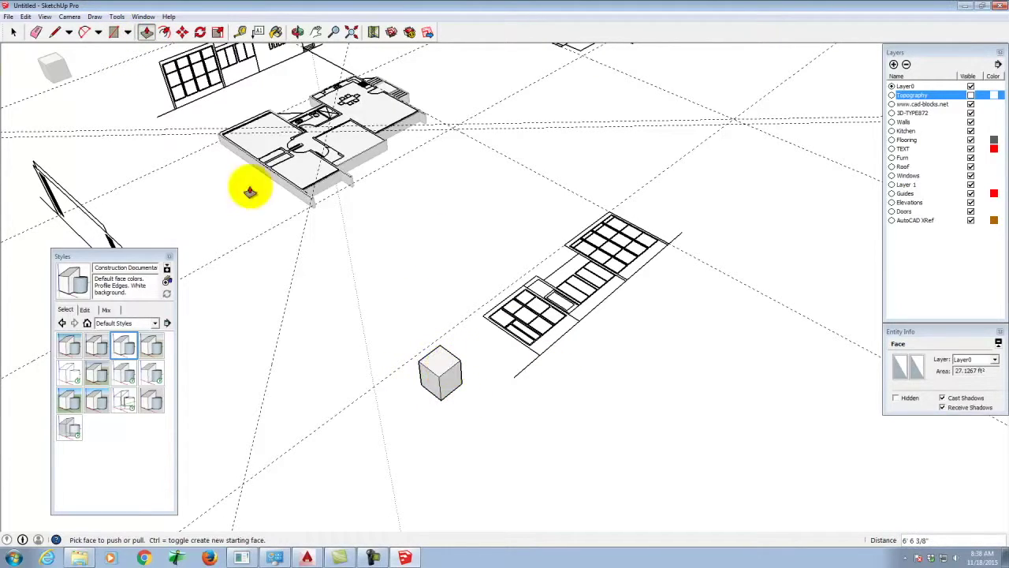
- Rotate the flat multi-window elevation 90 degrees upright, using the helper box's lower corner as the rotation origin
click(14, 31)
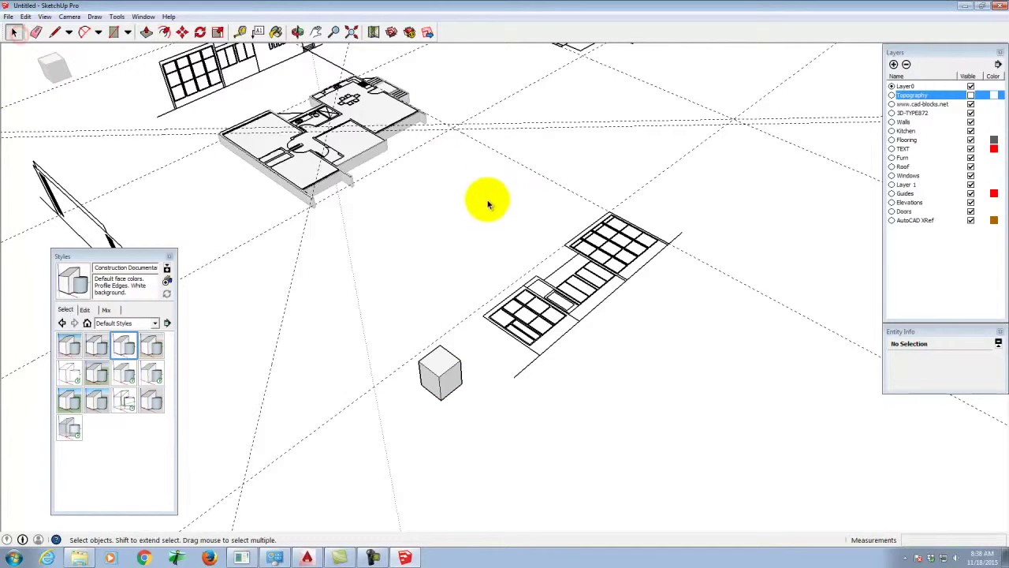
drag(470, 189, 800, 406)
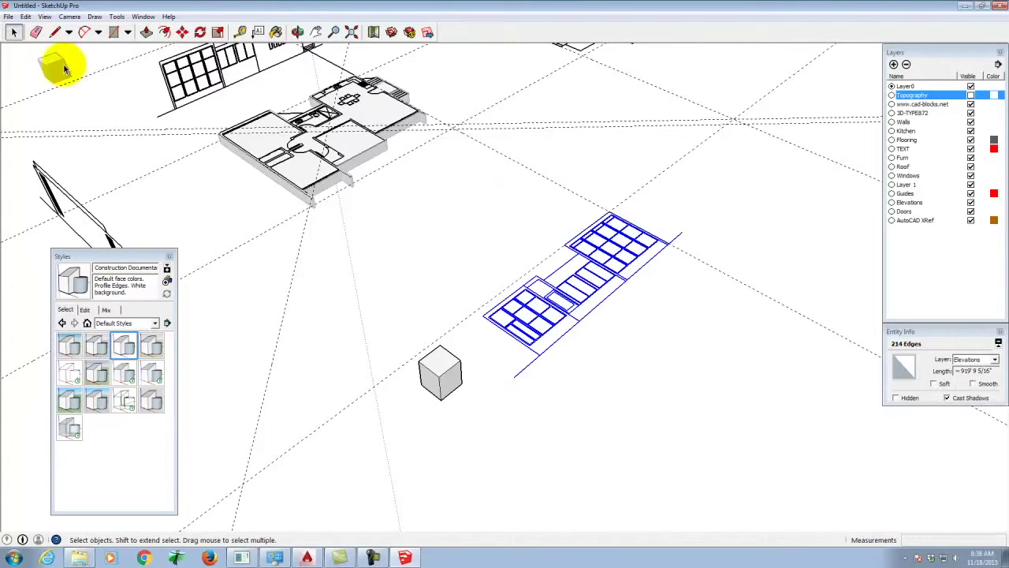
click(202, 31)
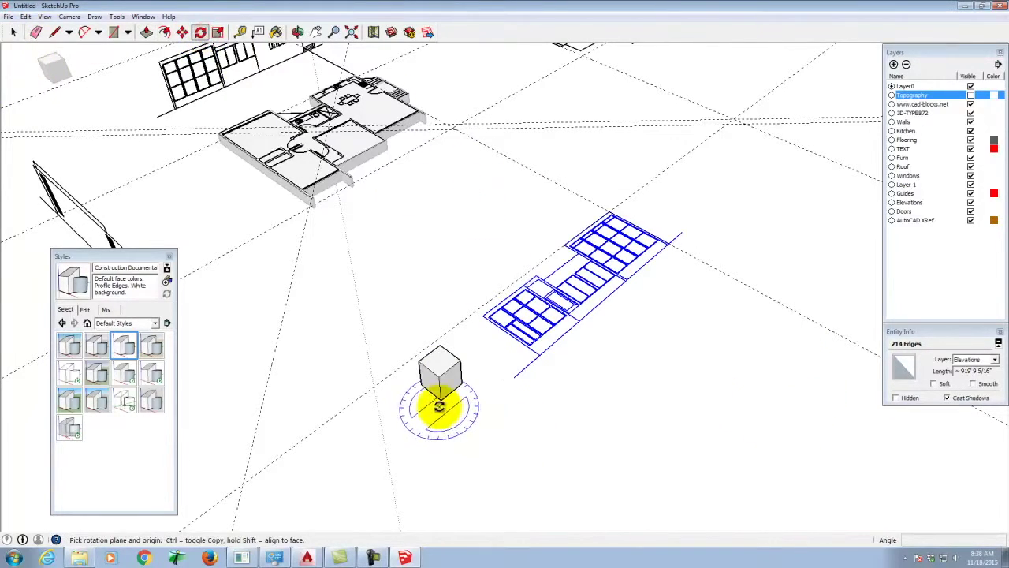
click(439, 398)
click(422, 385)
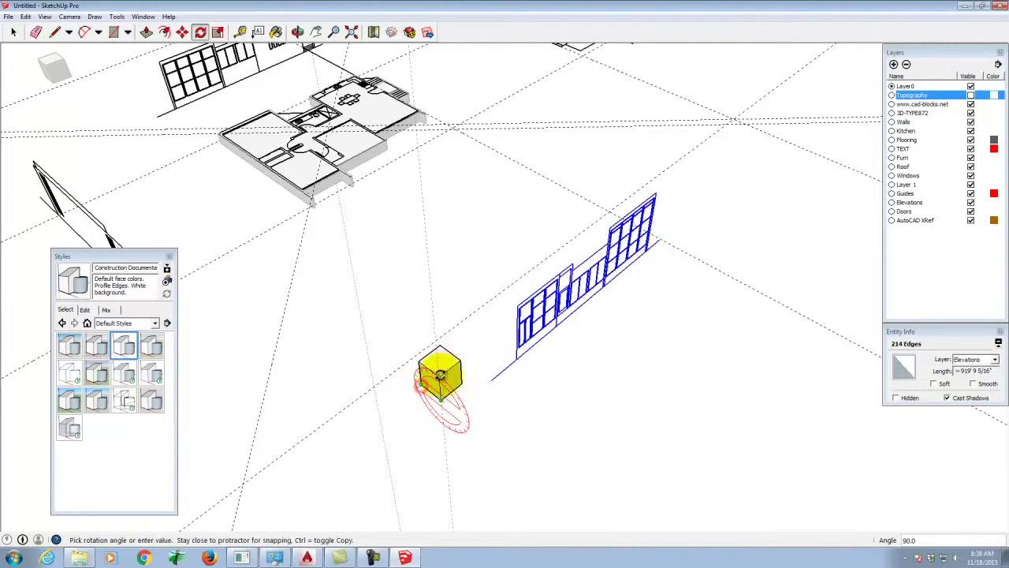
click(439, 377)
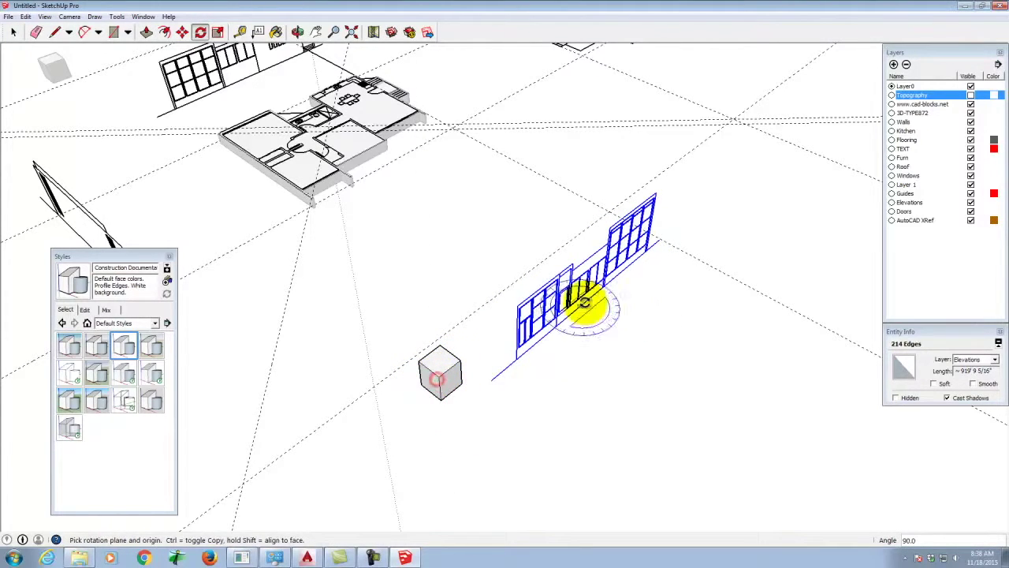
- Draw a reference line from the lower corner of the upright elevation's end window out toward the floor plan
click(52, 33)
scroll(518, 360, up, 5)
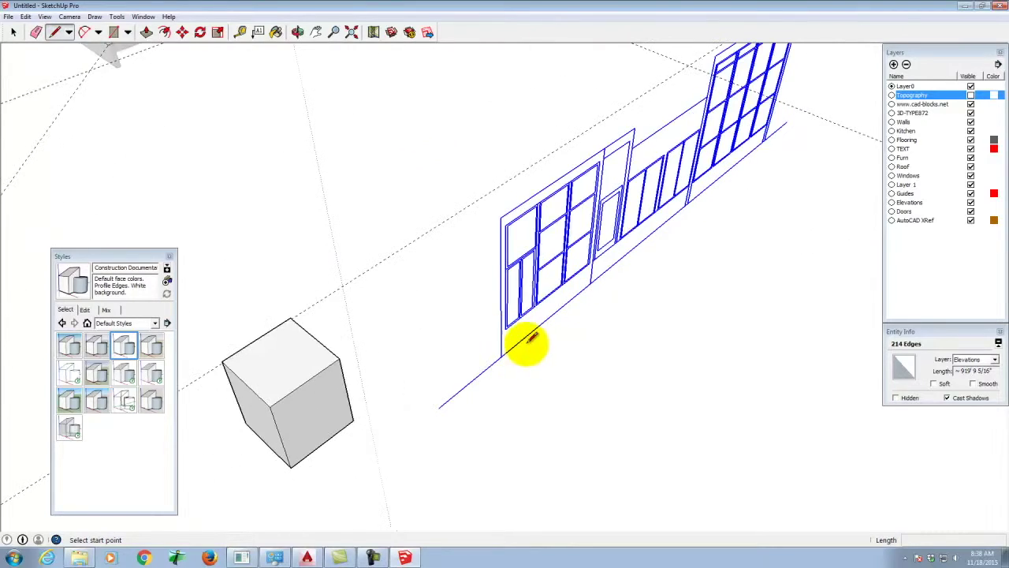
click(505, 325)
scroll(482, 320, down, 6)
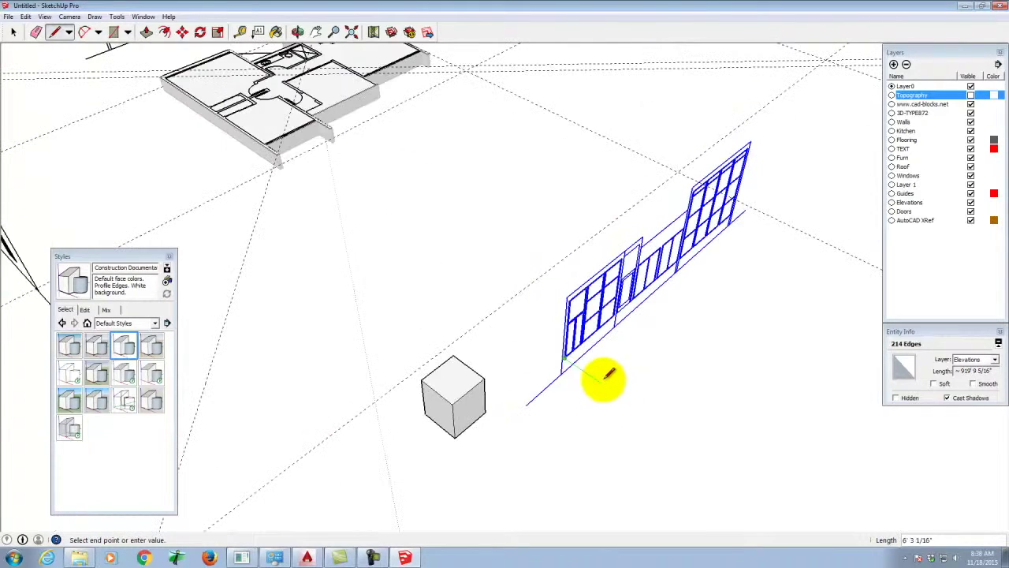
click(361, 217)
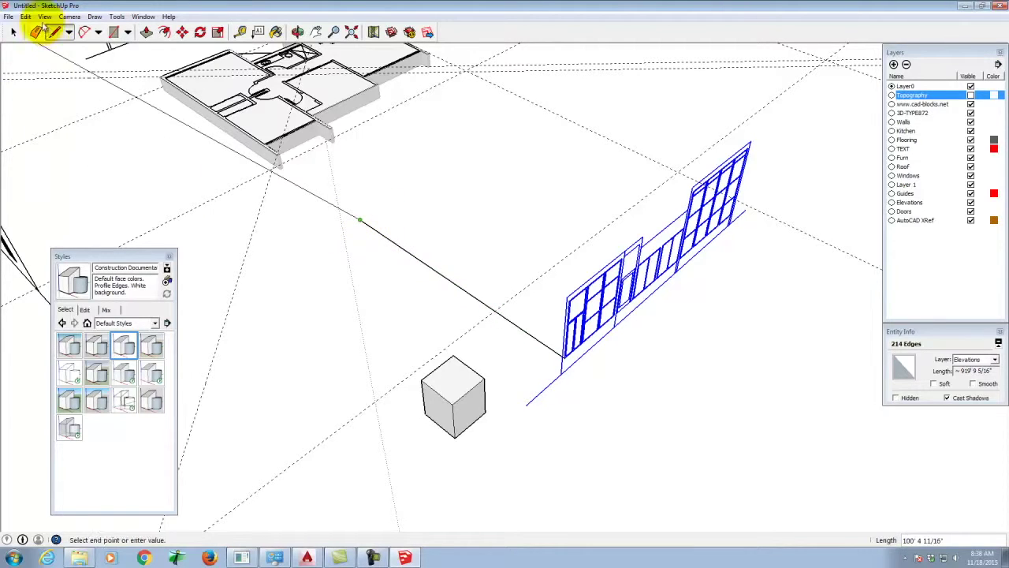
click(13, 33)
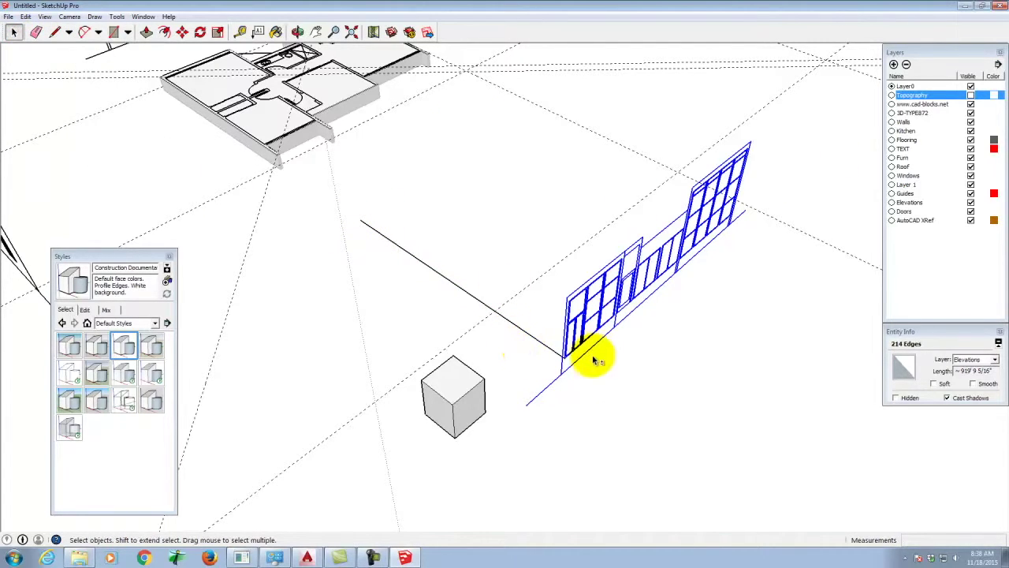
- Move the upright multi-window elevation together with its reference line so the line's free end meets the floor plan's outer corner
shift+click(536, 339)
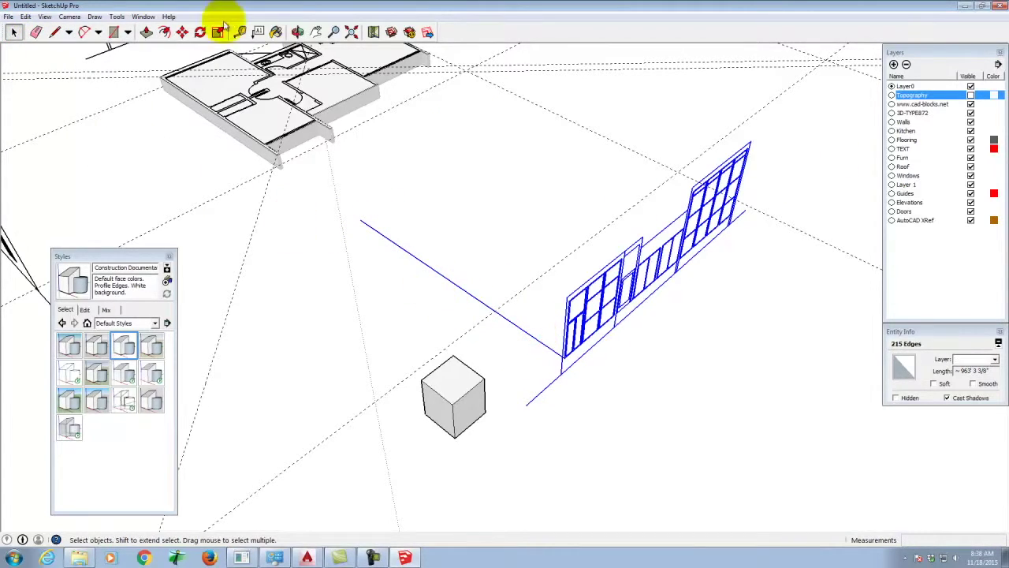
click(182, 32)
click(365, 219)
scroll(286, 118, up, 8)
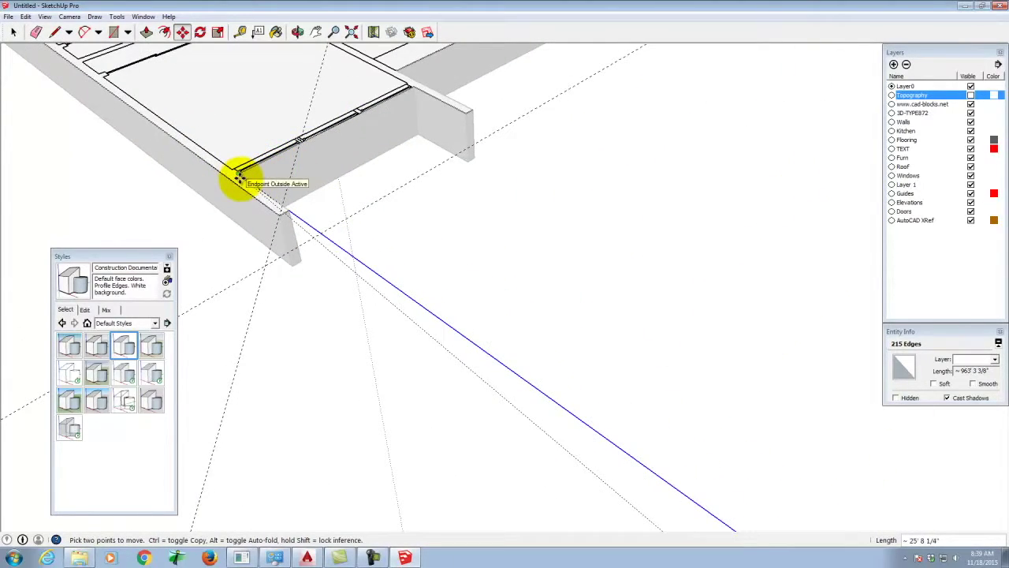
scroll(239, 178, down, 10)
key(Escape)
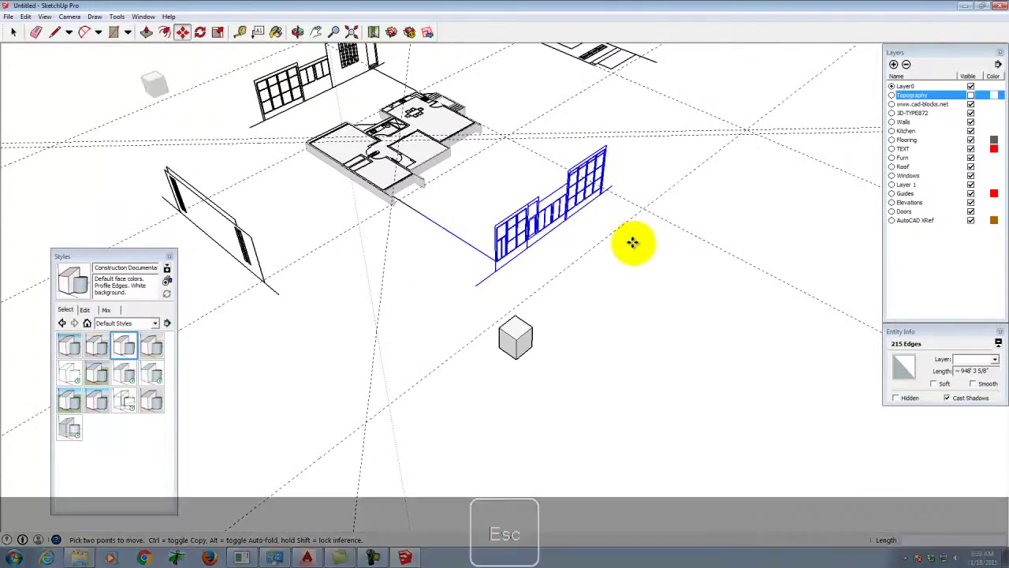
middle_drag(520, 210, 326, 362)
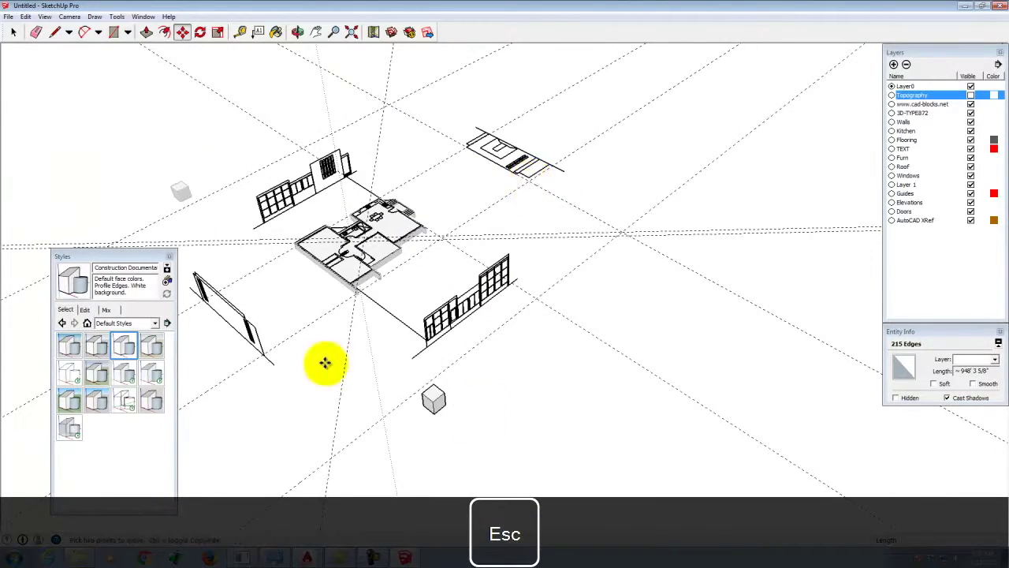
- Delete the helper box beside the aligned multi-window elevation
click(14, 32)
drag(471, 352, 416, 438)
key(Delete)
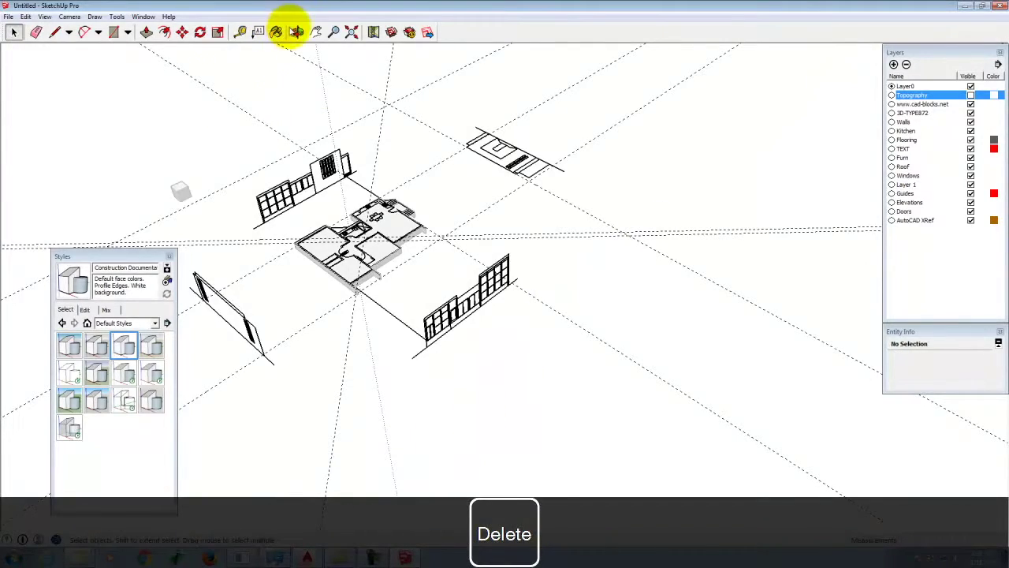
- Draw a small rectangle on the ground beside the last flat elevation and extrude it upward into a helper box
click(296, 31)
drag(638, 162, 362, 274)
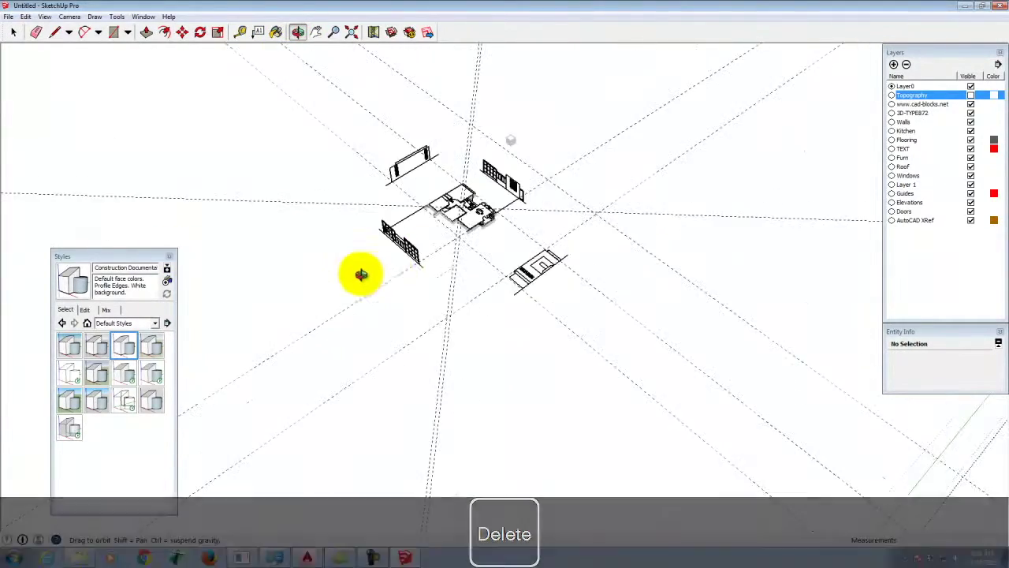
scroll(571, 264, up, 4)
scroll(523, 313, up, 3)
scroll(647, 299, down, 2)
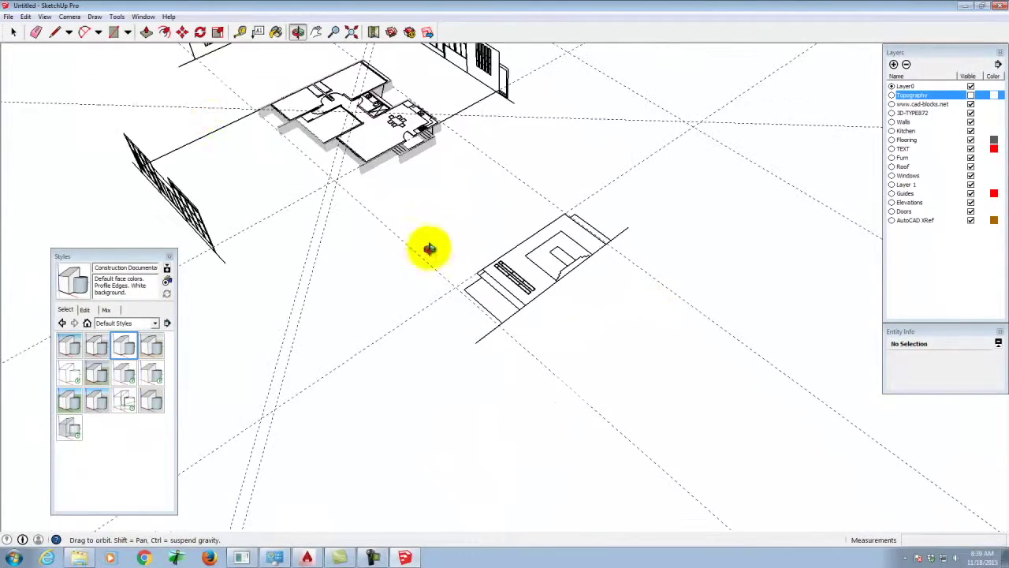
click(15, 34)
scroll(624, 275, down, 2)
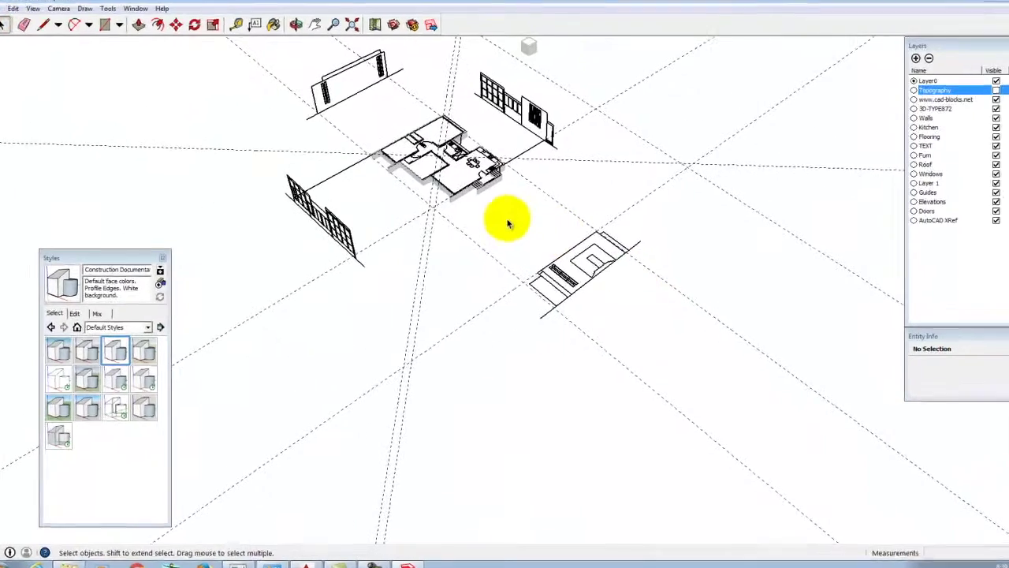
drag(484, 213, 631, 333)
drag(752, 377, 805, 400)
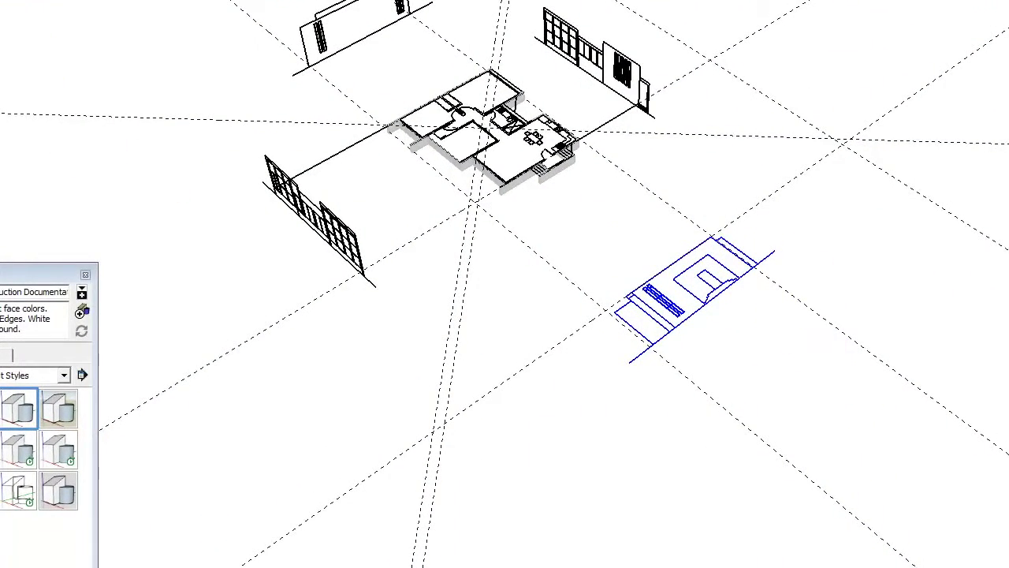
key(l)
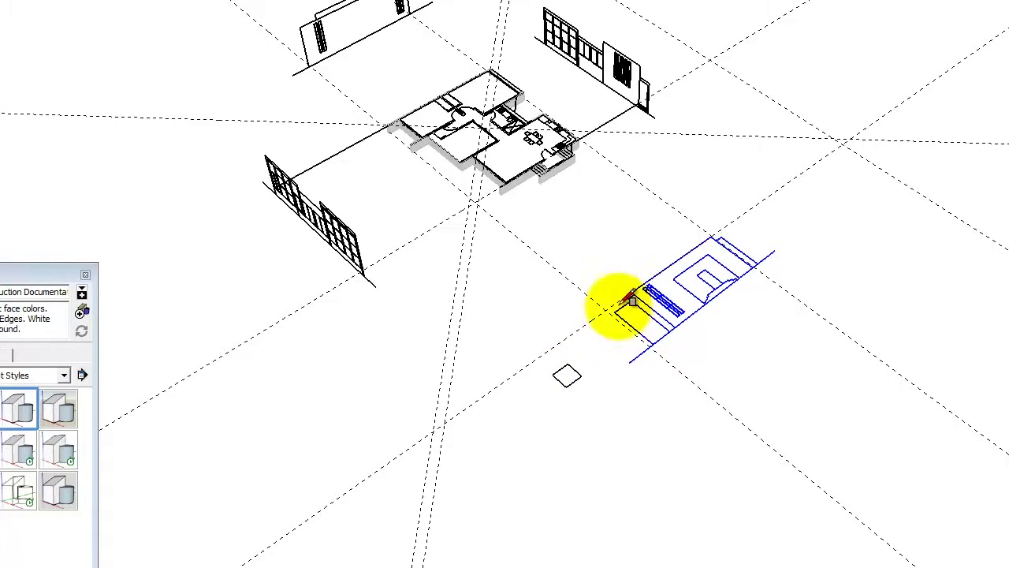
key(p)
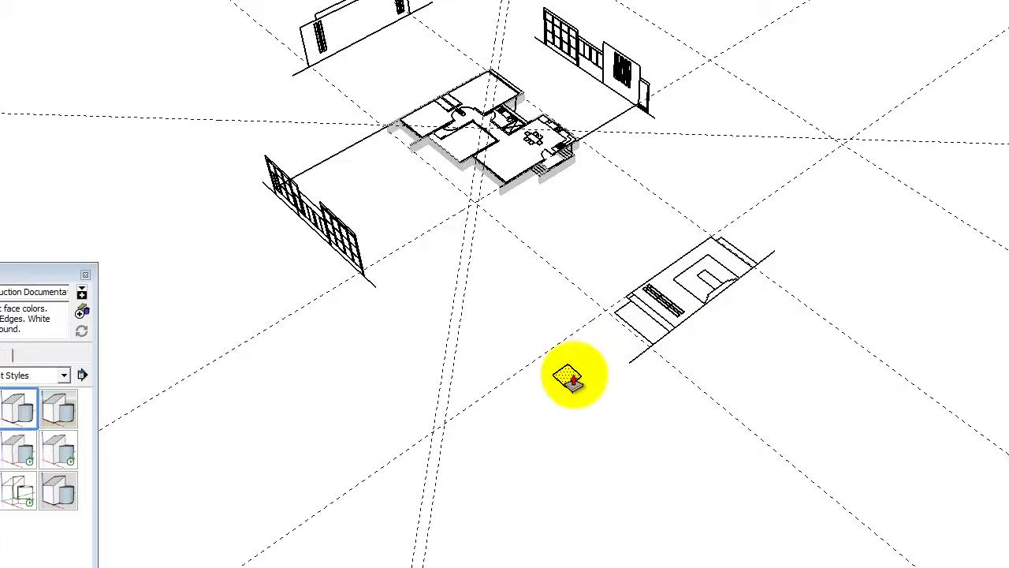
drag(567, 375, 572, 339)
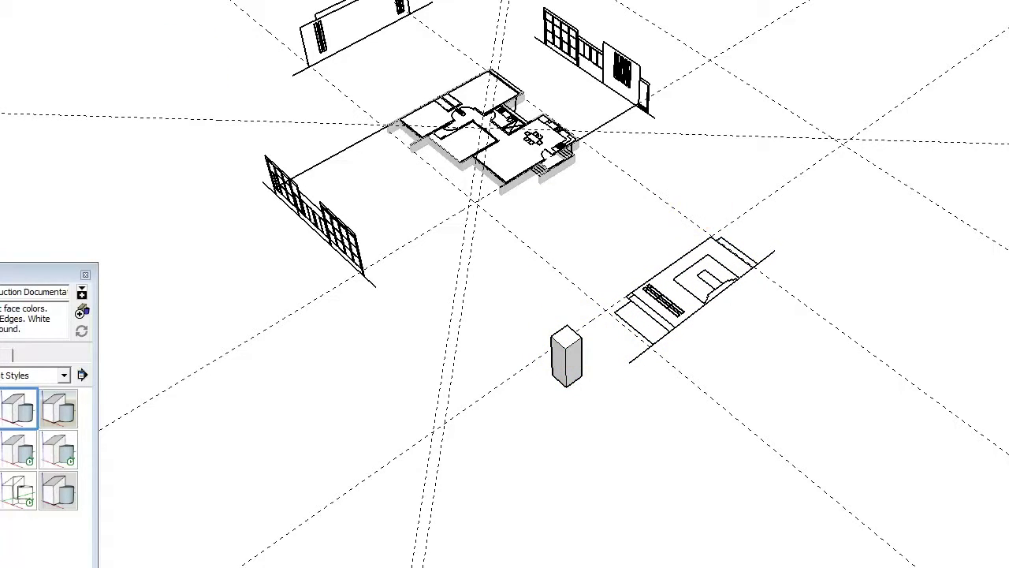
- Rotate the last flat elevation 90 degrees upright, using the helper box's lower corner as the rotation origin
drag(611, 202, 805, 374)
click(200, 33)
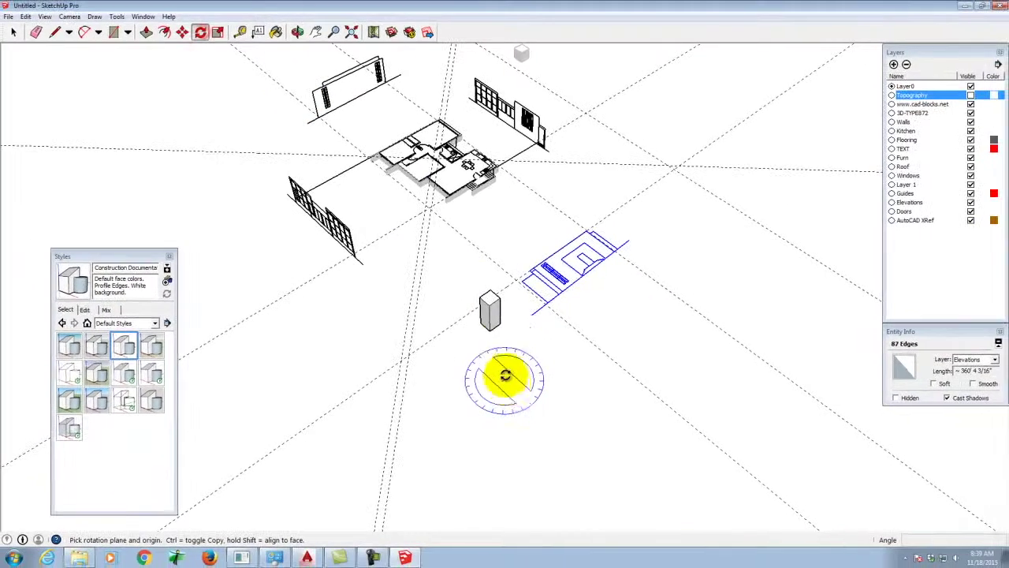
click(489, 331)
click(455, 307)
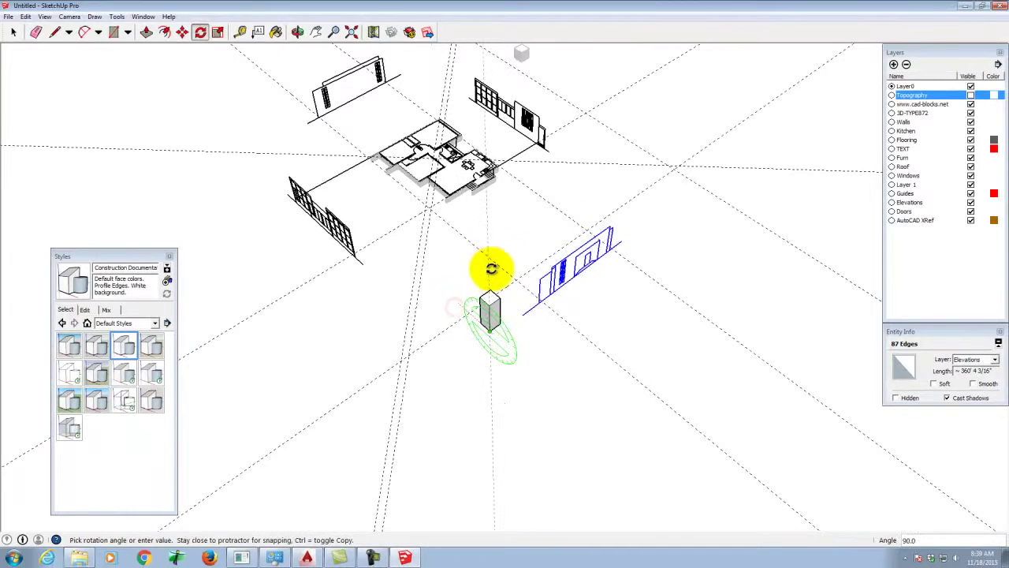
click(493, 270)
- Delete the helper box beside the newly raised elevation
click(13, 32)
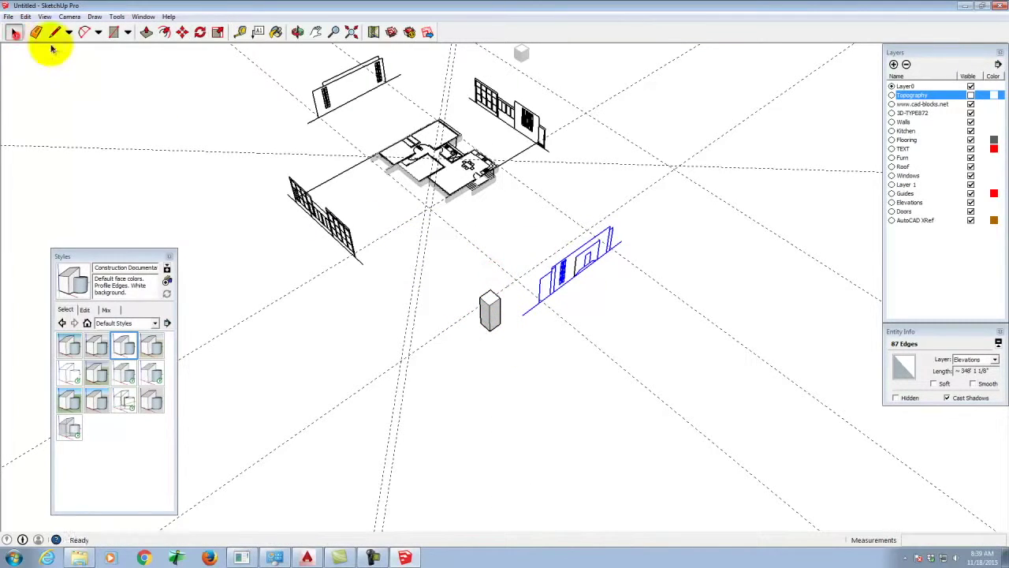
drag(452, 293, 539, 375)
key(Delete)
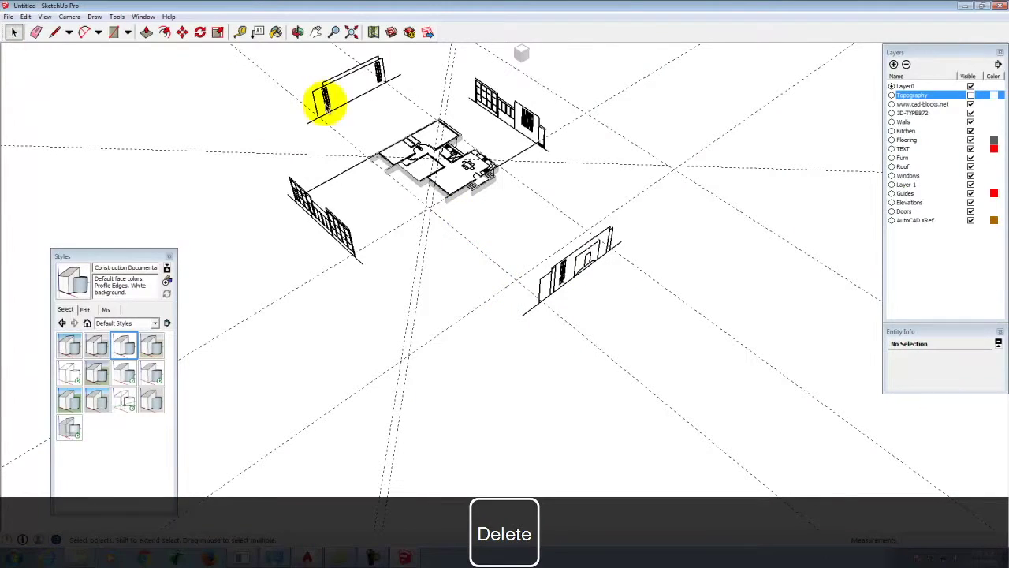
- Draw a reference line along the red axis from the raised elevation's far upper corner across to the opposite elevation
click(55, 33)
scroll(592, 257, up, 5)
scroll(744, 275, down, 4)
scroll(666, 169, up, 3)
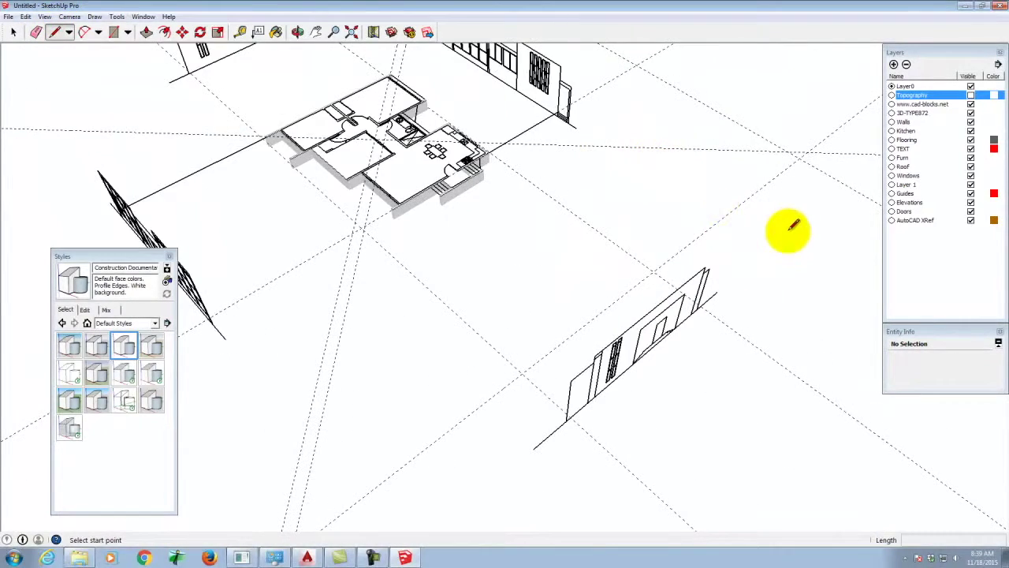
scroll(769, 239, down, 1)
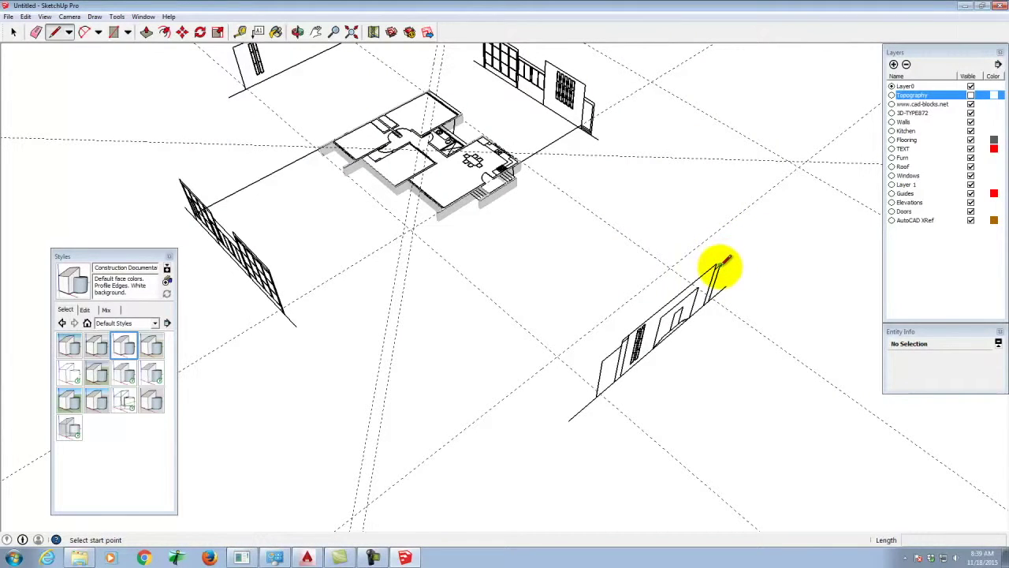
click(719, 268)
scroll(781, 315, down, 3)
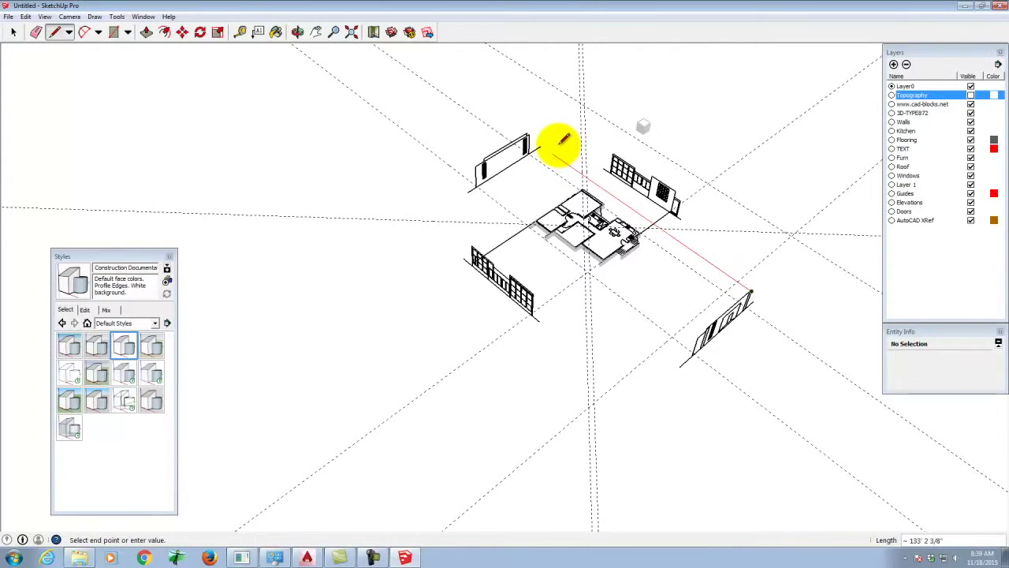
key(Escape)
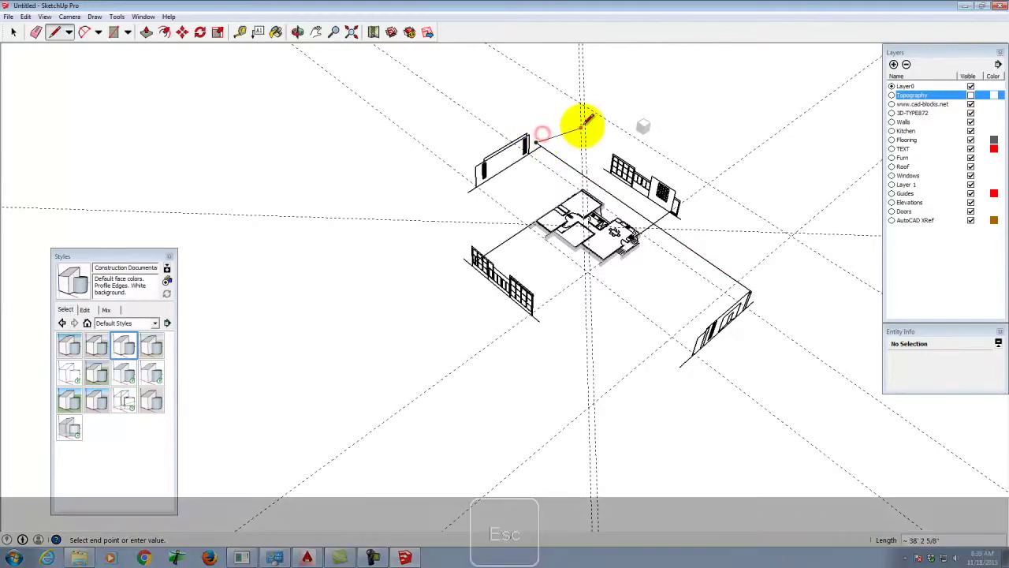
- Move the raised elevation together with its reference line so the line's free end meets the opposite elevation's upper corner
click(13, 31)
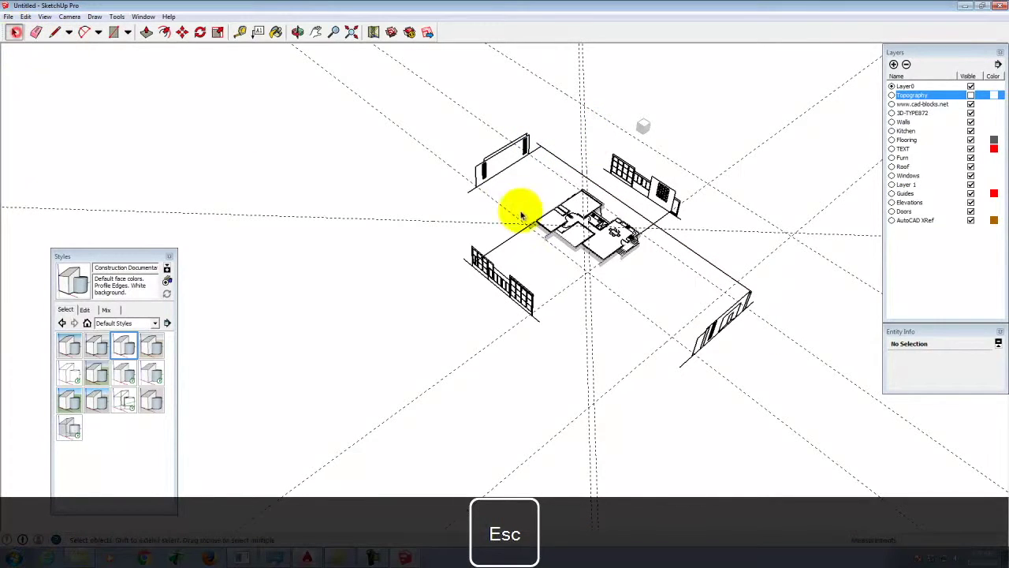
drag(777, 266, 651, 416)
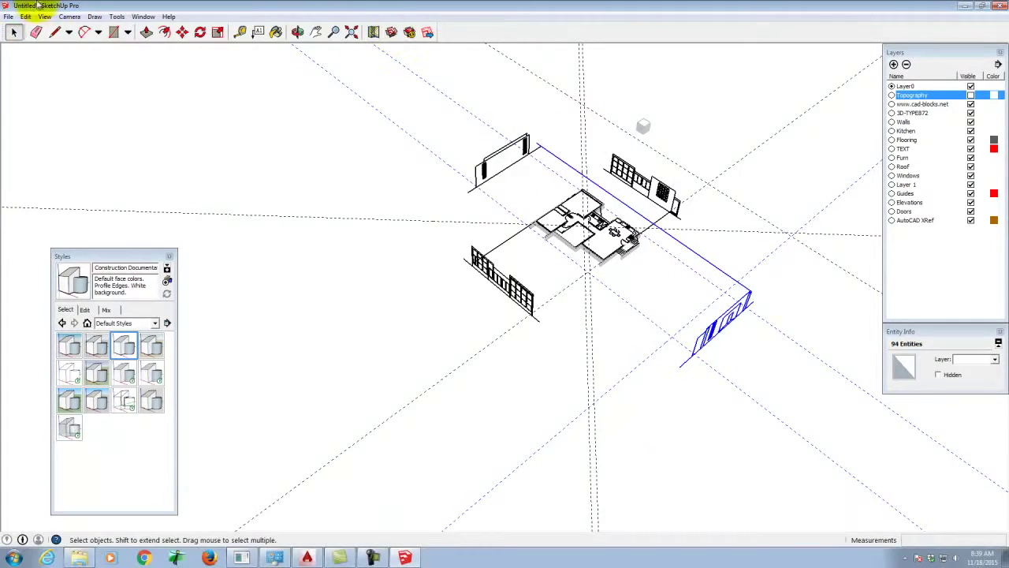
click(181, 32)
scroll(532, 118, up, 4)
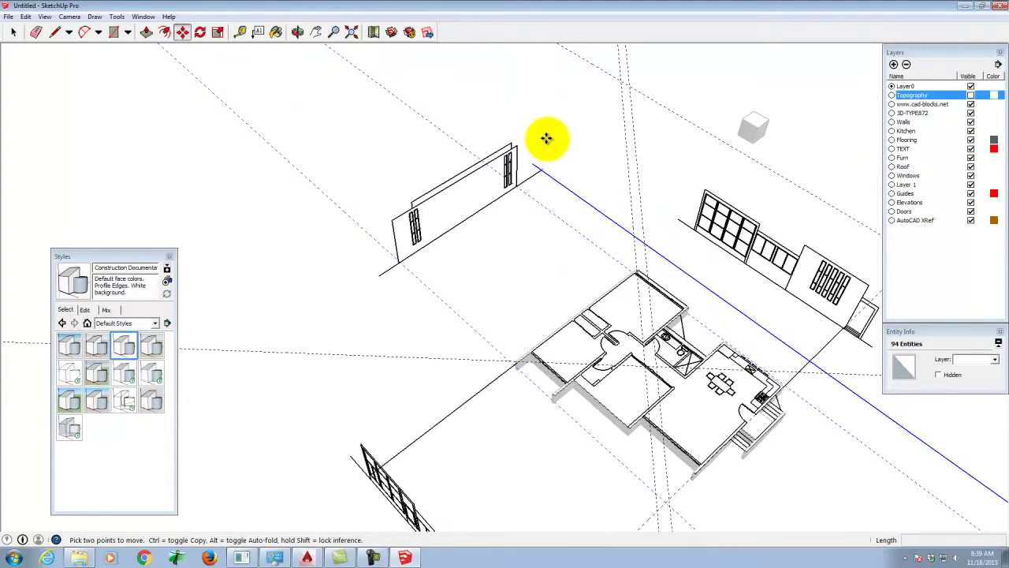
scroll(505, 110, down, 5)
key(Escape)
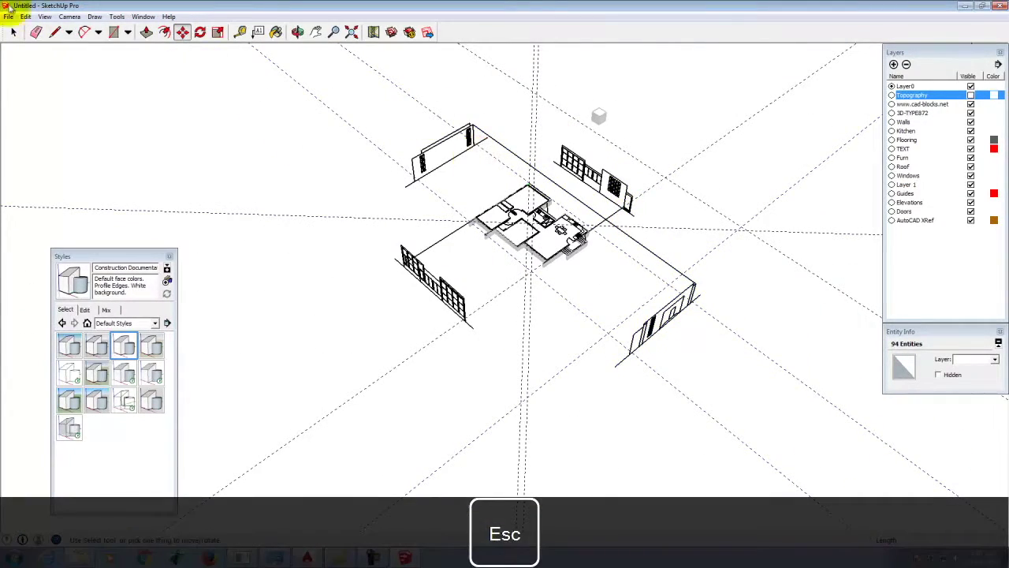
- Delete the long reference line between the two facing elevations and the short one between the floor plan's kitchen side and its elevation
click(15, 34)
click(635, 244)
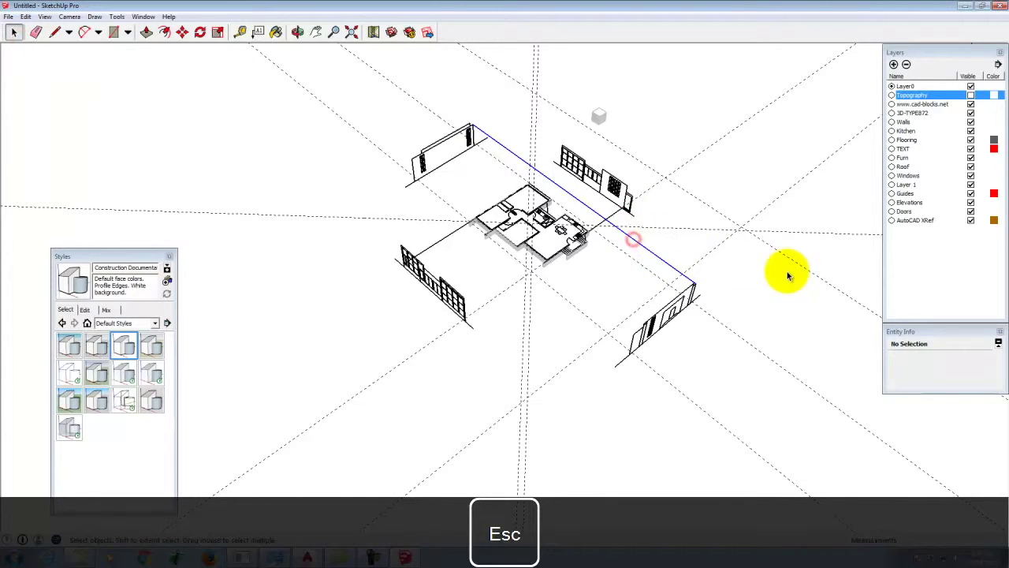
key(Delete)
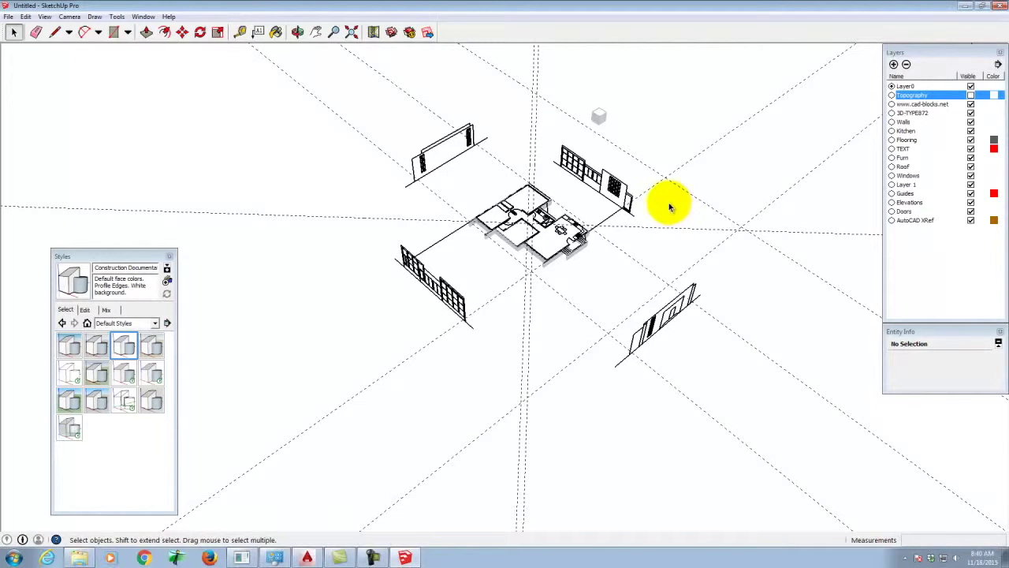
click(623, 217)
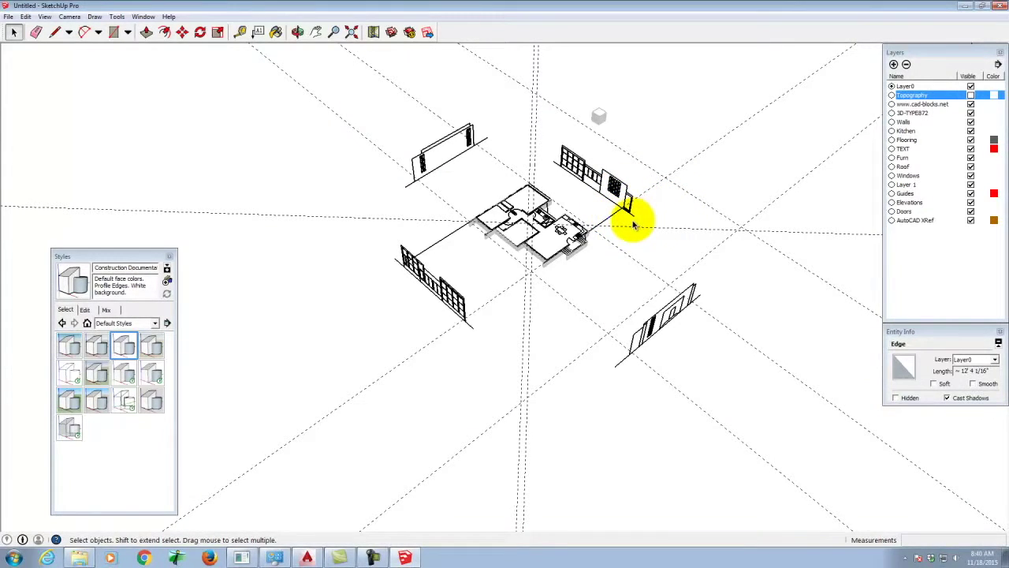
key(Delete)
scroll(591, 213, up, 5)
scroll(575, 241, up, 3)
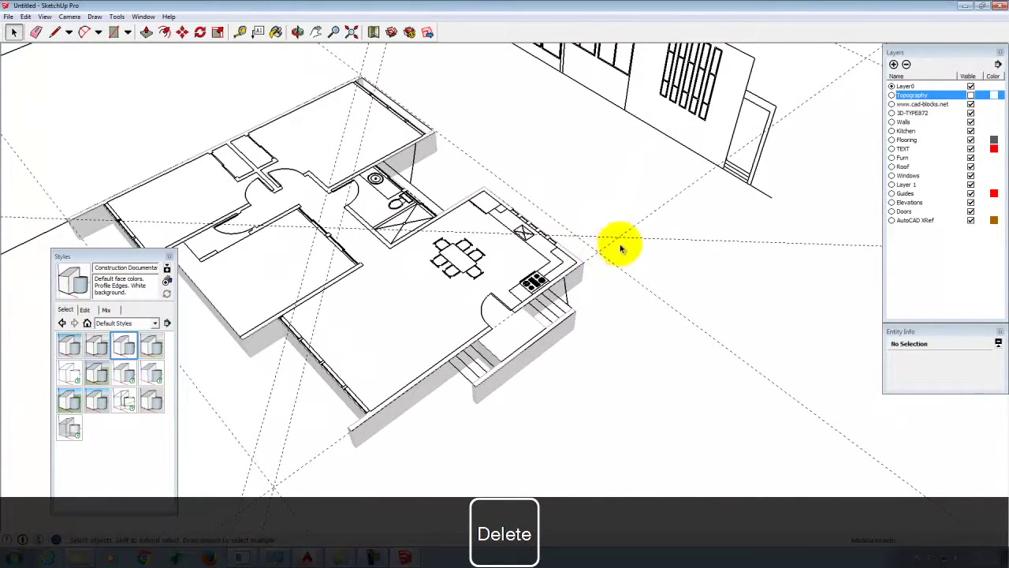
scroll(621, 249, down, 8)
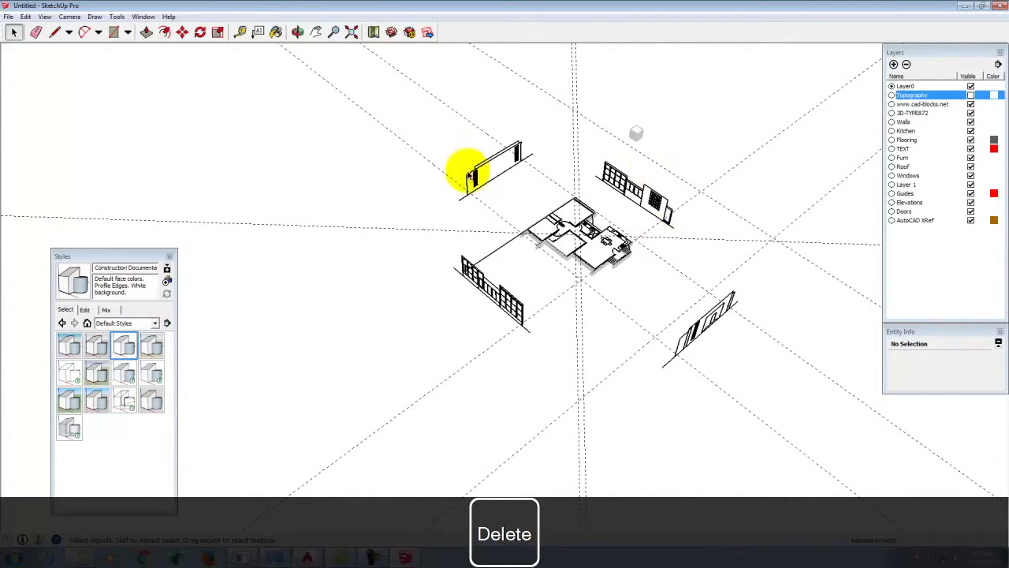
- Edit the imported component and delete the leftover reference line between the floor plan and the facing window elevation
key(Escape)
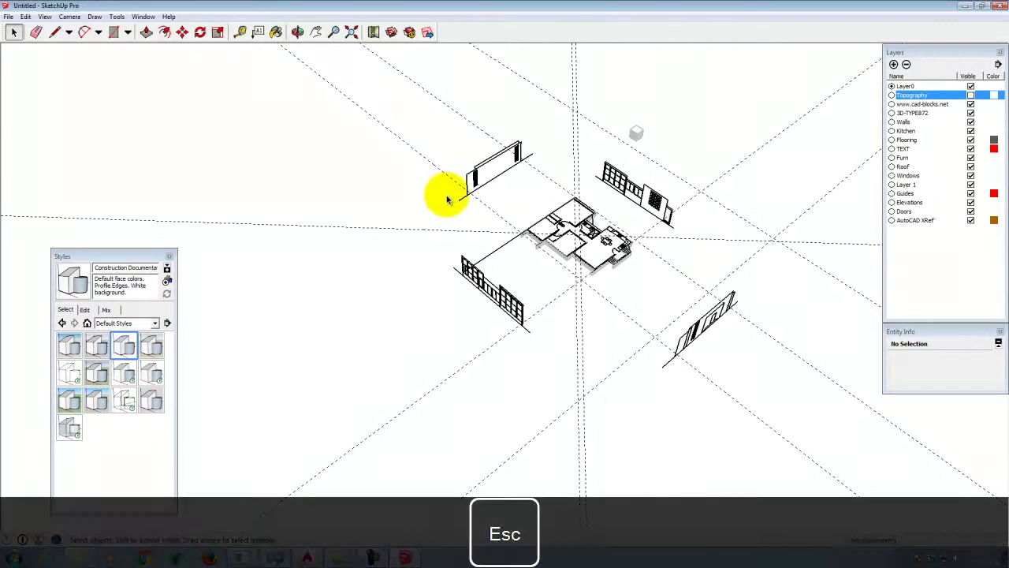
click(659, 222)
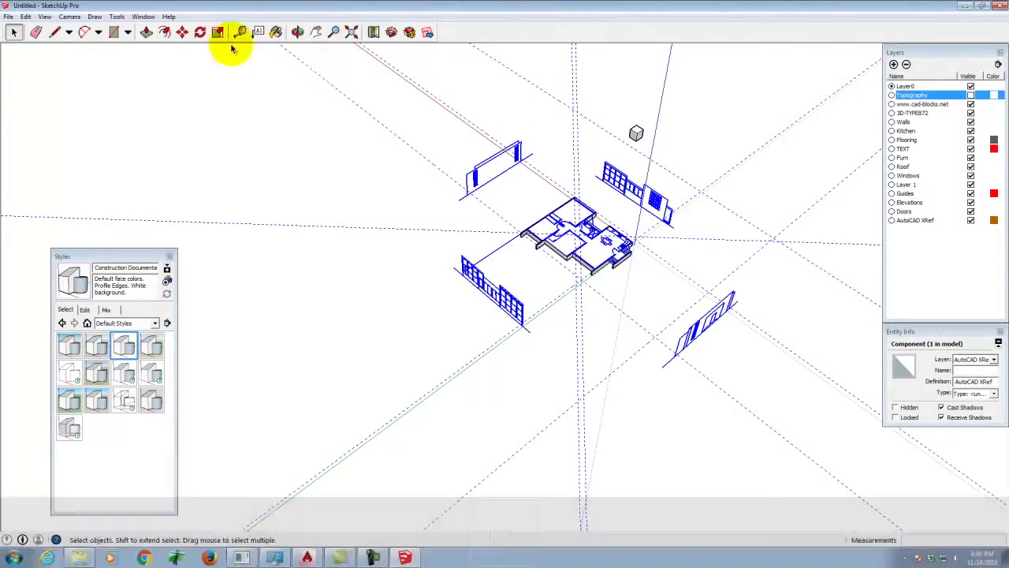
click(299, 32)
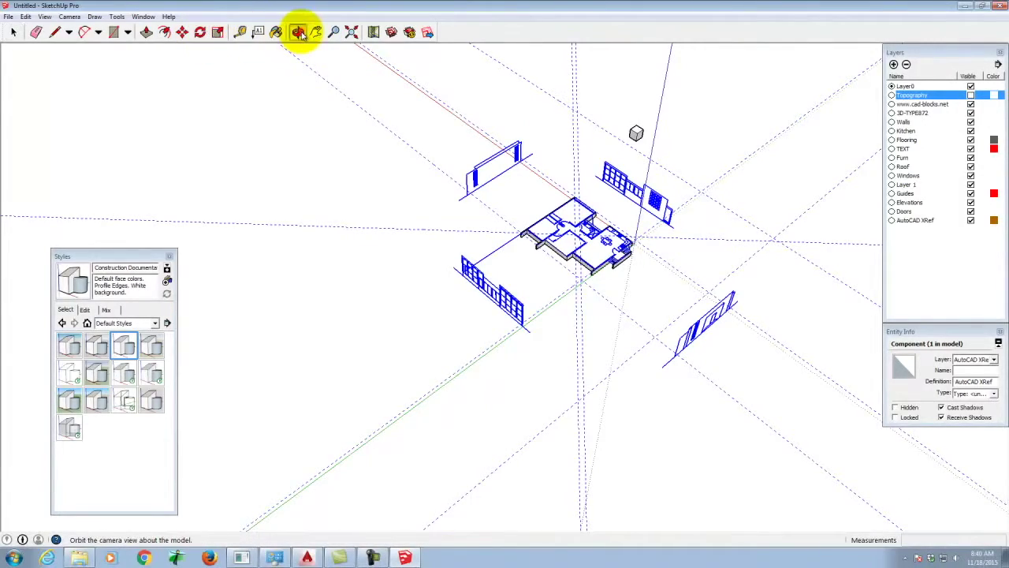
drag(750, 313, 488, 271)
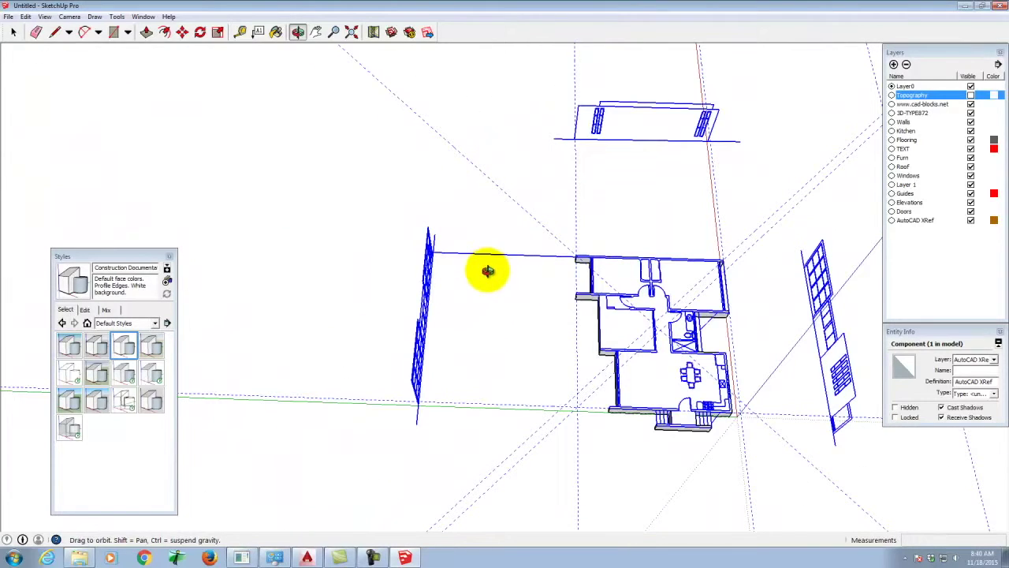
click(13, 32)
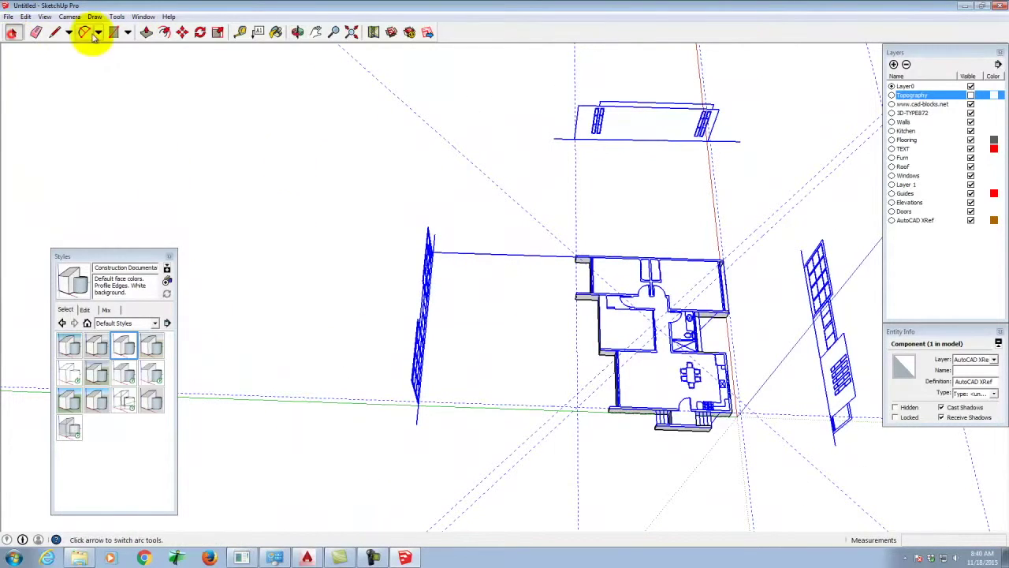
right_click(429, 251)
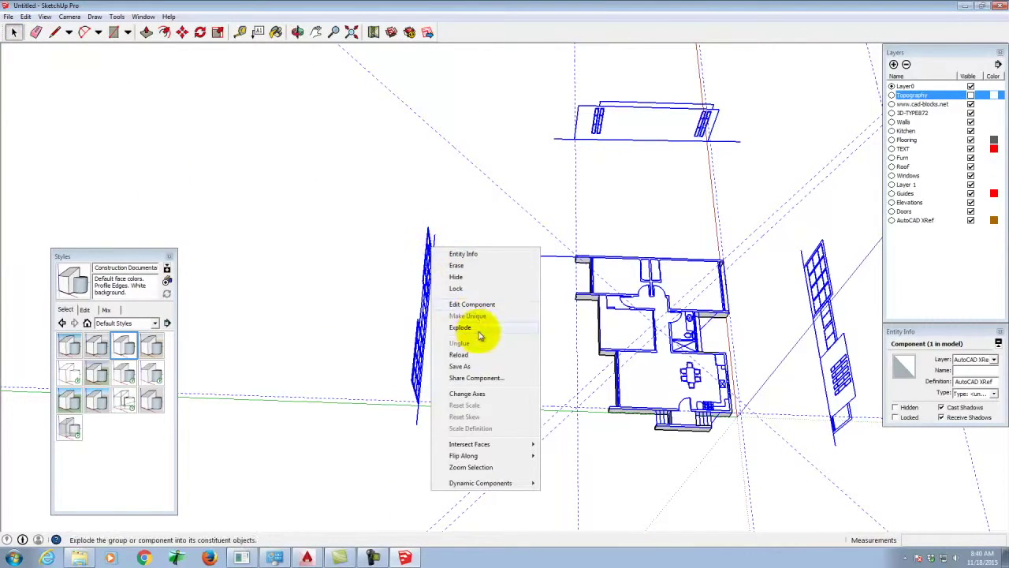
click(475, 302)
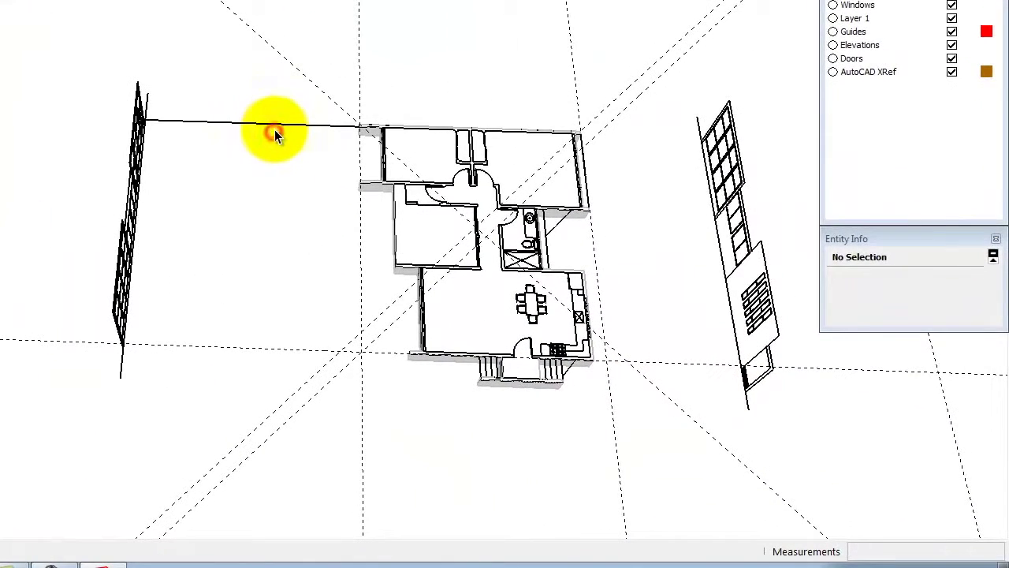
click(443, 213)
key(Delete)
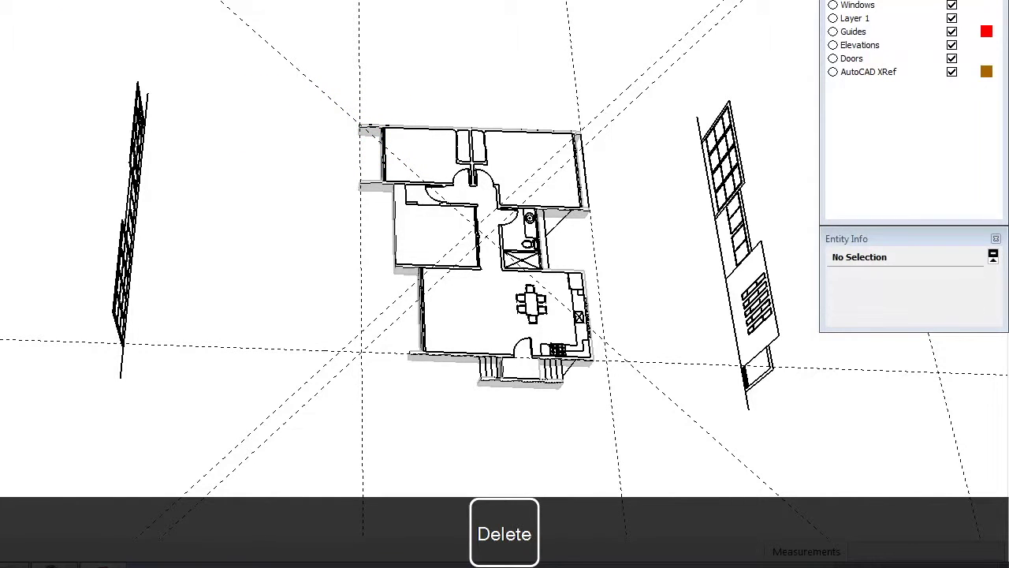
key(Escape)
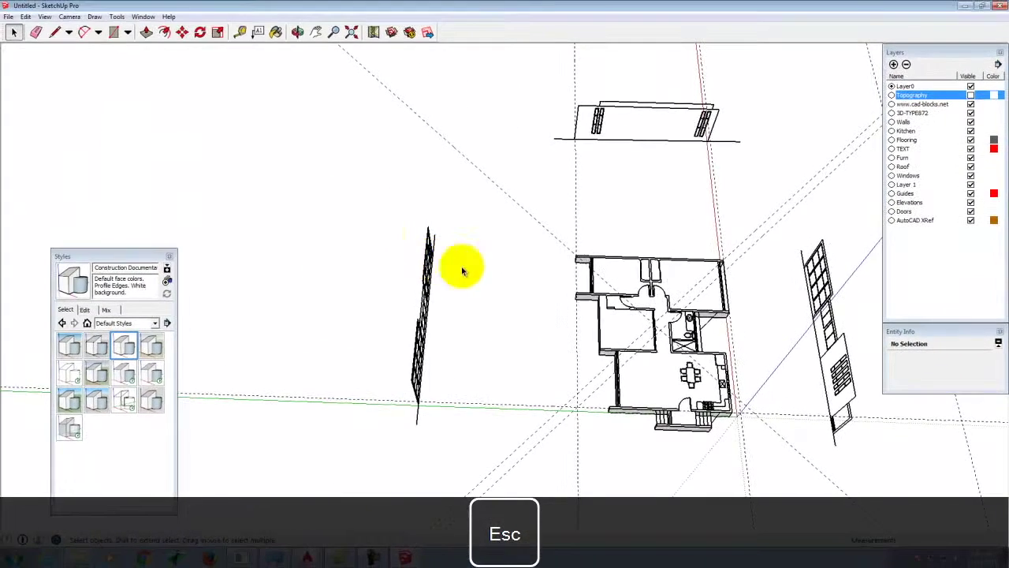
- Compare the floor slab with the plan by hiding the AutoCAD XRef layer and showing it again
middle_drag(461, 268, 360, 225)
click(297, 31)
drag(633, 370, 413, 127)
drag(587, 278, 516, 300)
scroll(519, 317, up, 5)
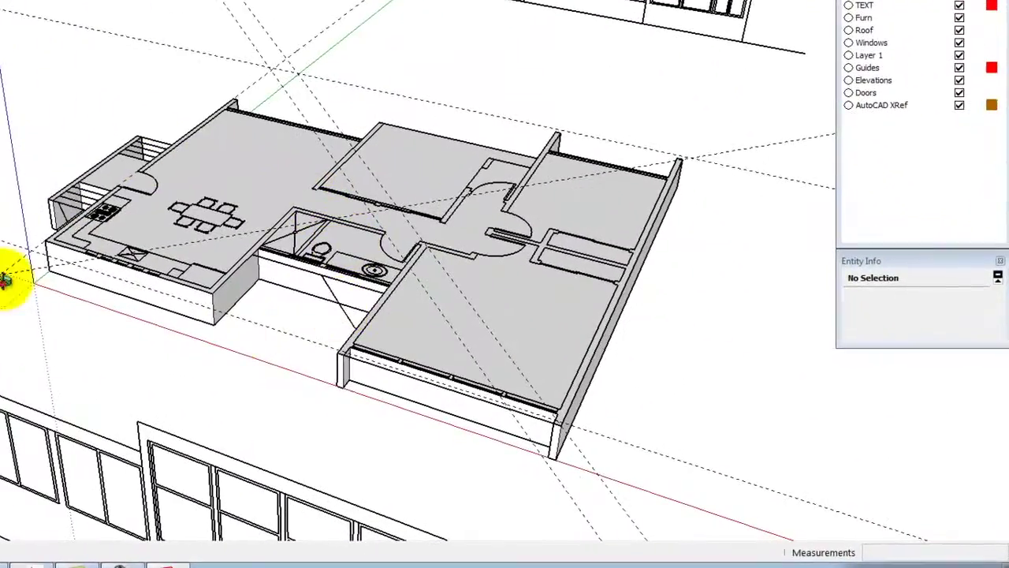
drag(39, 186, 204, 229)
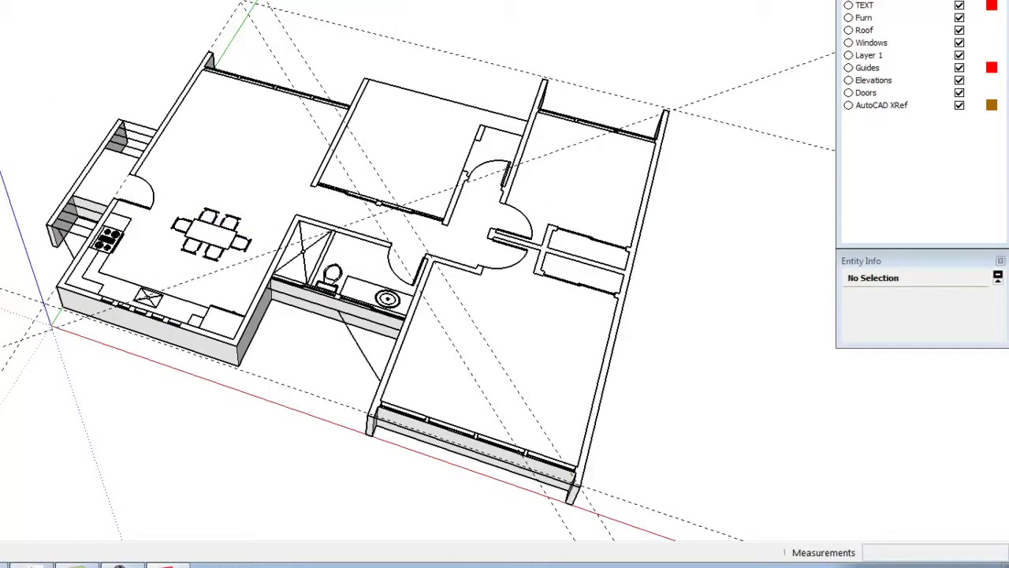
click(959, 106)
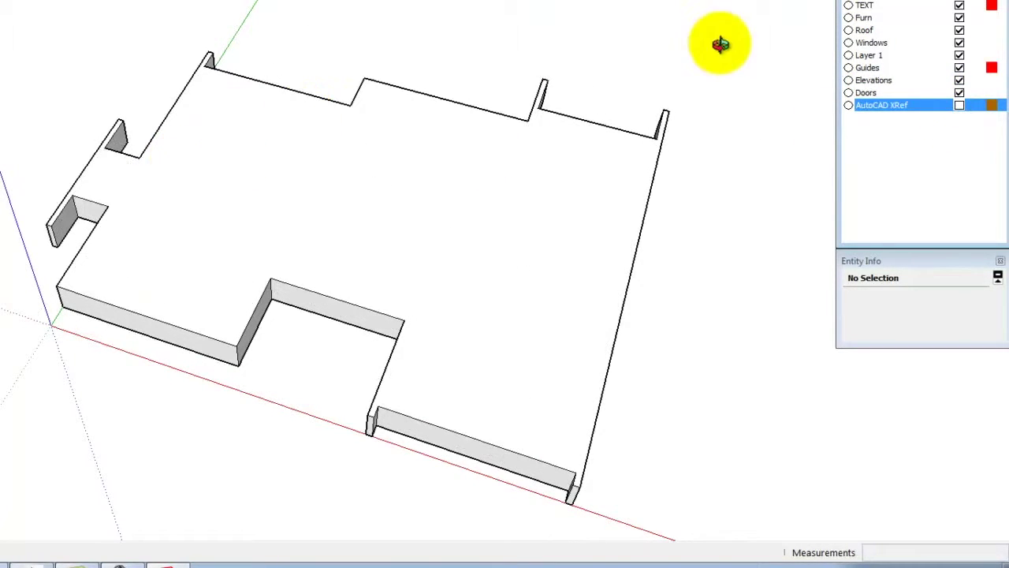
click(959, 107)
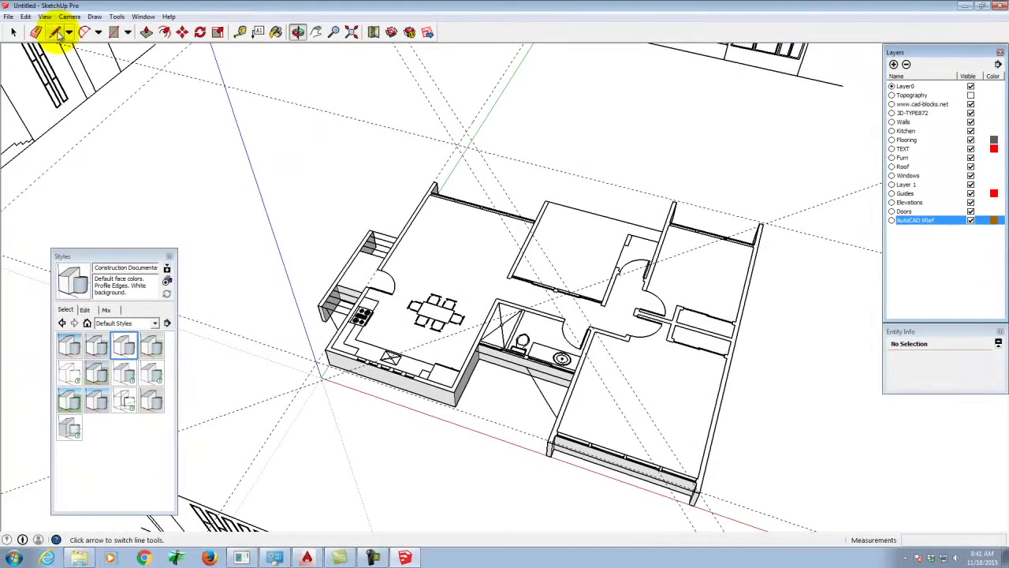
- Trace the living area's 15' window wall and the adjoining partition's faces and end with lines on the slab
click(55, 32)
scroll(428, 207, up, 5)
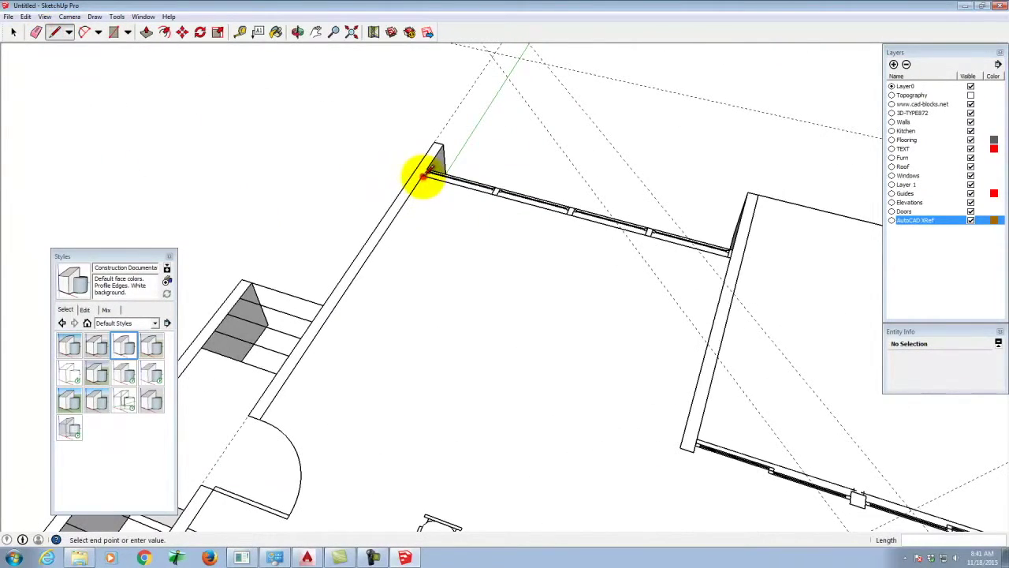
scroll(462, 185, down, 3)
scroll(620, 226, up, 3)
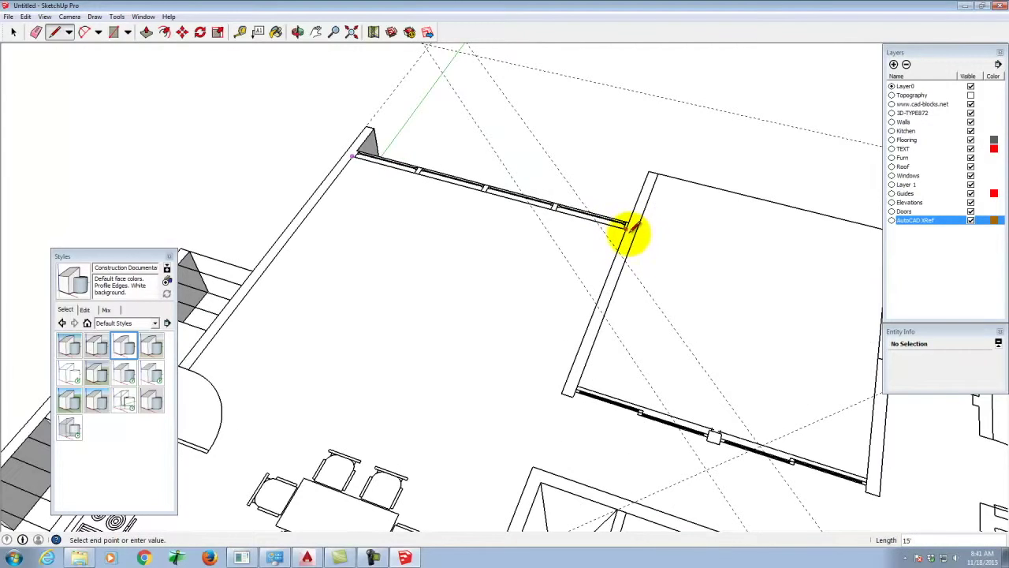
click(626, 227)
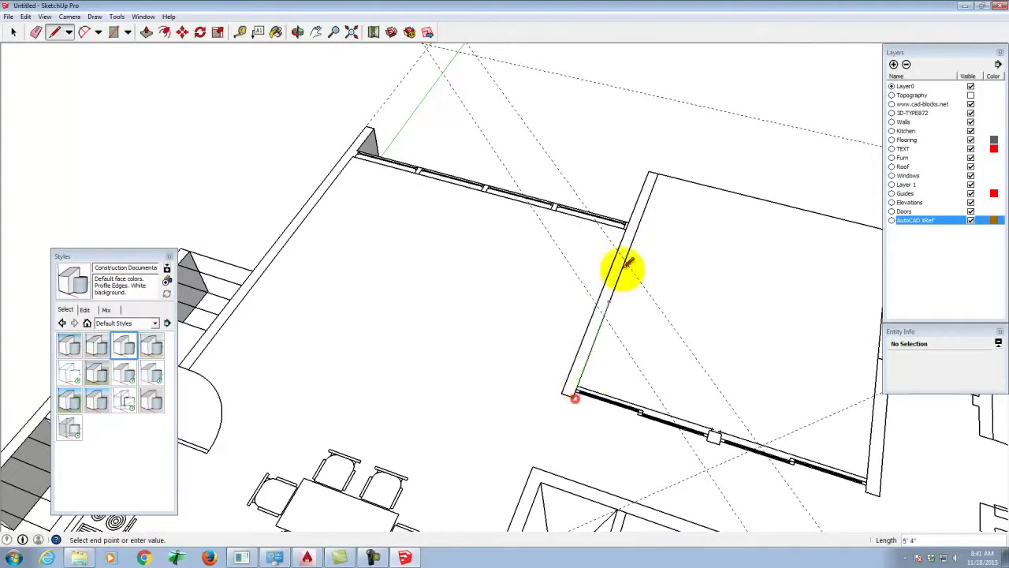
click(655, 173)
key(Return)
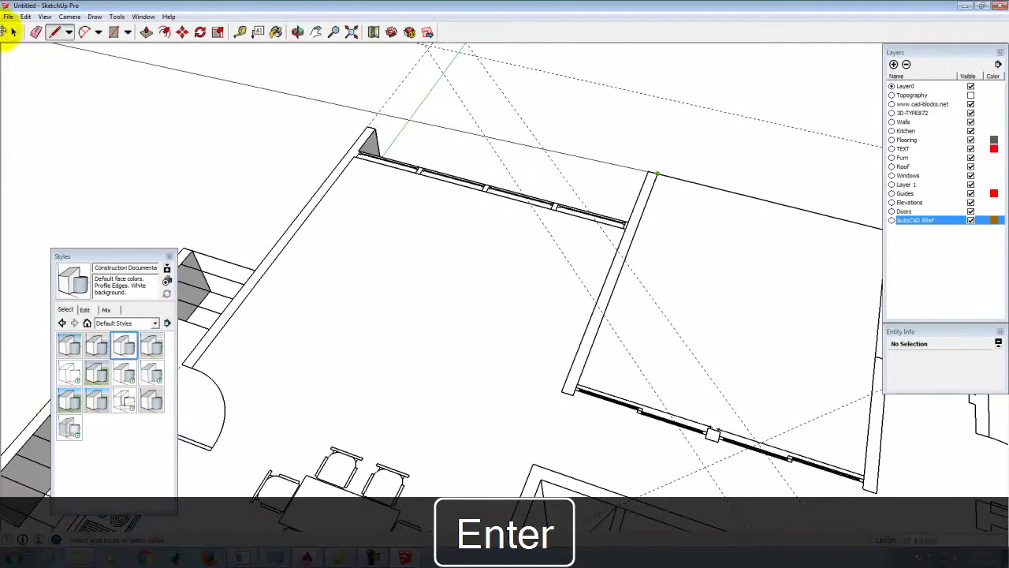
- Draw a 27' line along the inner face of the outer wall from the living area's window corner to the kitchen corner
click(55, 32)
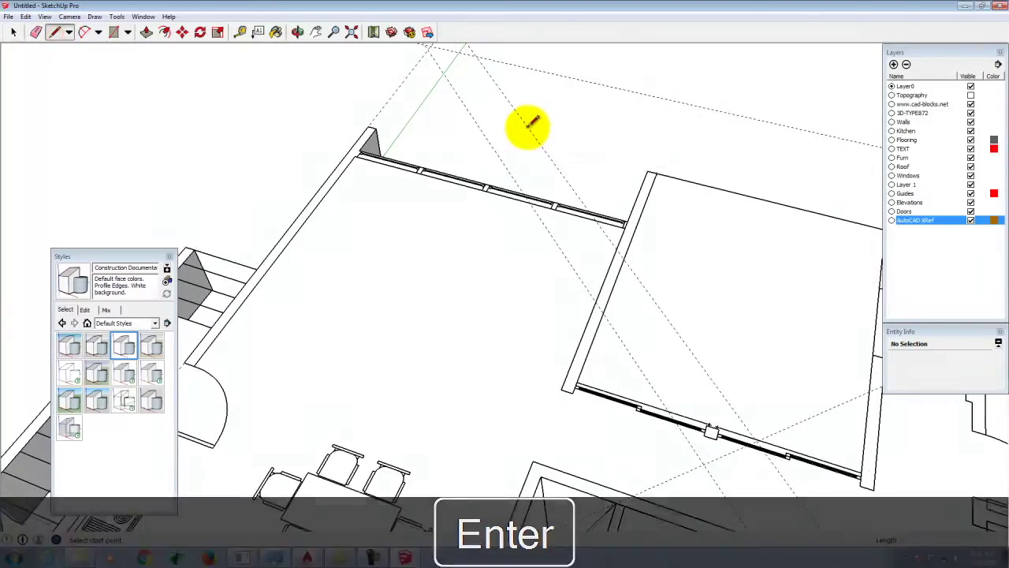
scroll(432, 120, down, 3)
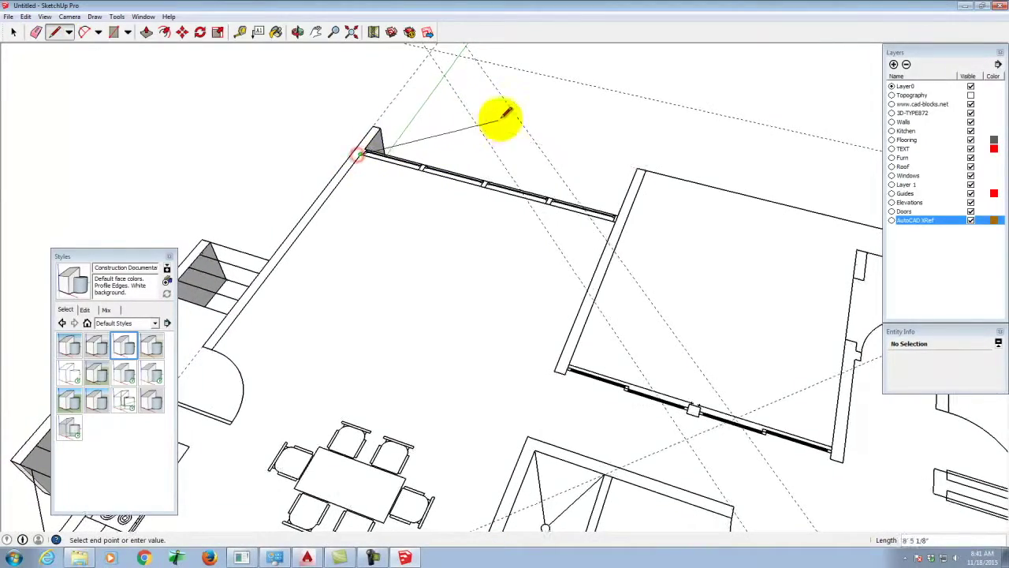
scroll(645, 94, down, 3)
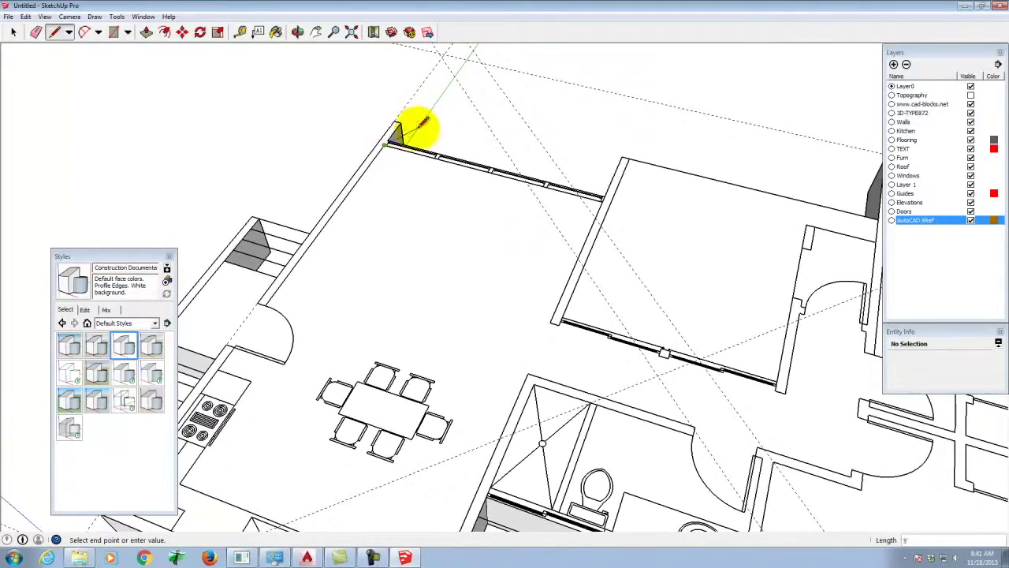
scroll(230, 356, down, 3)
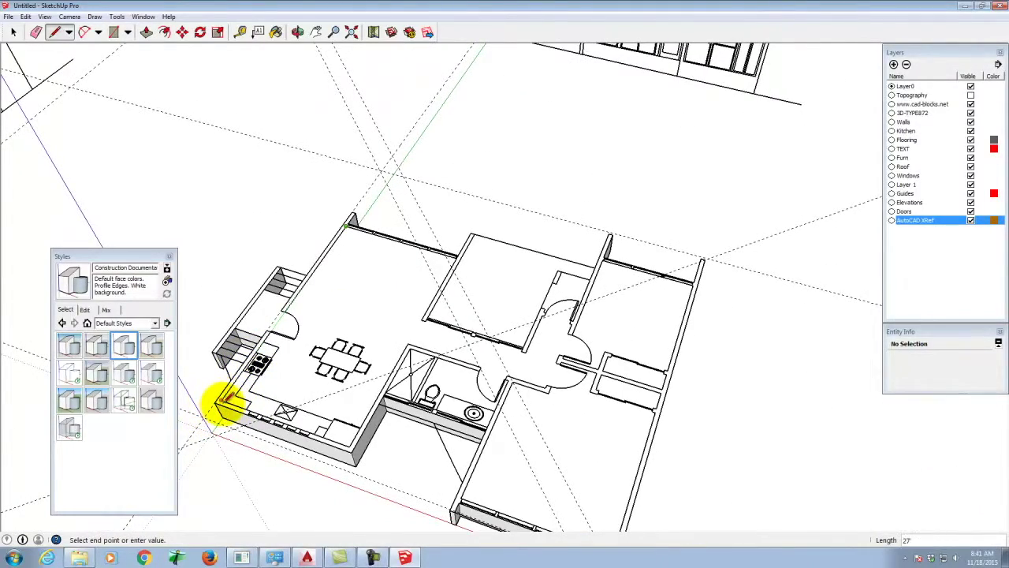
click(225, 400)
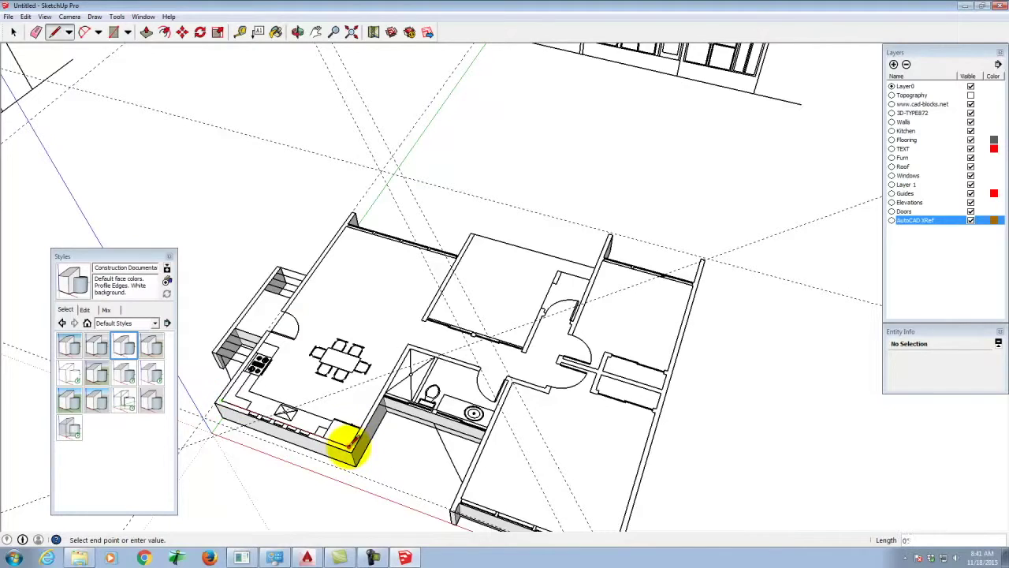
- Continue tracing the inner wall faces around the kitchen and bathroom, along the hallway and 9' across its bedroom end
click(407, 344)
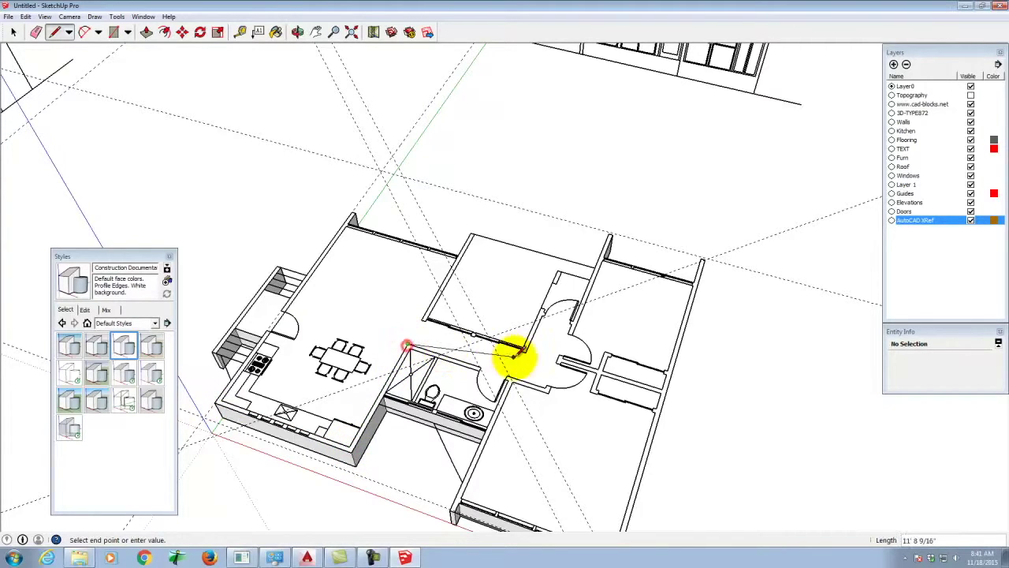
click(547, 386)
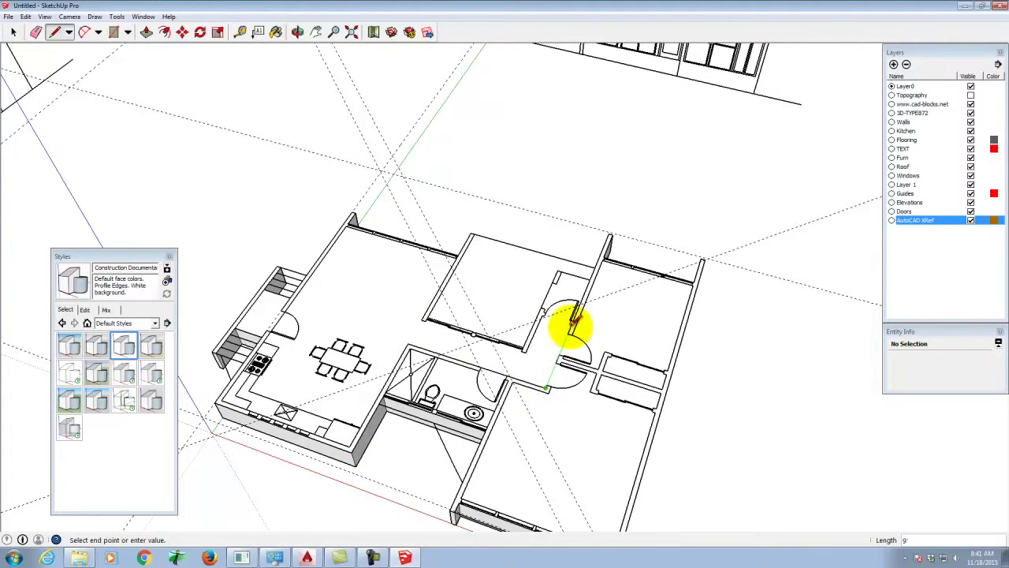
click(573, 323)
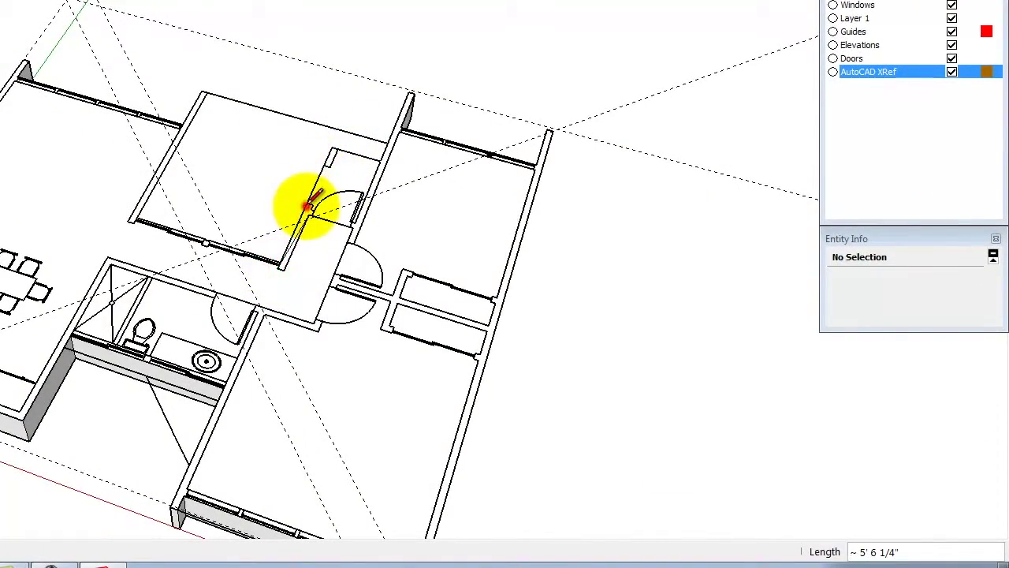
- Undo the last segment and trace the small hallway room's door jamb and threshold across to the bedroom partition
key(ctrl+z)
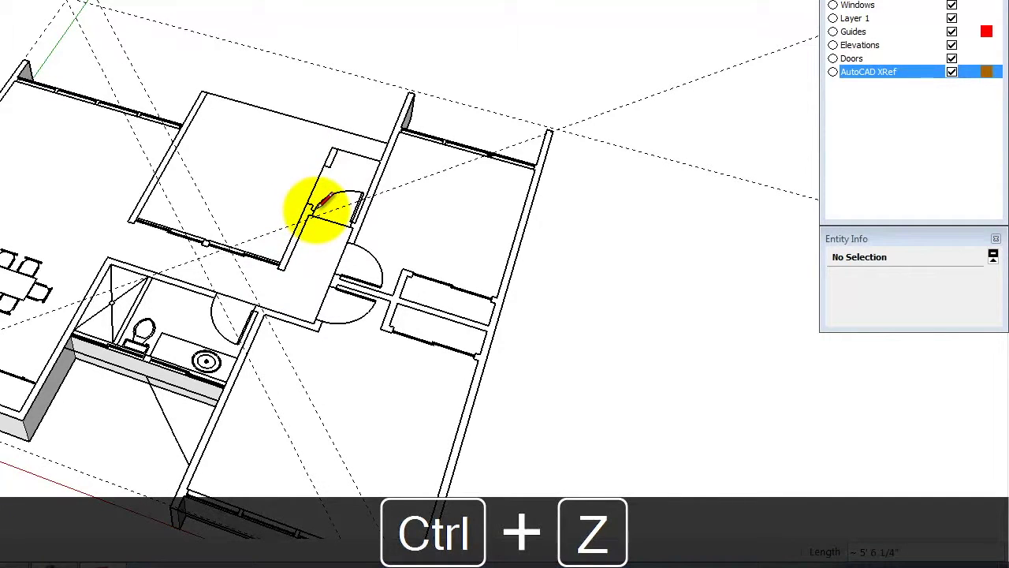
click(307, 203)
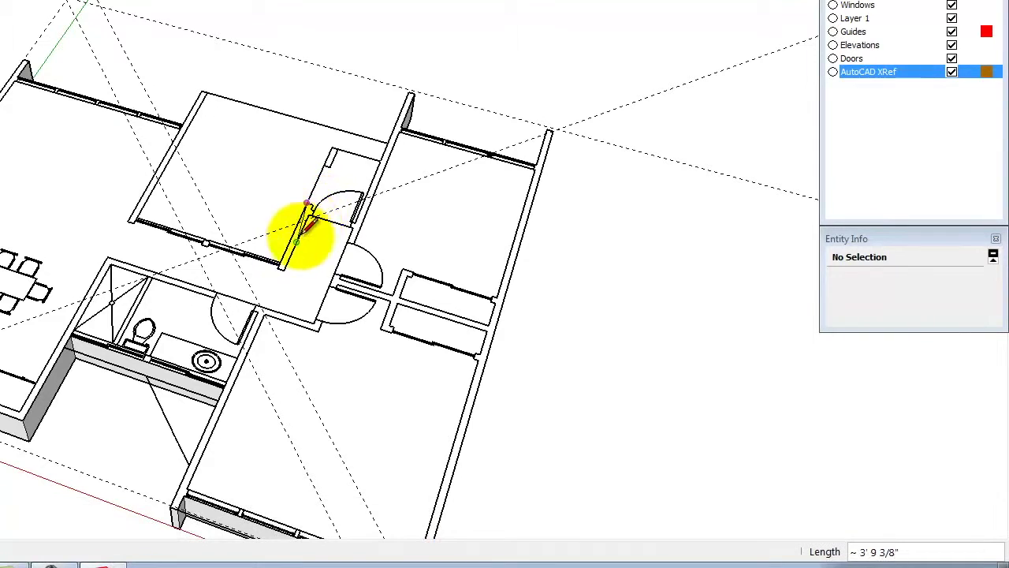
scroll(307, 207, up, 3)
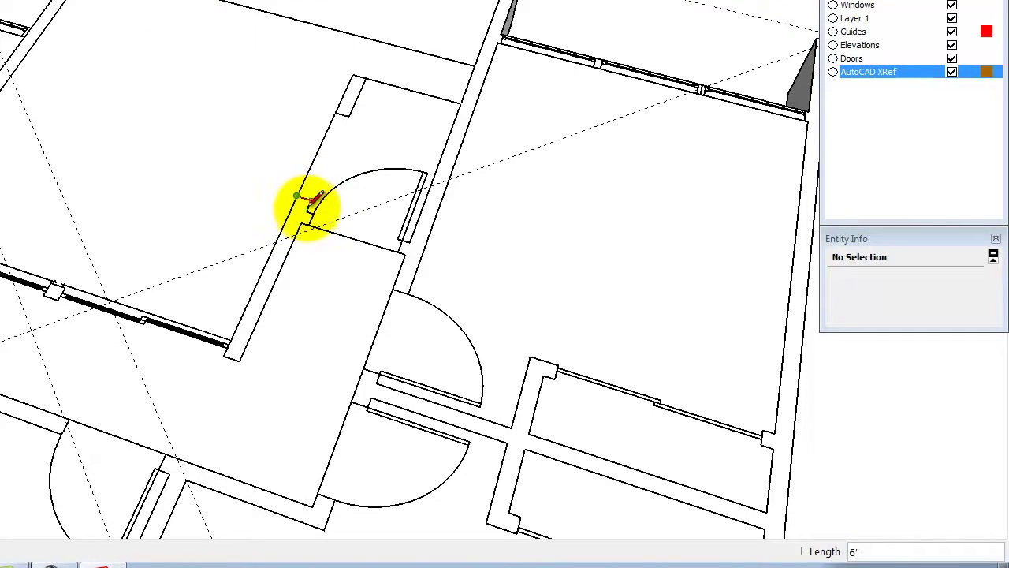
click(313, 201)
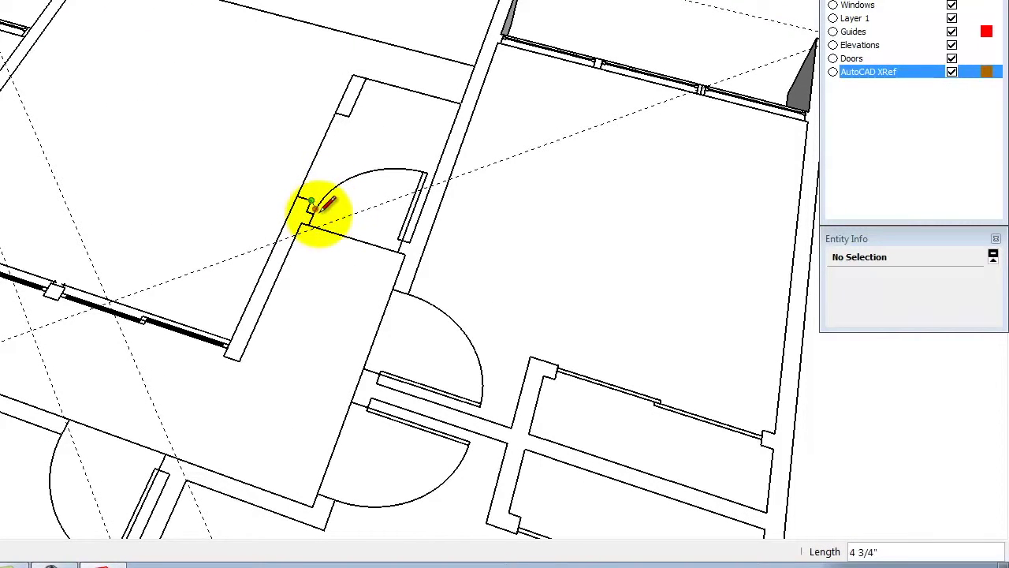
click(410, 240)
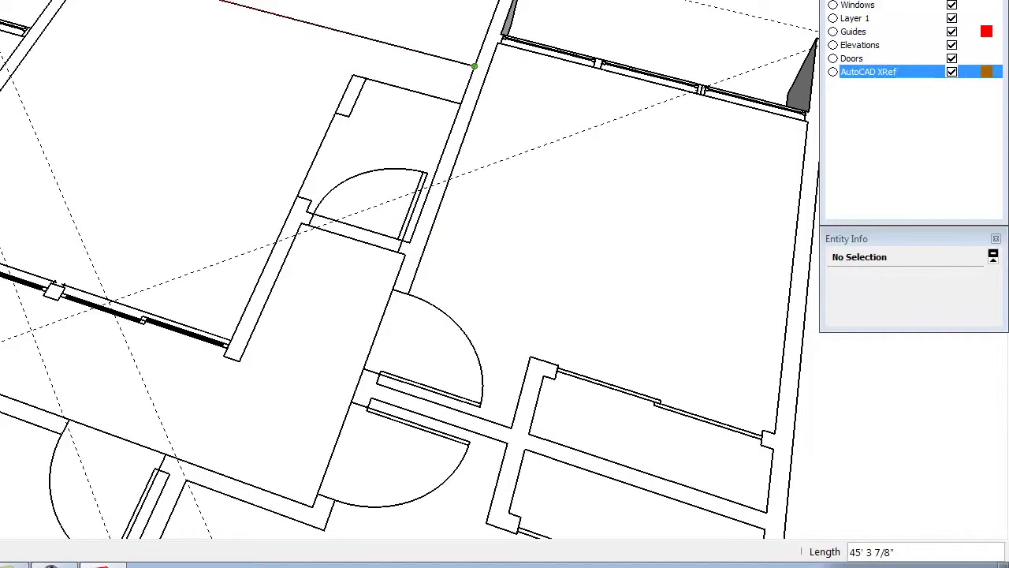
- Check the traced outline without the AutoCAD XRef layer and close its gap with a 6' 6" line up to the door jamb
click(951, 72)
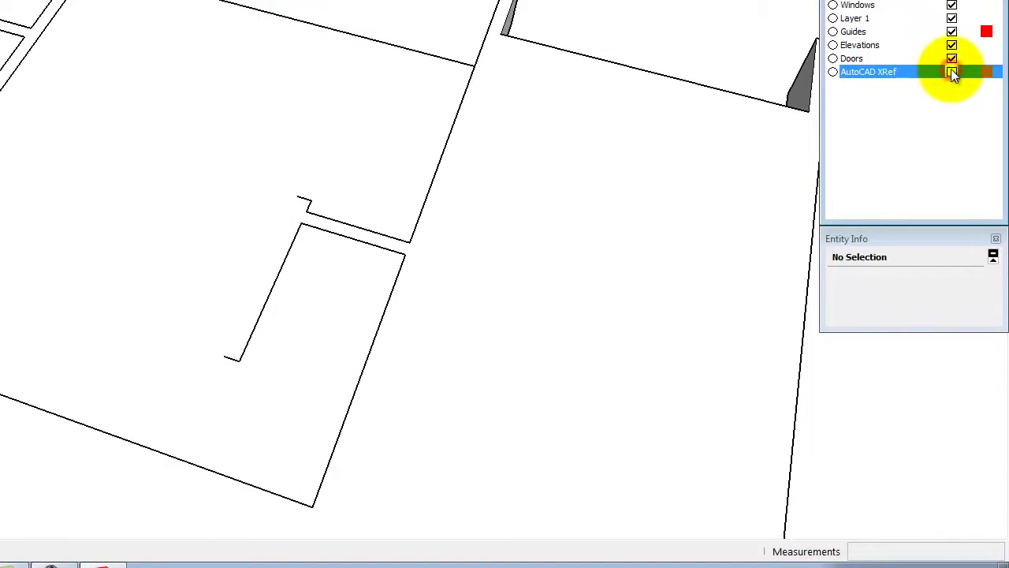
click(952, 72)
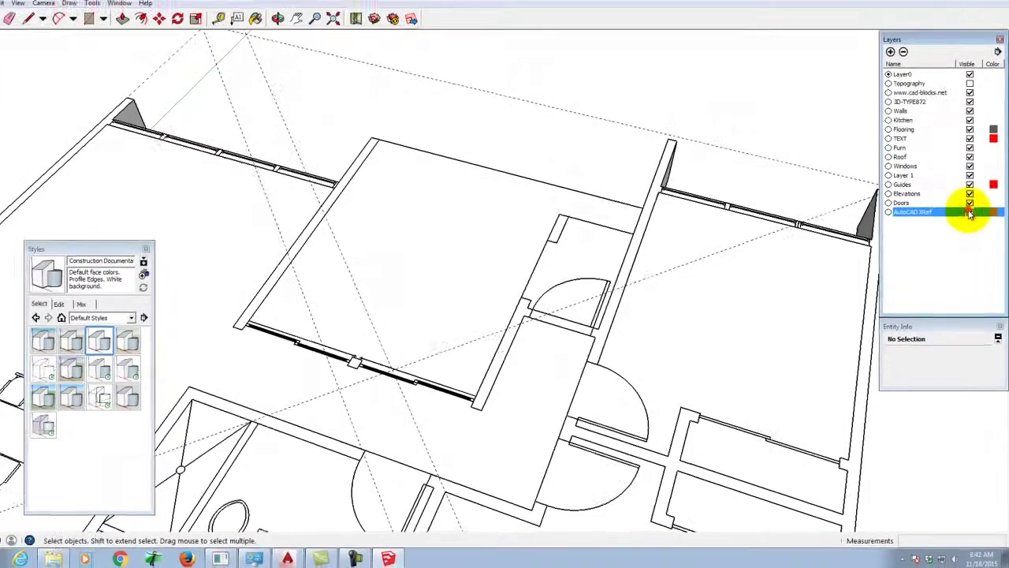
click(28, 17)
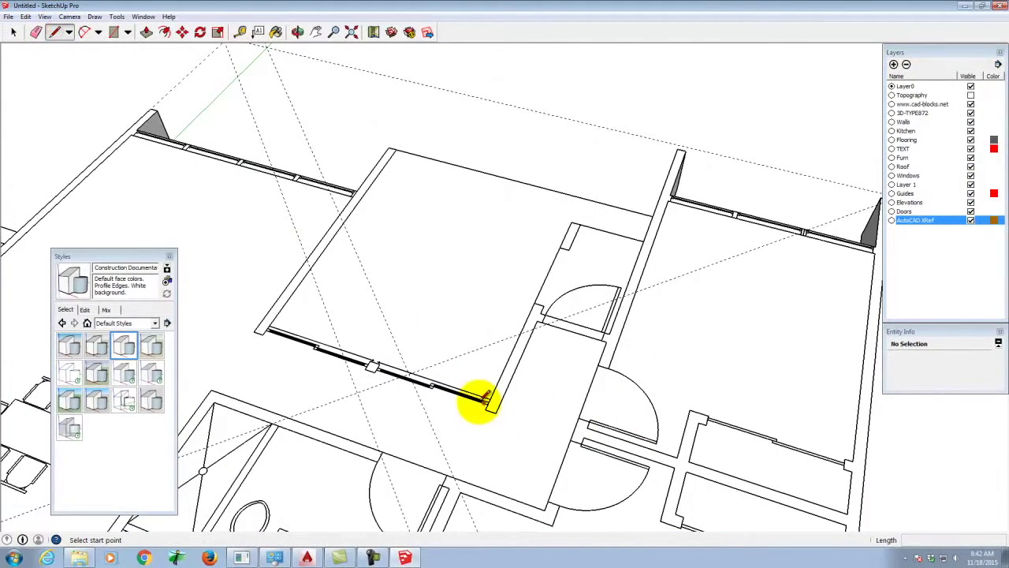
click(488, 406)
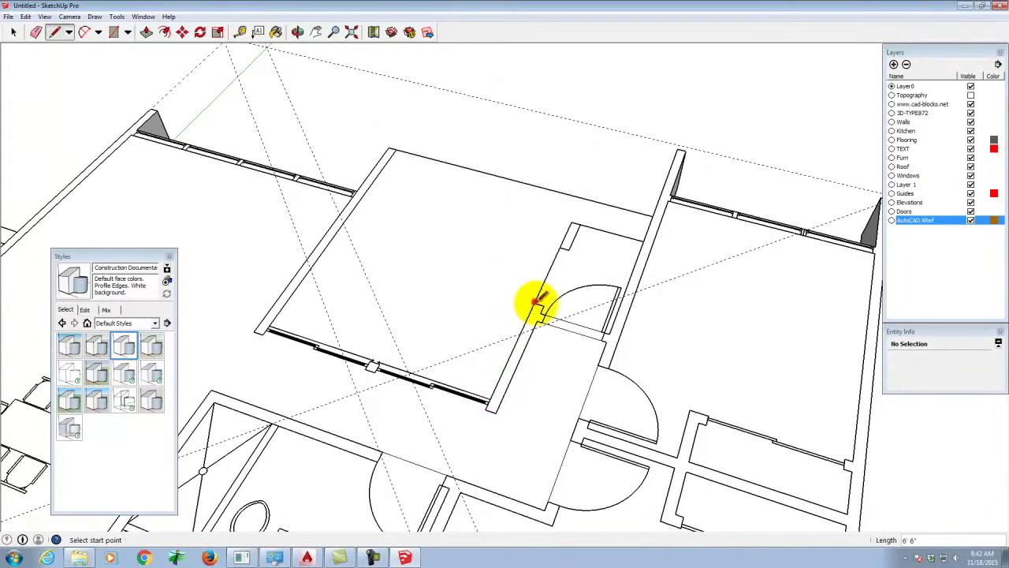
click(13, 31)
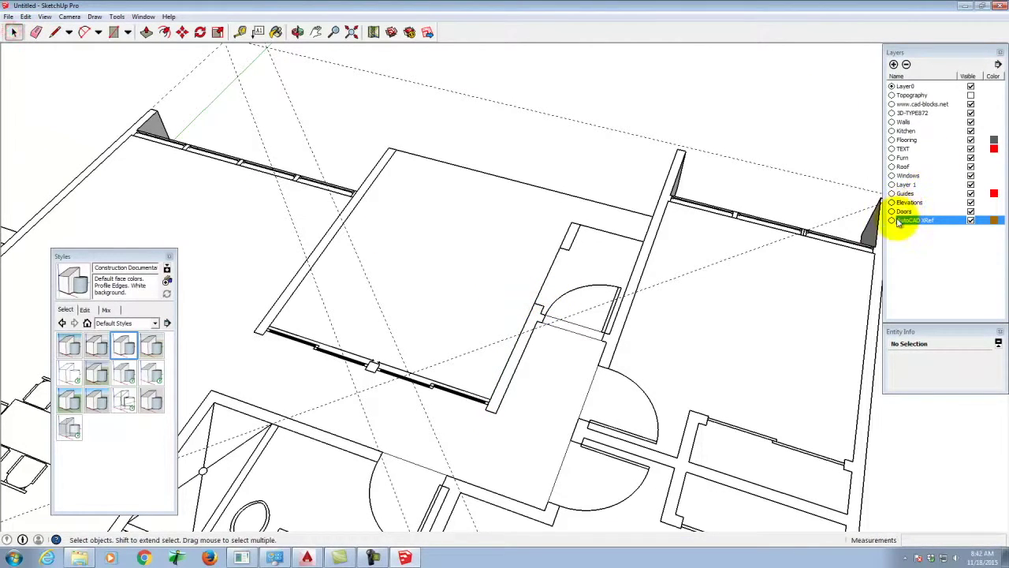
- Check the closed wall outline with the AutoCAD XRef layer hidden and shown again
click(970, 220)
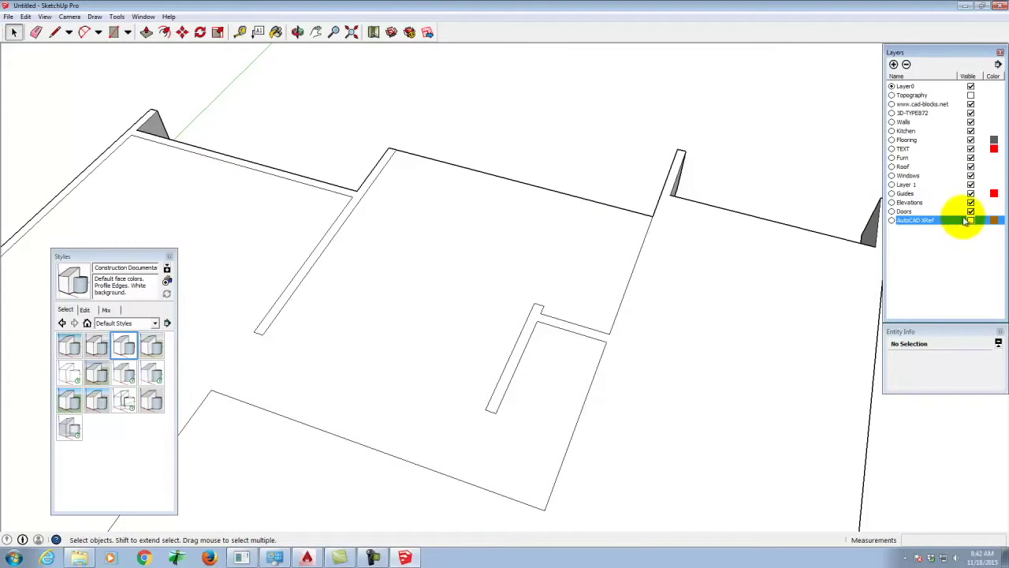
click(968, 220)
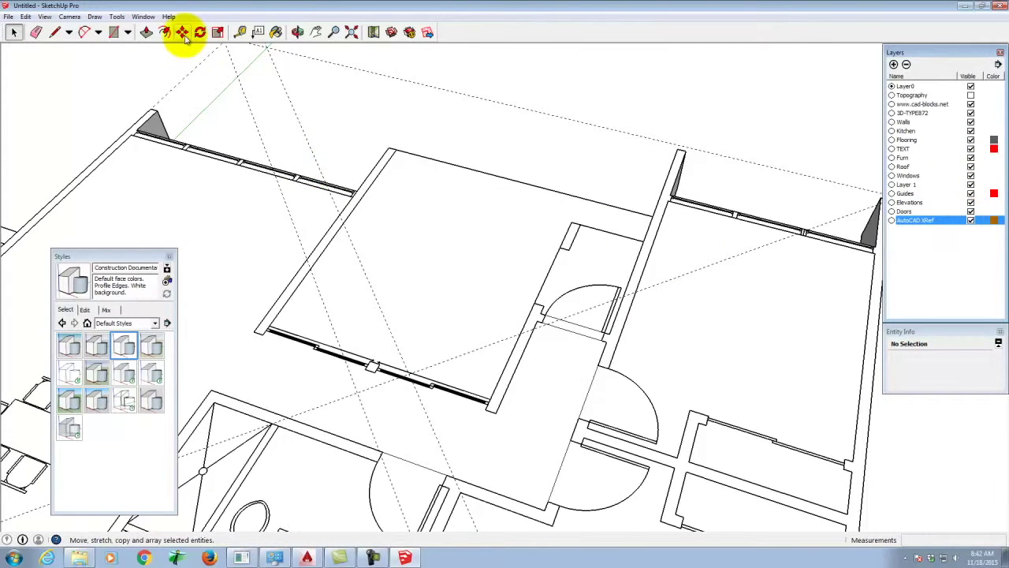
click(351, 32)
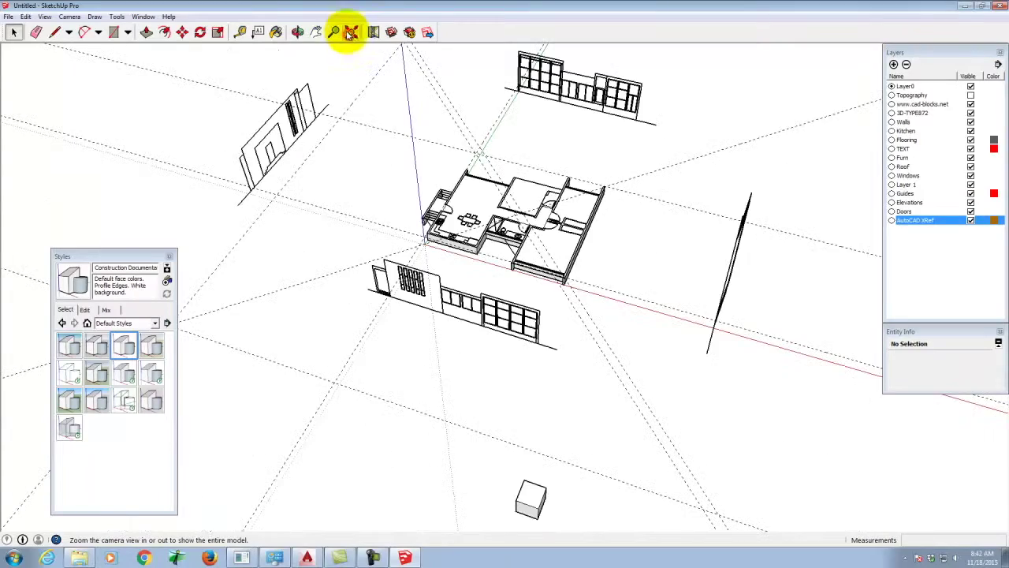
scroll(622, 198, up, 6)
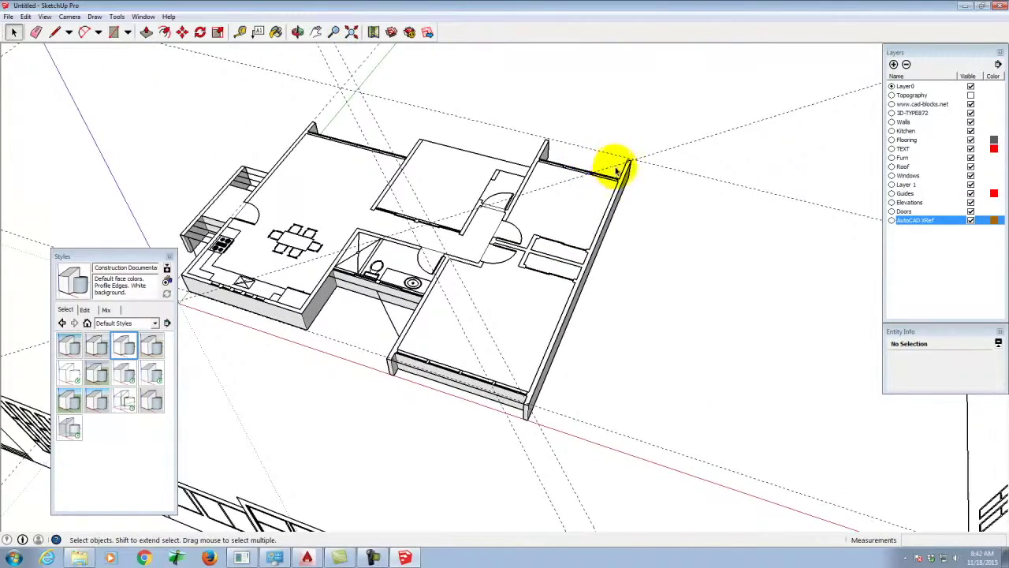
scroll(616, 169, up, 1)
- Trace the smaller bedroom's inner wall faces past the door and closet front, closing the outline with an 11' line along its window wall
click(52, 33)
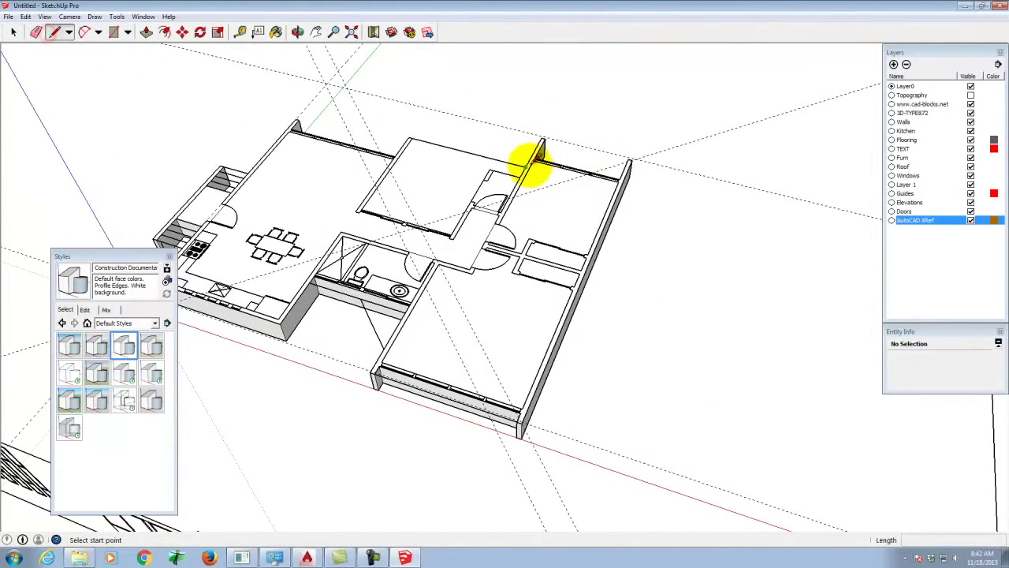
scroll(538, 160, up, 4)
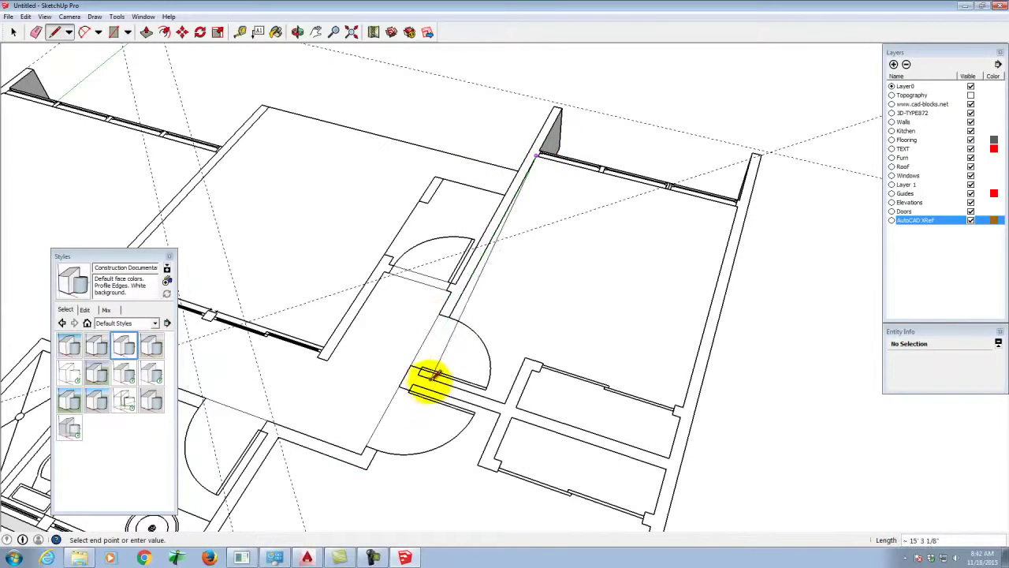
click(420, 372)
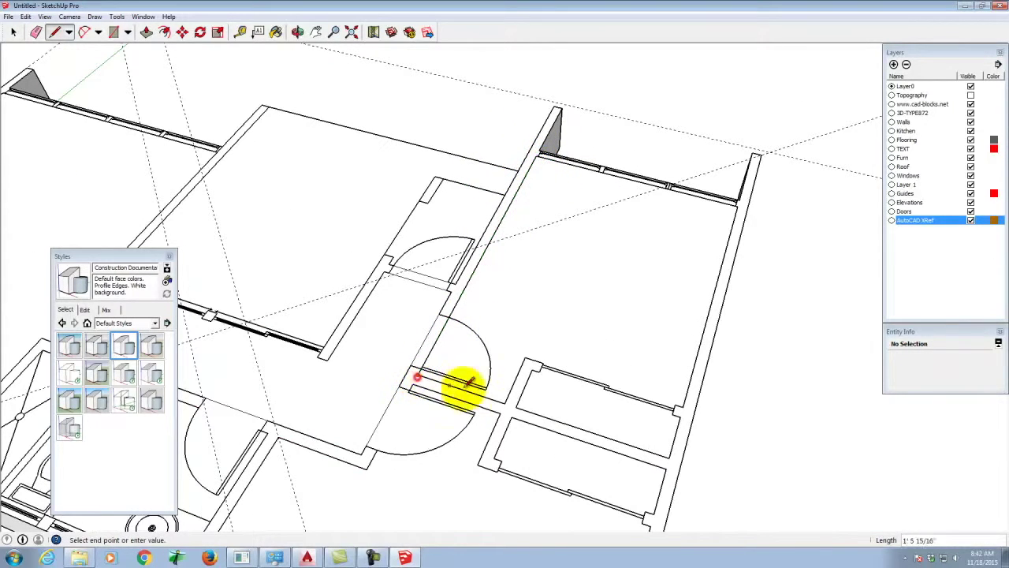
click(505, 404)
click(526, 358)
click(684, 406)
click(739, 208)
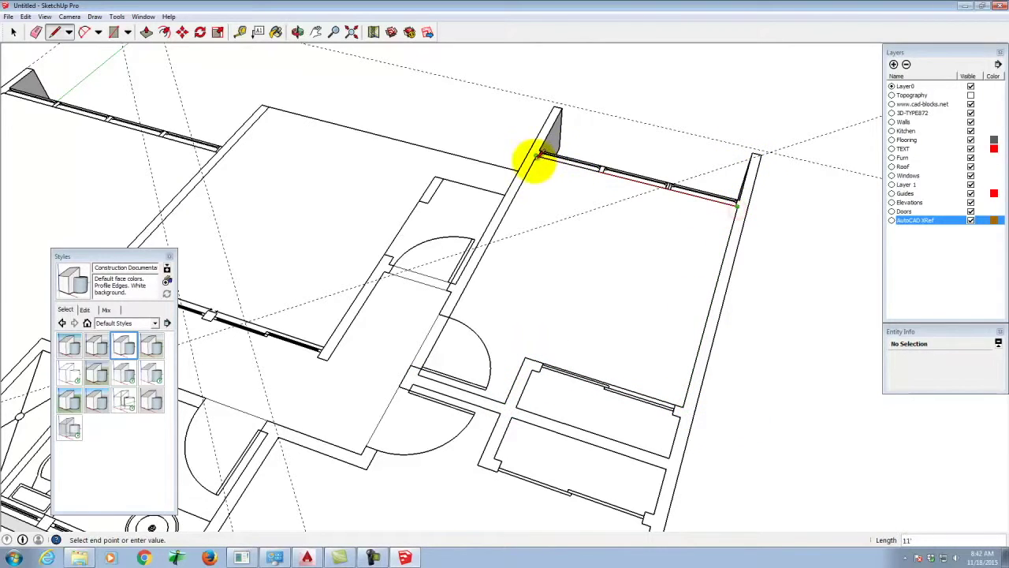
click(536, 157)
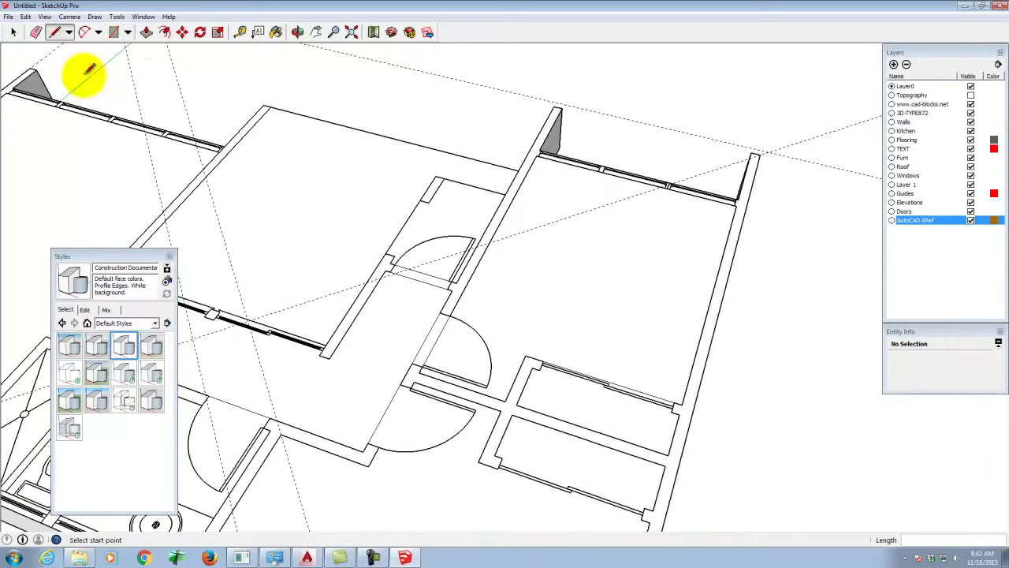
- Draw rectangles over the insides of the two back-to-back closets between the bedrooms, the first one 6' 6" by 2'
click(115, 36)
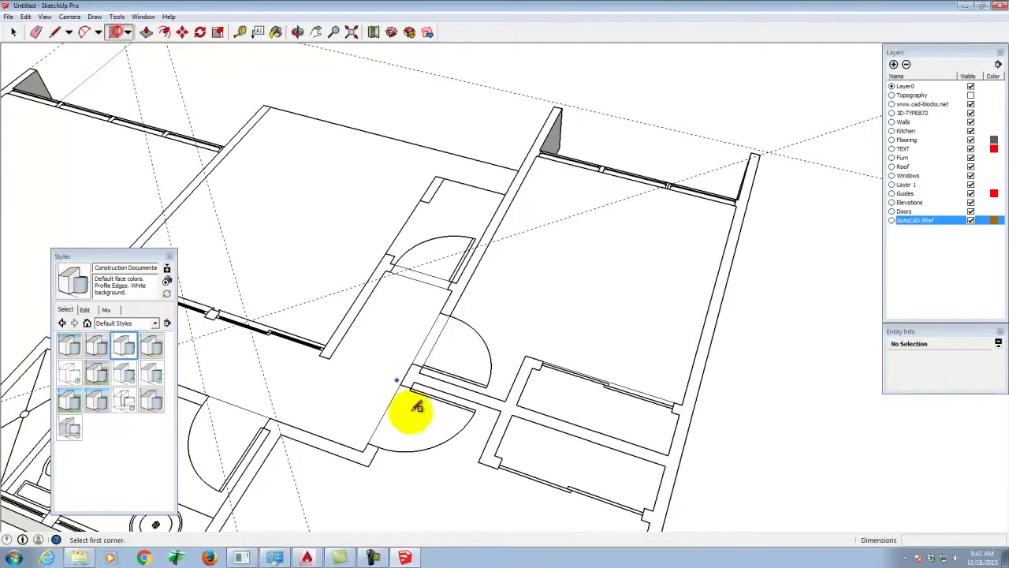
click(521, 405)
click(678, 410)
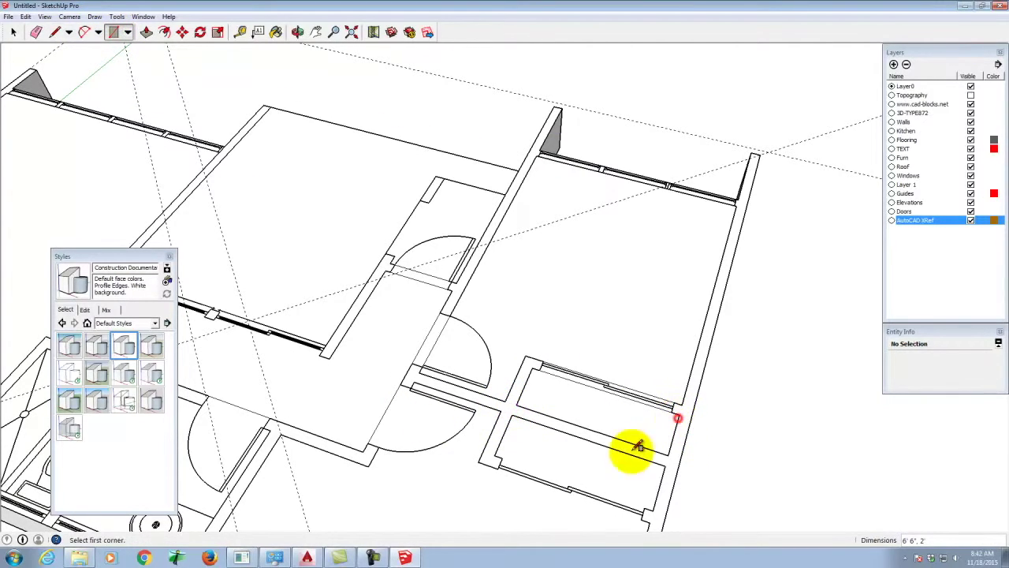
click(520, 416)
click(649, 513)
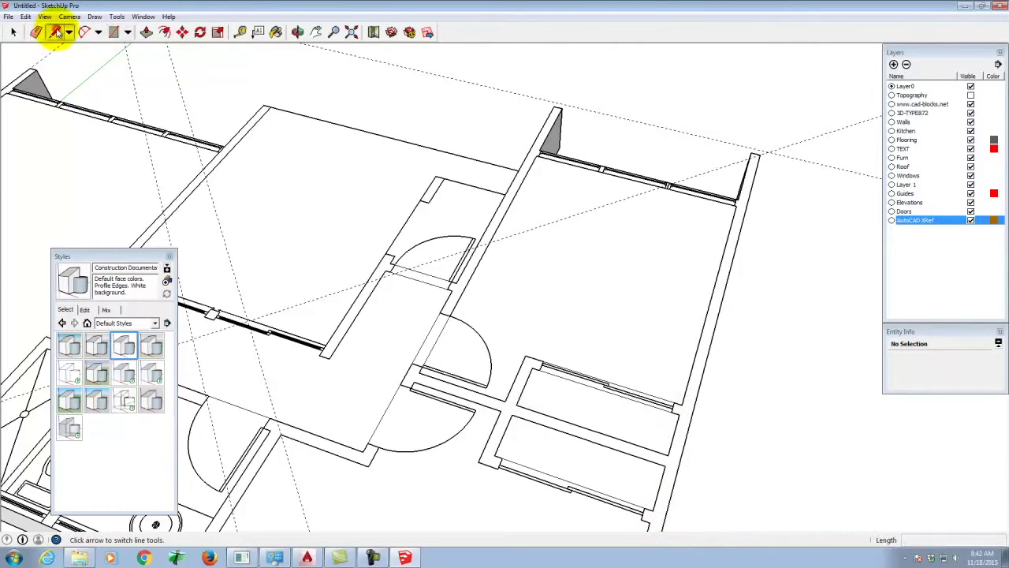
- Trace the larger bedroom's inner wall faces around its closet, window wall and hallway side, then check the outline without the AutoCAD XRef layer
click(57, 31)
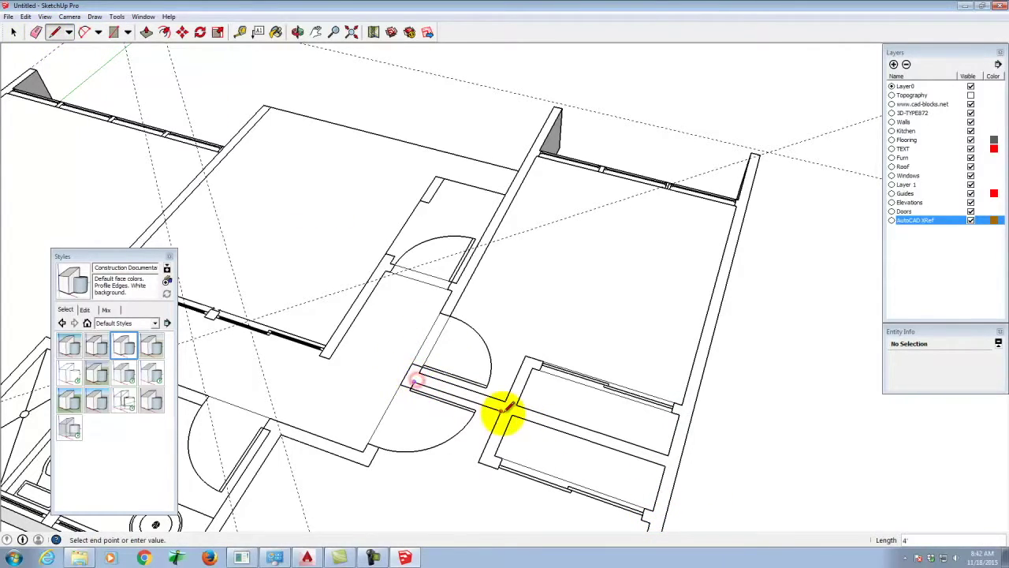
click(478, 462)
scroll(584, 168, down, 5)
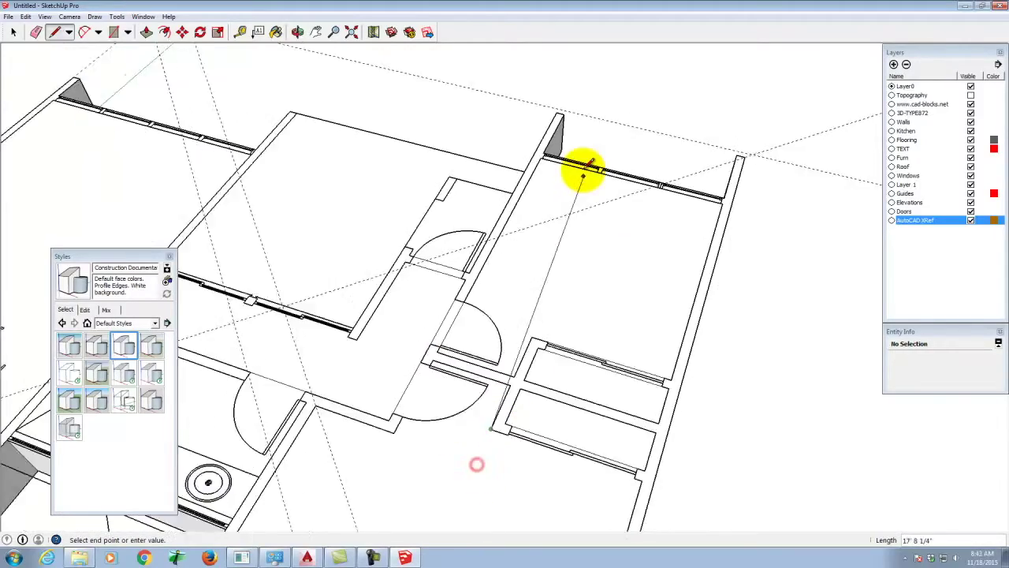
scroll(611, 305, up, 4)
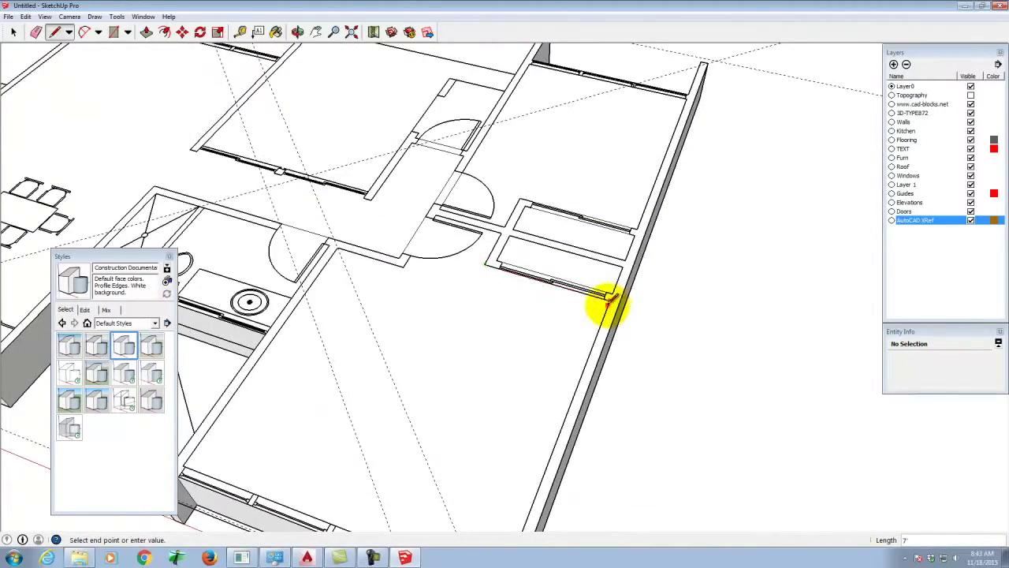
scroll(607, 260, down, 4)
scroll(556, 418, up, 3)
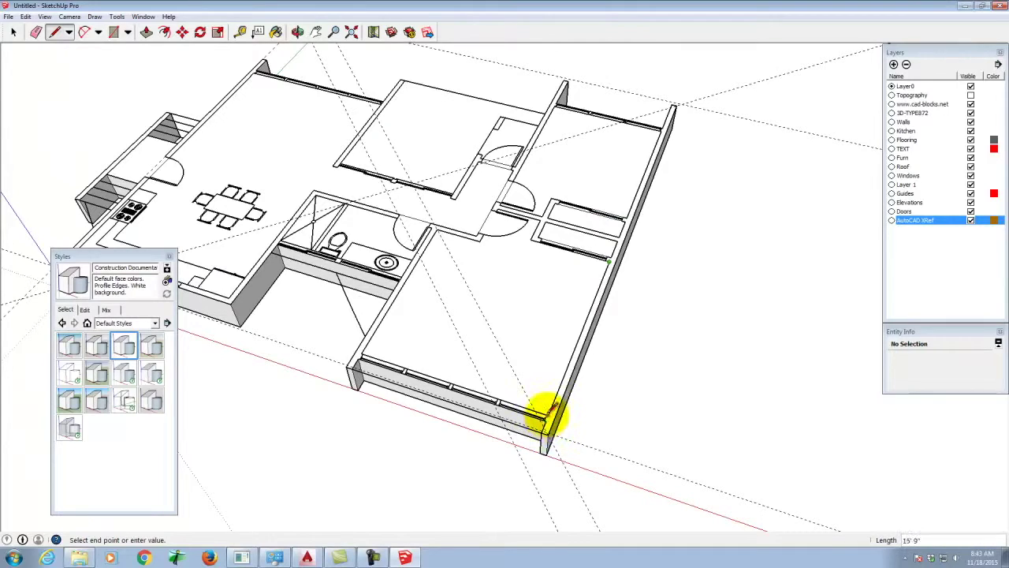
click(549, 413)
click(361, 350)
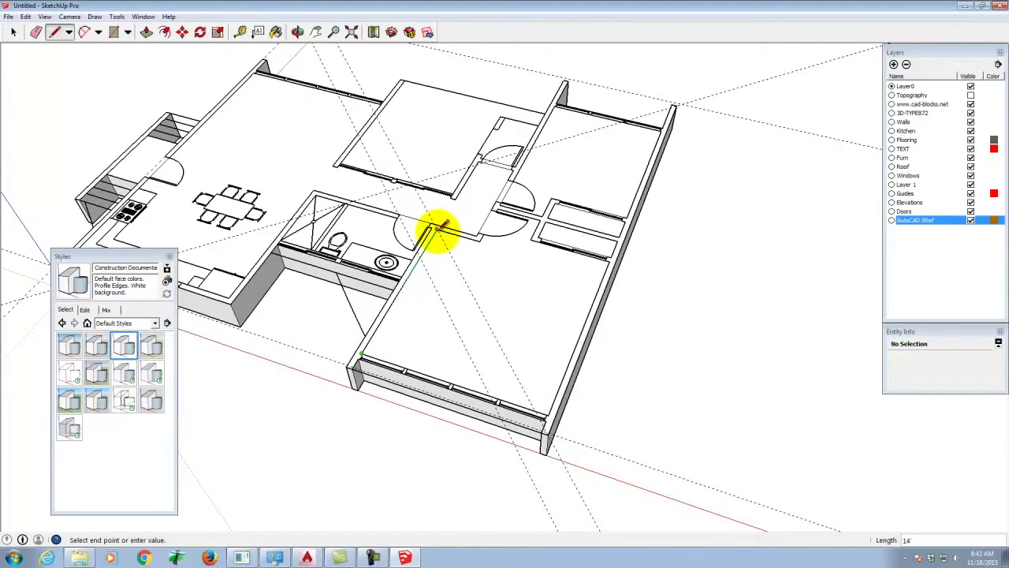
click(436, 230)
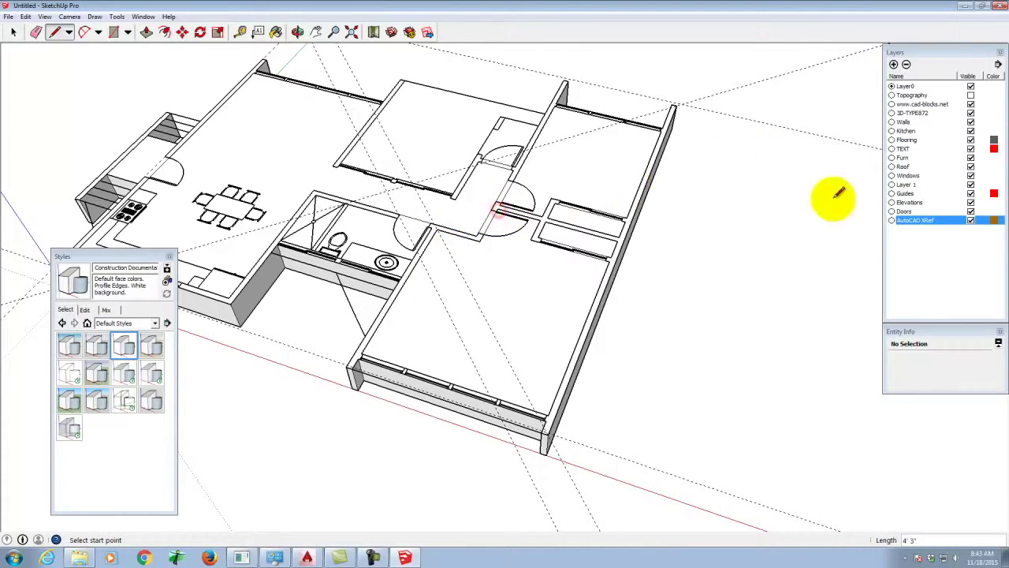
click(972, 220)
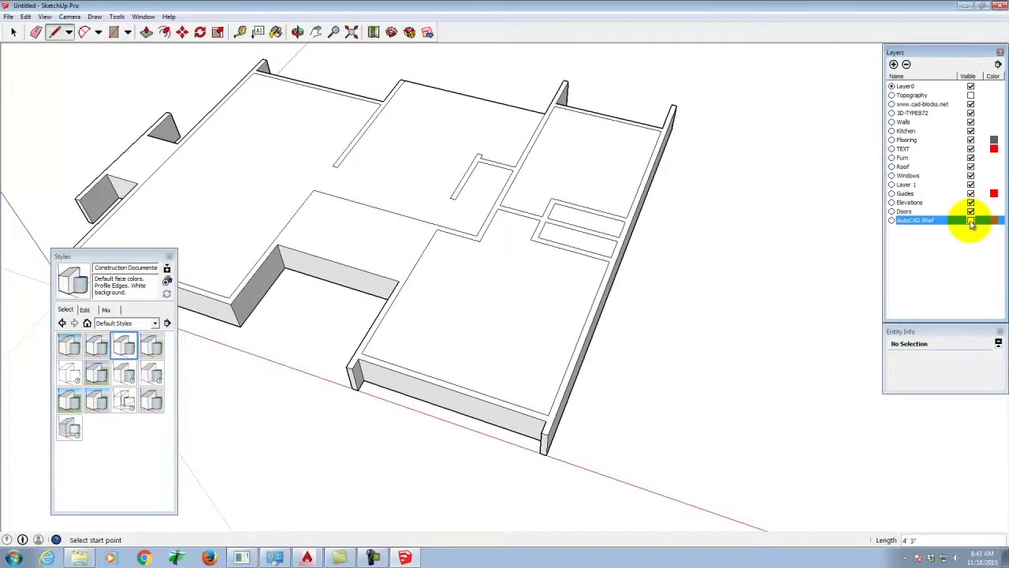
click(971, 221)
- Draw an 11' 6" by 6' 6" rectangle over the bathroom and a 6' line along the outer wall at the entrance
click(112, 32)
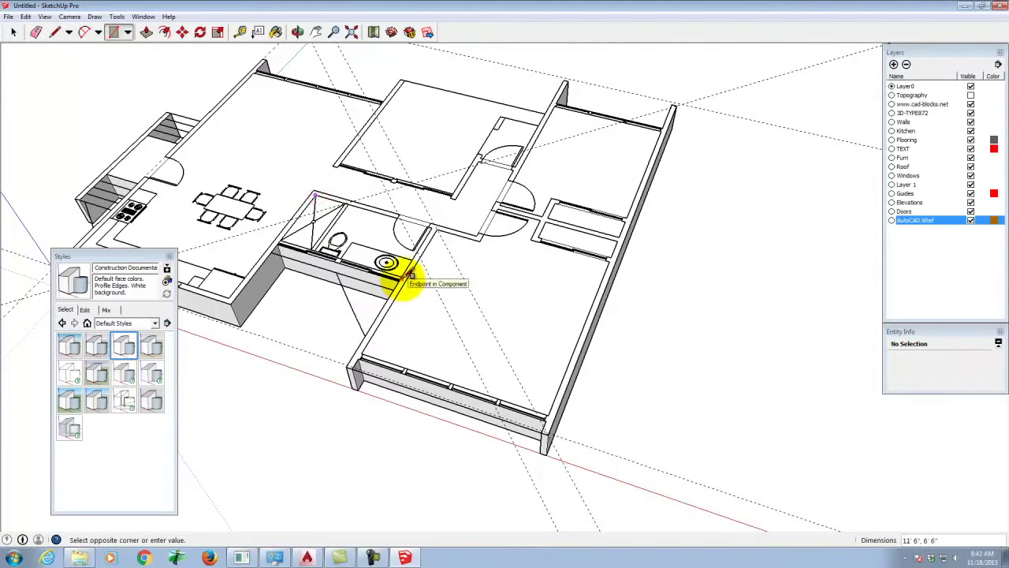
click(409, 276)
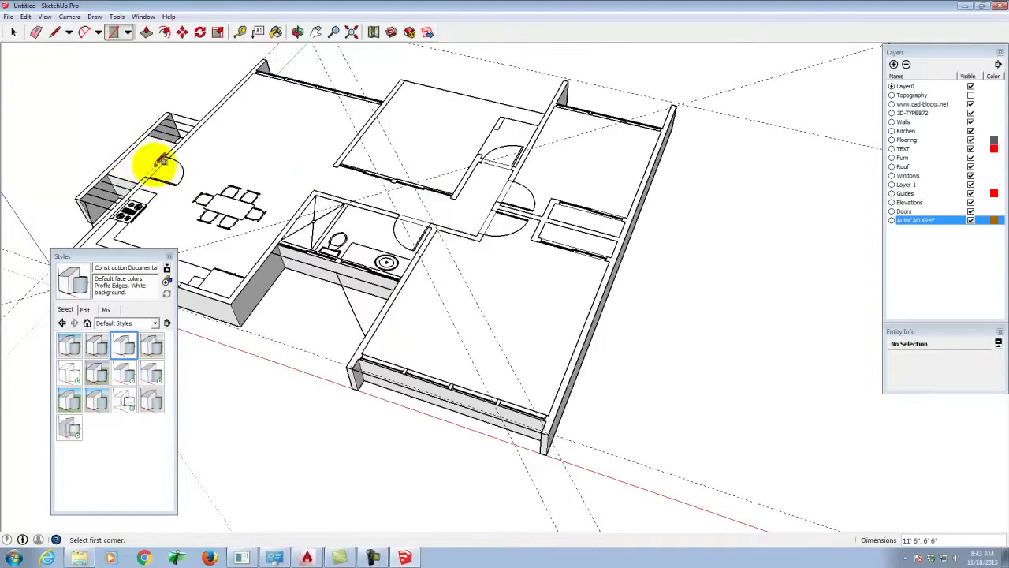
click(55, 33)
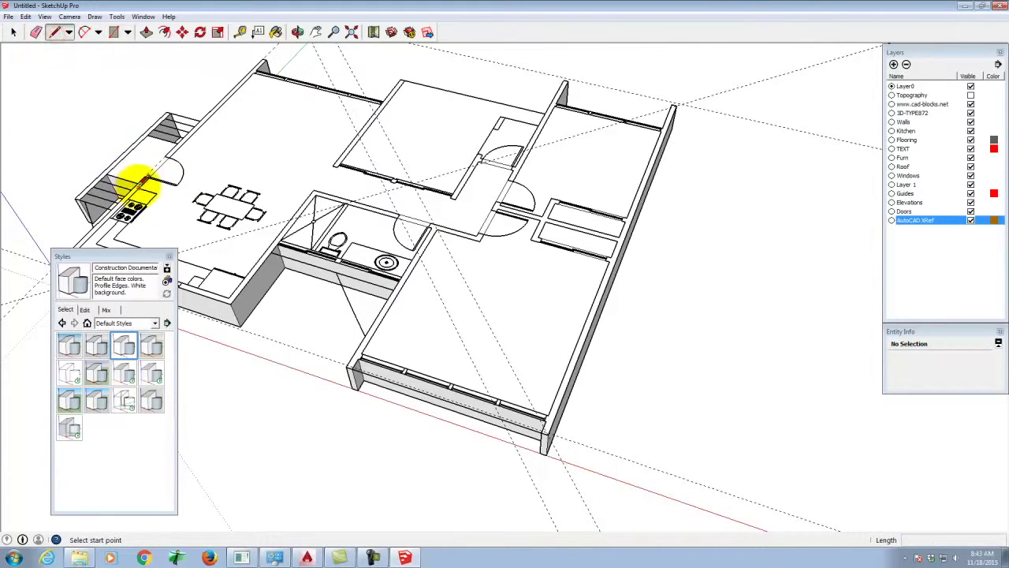
click(137, 184)
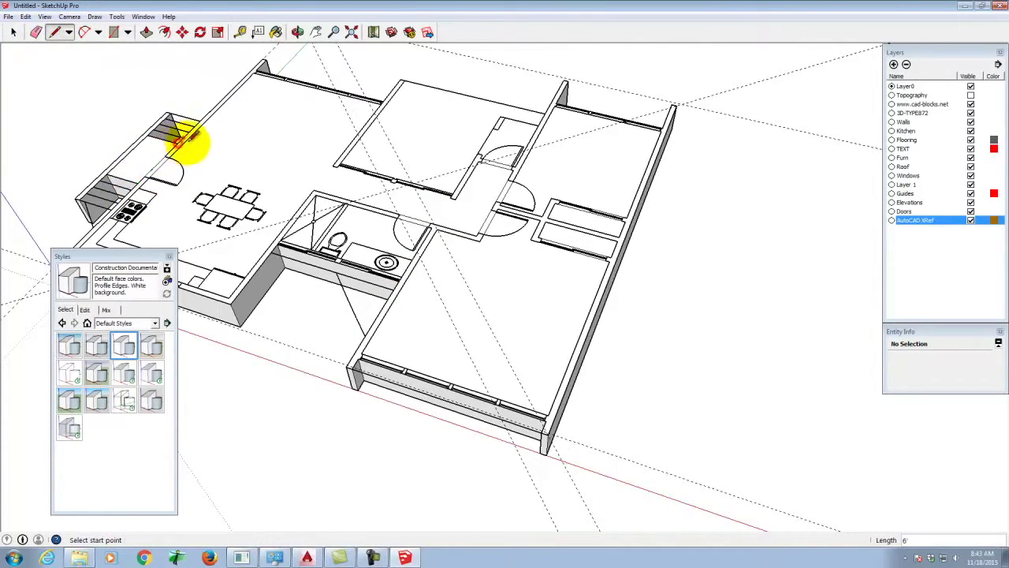
- Compare the traced wall outlines with the plan by hiding and showing the AutoCAD XRef layer, looking for untraced walls
click(13, 32)
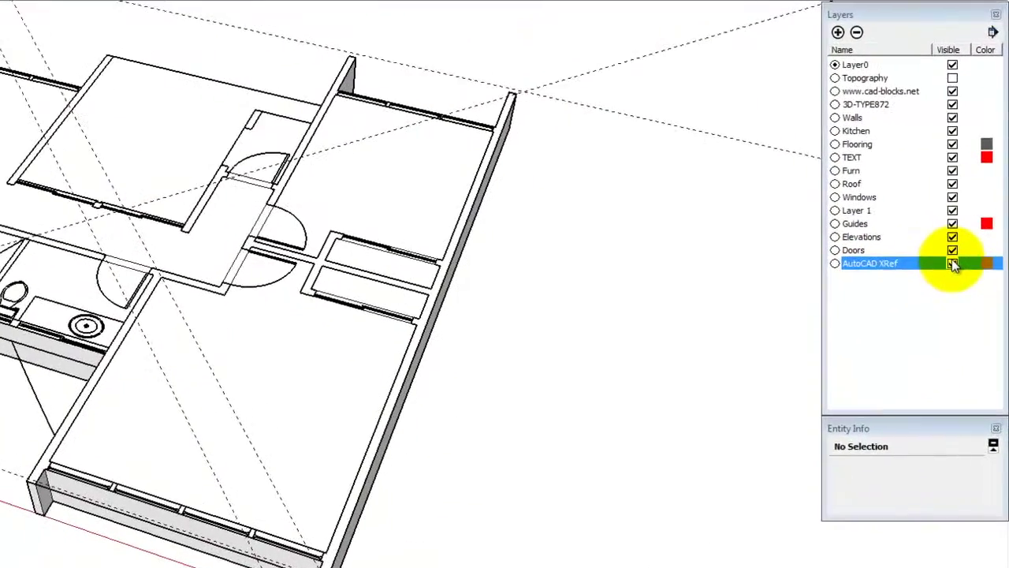
click(952, 265)
click(952, 264)
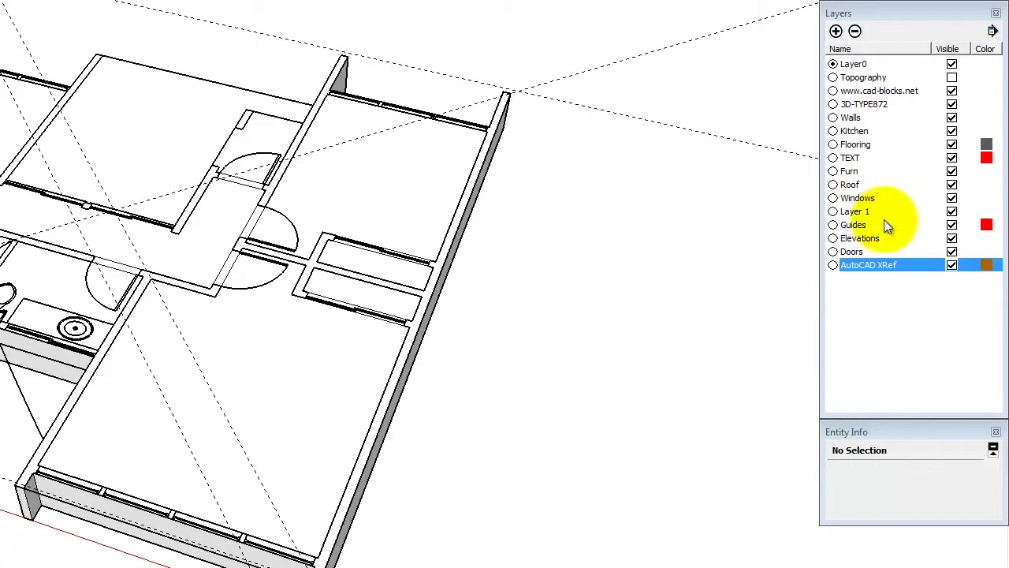
click(952, 265)
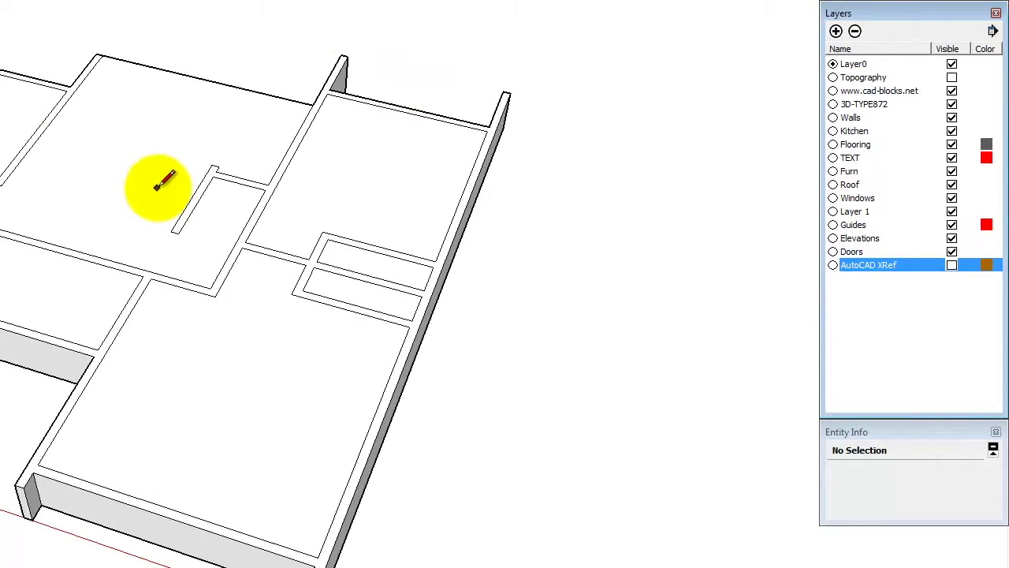
scroll(450, 271, down, 3)
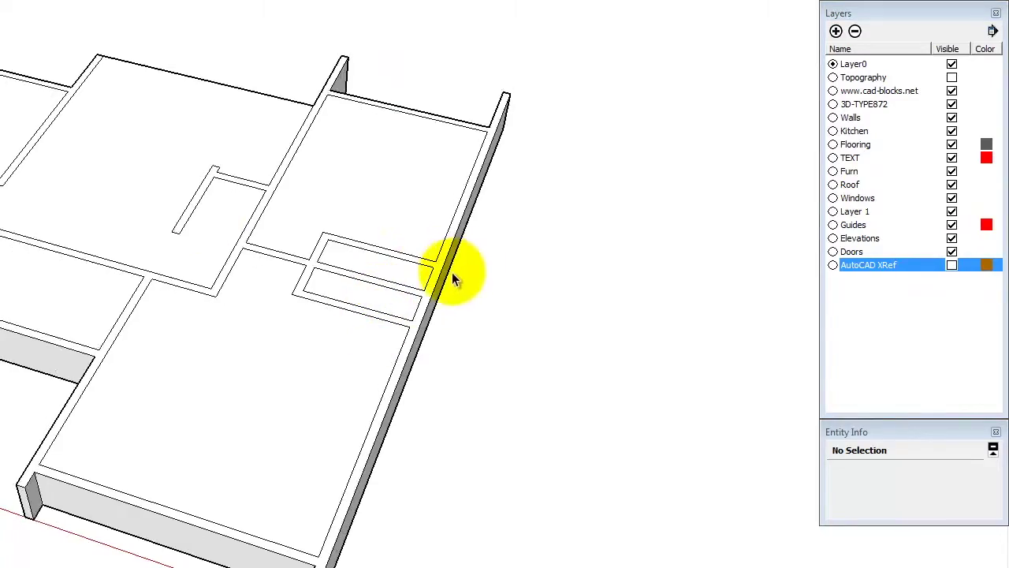
scroll(298, 162, up, 5)
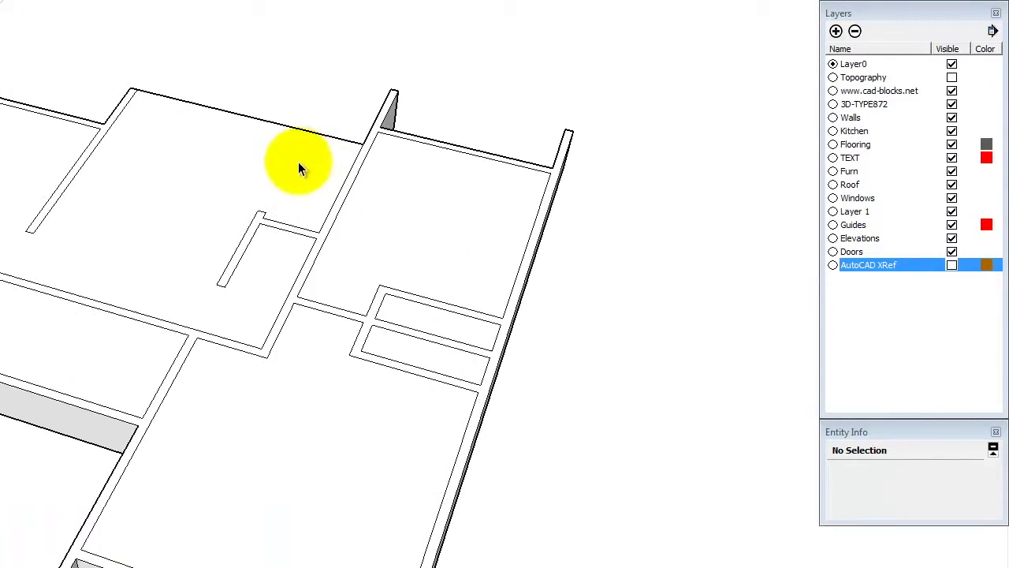
click(952, 265)
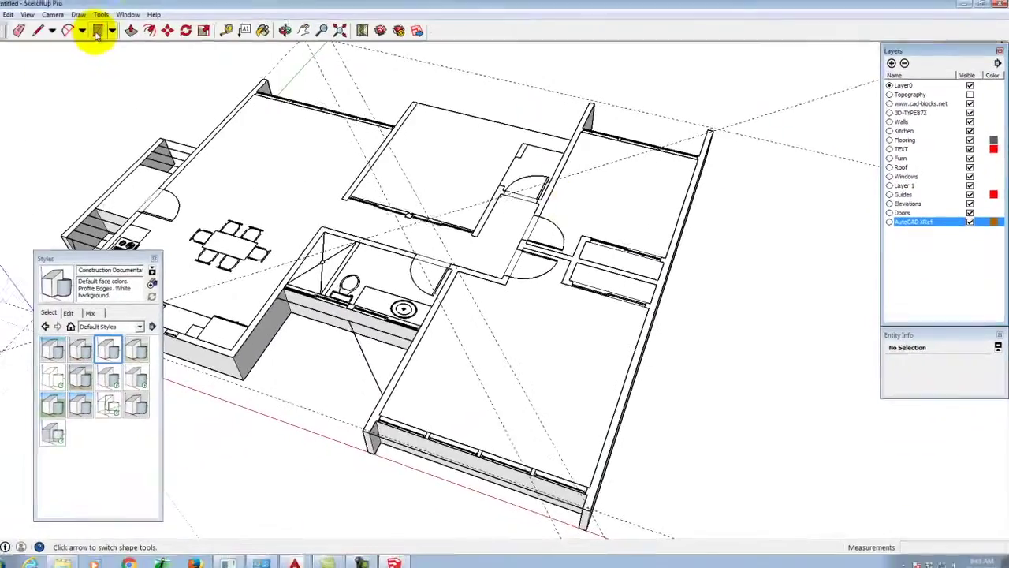
- Draw a small rectangle over the short wall stub beside the hallway closet's door
click(97, 33)
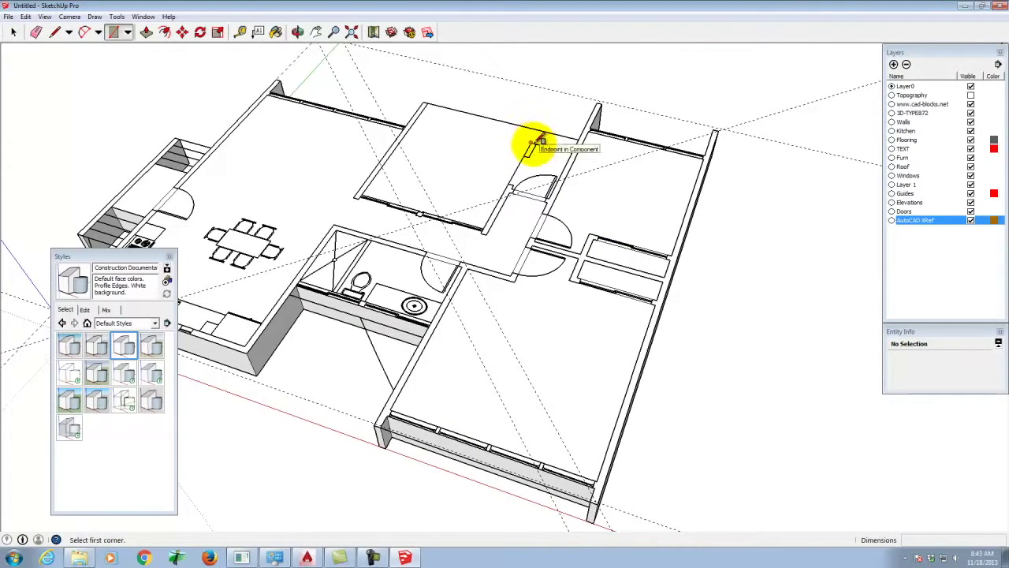
click(534, 145)
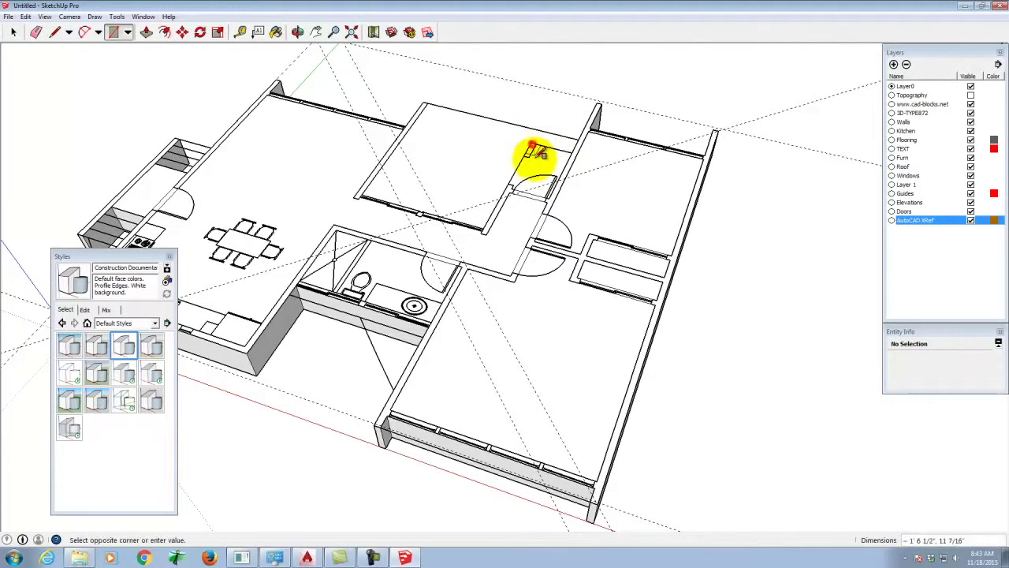
key(Escape)
click(14, 33)
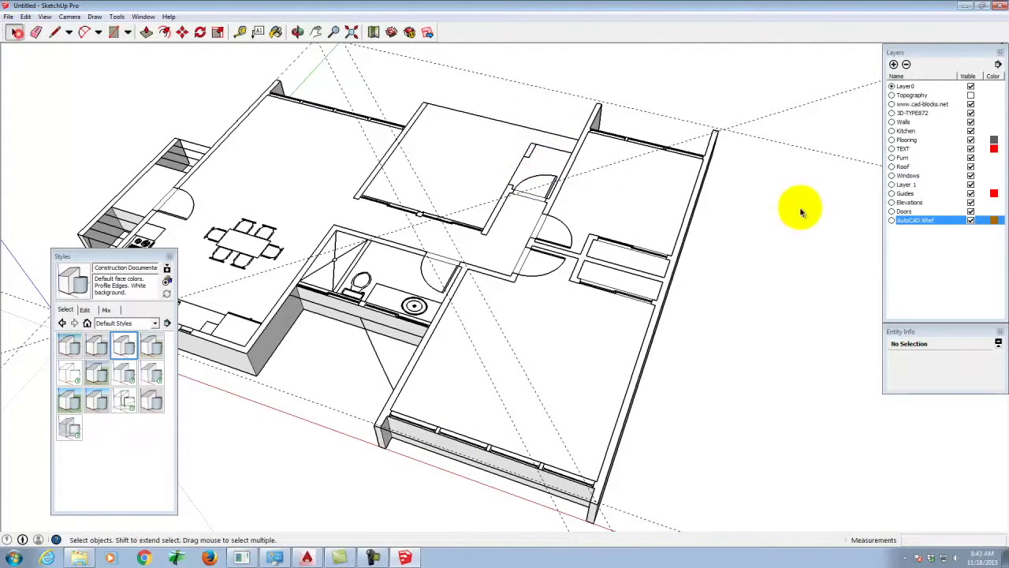
- Hide the AutoCAD XRef layer and close the Styles window
click(970, 221)
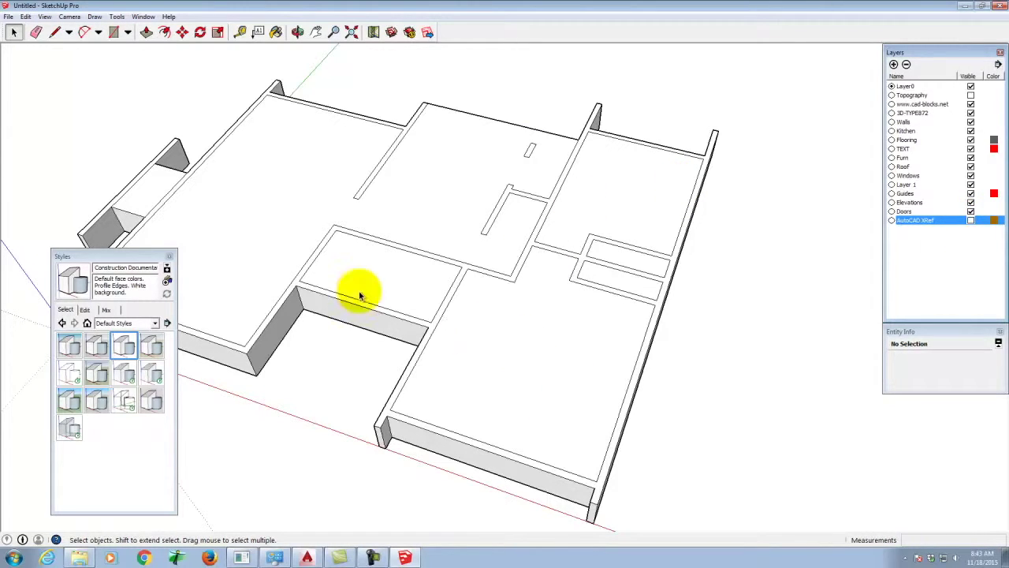
drag(161, 257, 166, 221)
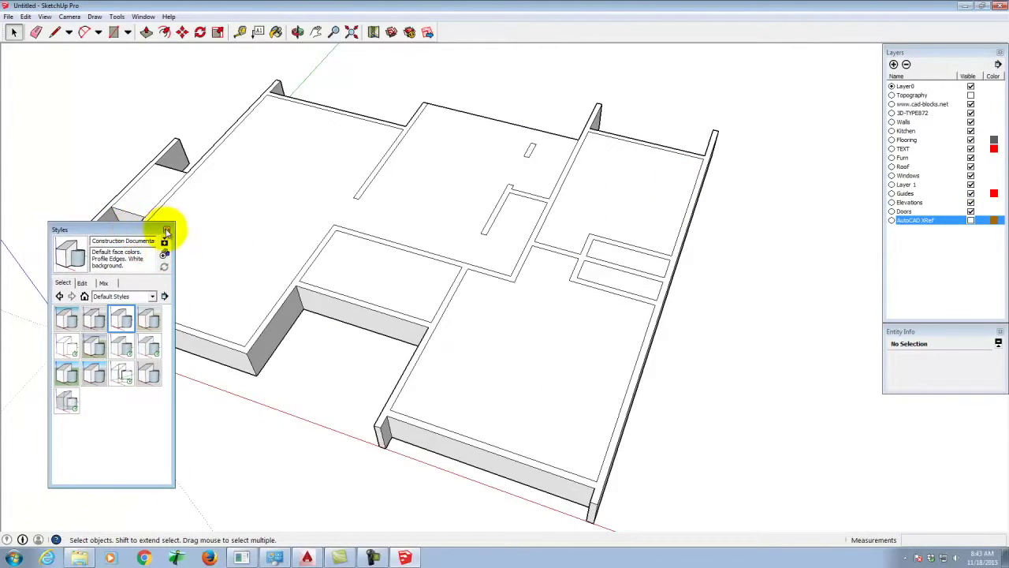
click(168, 224)
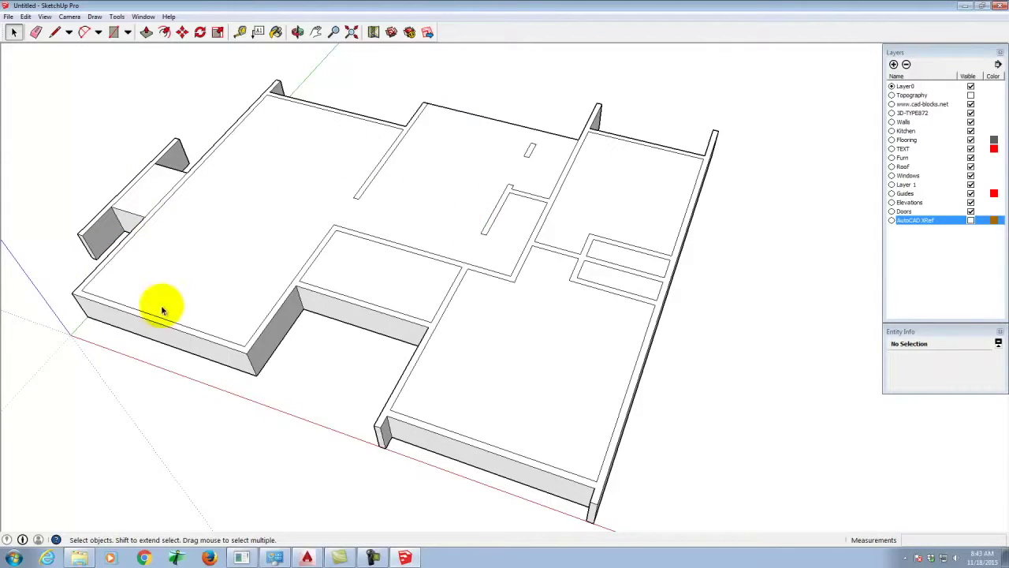
- Check by selecting a closet edge and the wall face that the traced wall outlines form one connected face
scroll(741, 272, down, 5)
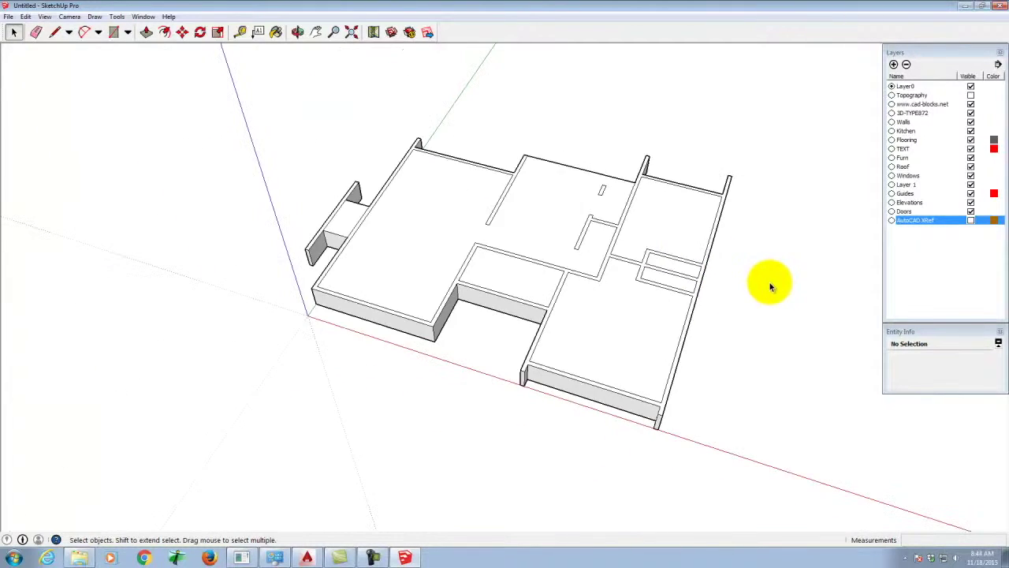
scroll(757, 284, up, 3)
scroll(710, 284, up, 3)
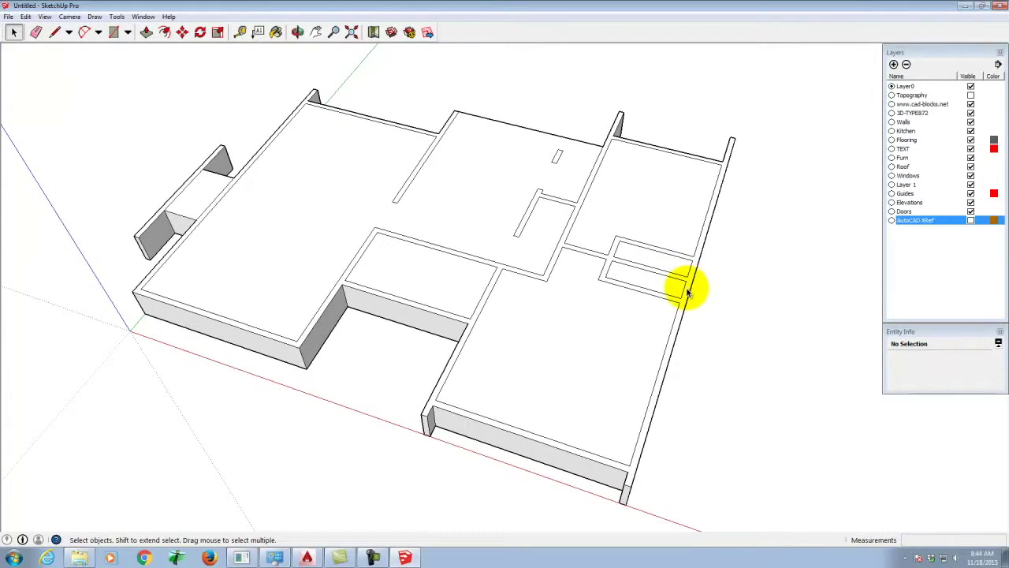
click(686, 290)
scroll(675, 355, up, 2)
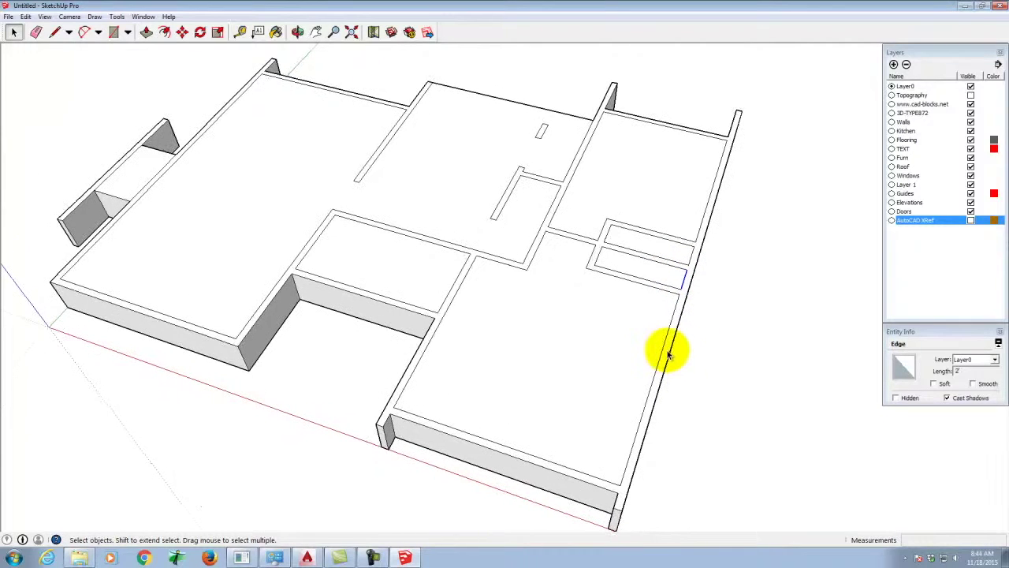
scroll(721, 276, down, 3)
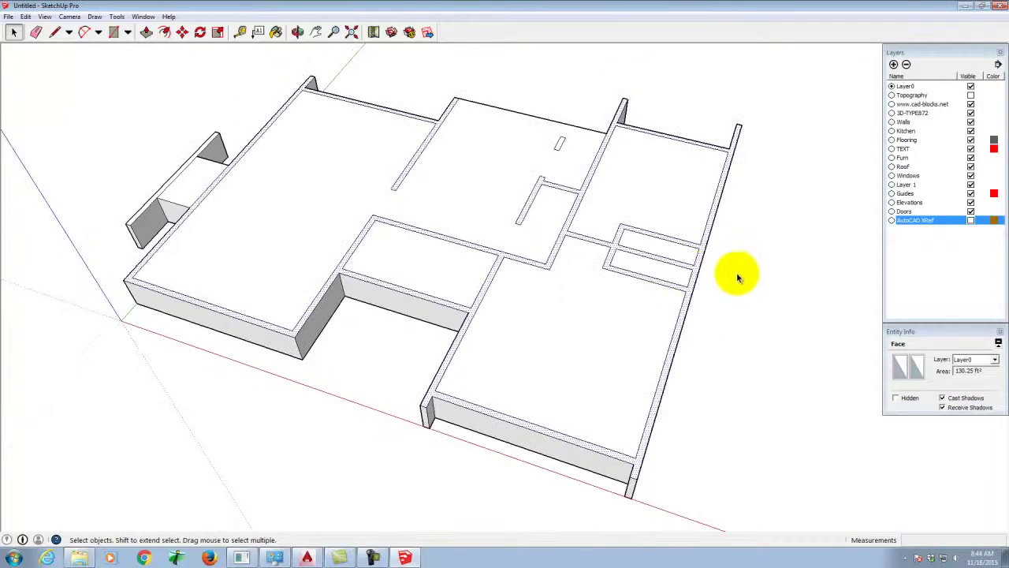
click(302, 189)
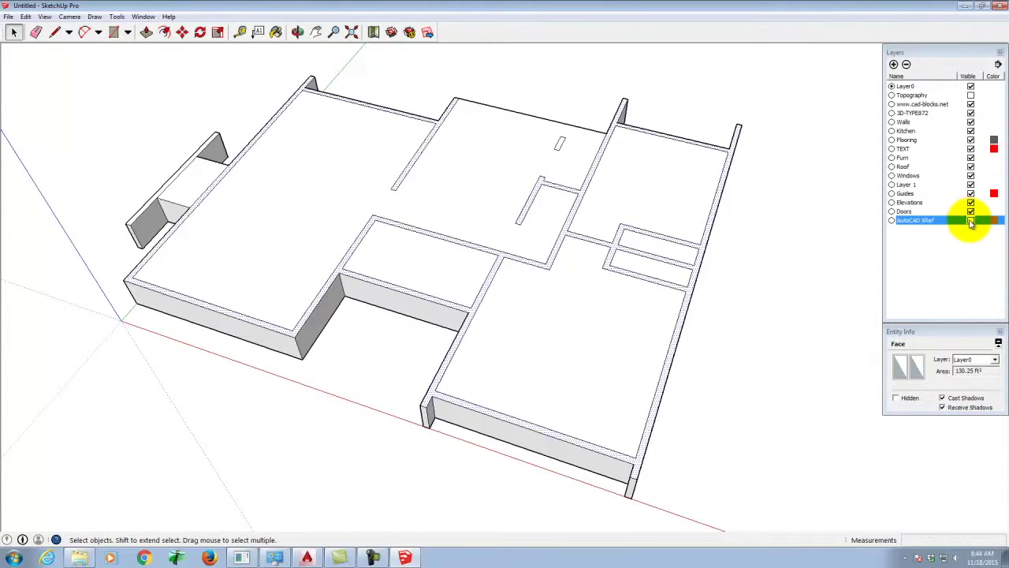
- Show the AutoCAD XRef layer and push/pull the connected wall face up about 8' 9 13/16", using the front elevation as height reference
click(971, 220)
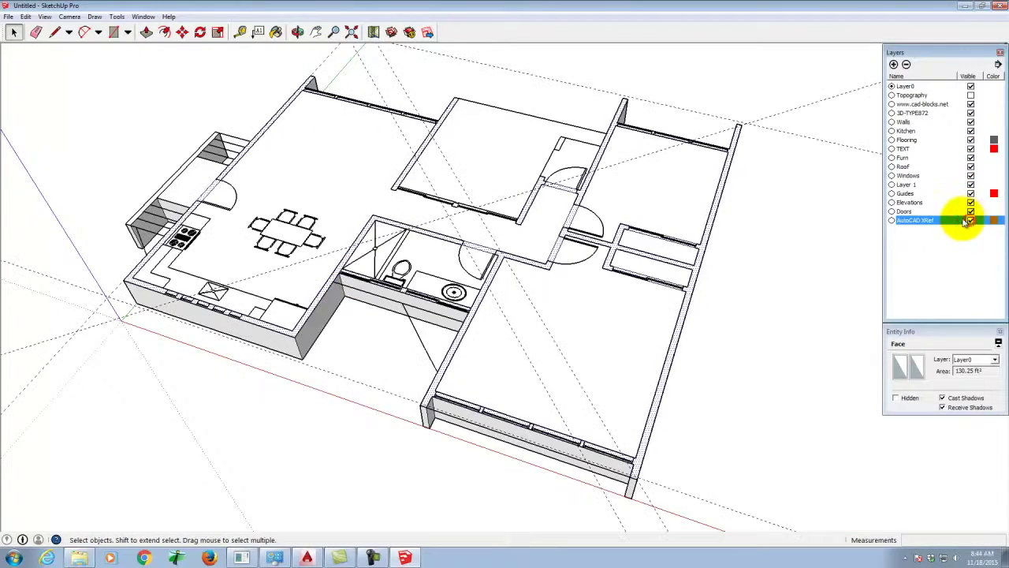
click(146, 33)
scroll(437, 174, down, 4)
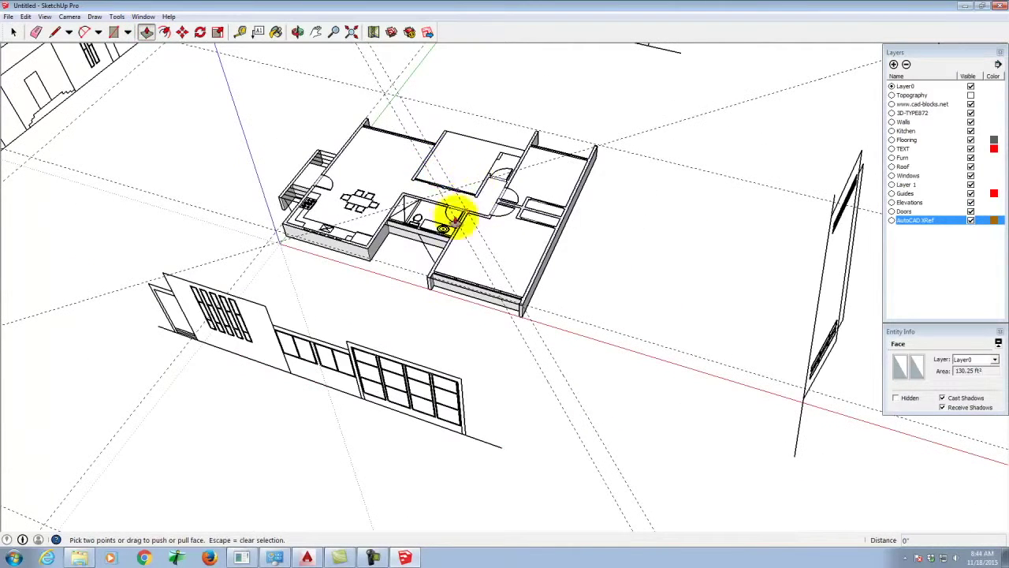
scroll(530, 314, up, 2)
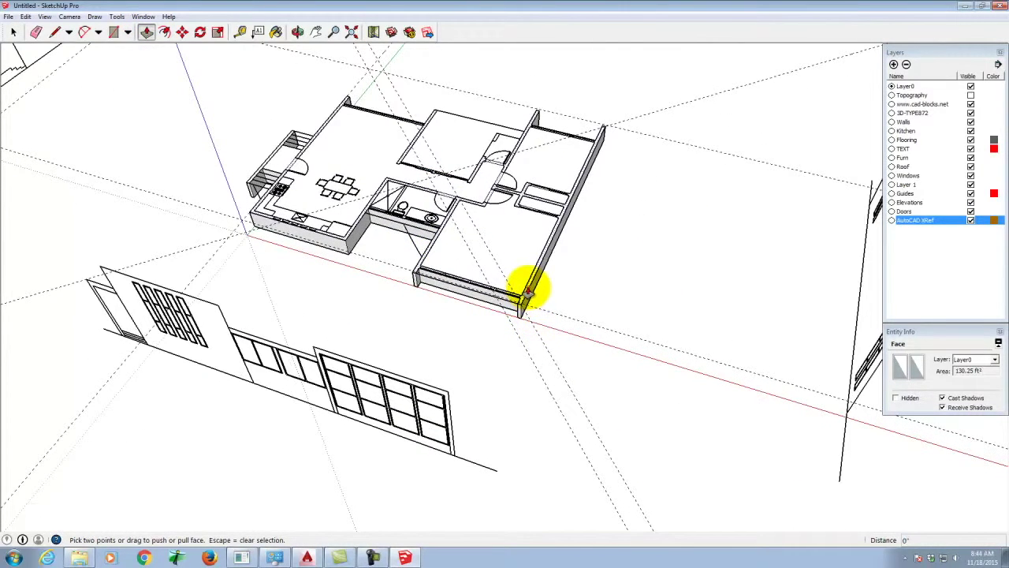
click(527, 292)
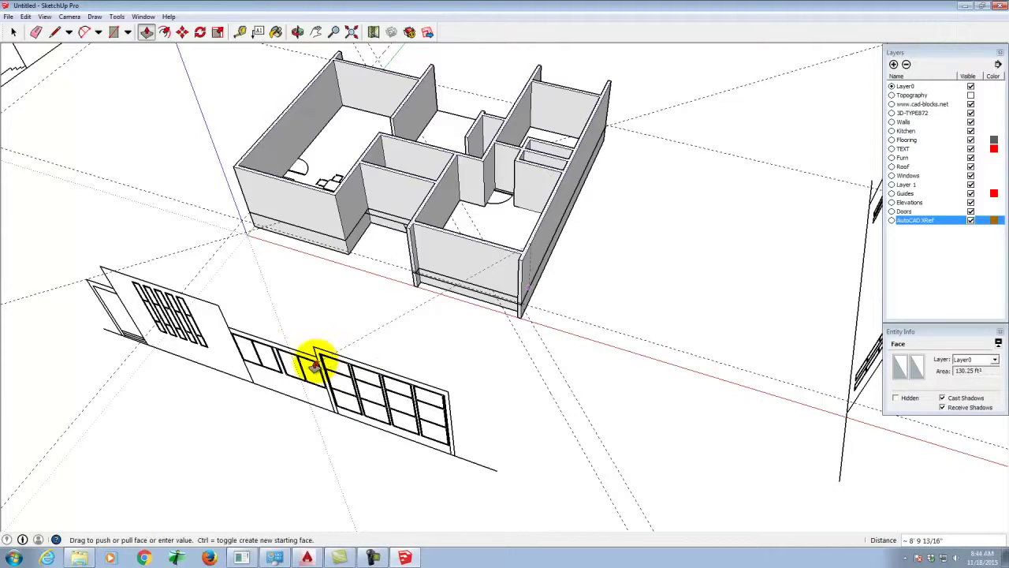
click(315, 364)
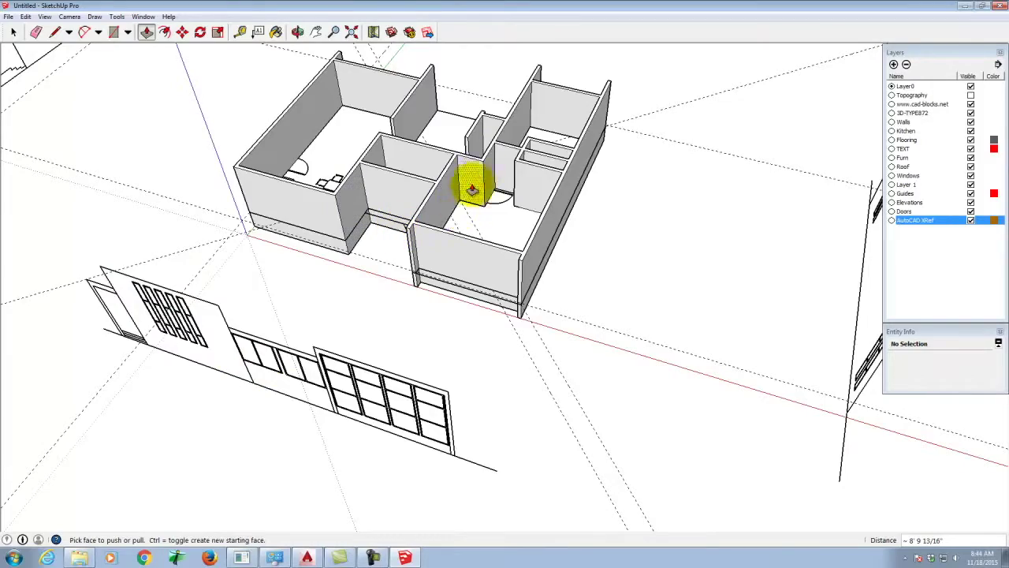
- Draw 6" lines across the wall tops where the bathroom walls meet the bedroom wing, splitting off that wing's top face
scroll(472, 190, up, 5)
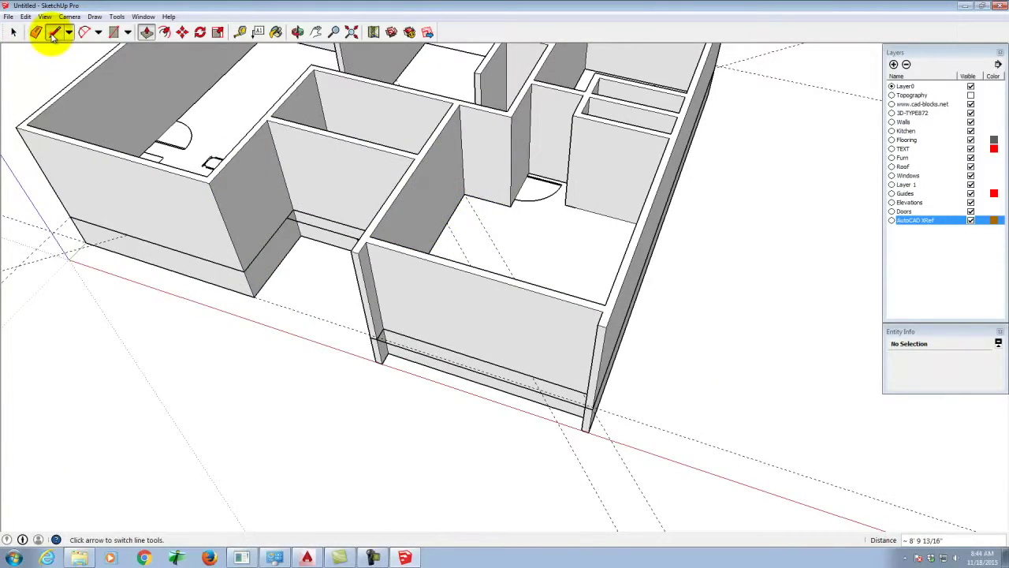
click(54, 32)
scroll(464, 189, down, 3)
scroll(453, 169, up, 5)
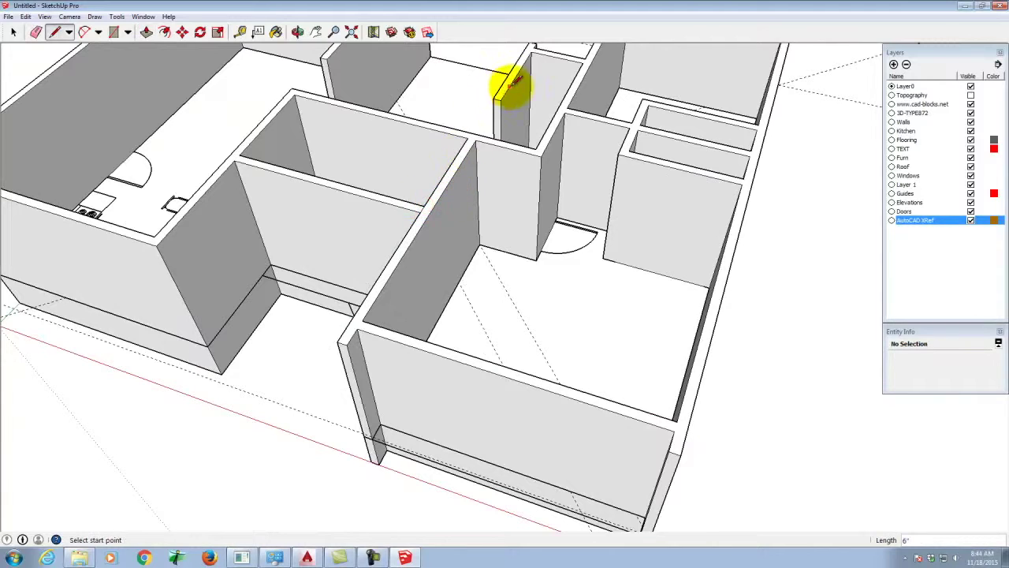
scroll(473, 130, up, 1)
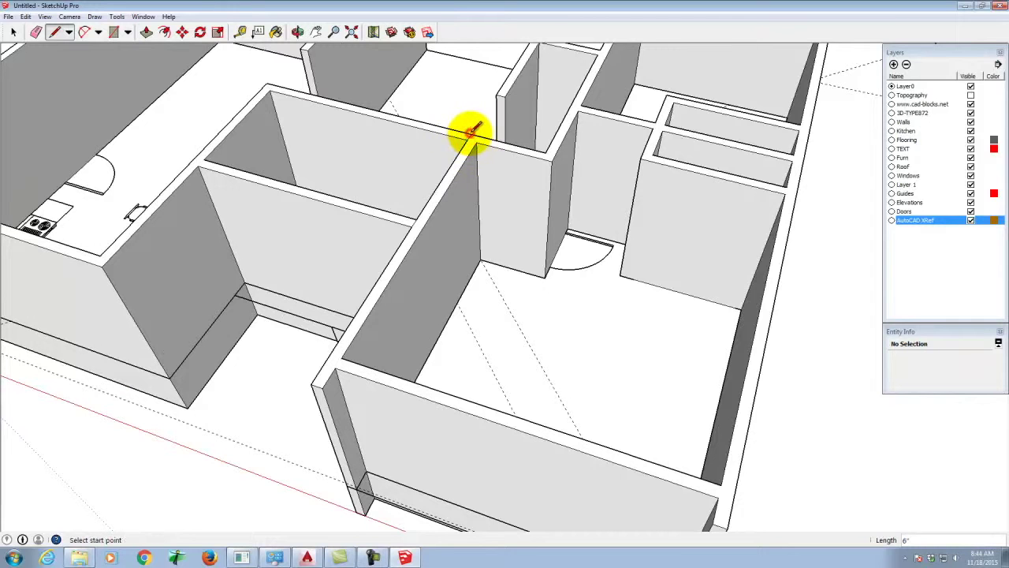
scroll(496, 134, down, 3)
scroll(478, 110, up, 2)
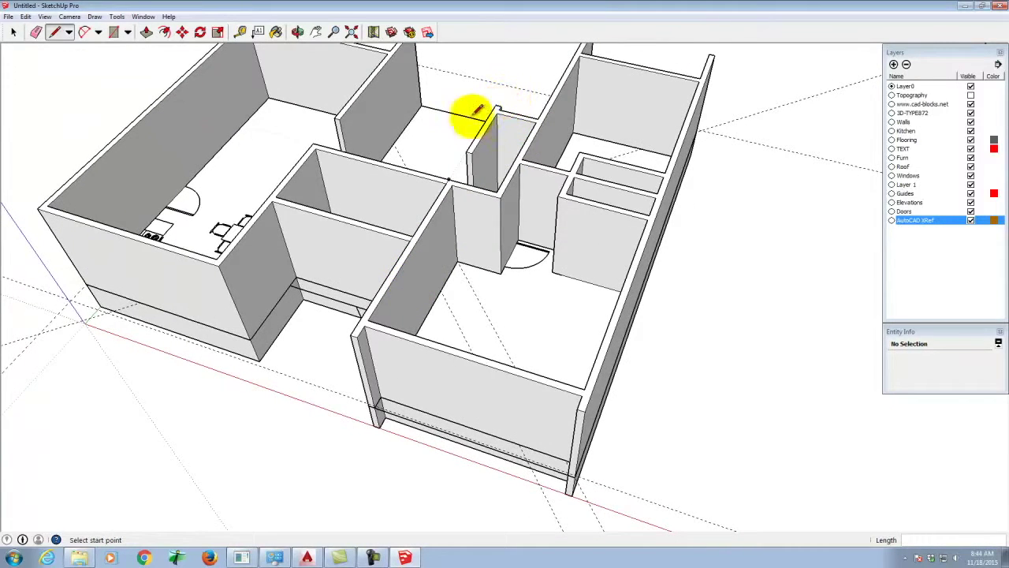
- Check by selecting it that the bedroom wing's wall top is a separate face from the bathroom walls
click(13, 31)
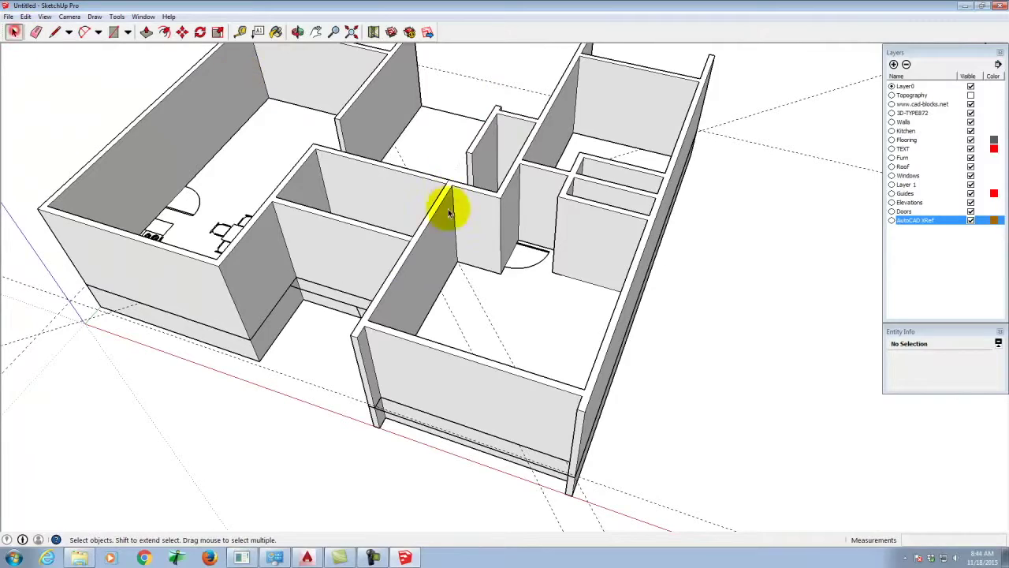
click(417, 236)
scroll(422, 240, up, 3)
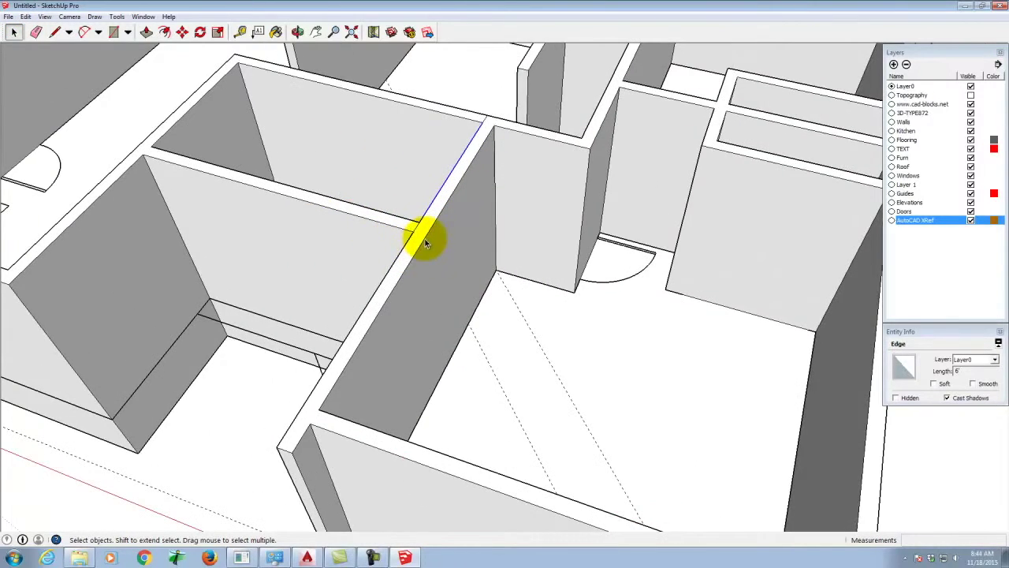
click(420, 238)
scroll(416, 233, down, 6)
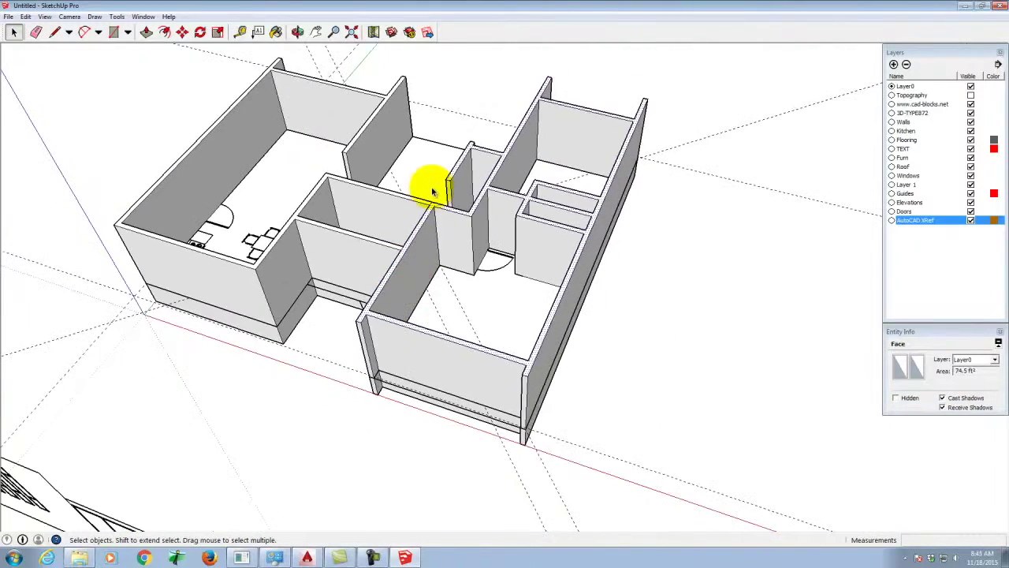
scroll(292, 227, up, 3)
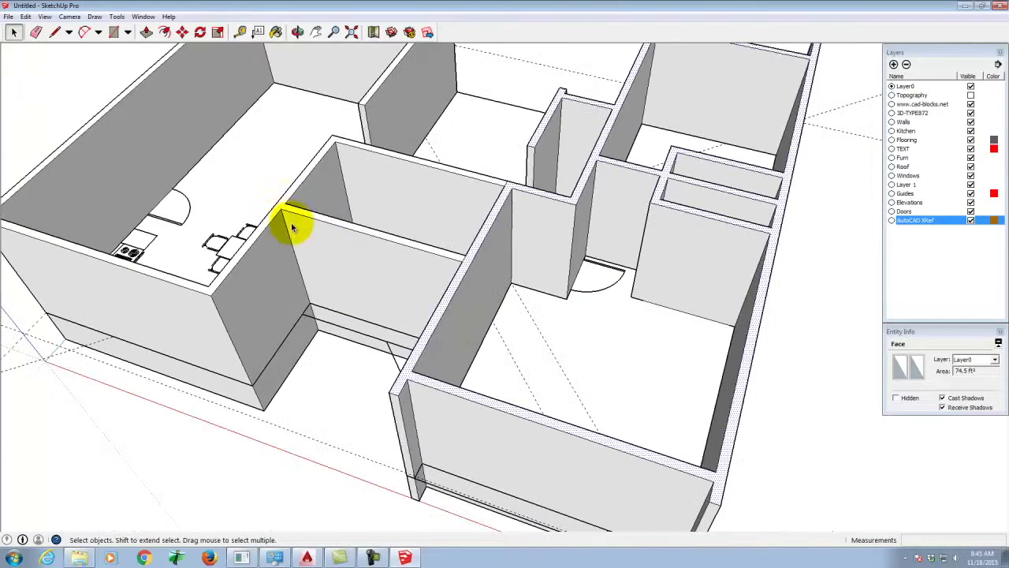
scroll(424, 344, down, 3)
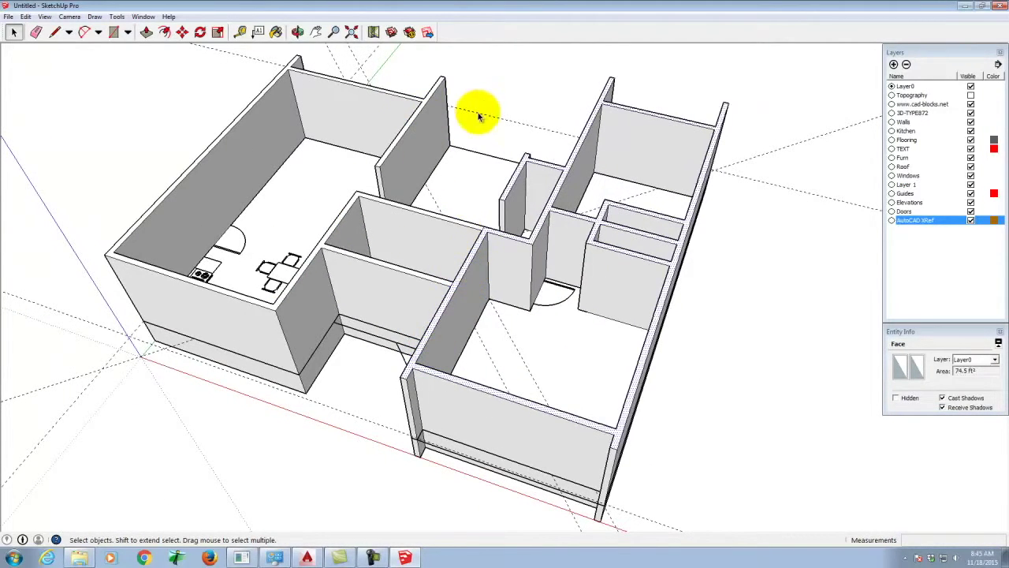
- Push/pull the bedroom wing's wall top up about 2' 2 3/16" to the front elevation's higher roof line above the large windows
scroll(417, 101, down, 5)
middle_drag(364, 175, 373, 216)
click(147, 32)
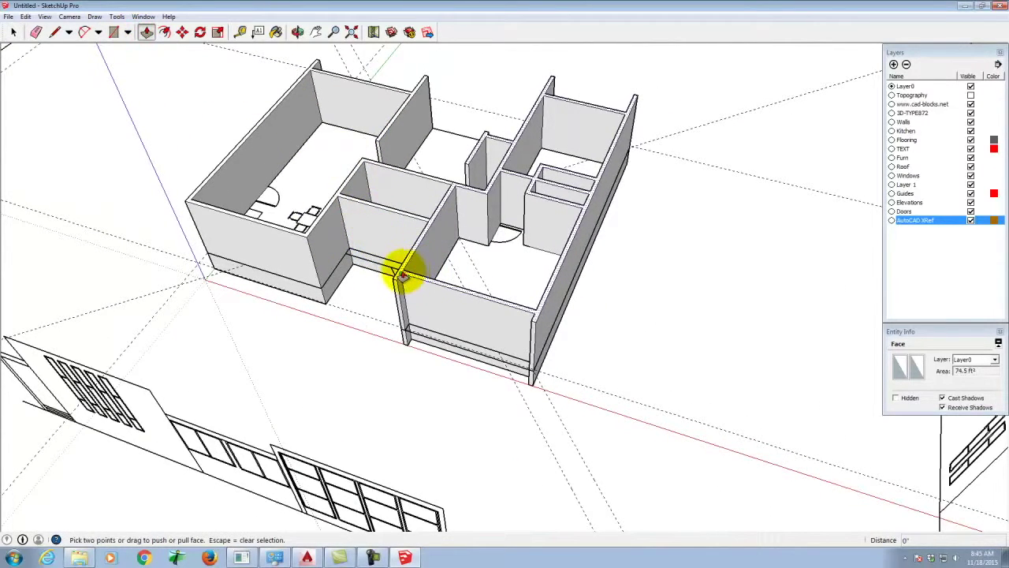
click(402, 272)
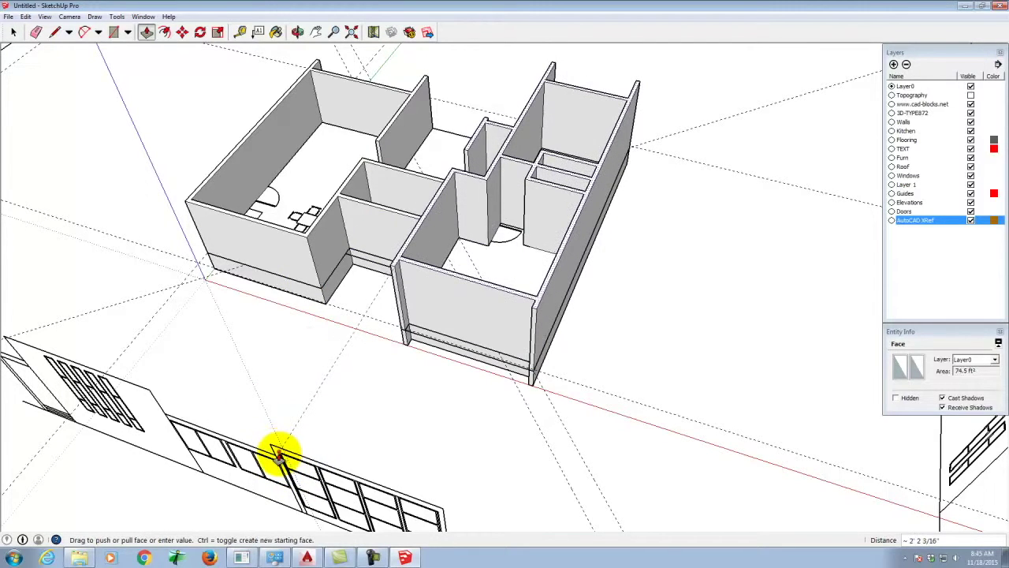
click(278, 453)
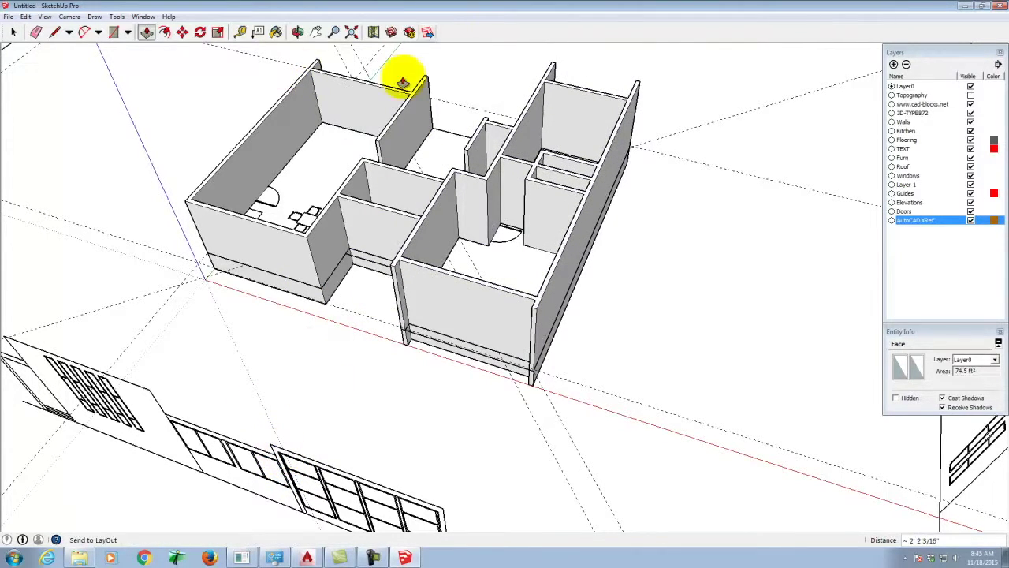
- Draw 6" lines across the wall tops where the bathroom walls meet the kitchen and dining wing, separating its top face
click(300, 33)
drag(315, 247, 404, 113)
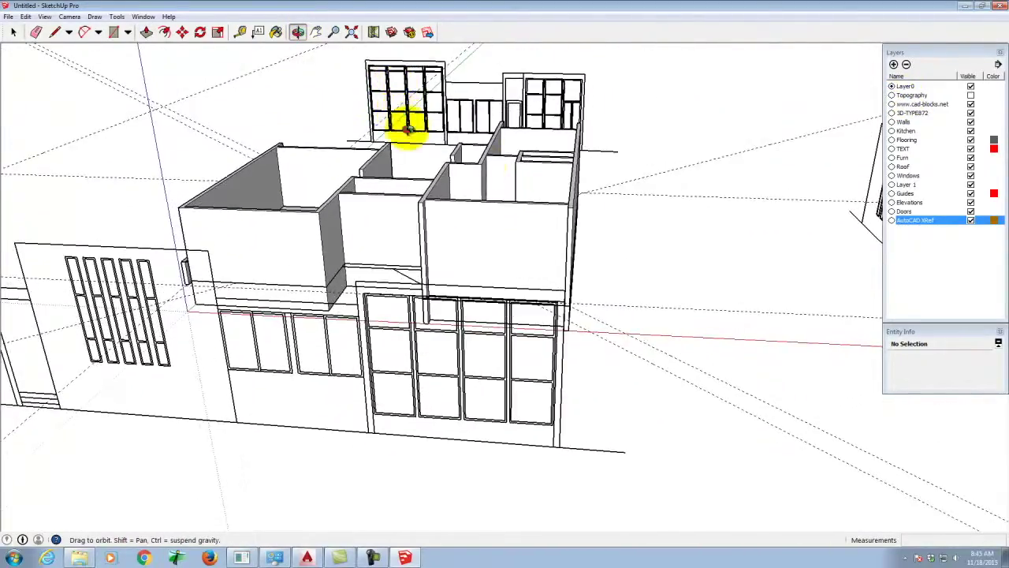
scroll(476, 190, down, 3)
scroll(389, 172, up, 4)
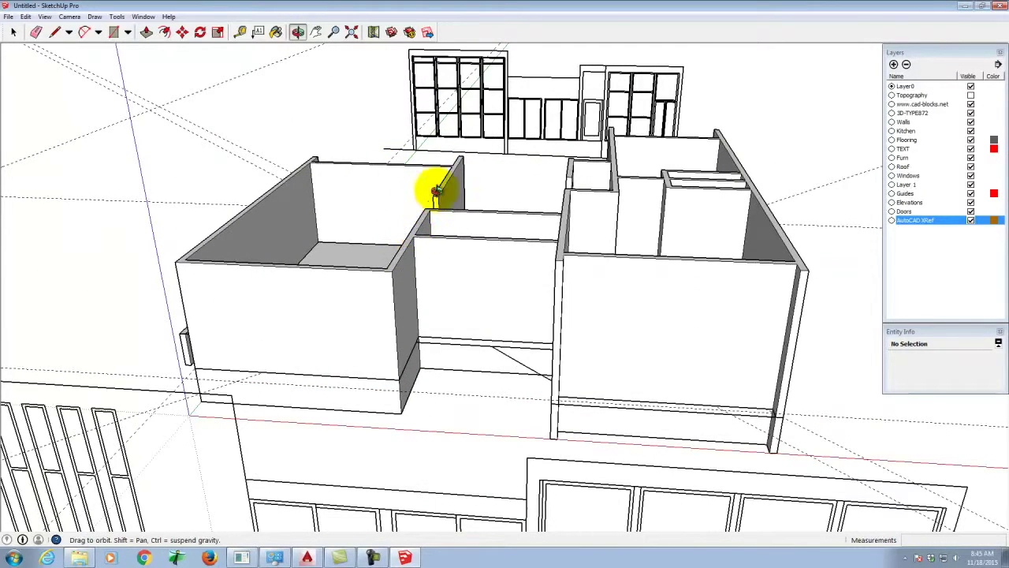
click(55, 32)
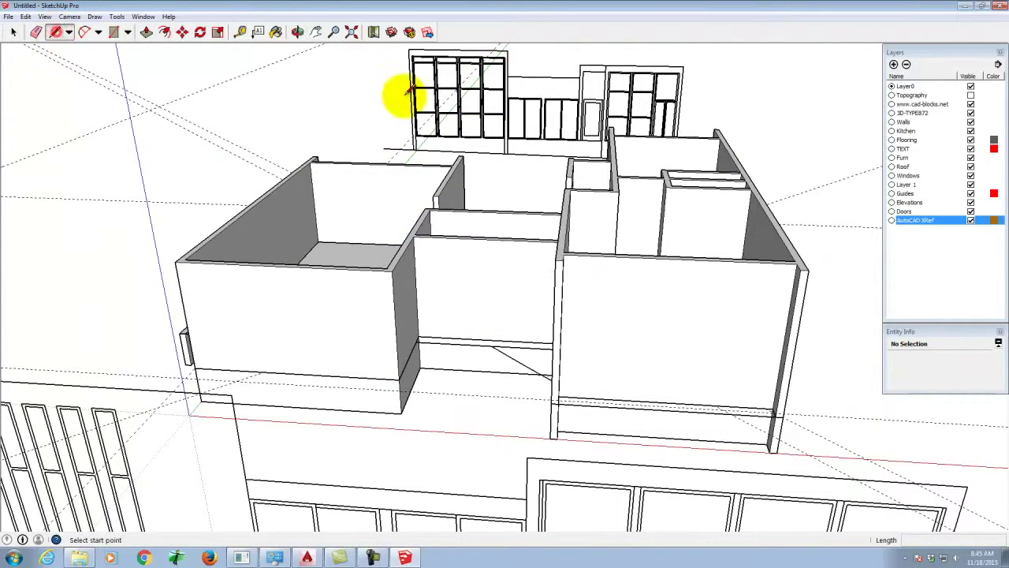
scroll(450, 135, up, 3)
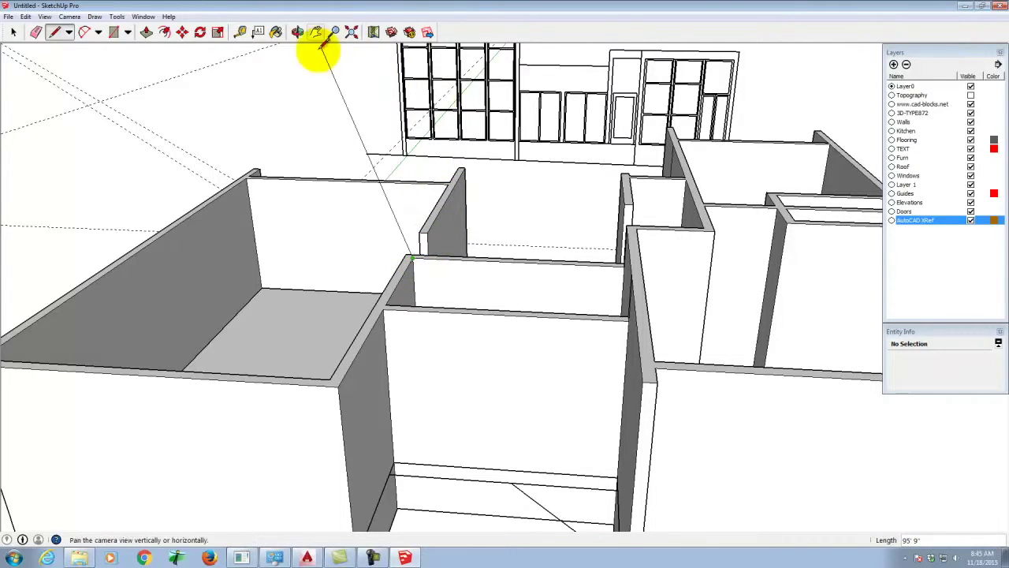
click(298, 32)
drag(368, 108, 331, 266)
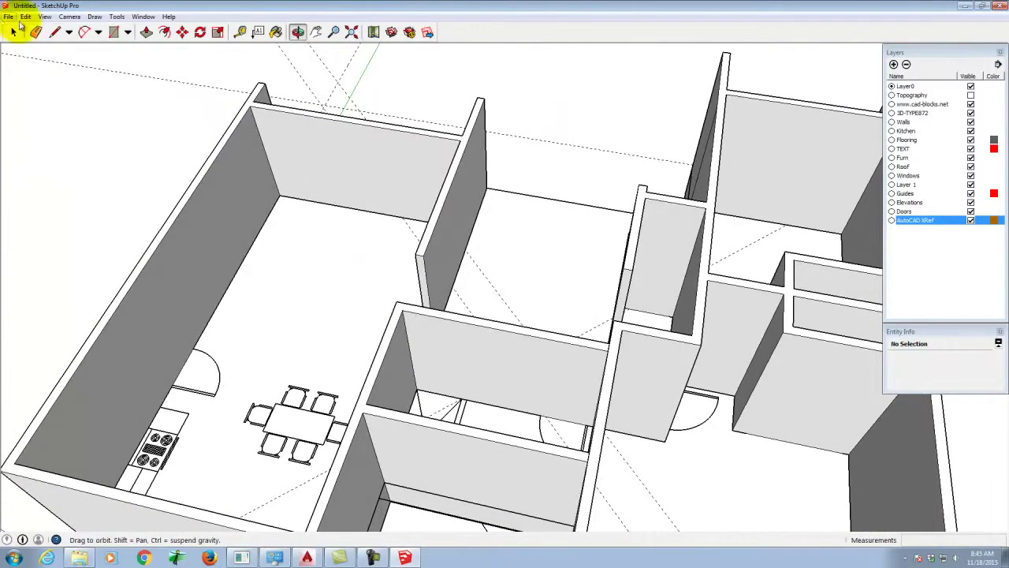
click(56, 33)
click(402, 310)
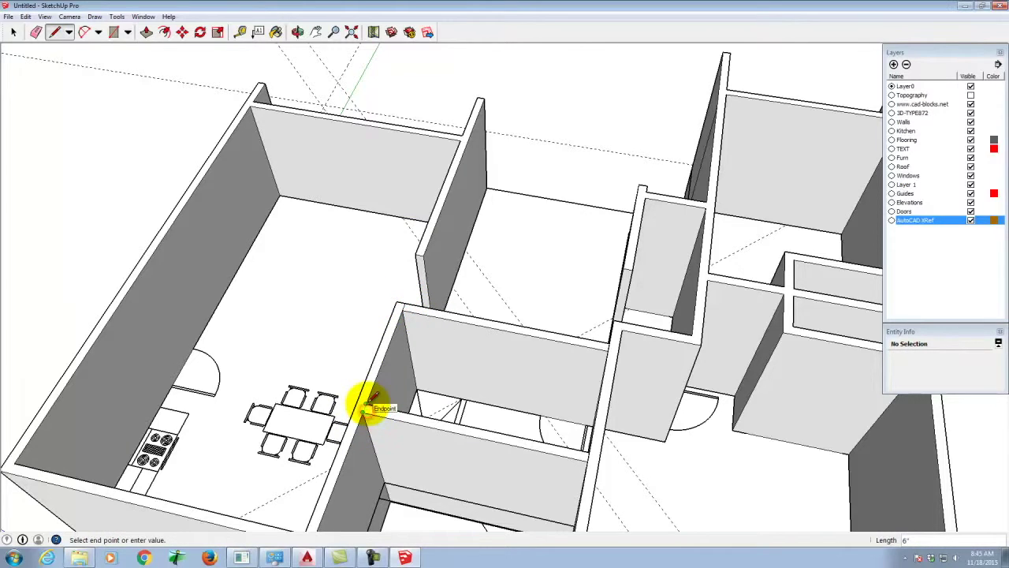
- Select the kitchen and dining wing's wall top face and push/pull it up about 4' 2 3/16"
click(12, 32)
click(14, 33)
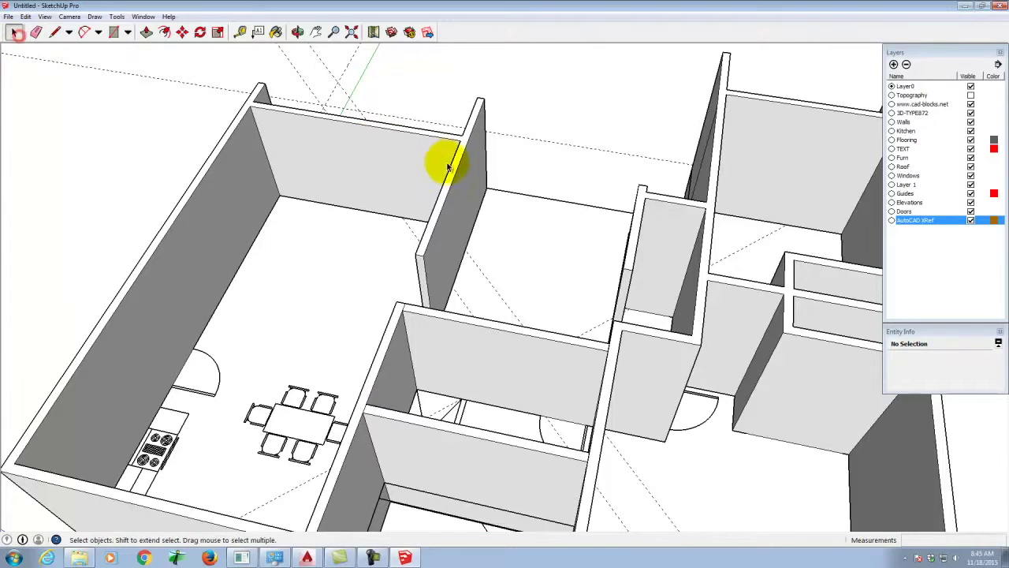
click(456, 167)
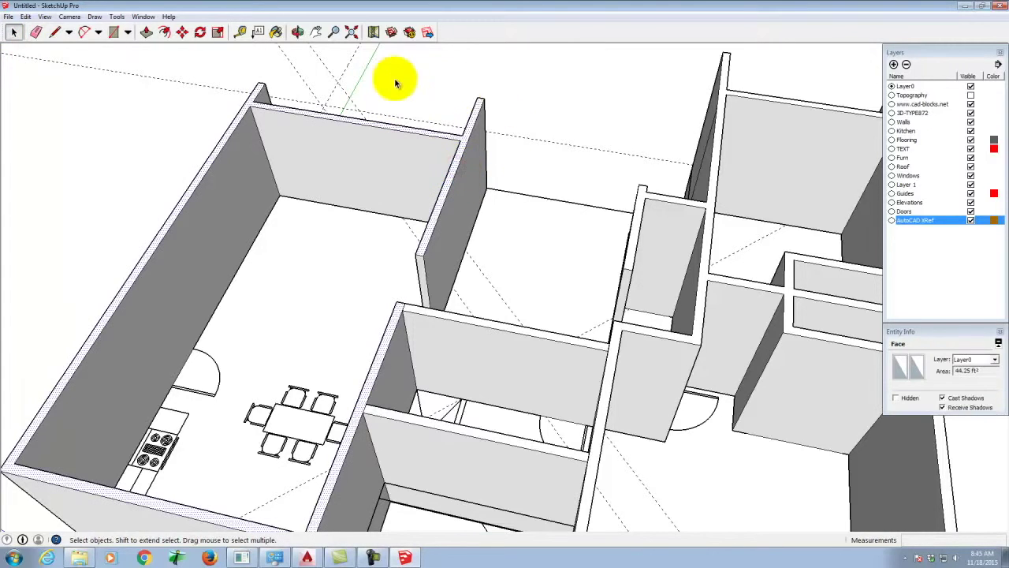
scroll(462, 378, down, 6)
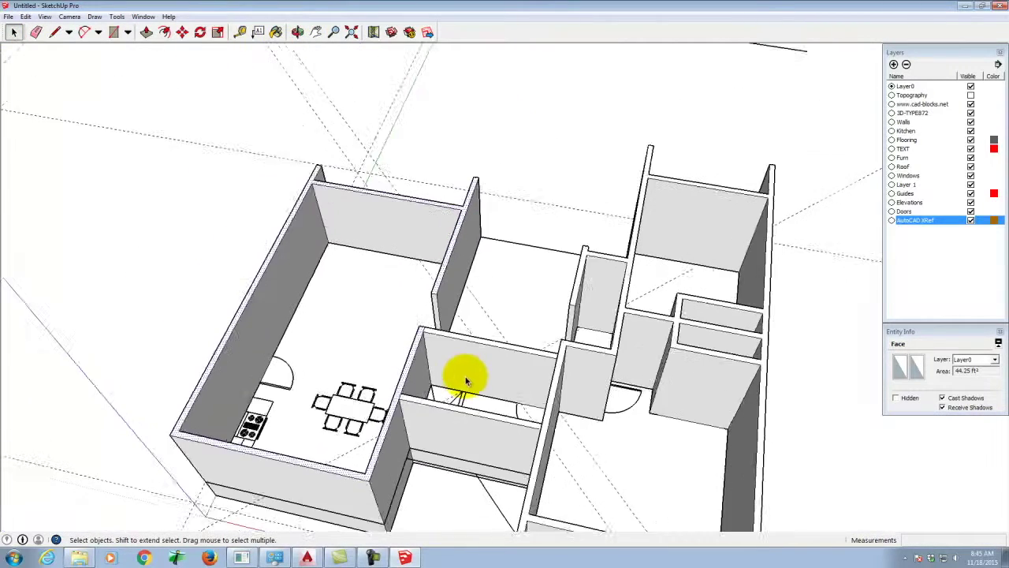
click(297, 31)
drag(440, 189, 500, 249)
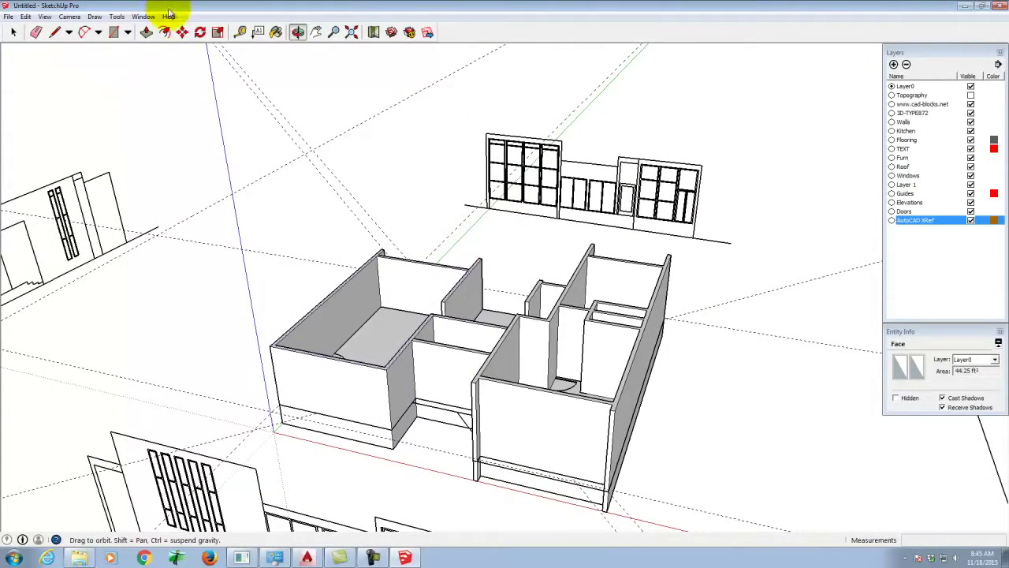
click(147, 33)
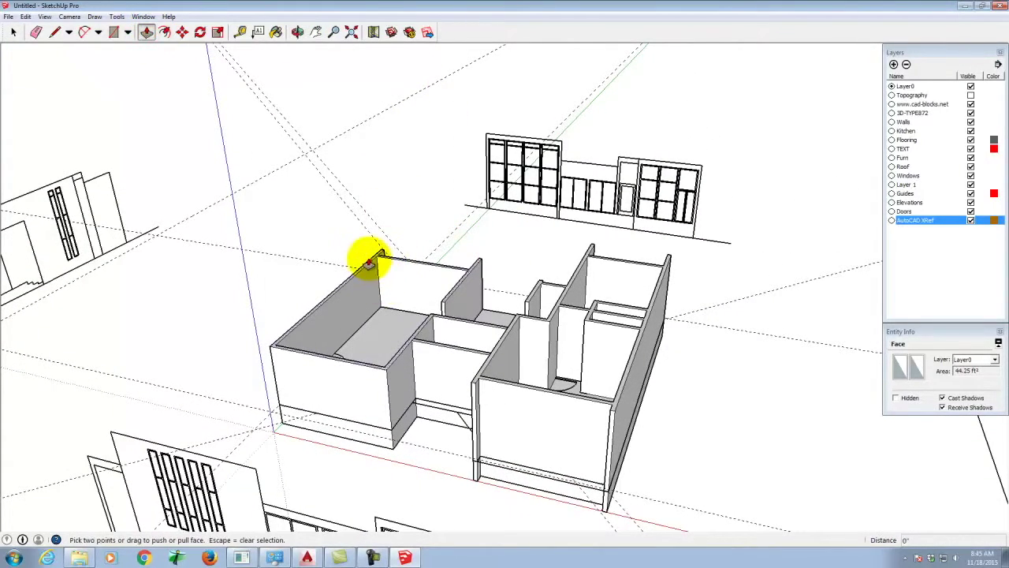
click(372, 262)
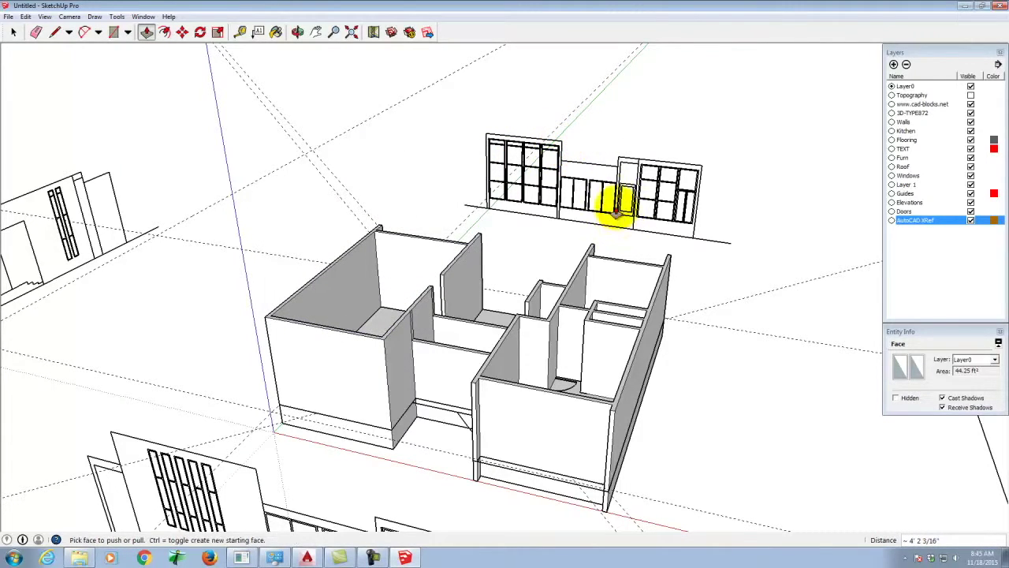
click(615, 206)
click(14, 33)
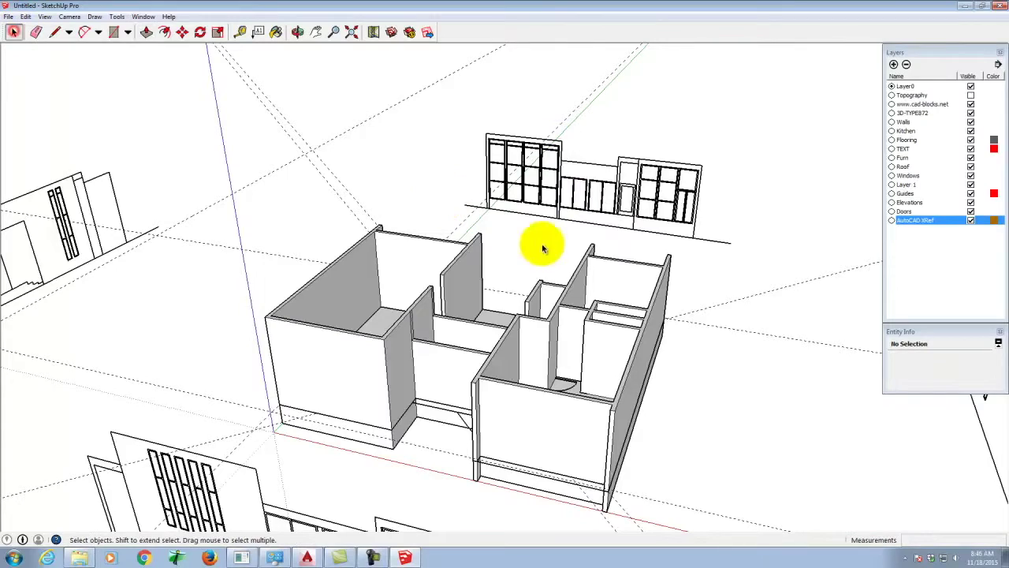
- Draw a 32' by 16' rectangle across the top of the kitchen and dining wing's walls to cap it
middle_drag(507, 219, 662, 258)
scroll(662, 259, down, 2)
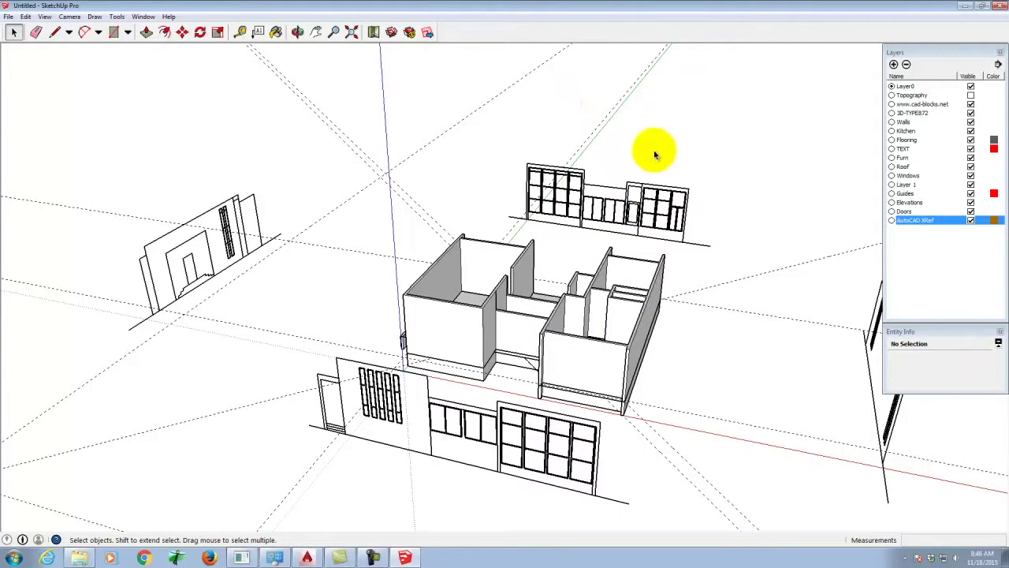
scroll(658, 213, up, 2)
scroll(482, 258, up, 1)
scroll(482, 259, down, 1)
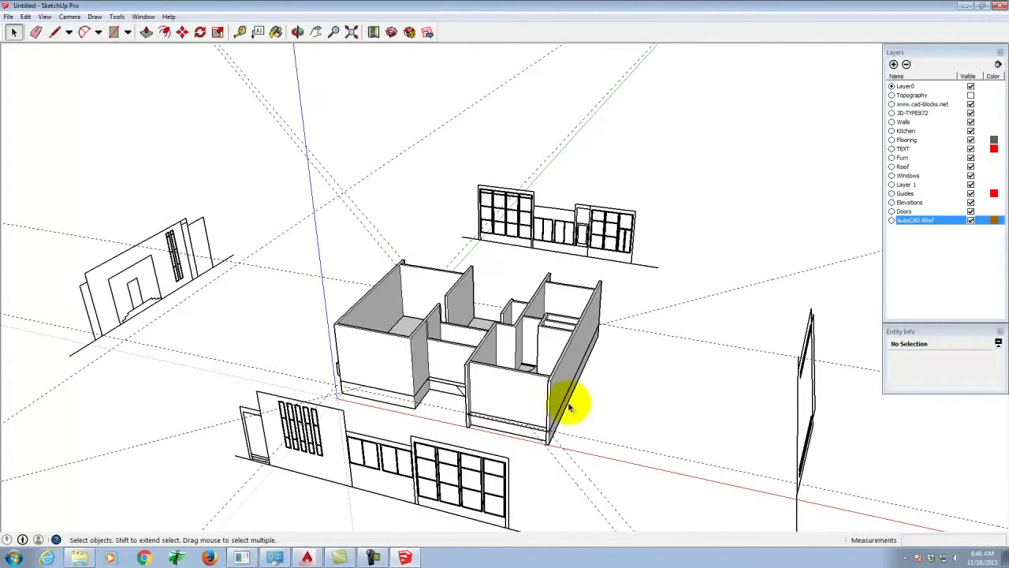
scroll(536, 369, up, 2)
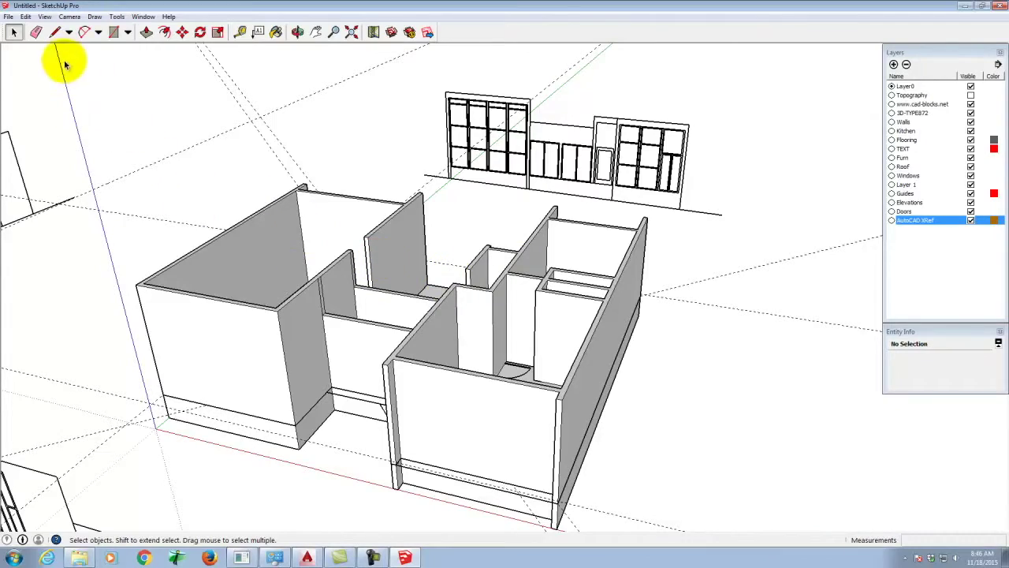
click(113, 32)
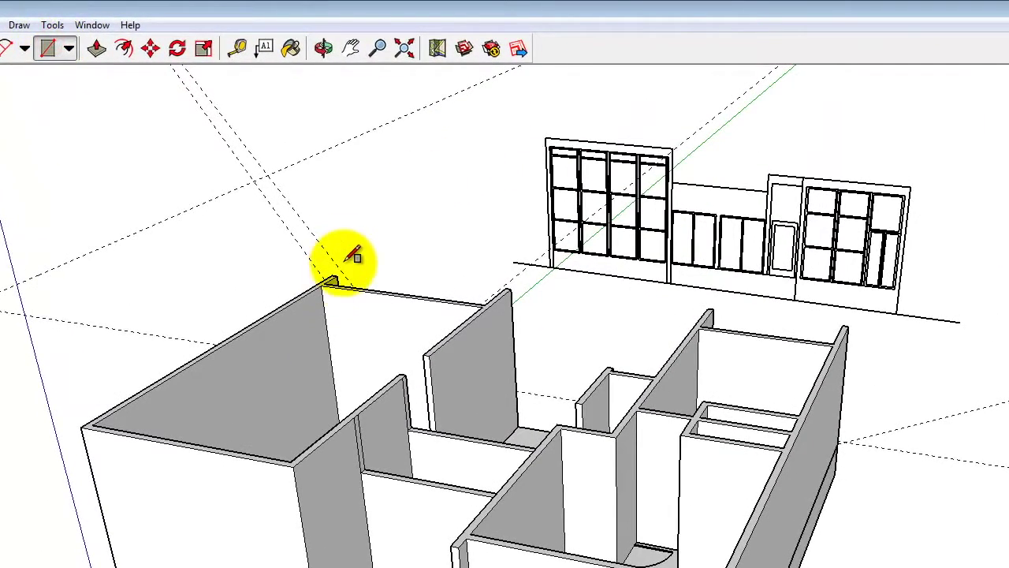
click(328, 277)
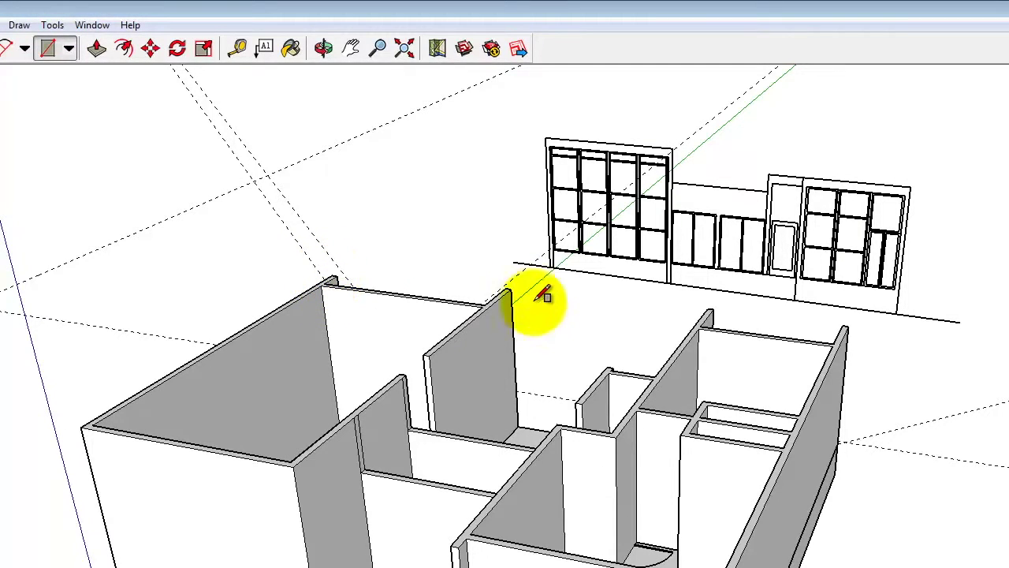
click(511, 290)
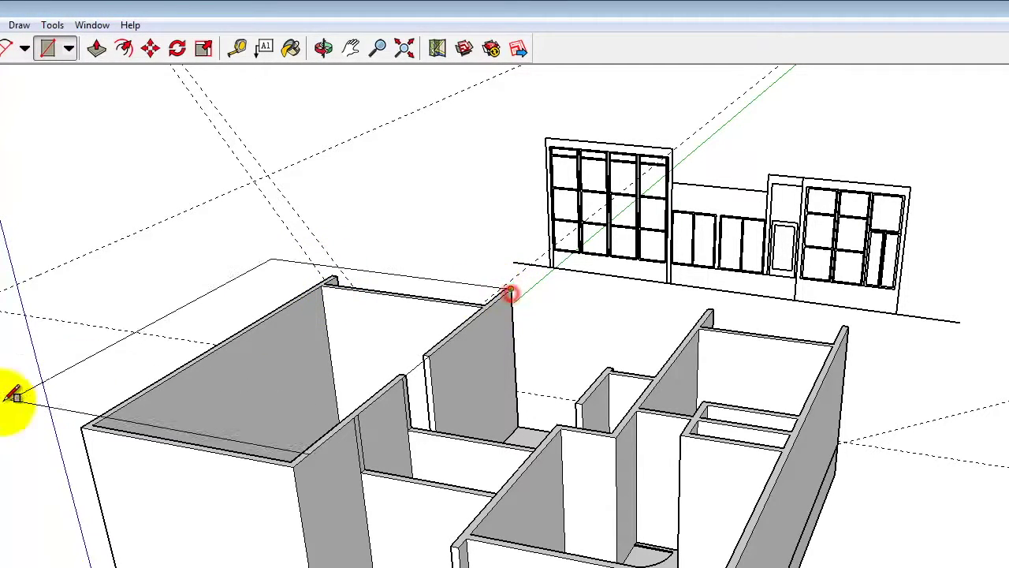
click(82, 427)
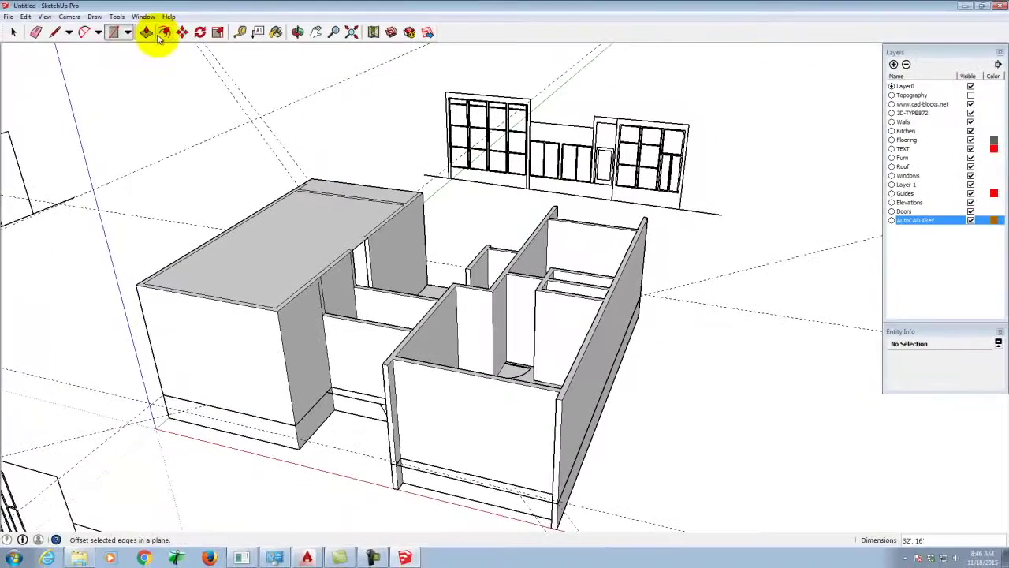
- Push/pull the wall-edge, inner and overhang faces of the kitchen and dining wing's cap up 1' to form a flat roof slab
click(147, 32)
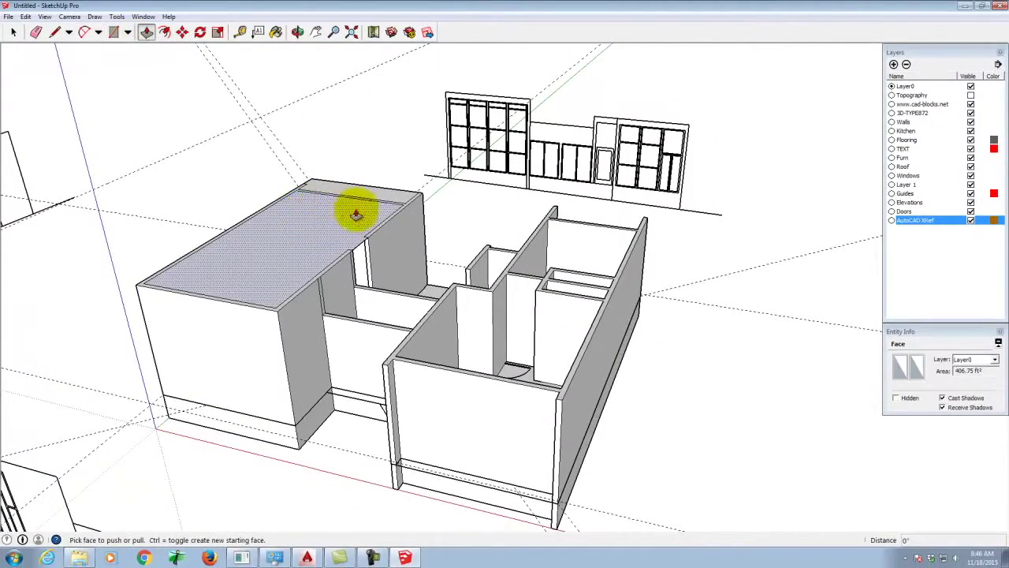
scroll(399, 202, up, 3)
click(419, 198)
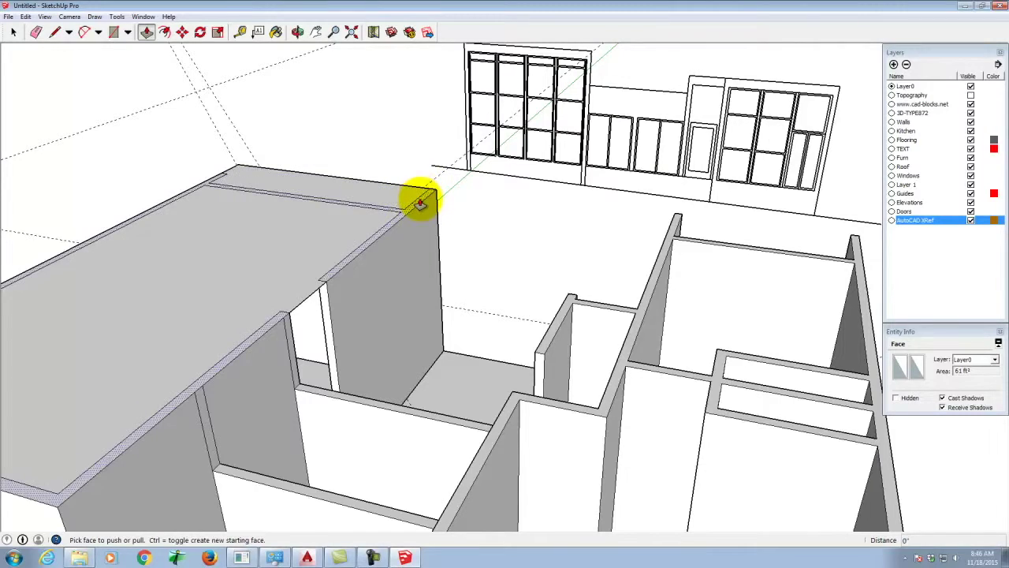
text(1')
key(Return)
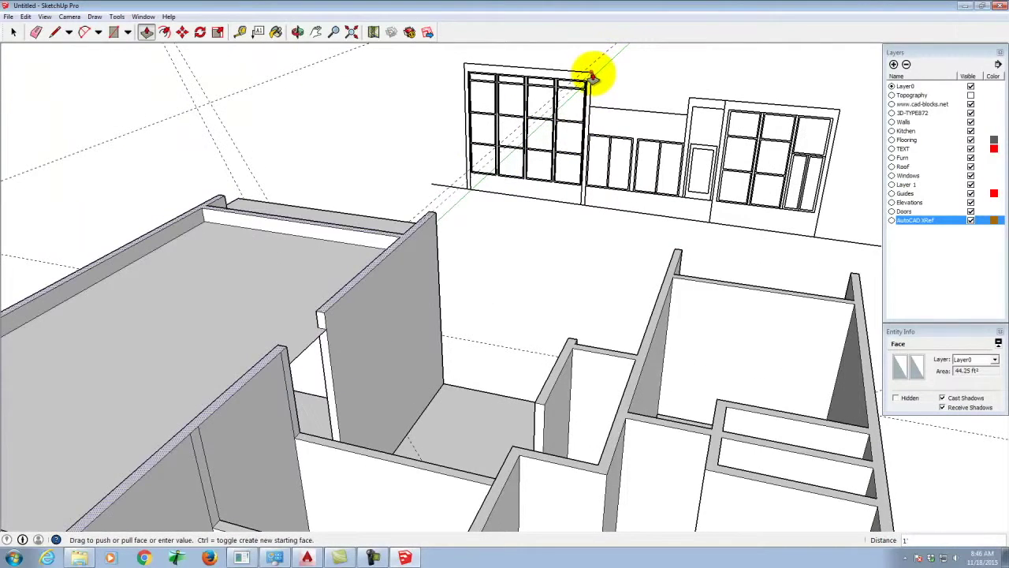
click(241, 295)
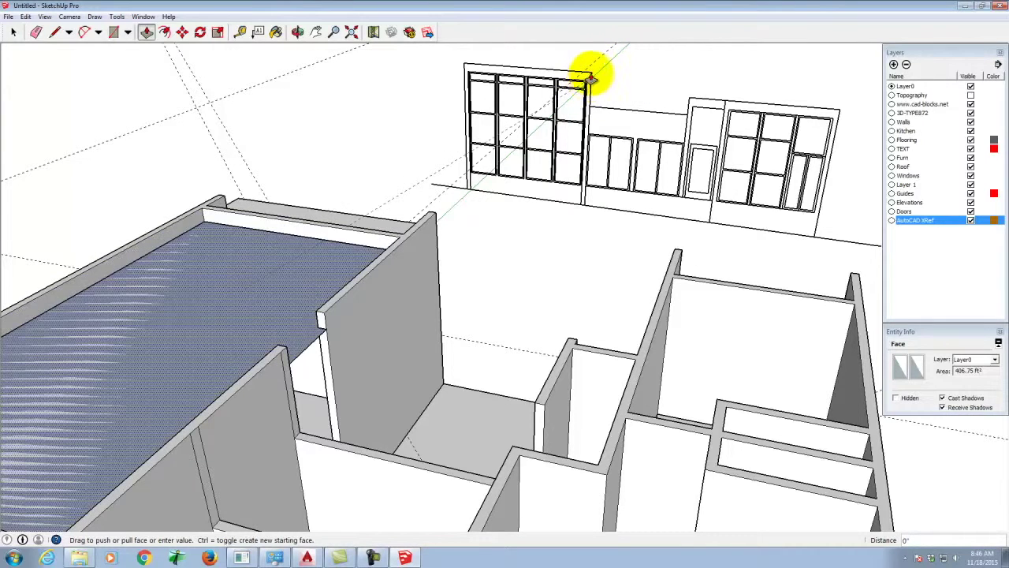
click(590, 76)
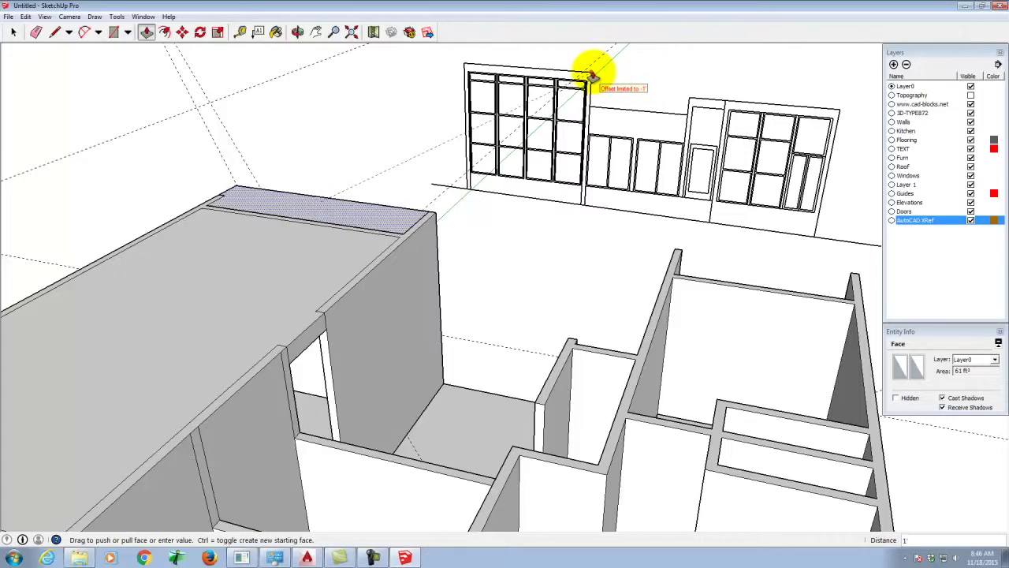
click(590, 77)
- Delete the leftover inner edges on the kitchen and dining wing's roof so its top becomes a single face
mouse_move(466, 194)
middle_down()
mouse_move(496, 230)
mouse_move(483, 243)
middle_up()
click(13, 31)
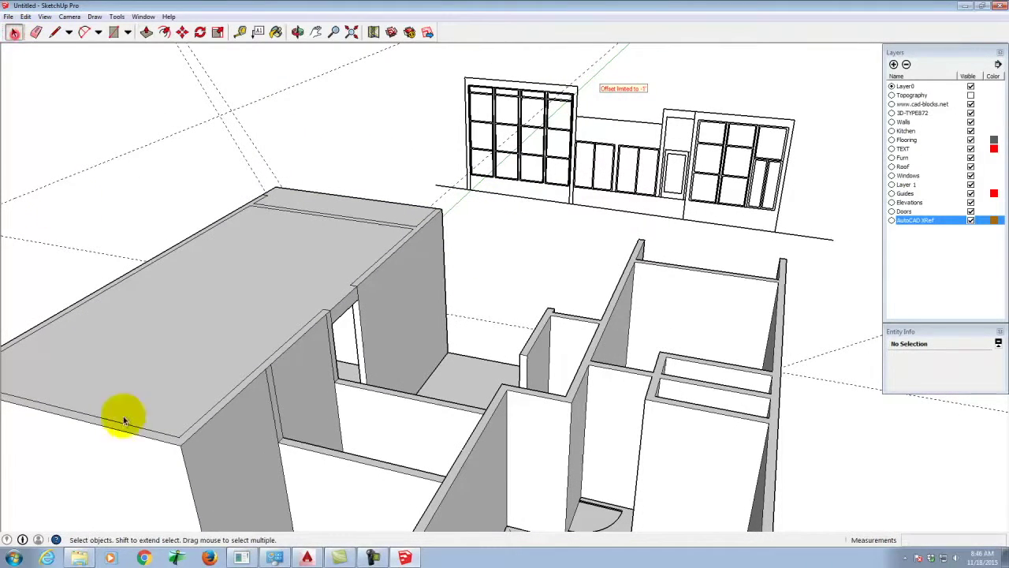
click(157, 433)
key(Delete)
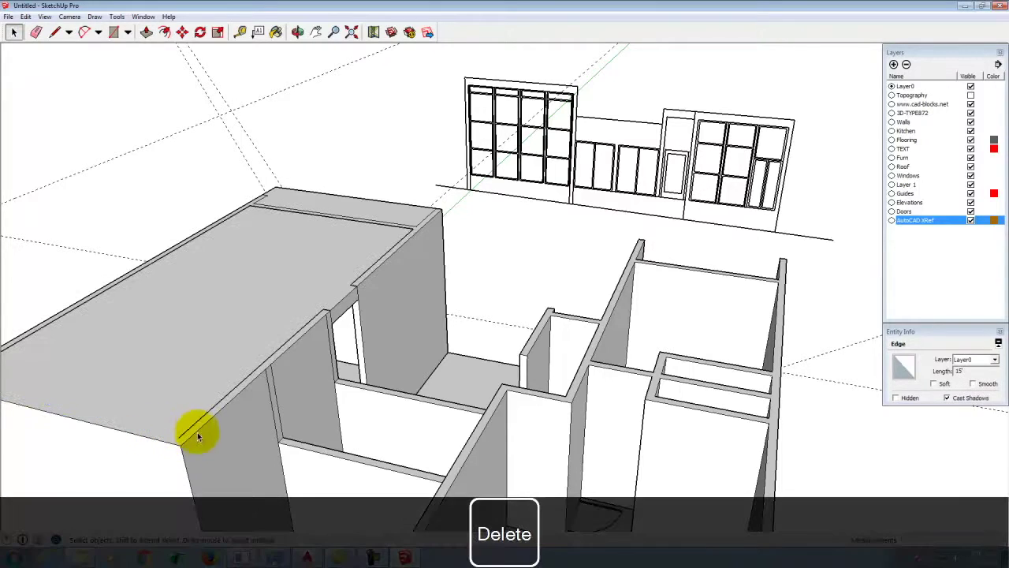
click(324, 310)
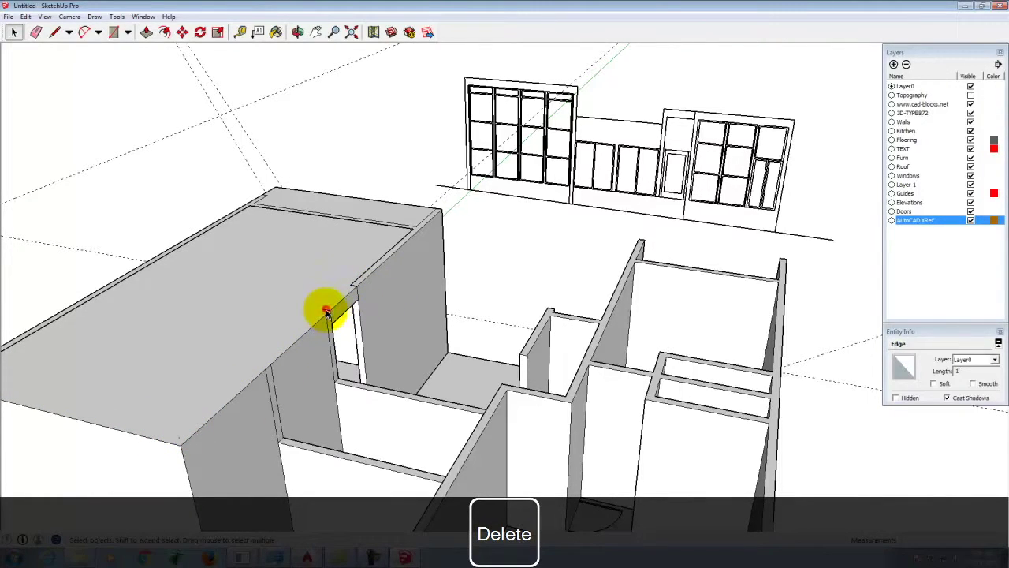
key(Delete)
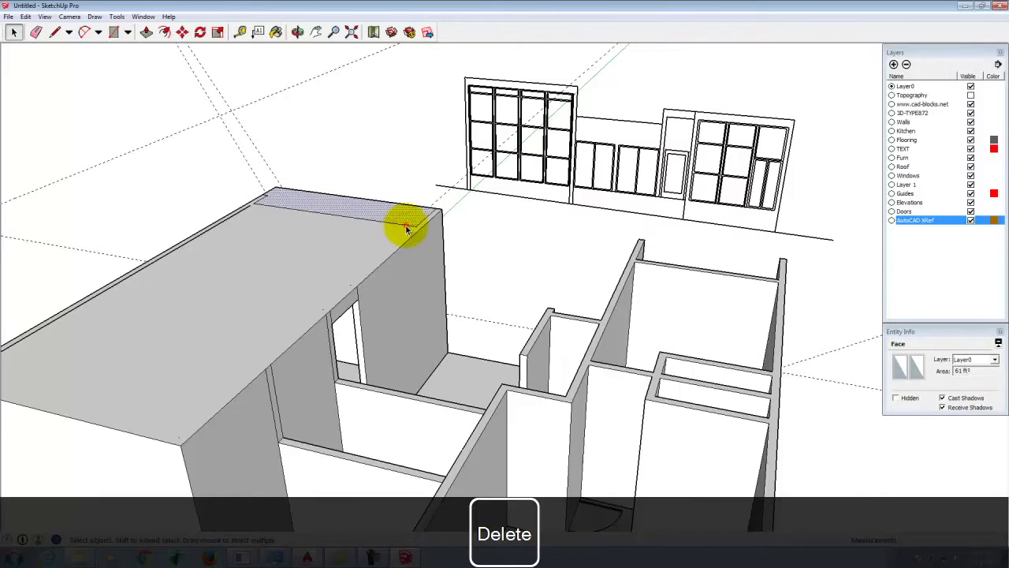
click(268, 195)
key(Delete)
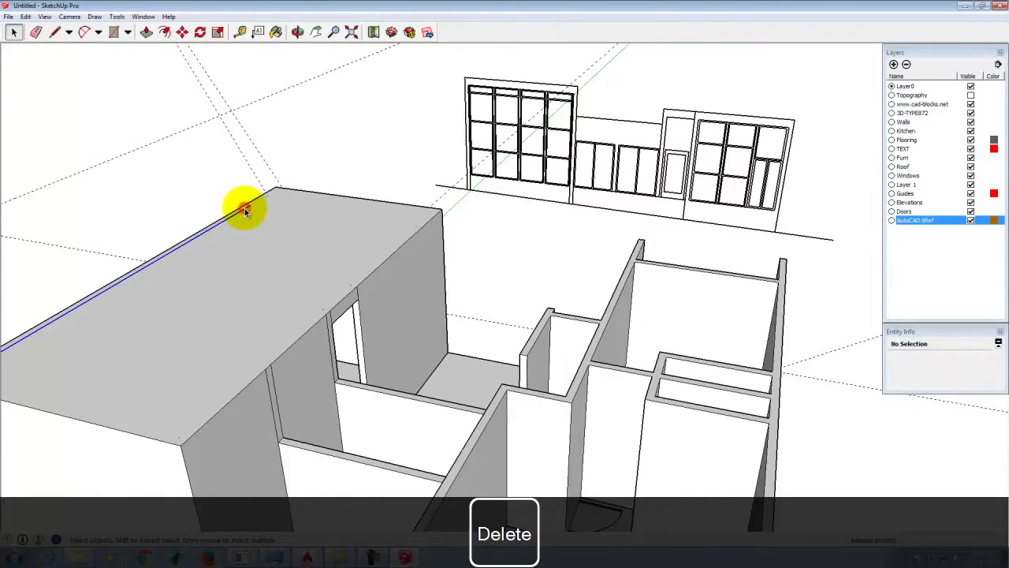
- Draw two slanted lines across the roof slab's overhanging end, one on its top and one on its underside, joining both wall corners
middle_drag(379, 216, 484, 255)
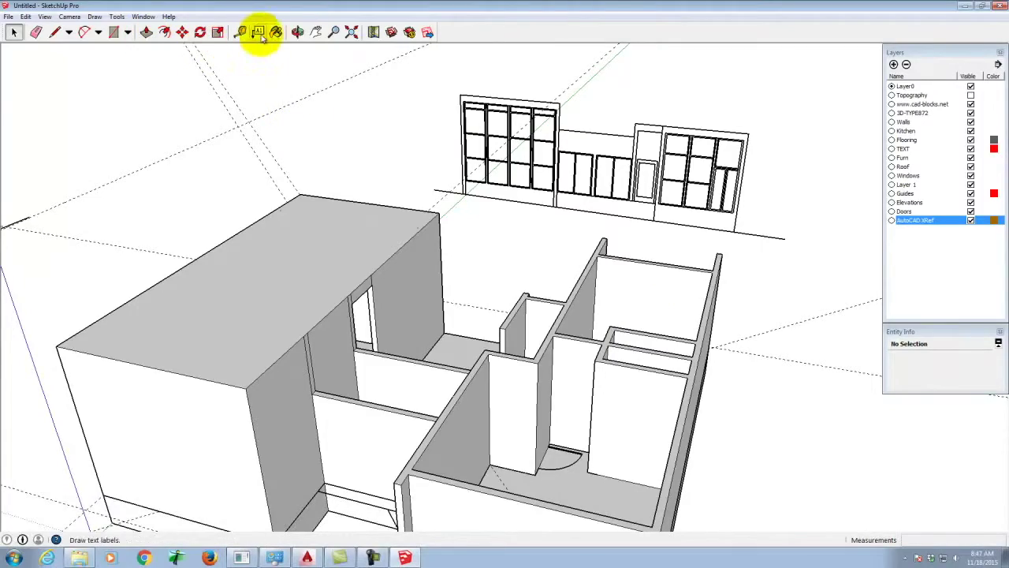
click(297, 31)
drag(140, 261, 591, 441)
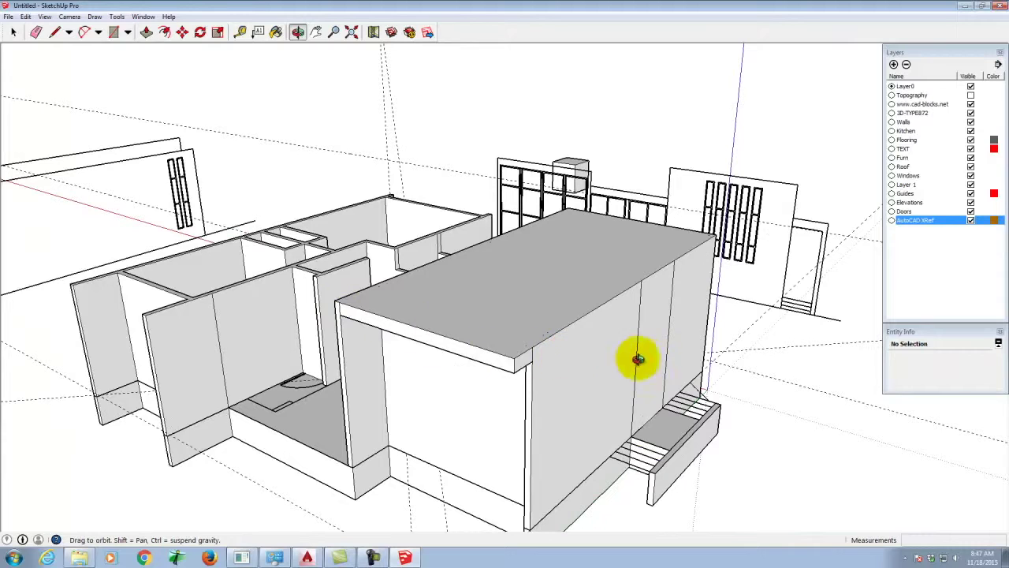
scroll(501, 331, down, 3)
scroll(504, 326, up, 6)
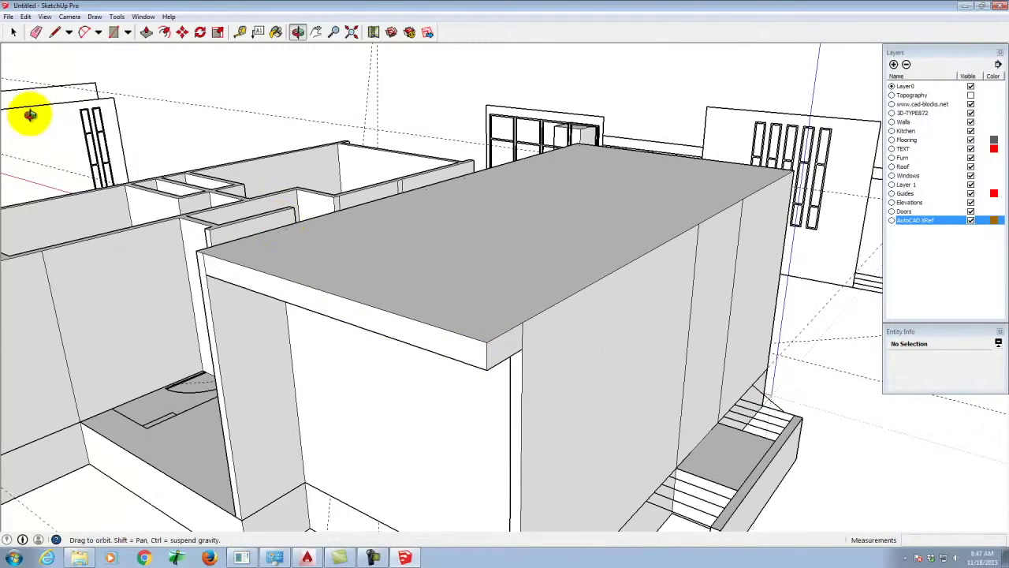
click(53, 32)
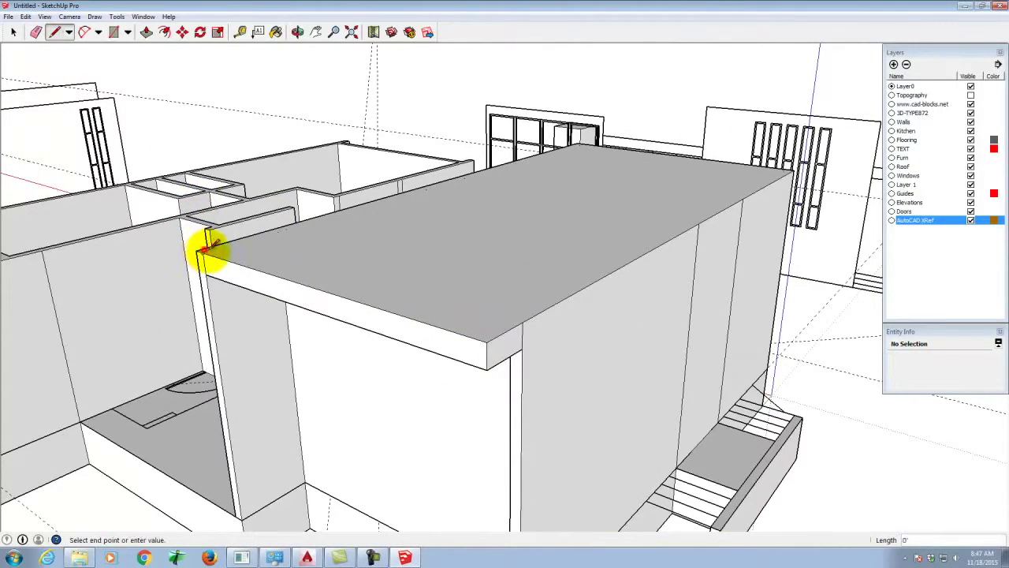
click(523, 322)
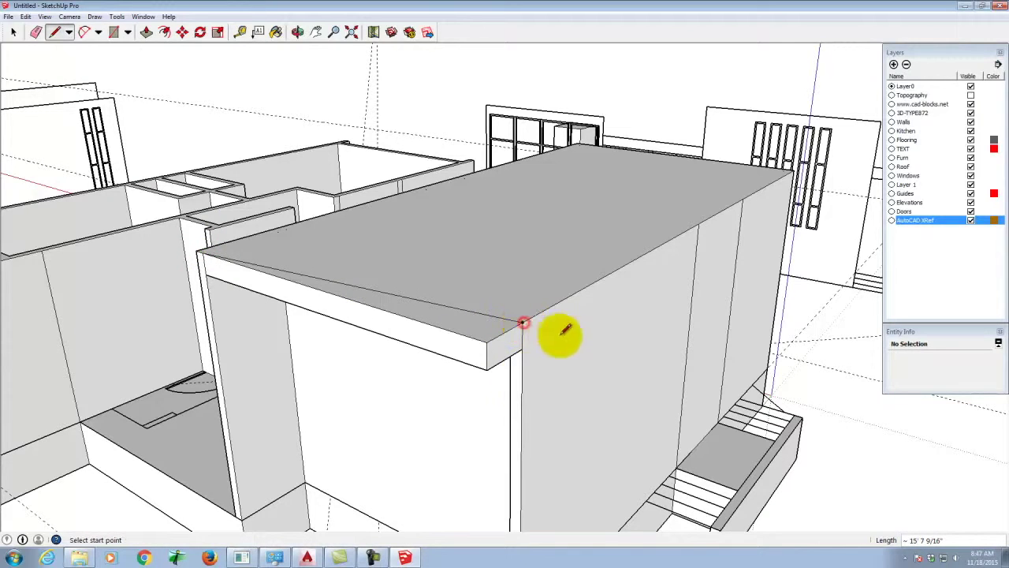
click(522, 349)
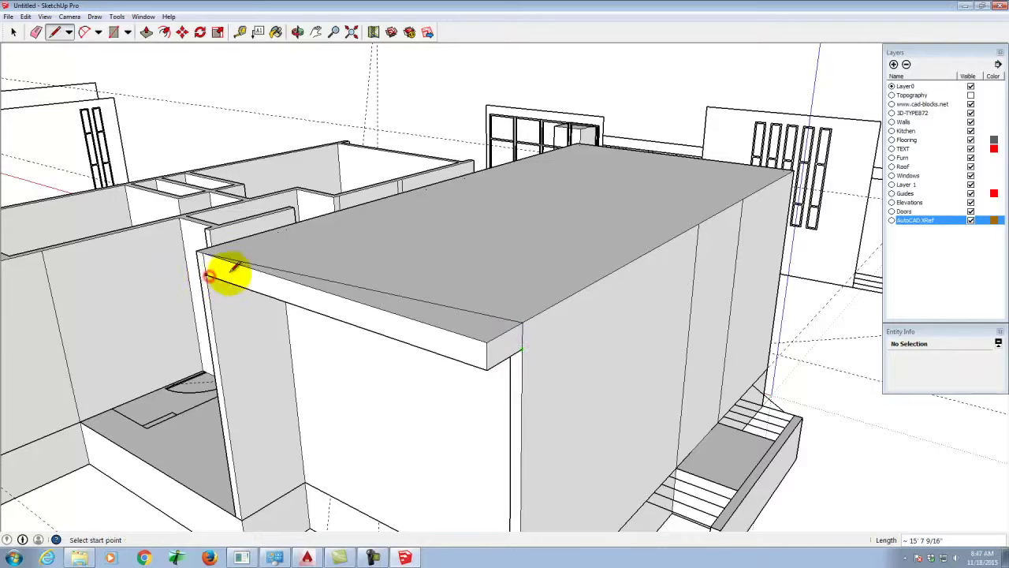
- Delete the triangular overhang's top and front faces and its outer long edges beyond the slanted lines
click(14, 33)
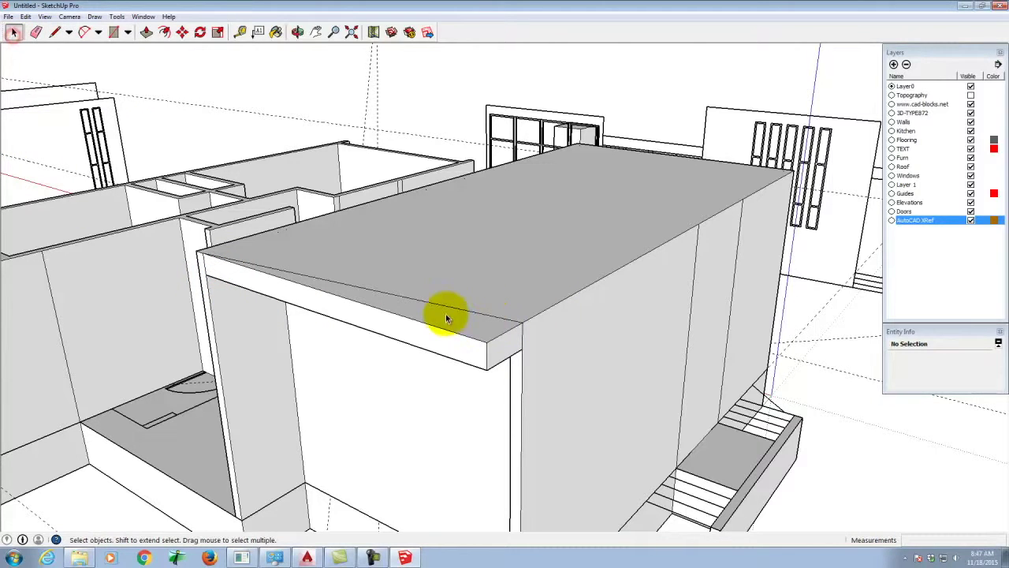
click(450, 325)
key(Delete)
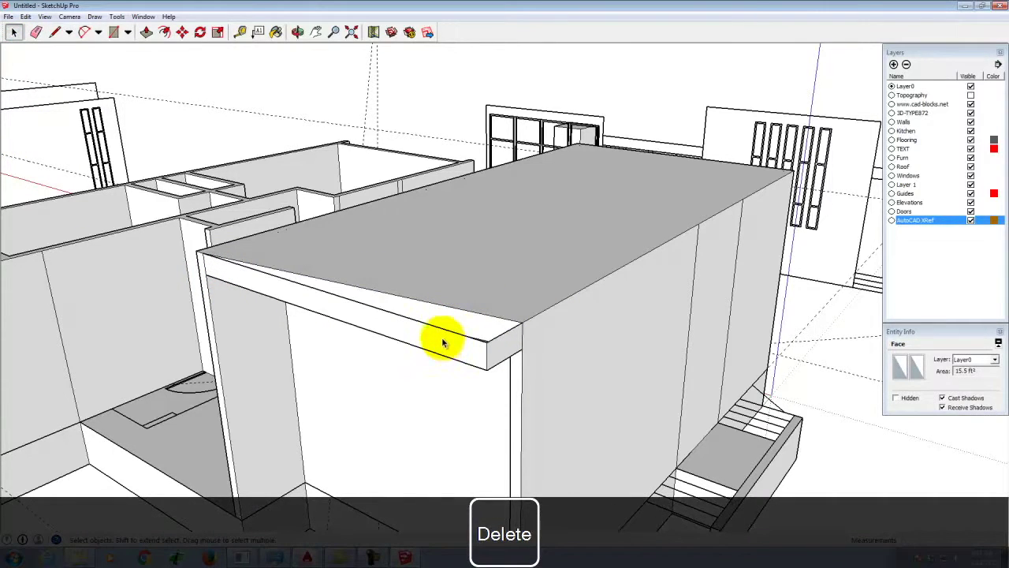
click(272, 284)
key(Delete)
key(ctrl+z)
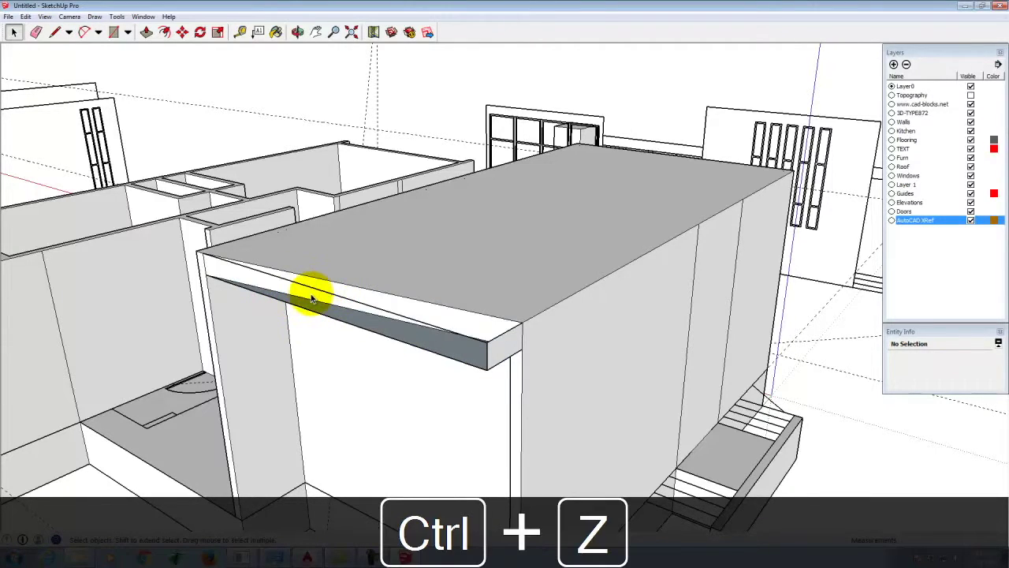
click(313, 290)
key(Delete)
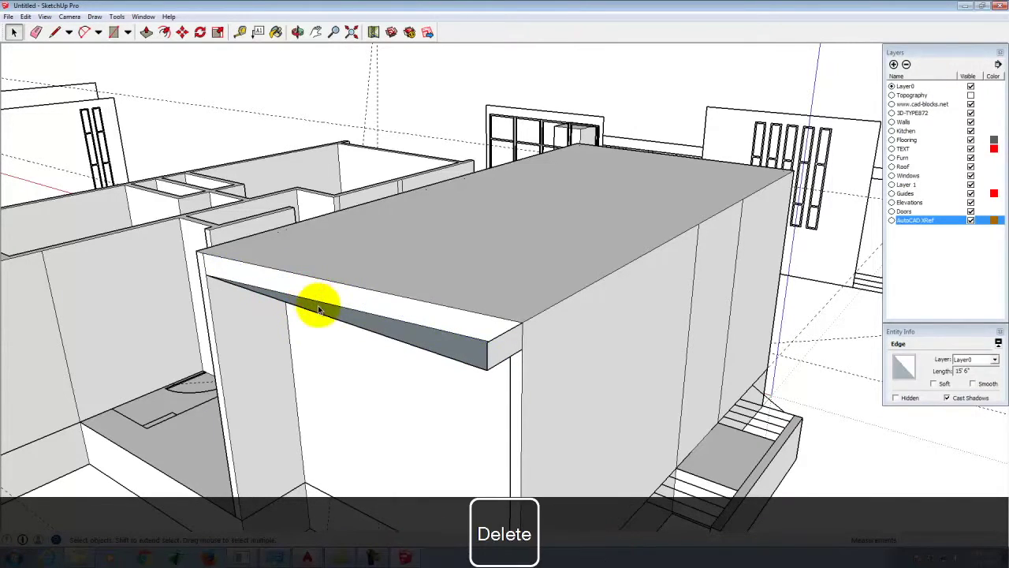
key(Delete)
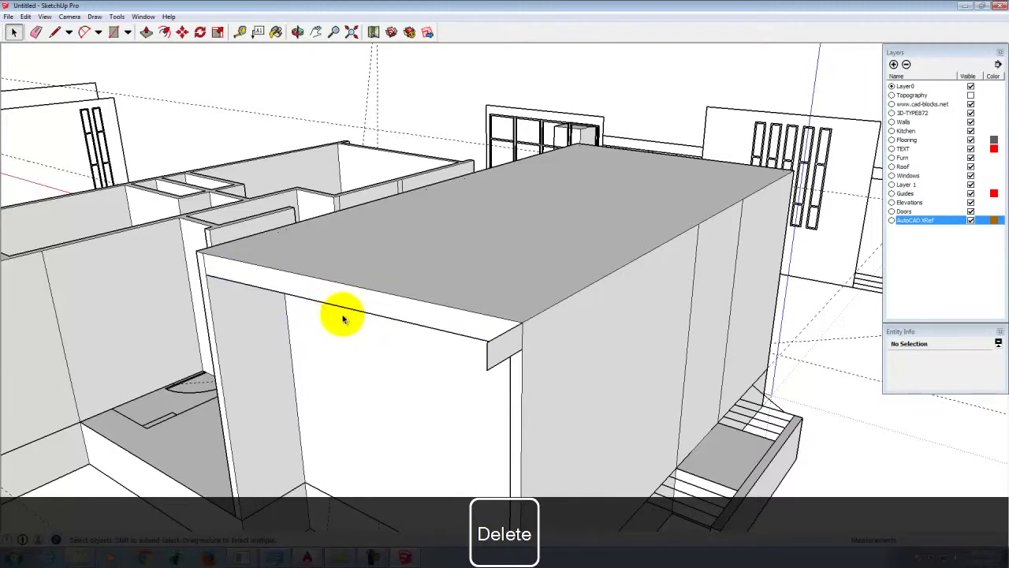
- Delete the overhang's remaining end face and the short stray edges projecting from the roof corner
click(492, 356)
key(Delete)
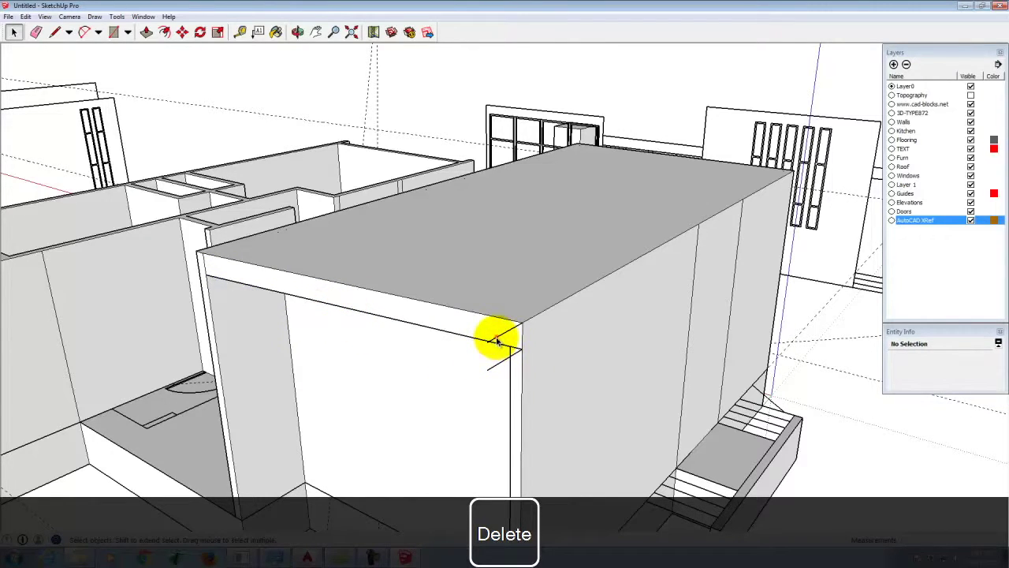
click(503, 361)
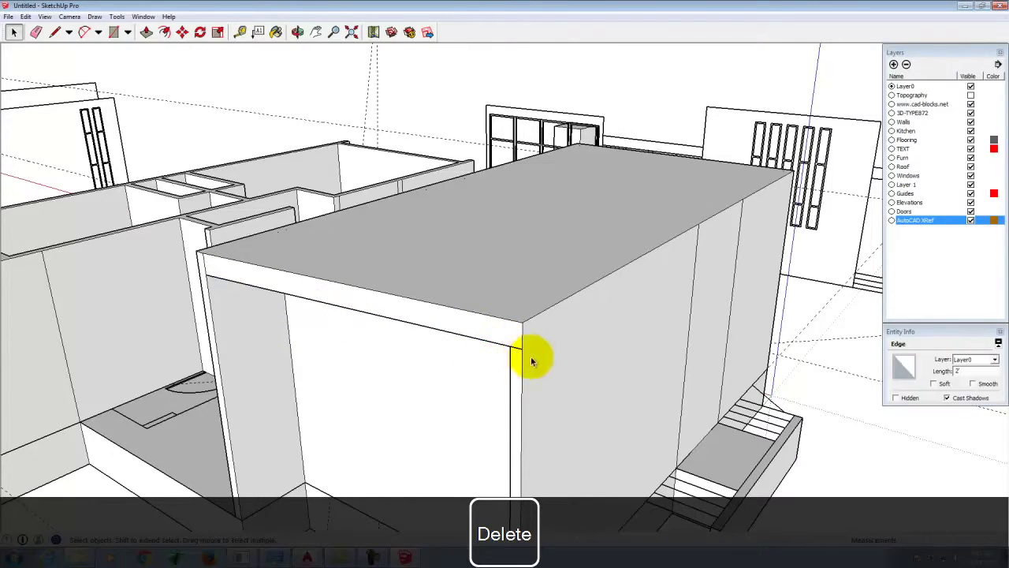
key(Delete)
- Push/pull the small rectangular wall outline on the floor between the two wings up 11'
scroll(540, 309, down, 4)
scroll(292, 288, down, 4)
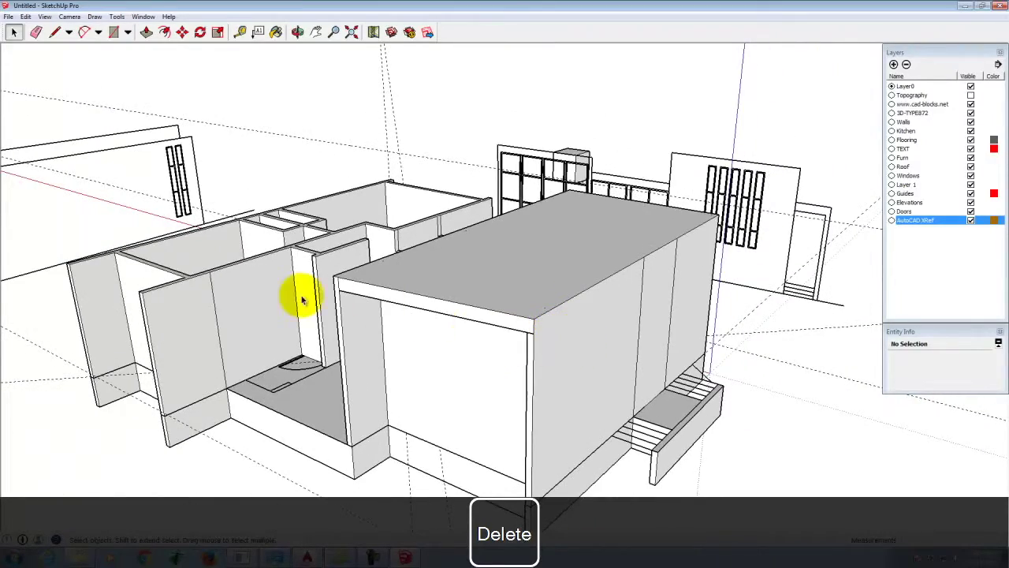
scroll(323, 286, up, 4)
scroll(379, 402, down, 2)
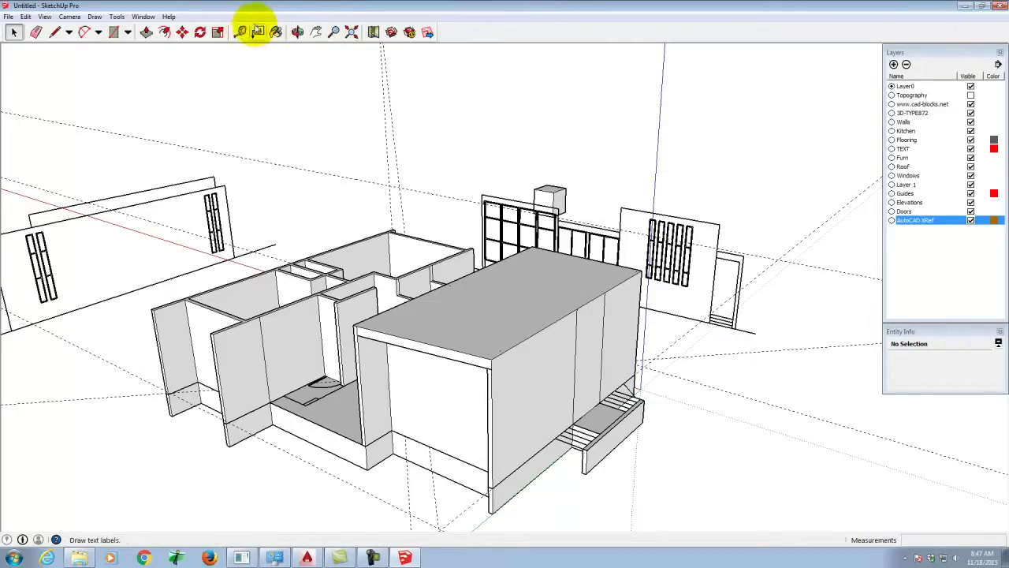
click(299, 24)
drag(348, 347, 253, 394)
scroll(416, 323, down, 2)
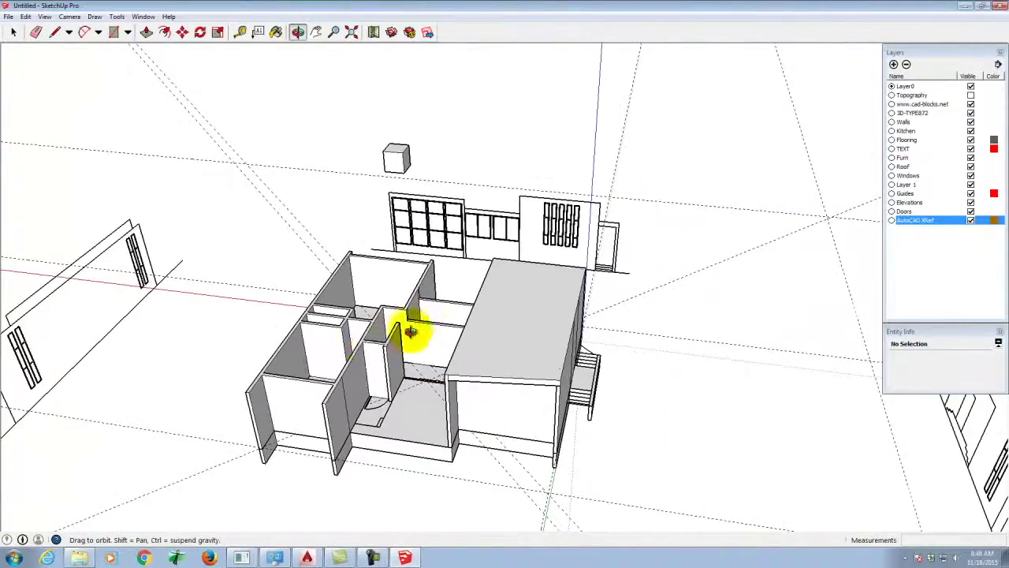
scroll(383, 451, up, 4)
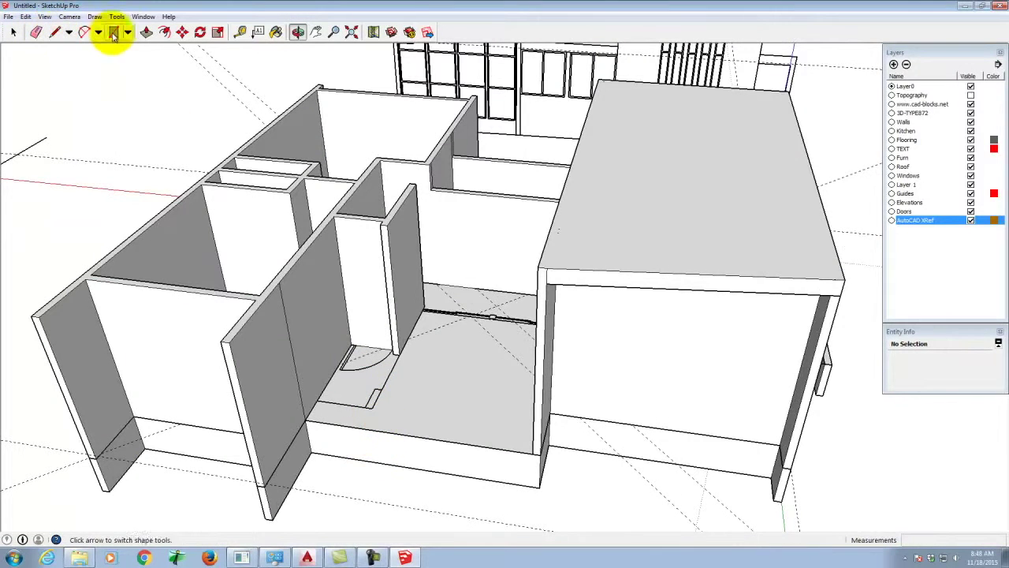
click(146, 31)
drag(374, 398, 391, 230)
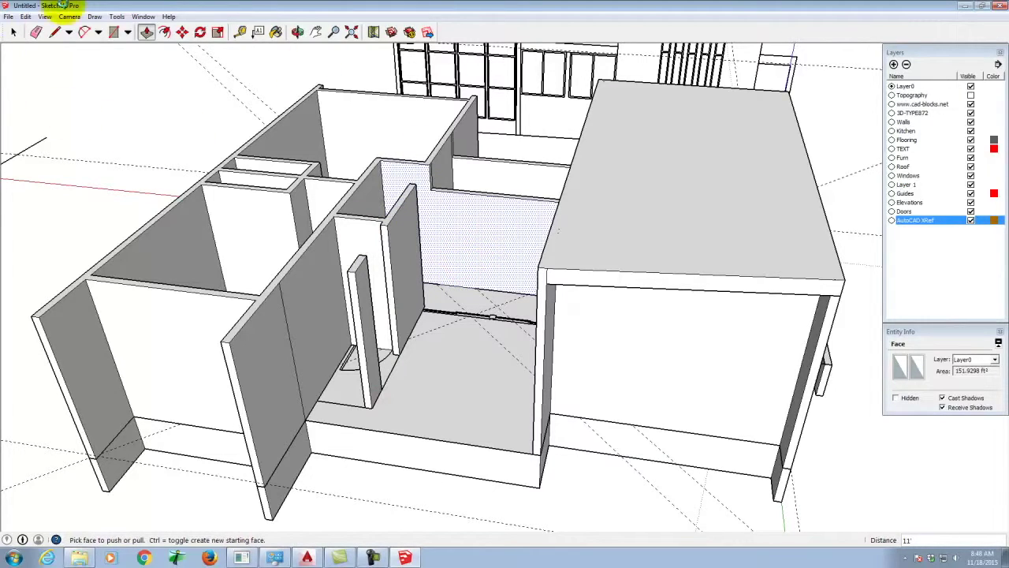
- Draw a 40' by 16' rectangle and a 34' by 11' rectangle over the wall tops of the wing still lacking a roof
scroll(78, 44, down, 1)
scroll(472, 164, down, 4)
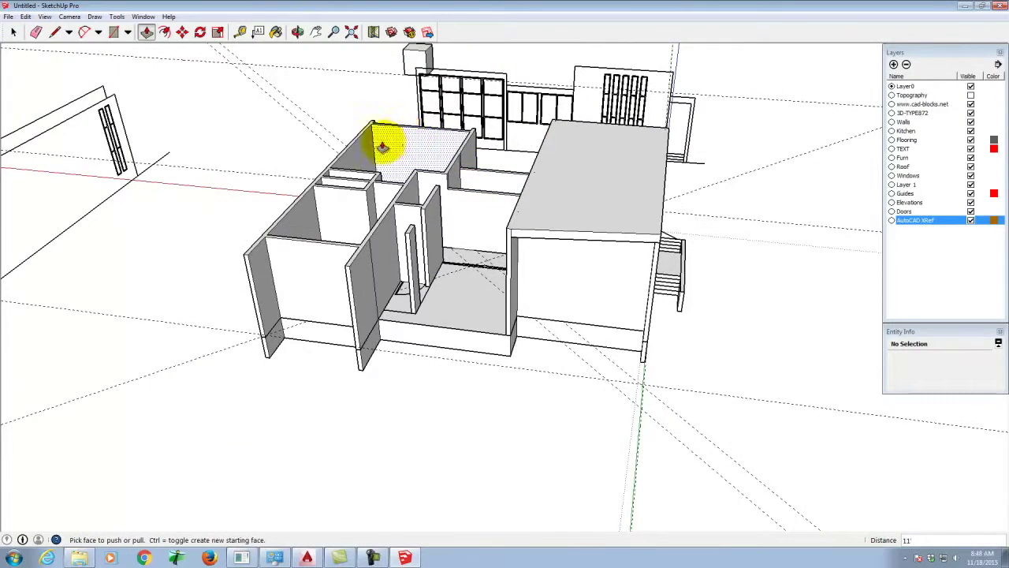
scroll(380, 142, up, 1)
scroll(525, 153, down, 2)
scroll(462, 149, up, 2)
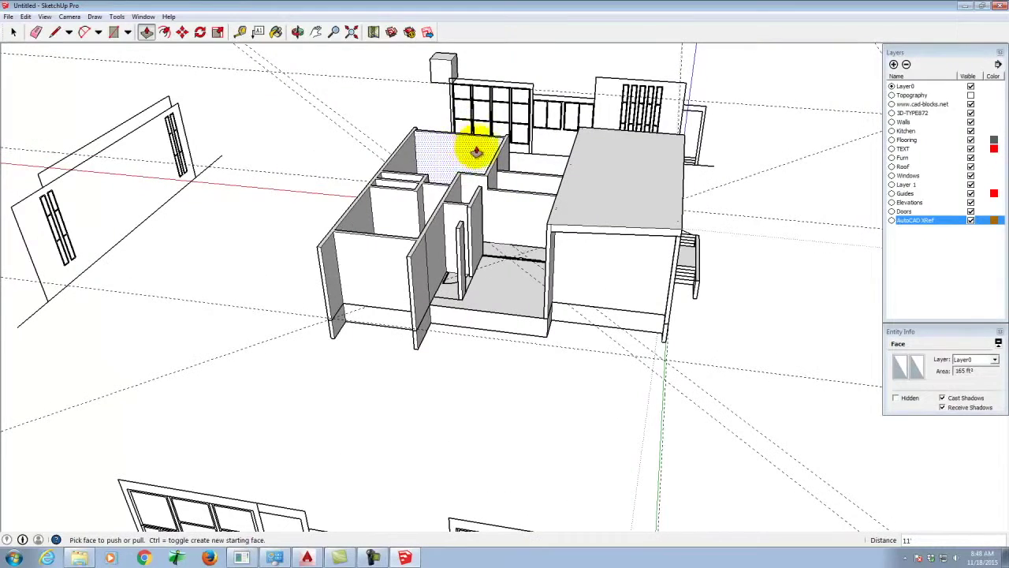
middle_drag(531, 135, 494, 147)
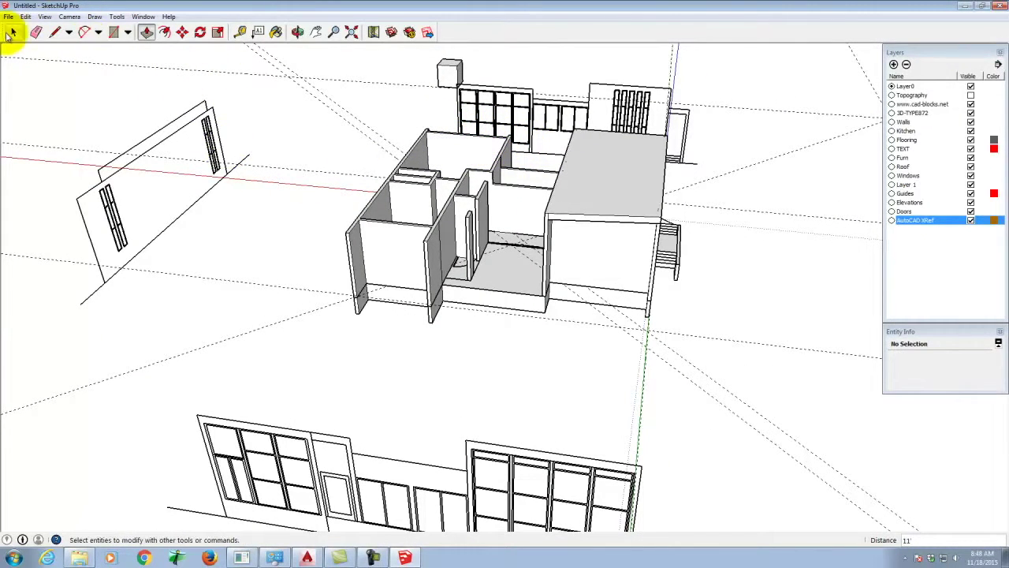
click(115, 33)
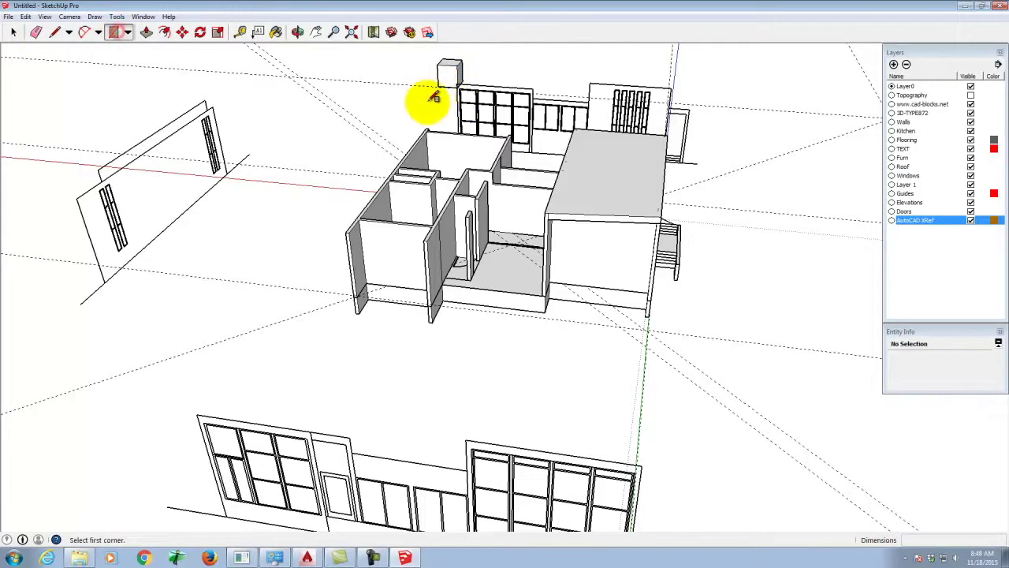
scroll(433, 133, up, 3)
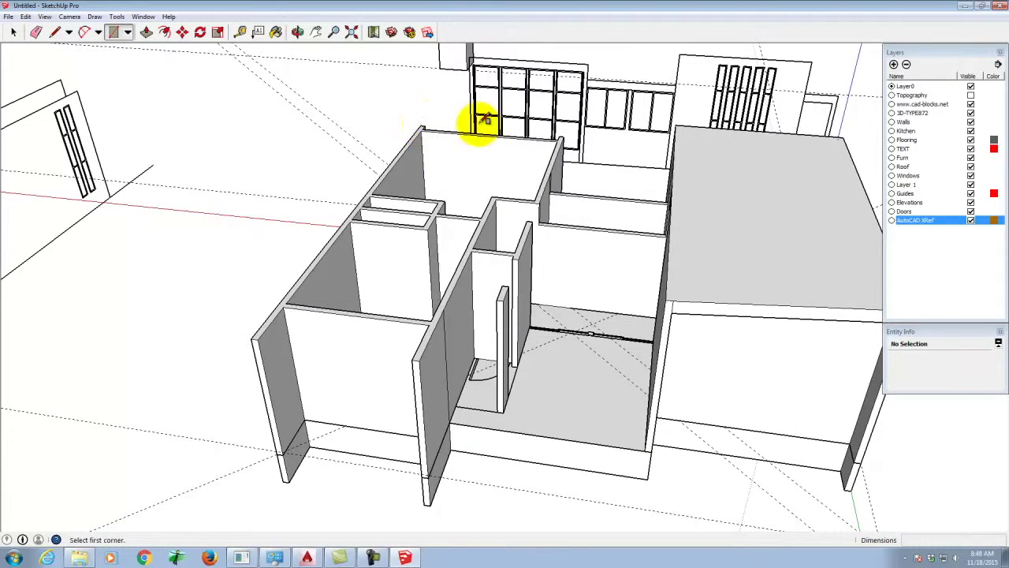
click(567, 136)
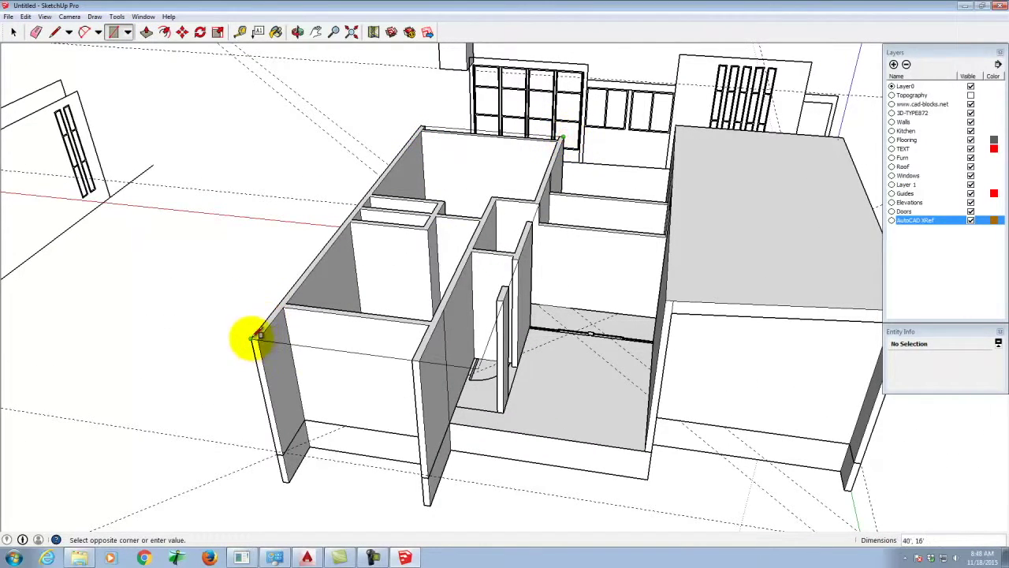
click(251, 338)
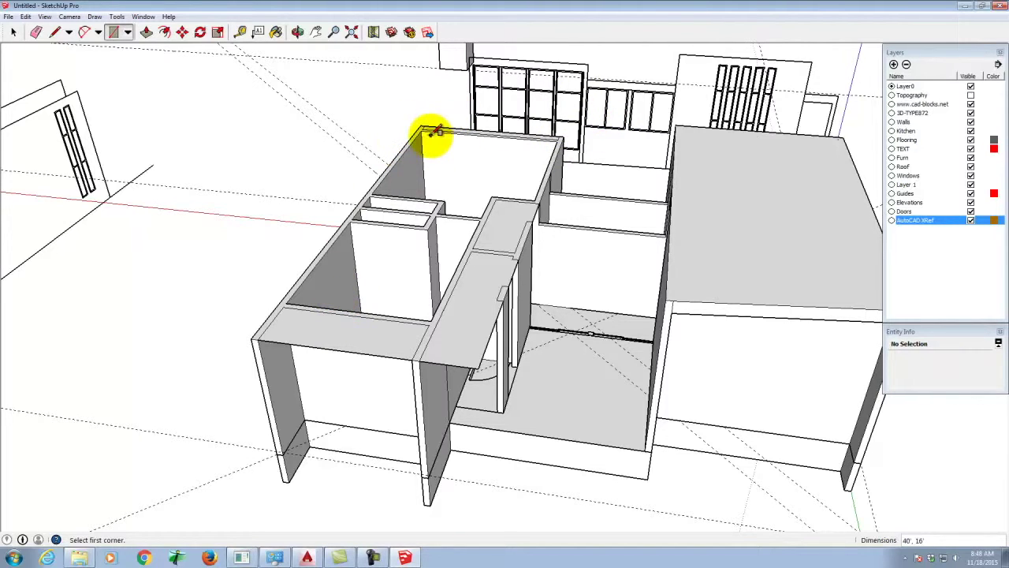
click(439, 317)
key(f)
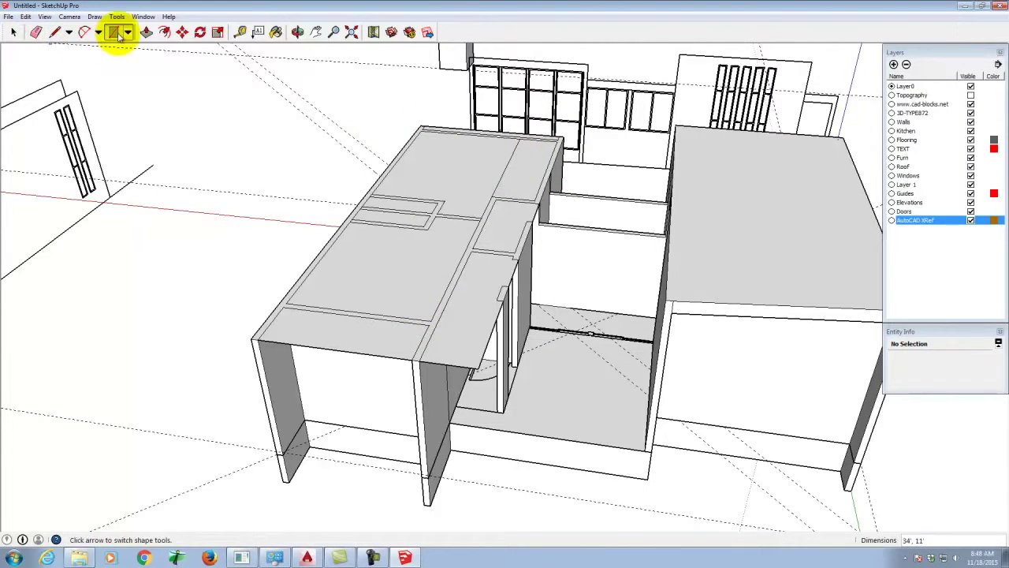
- Push/pull the three large roof faces over the unroofed wing's rooms up 1' to the elevation's top corner
click(147, 33)
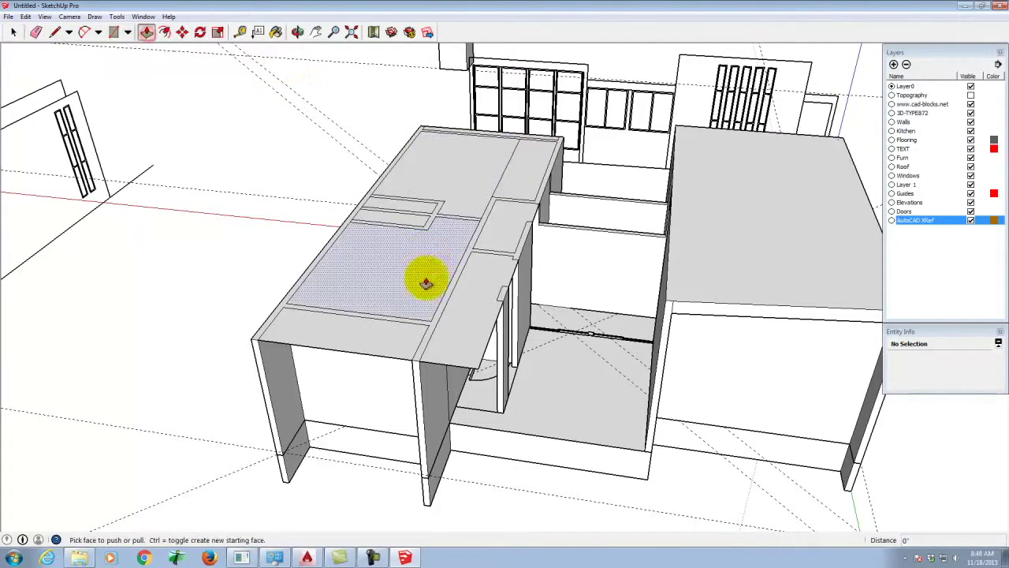
scroll(441, 185, down, 3)
click(383, 253)
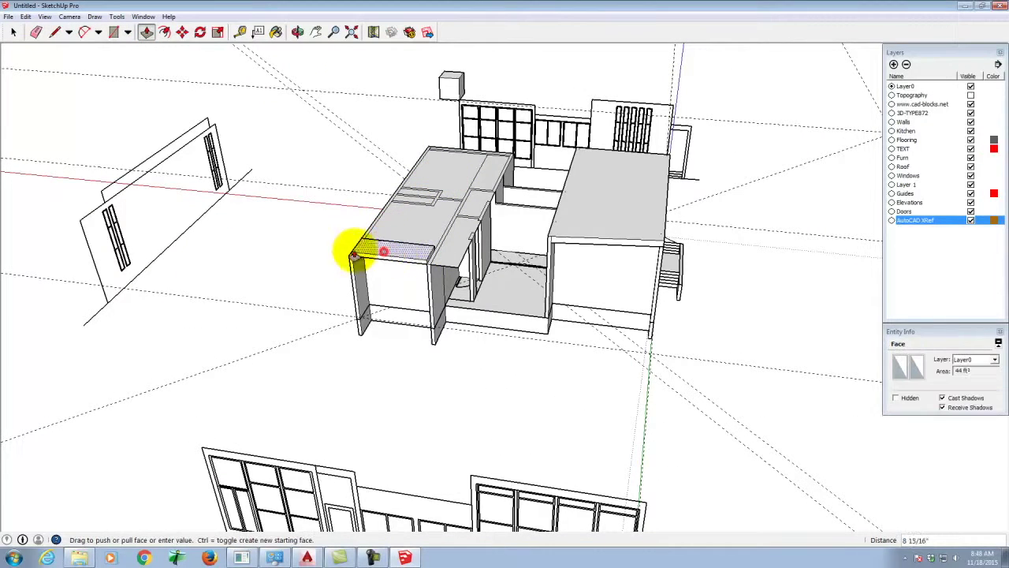
click(202, 448)
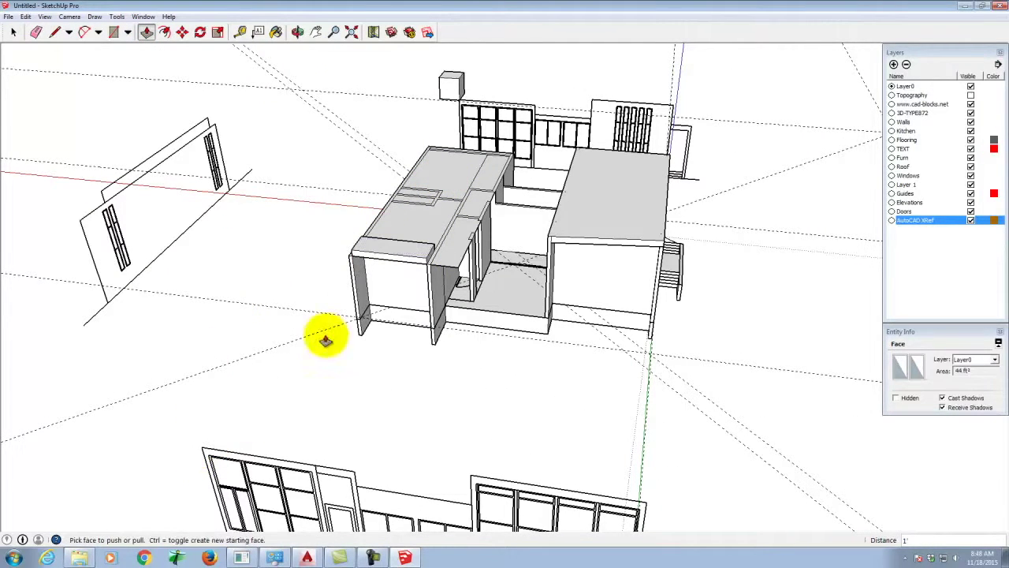
click(394, 219)
click(202, 449)
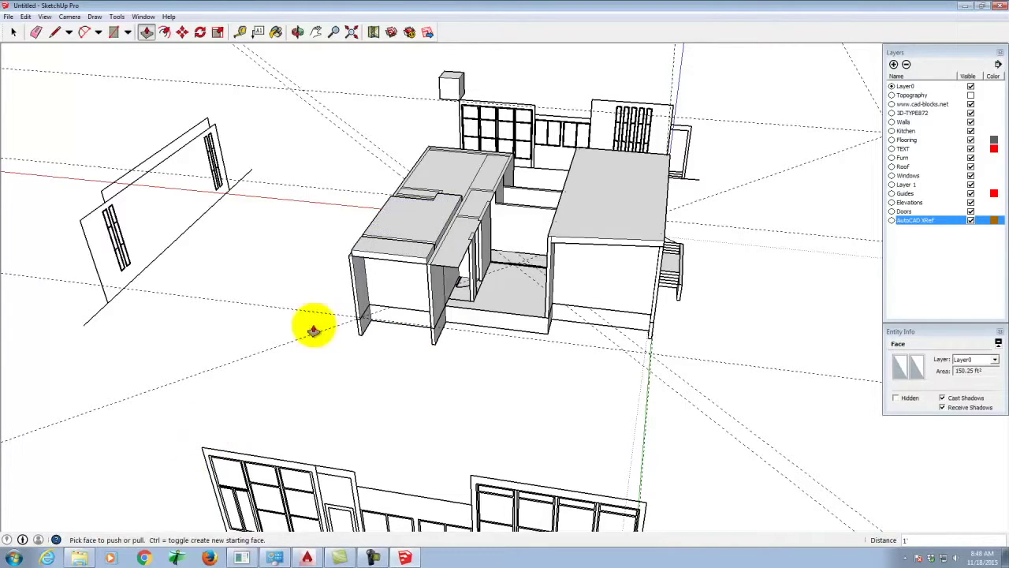
click(432, 173)
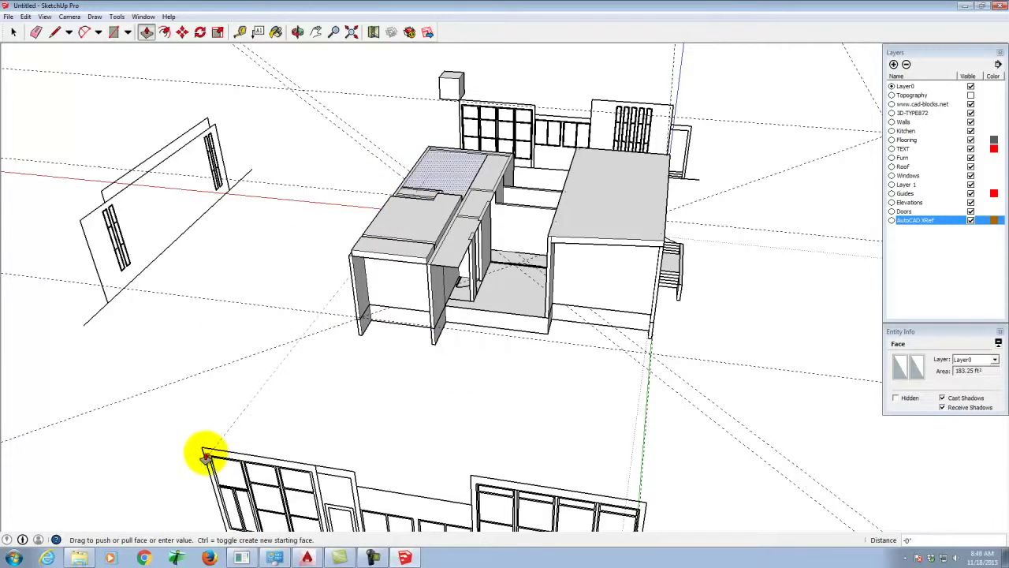
- Hide the AutoCAD XRef layer and inspect both wings of the house from several sides
scroll(363, 134, down, 5)
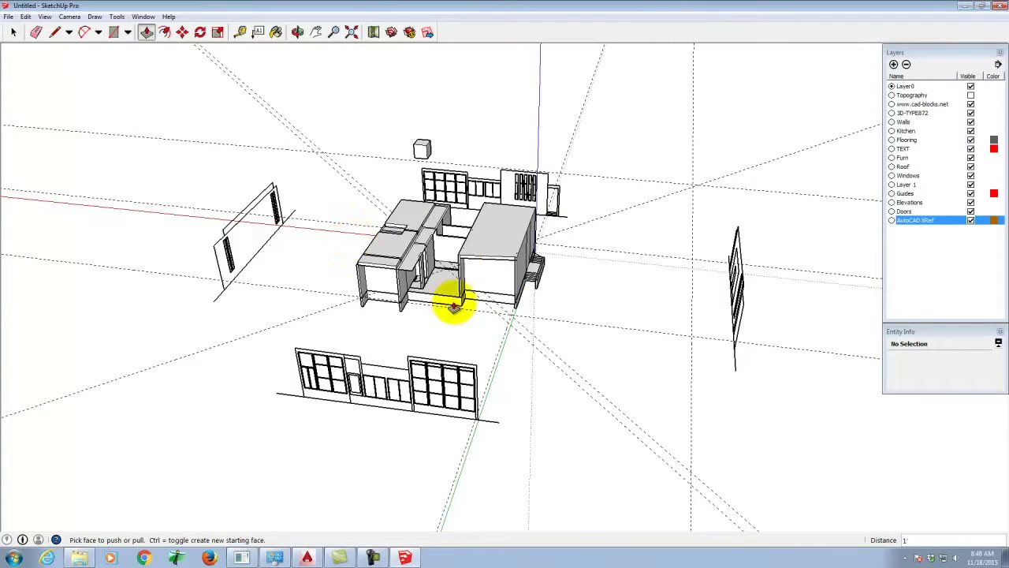
scroll(454, 288, up, 4)
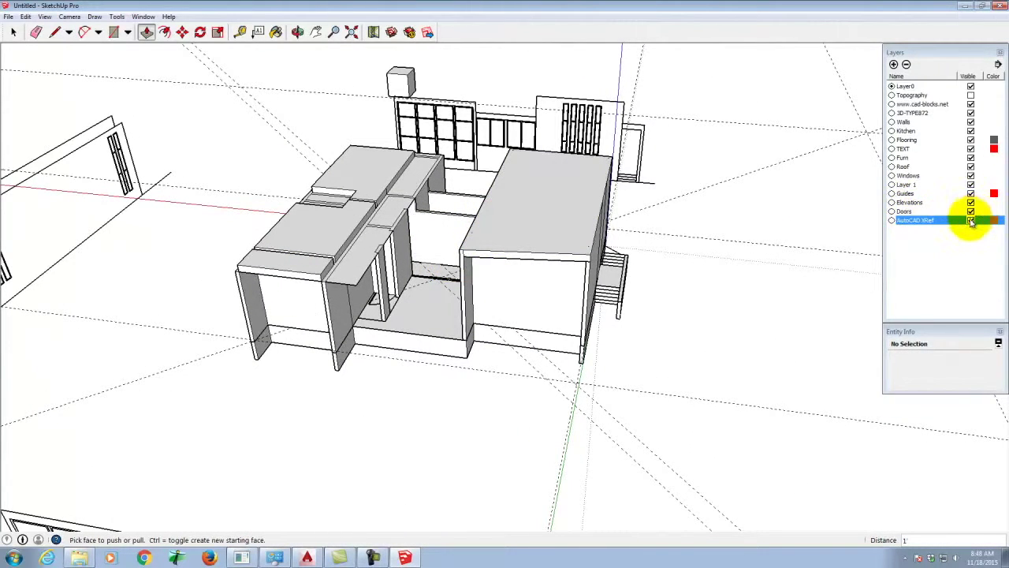
click(971, 220)
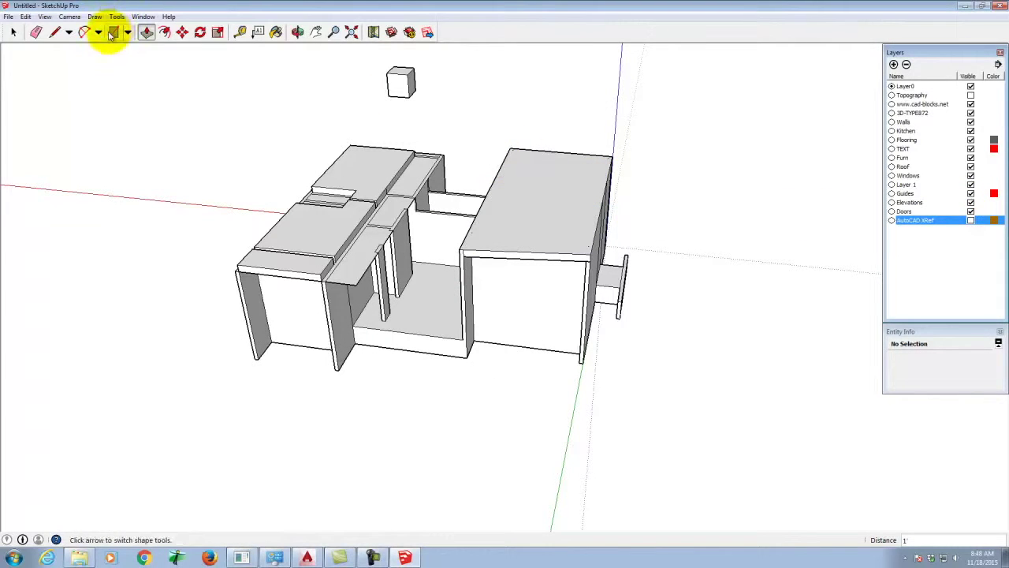
click(298, 31)
drag(293, 175, 533, 279)
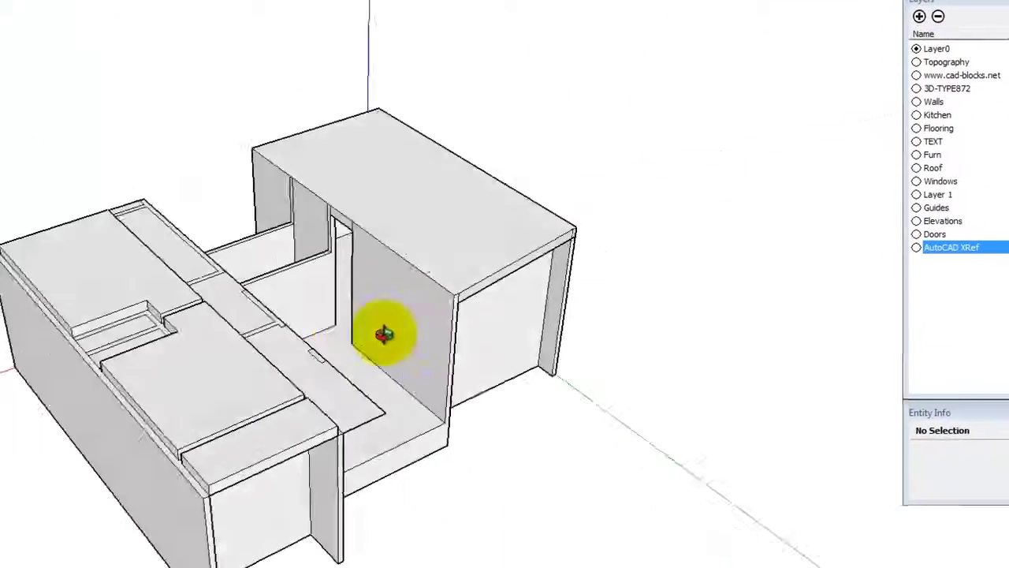
drag(384, 334, 312, 333)
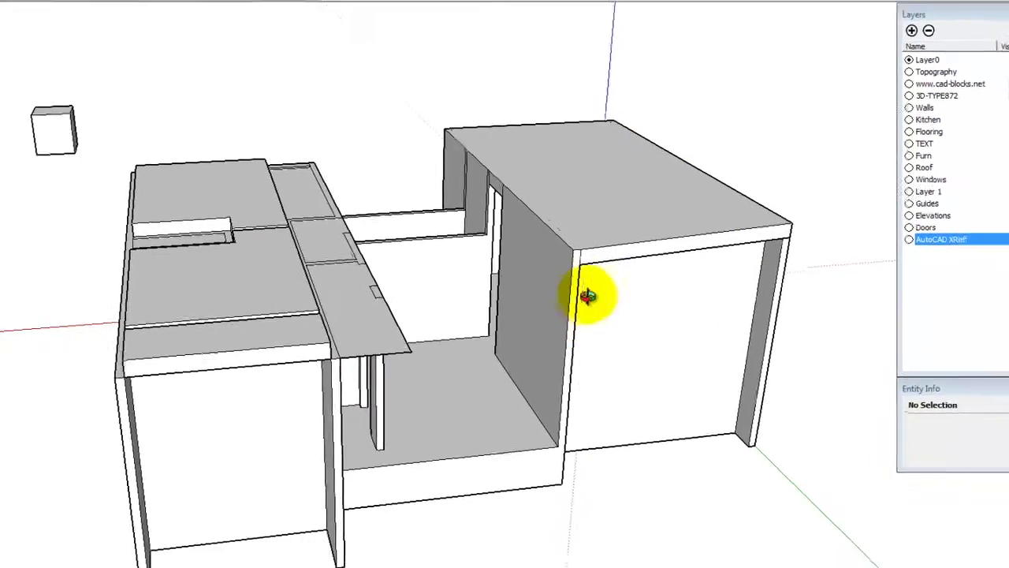
scroll(598, 304, down, 4)
mouse_move(640, 327)
mouse_down()
mouse_move(414, 330)
mouse_move(327, 291)
mouse_up()
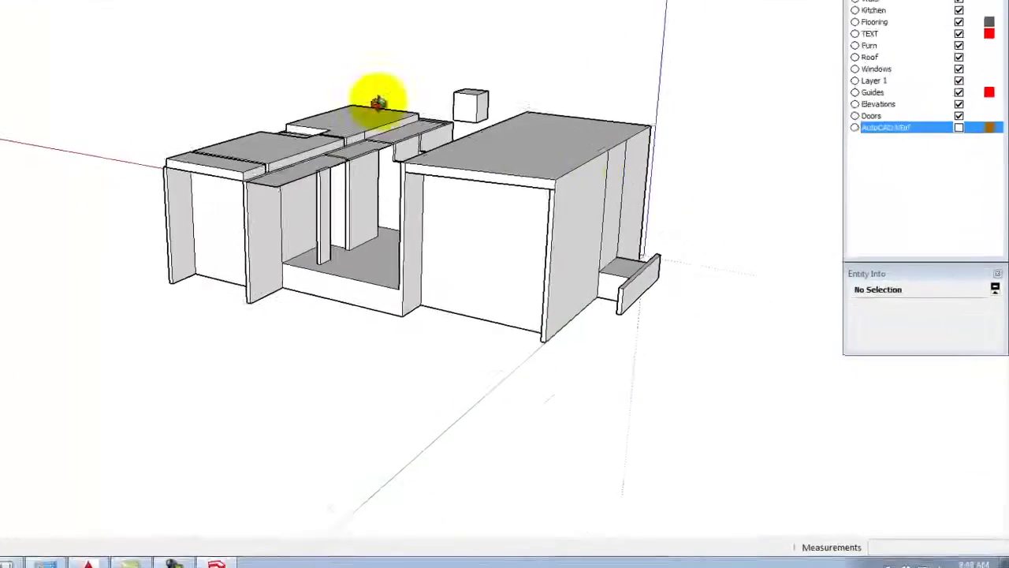